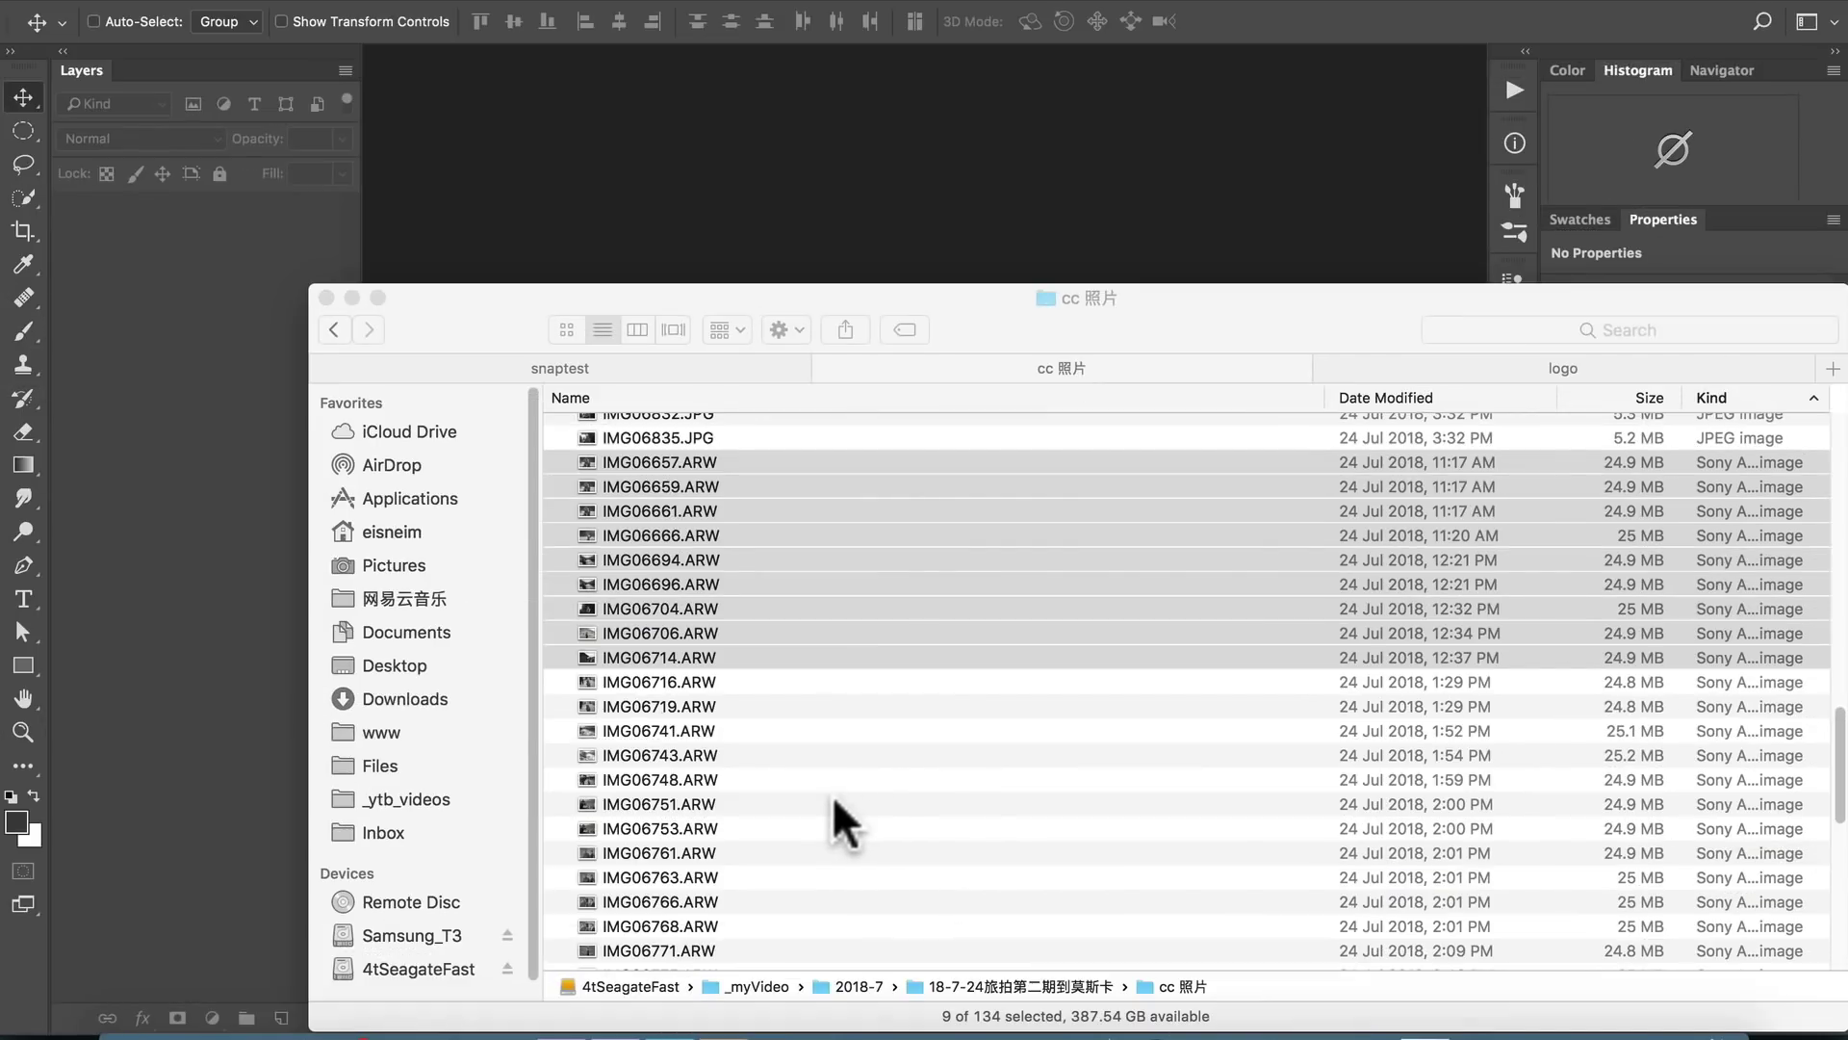
Open the nine selected 24 Jul 2018 ARW photos from cc 照片 in Camera Raw
scroll(833, 796, "down", 4)
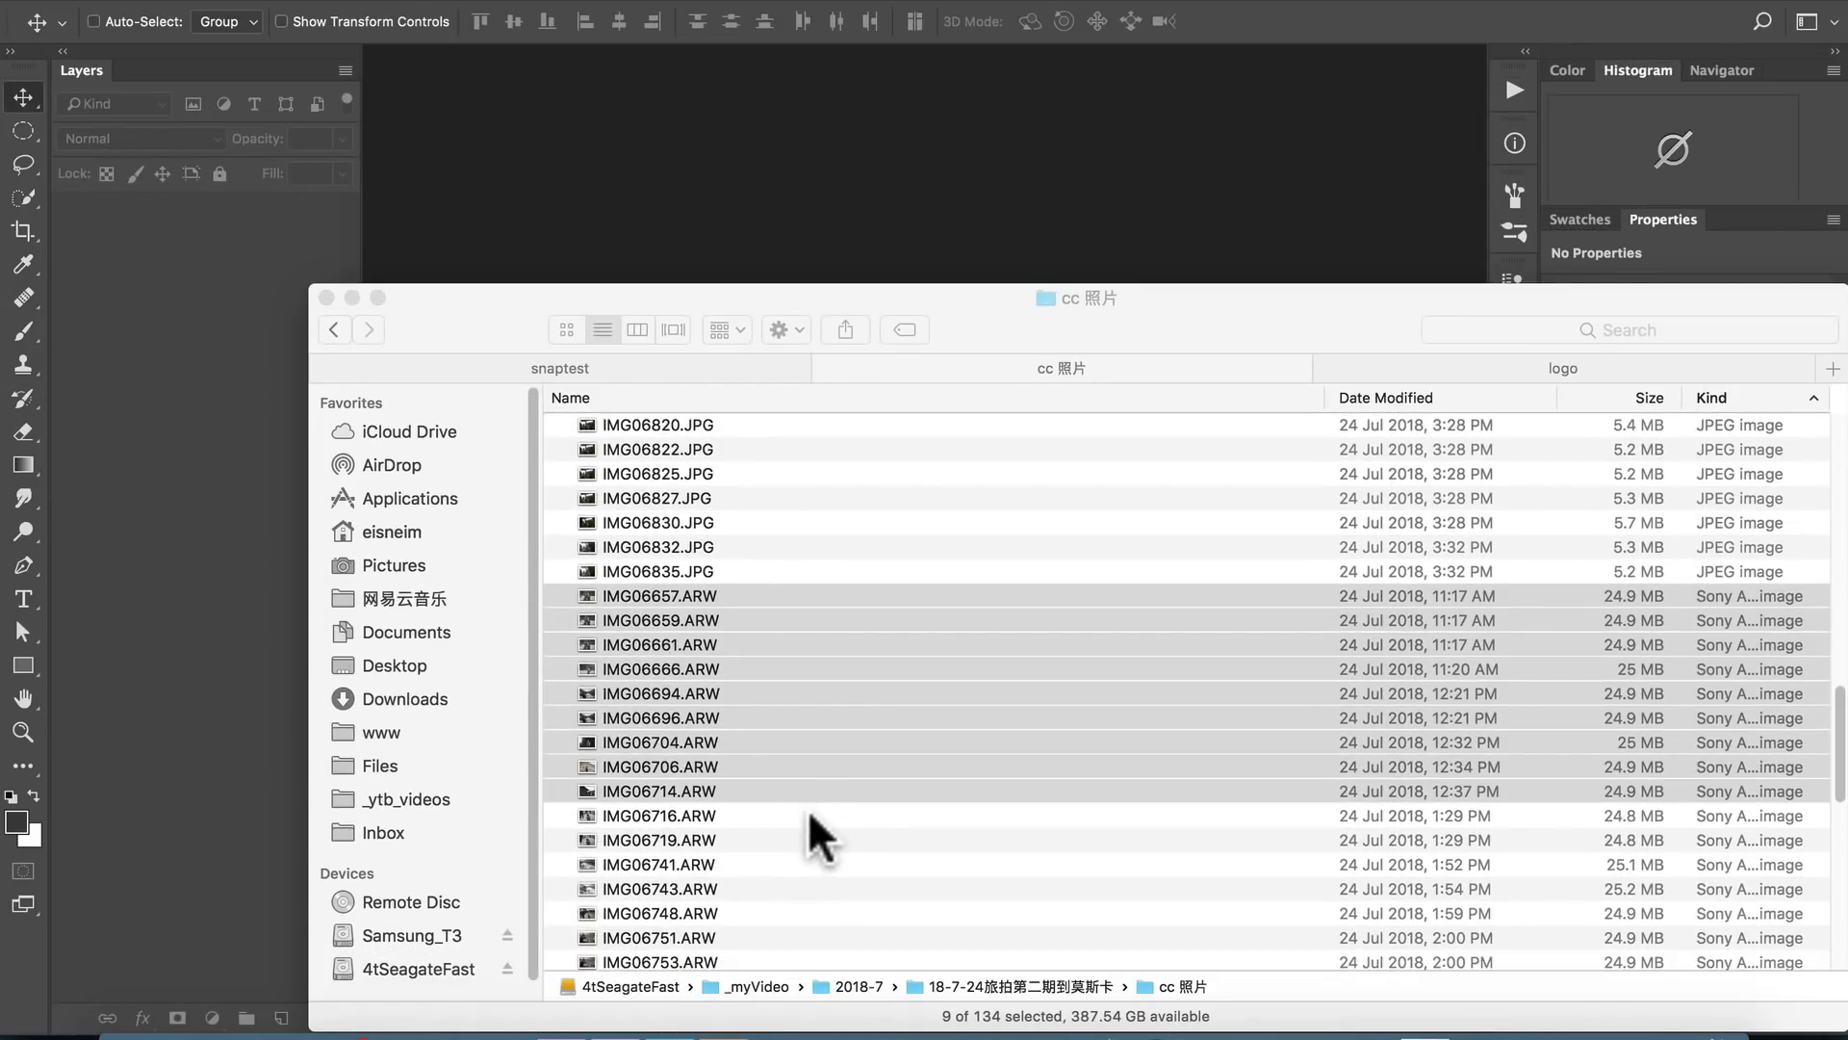
left_click(726, 639)
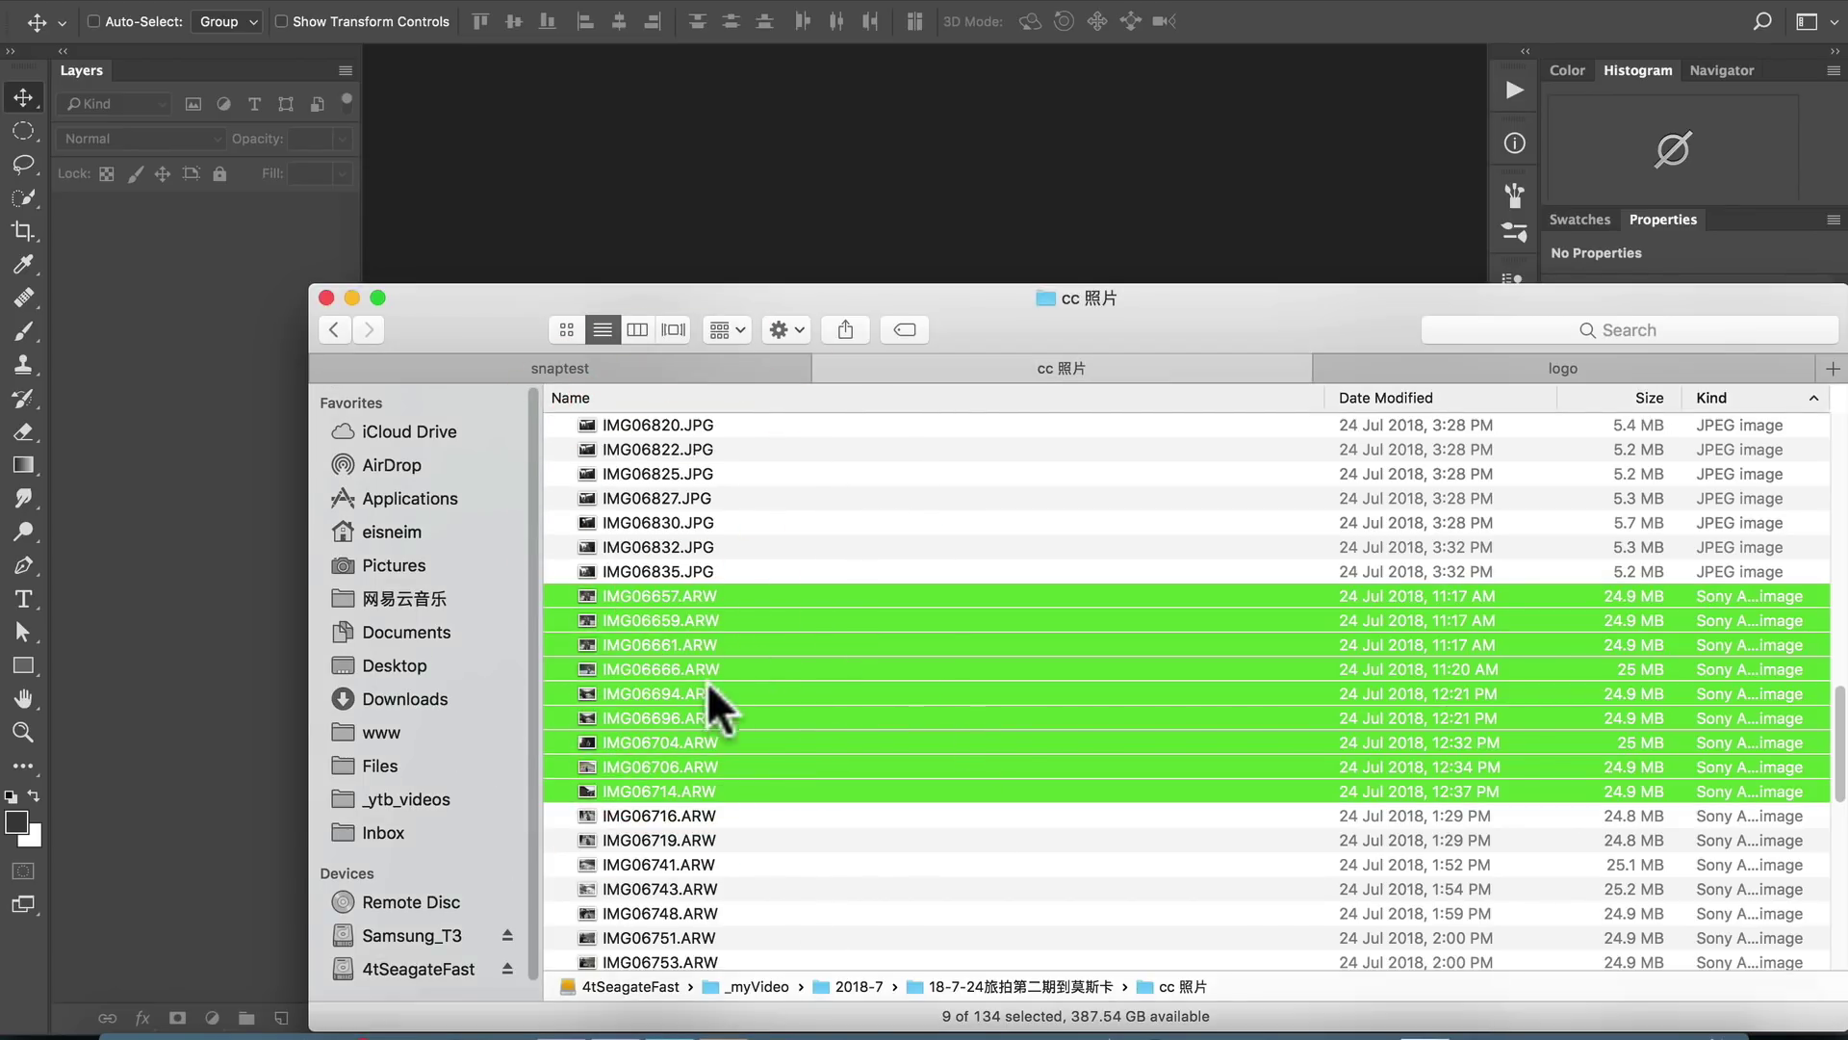
double_click(691, 608)
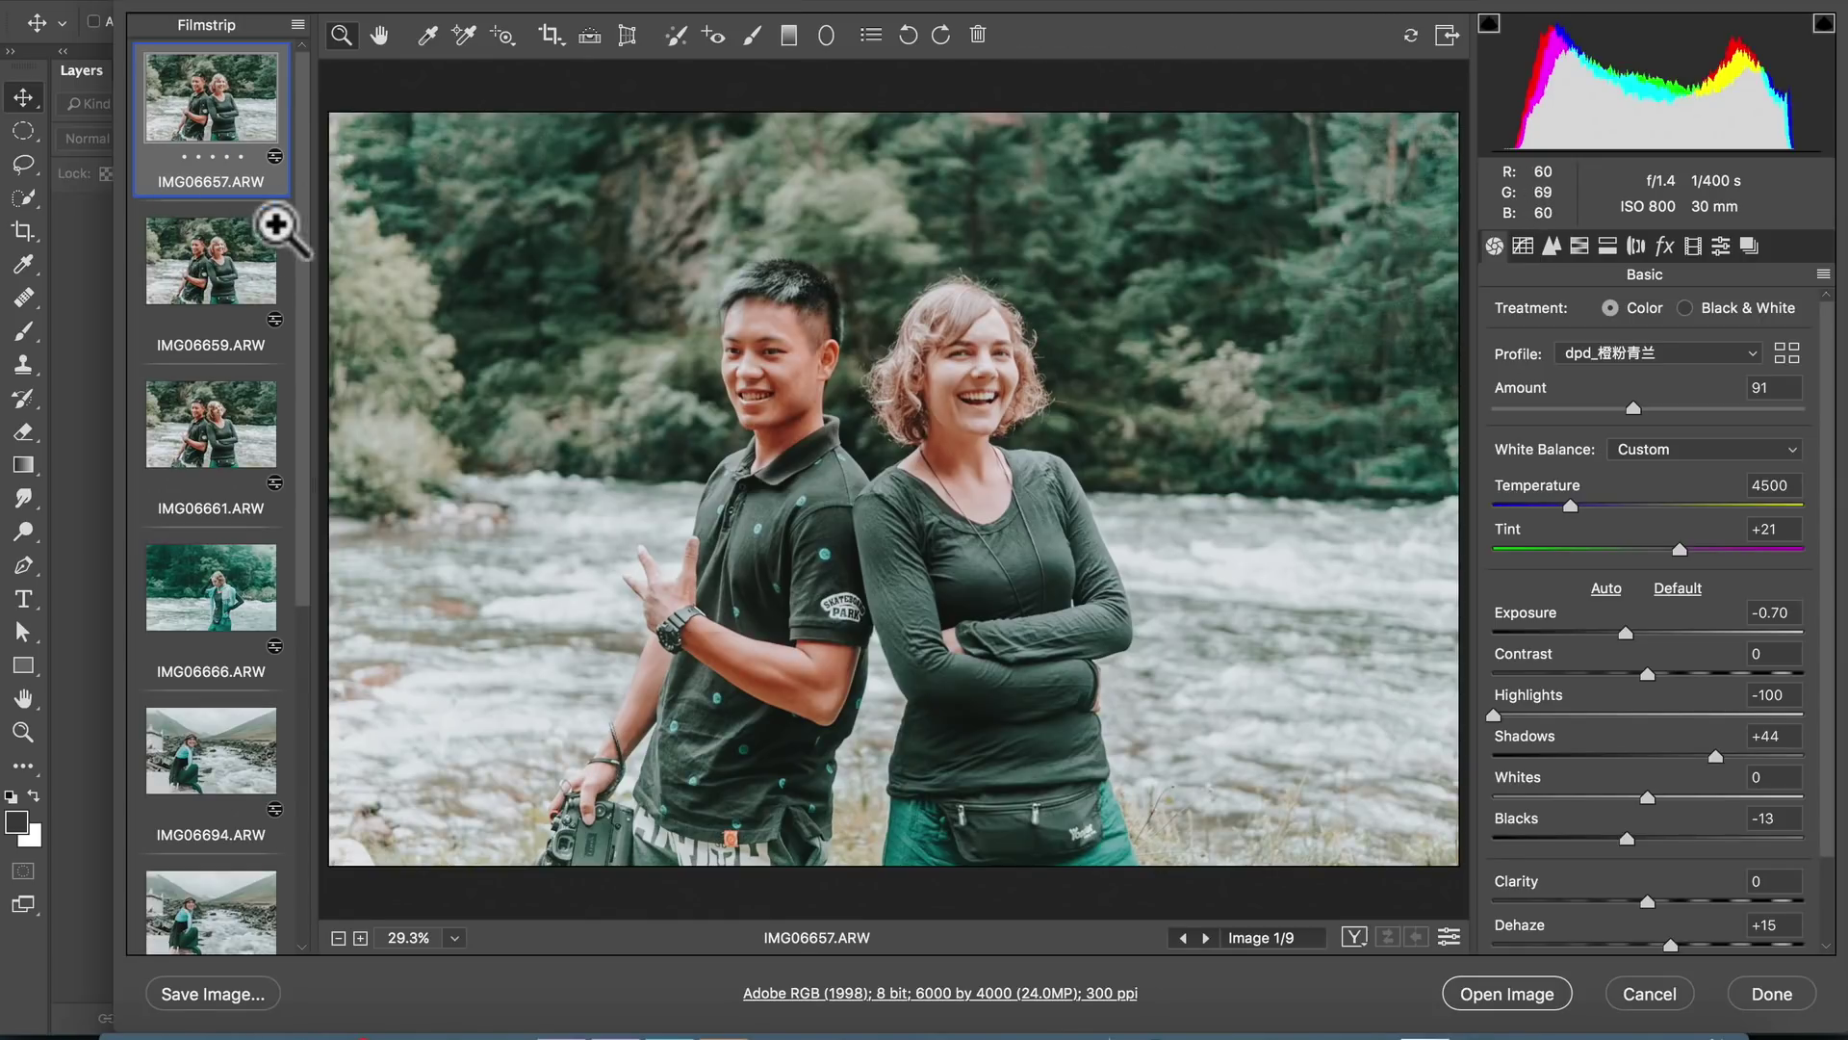
Set Exposure to -0.25 on all nine photos at once
key("super+a")
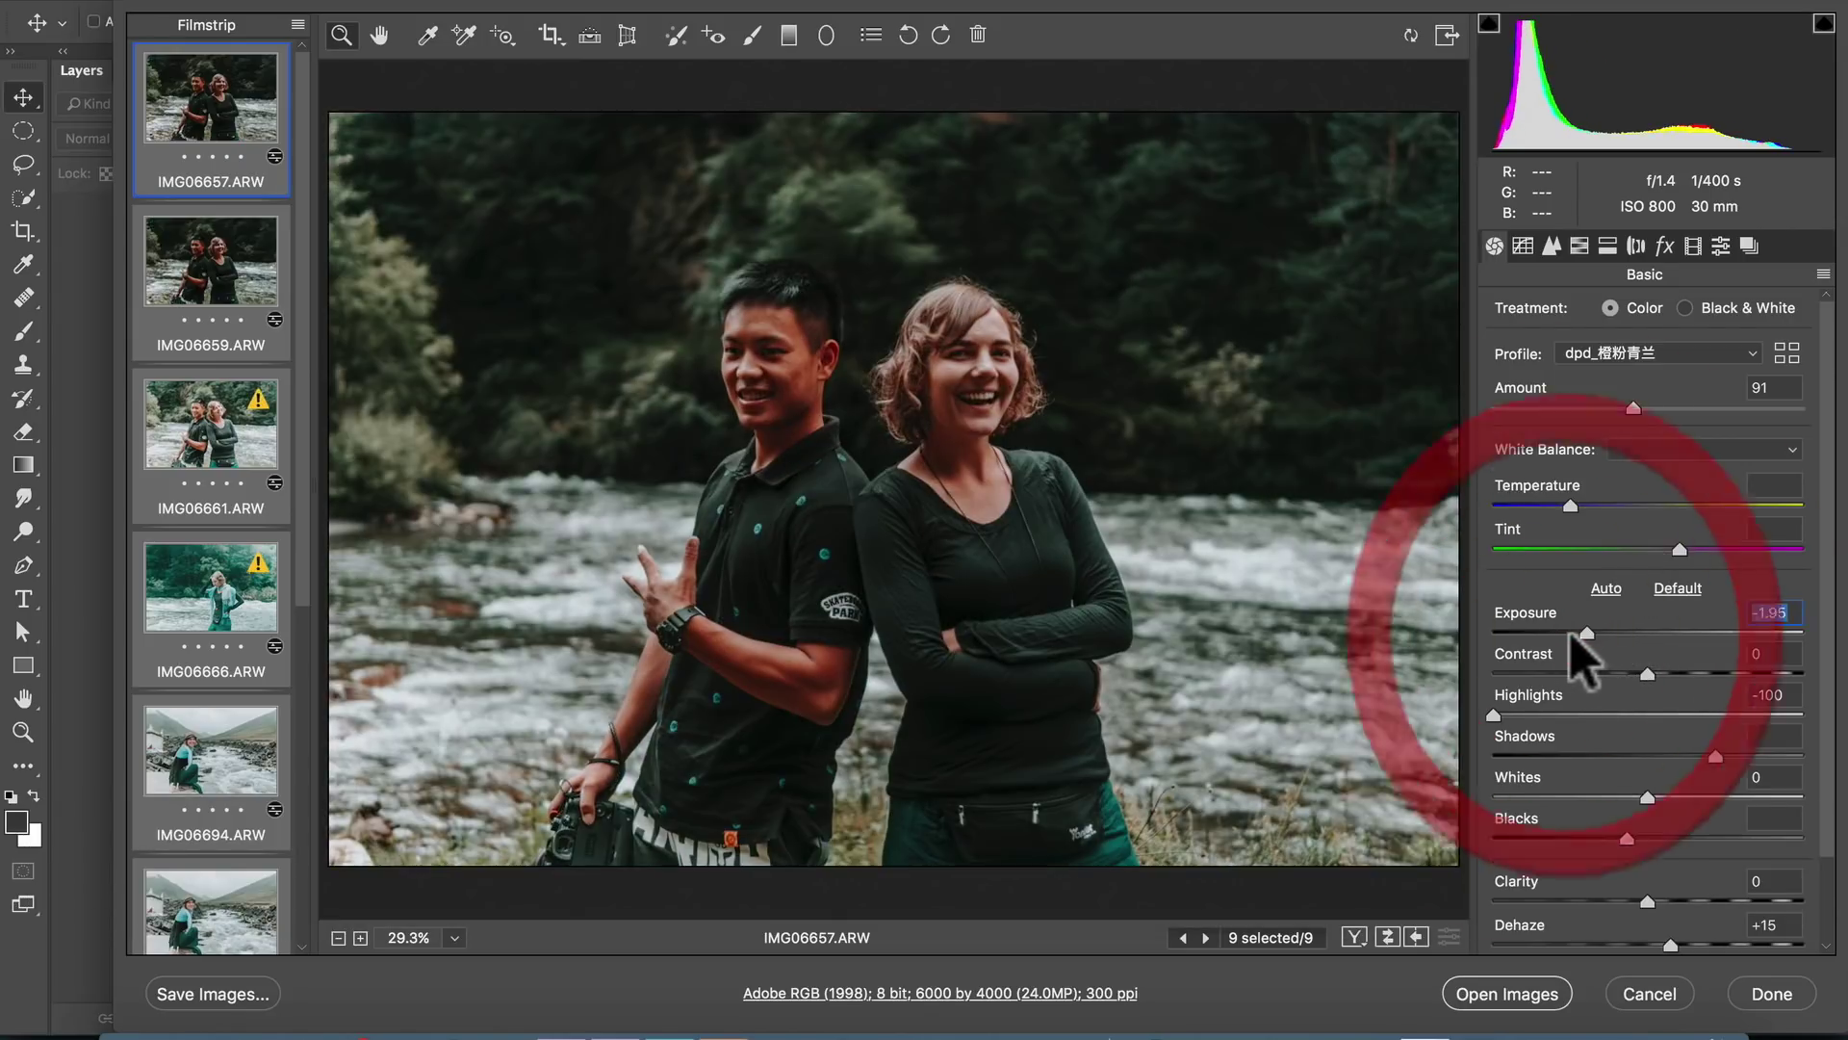
left_click_drag(1586, 633, 1641, 632)
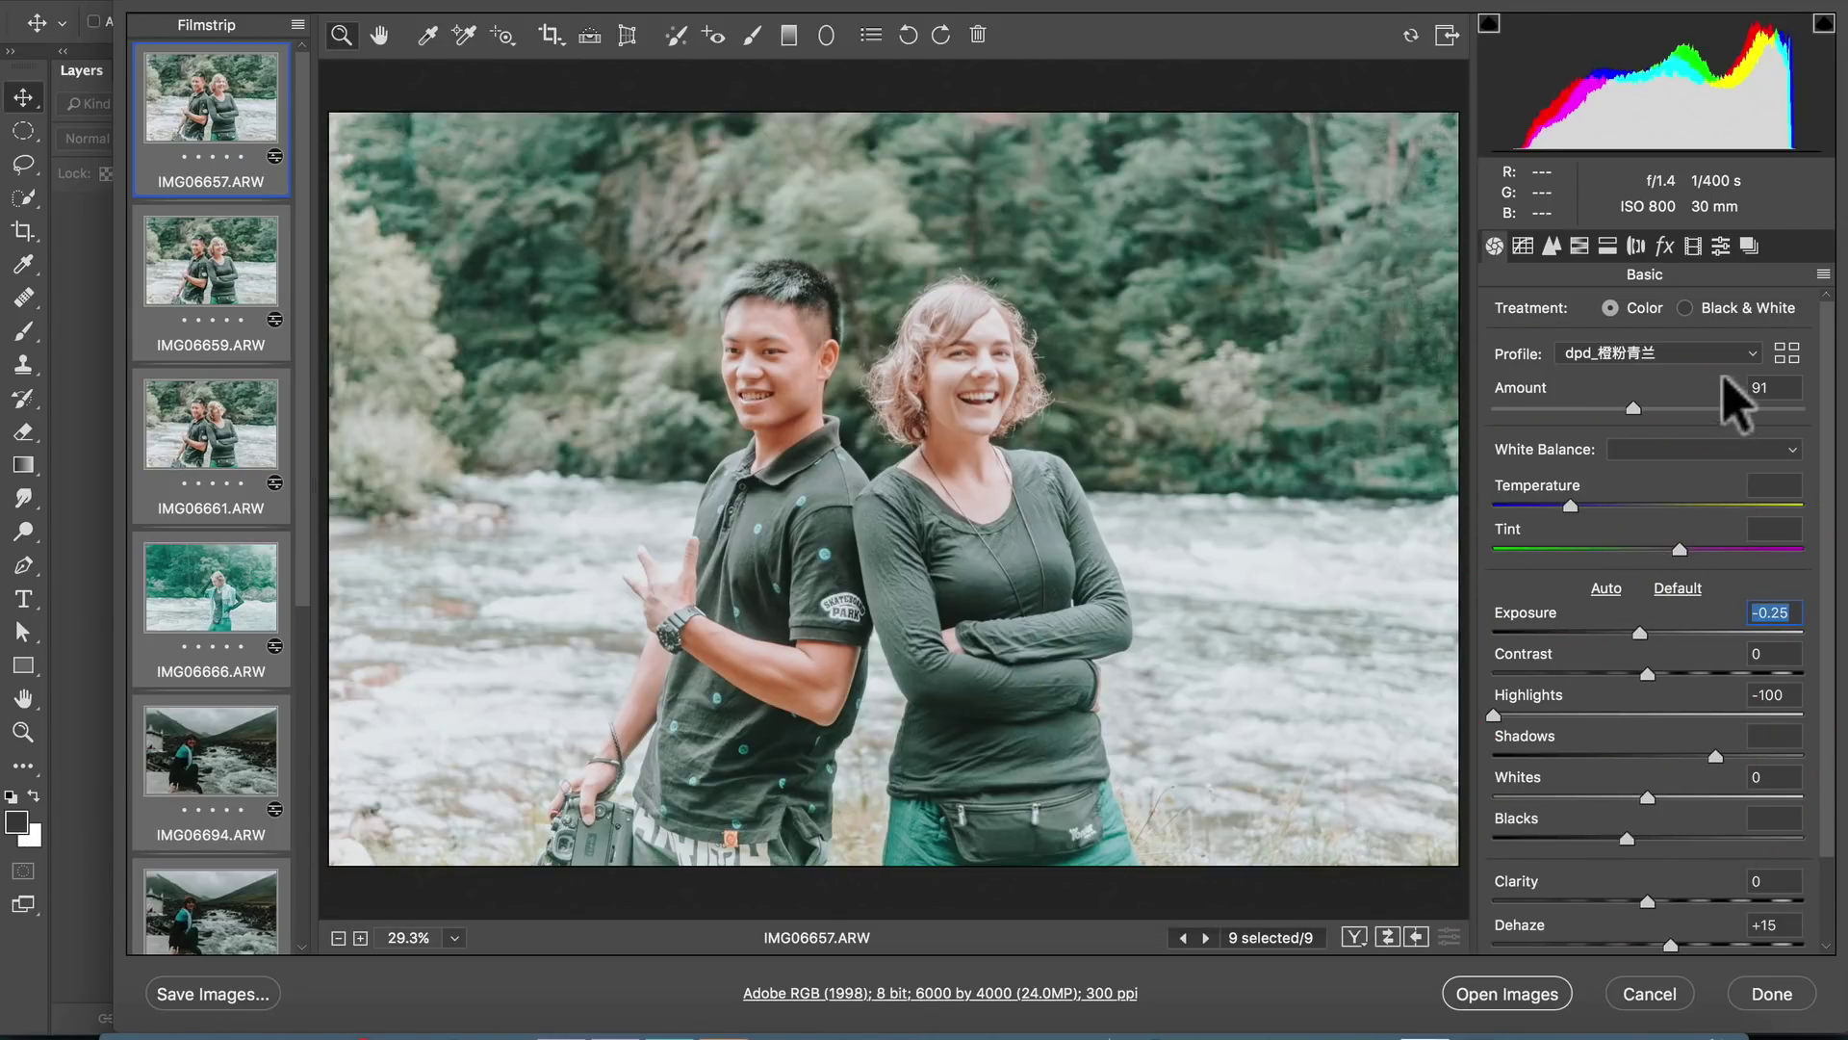
left_click(1721, 246)
left_click_drag(1827, 458, 1832, 681)
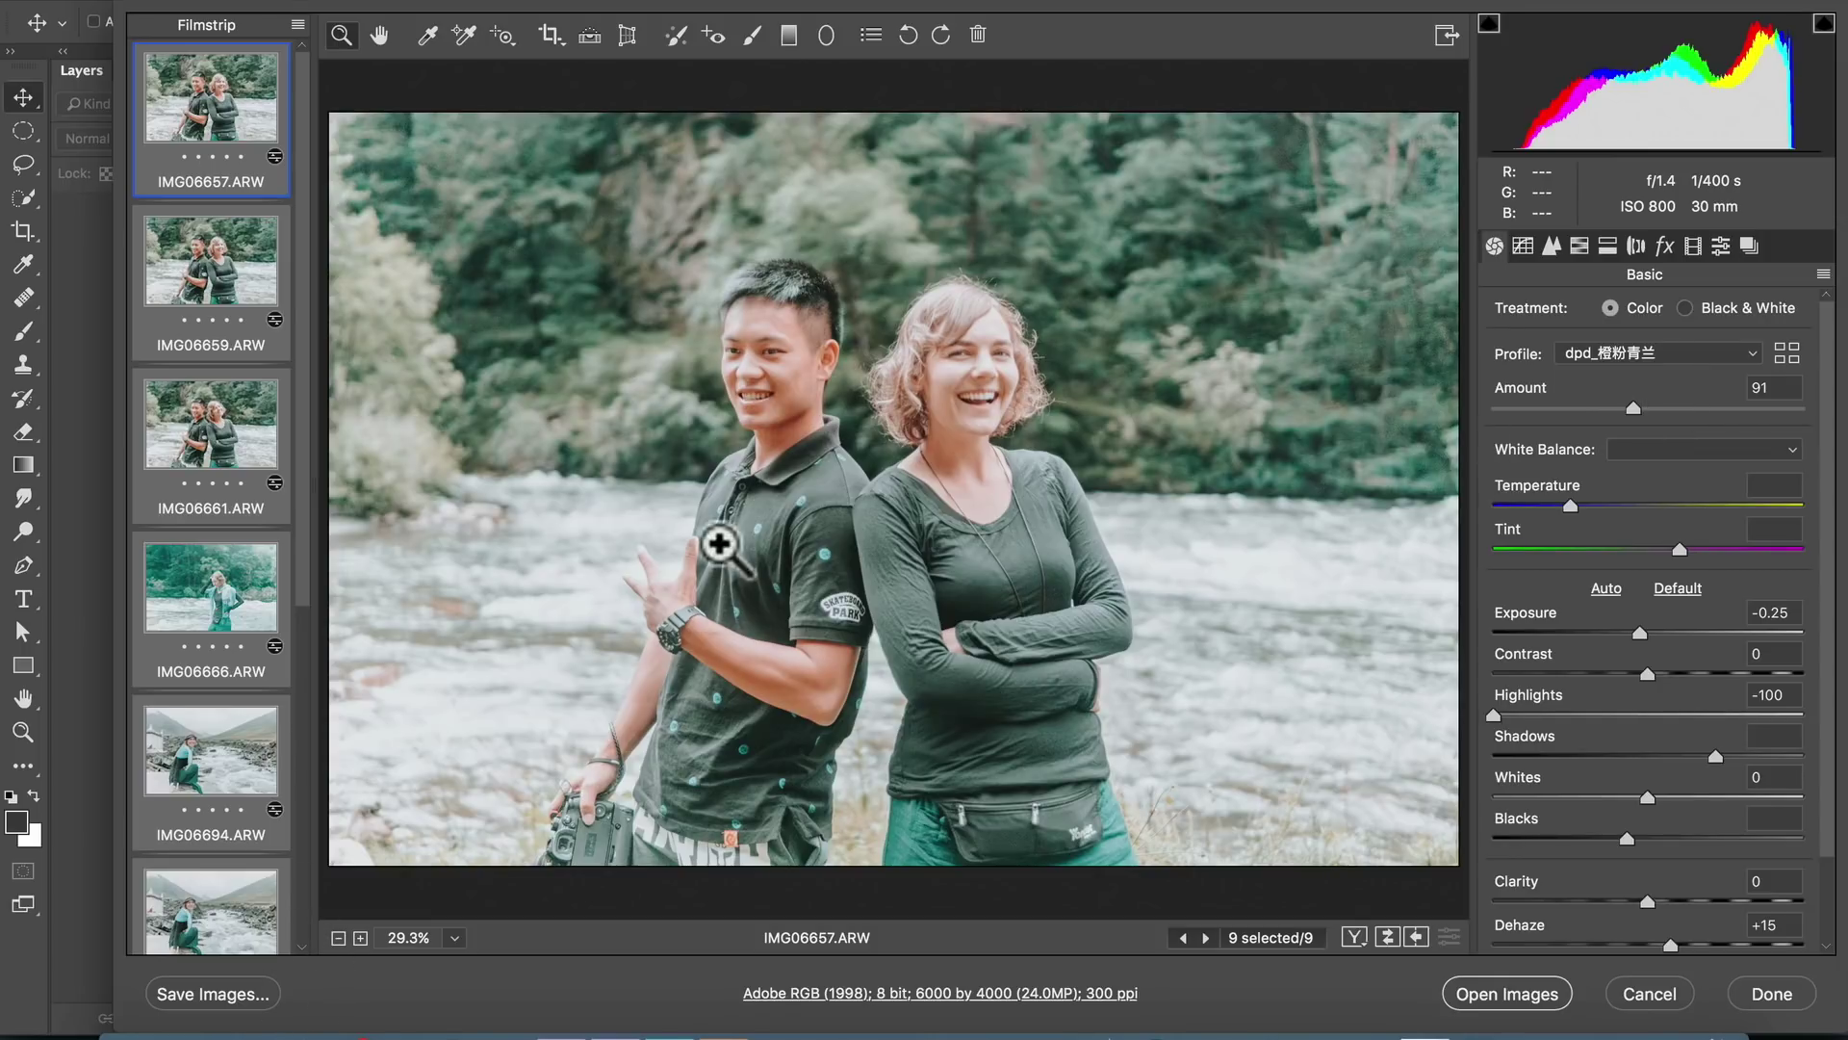
Save all nine photos as JPEGs into the photorender2 folder and close Camera Raw
right_click(239, 398)
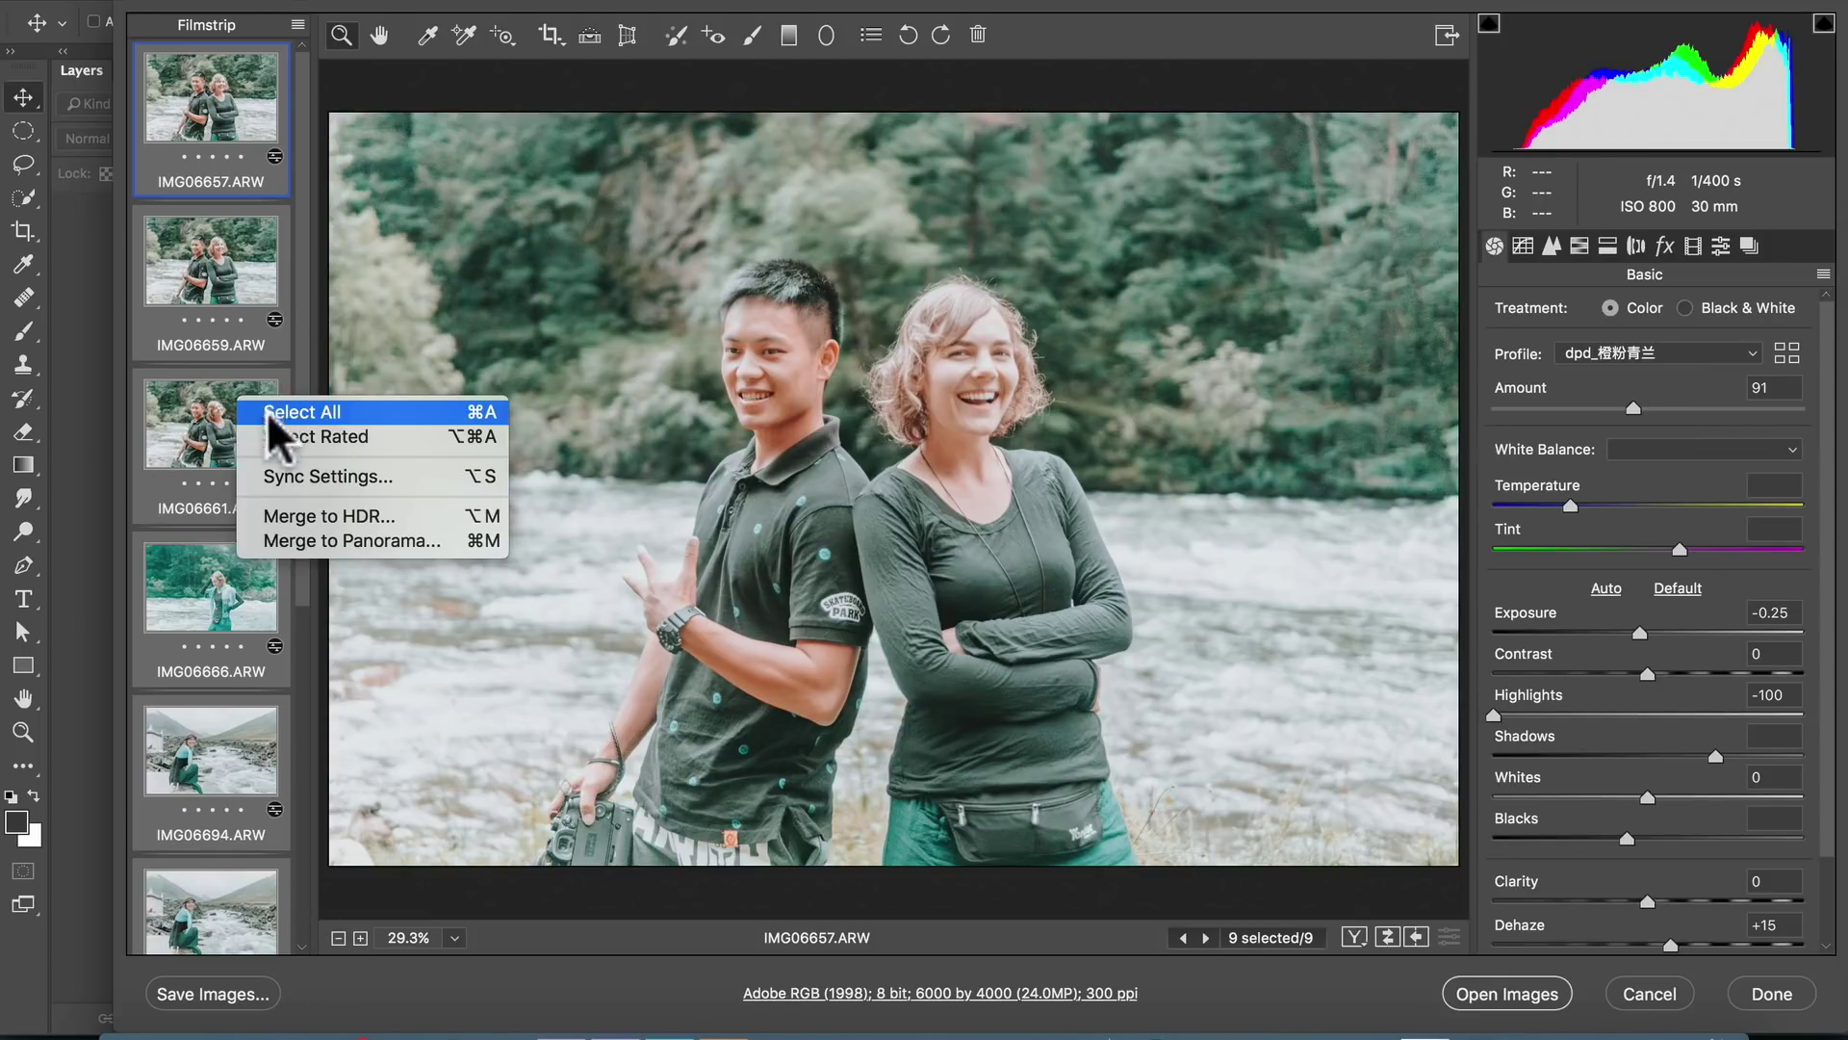
left_click(268, 412)
left_click(213, 994)
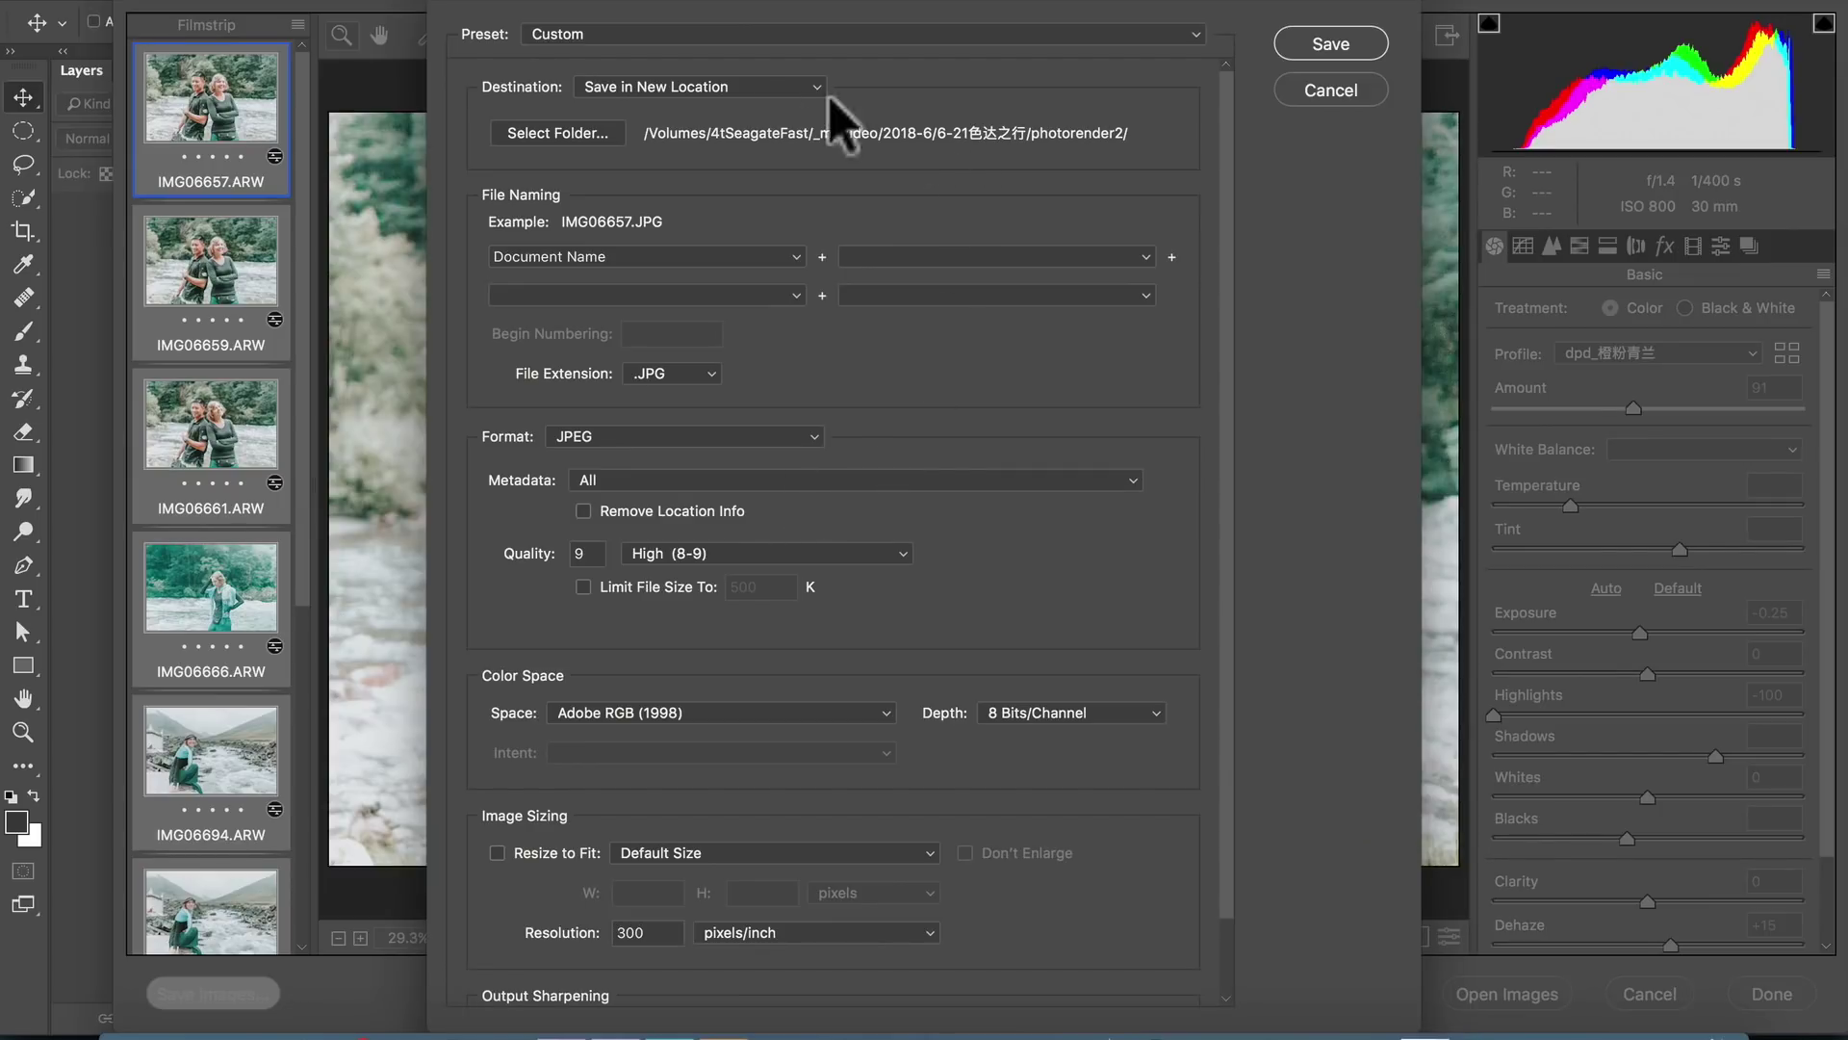
left_click(567, 136)
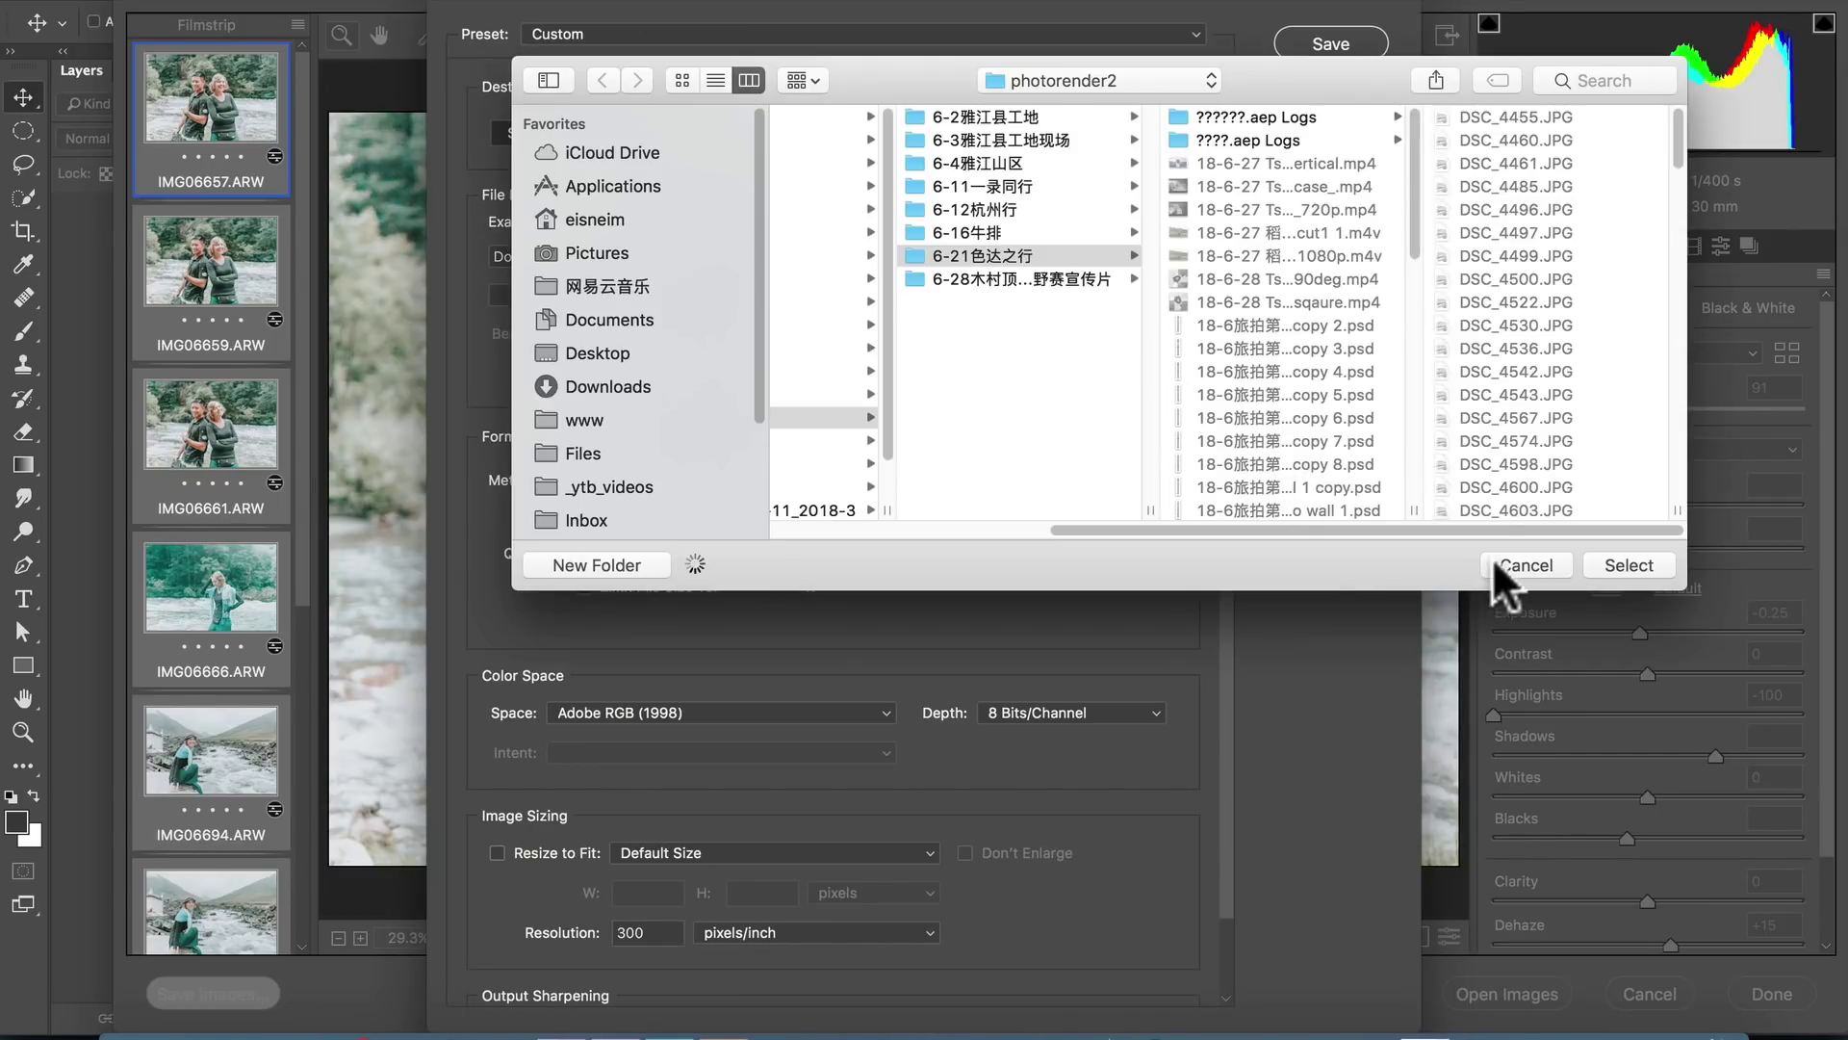
left_click(1497, 566)
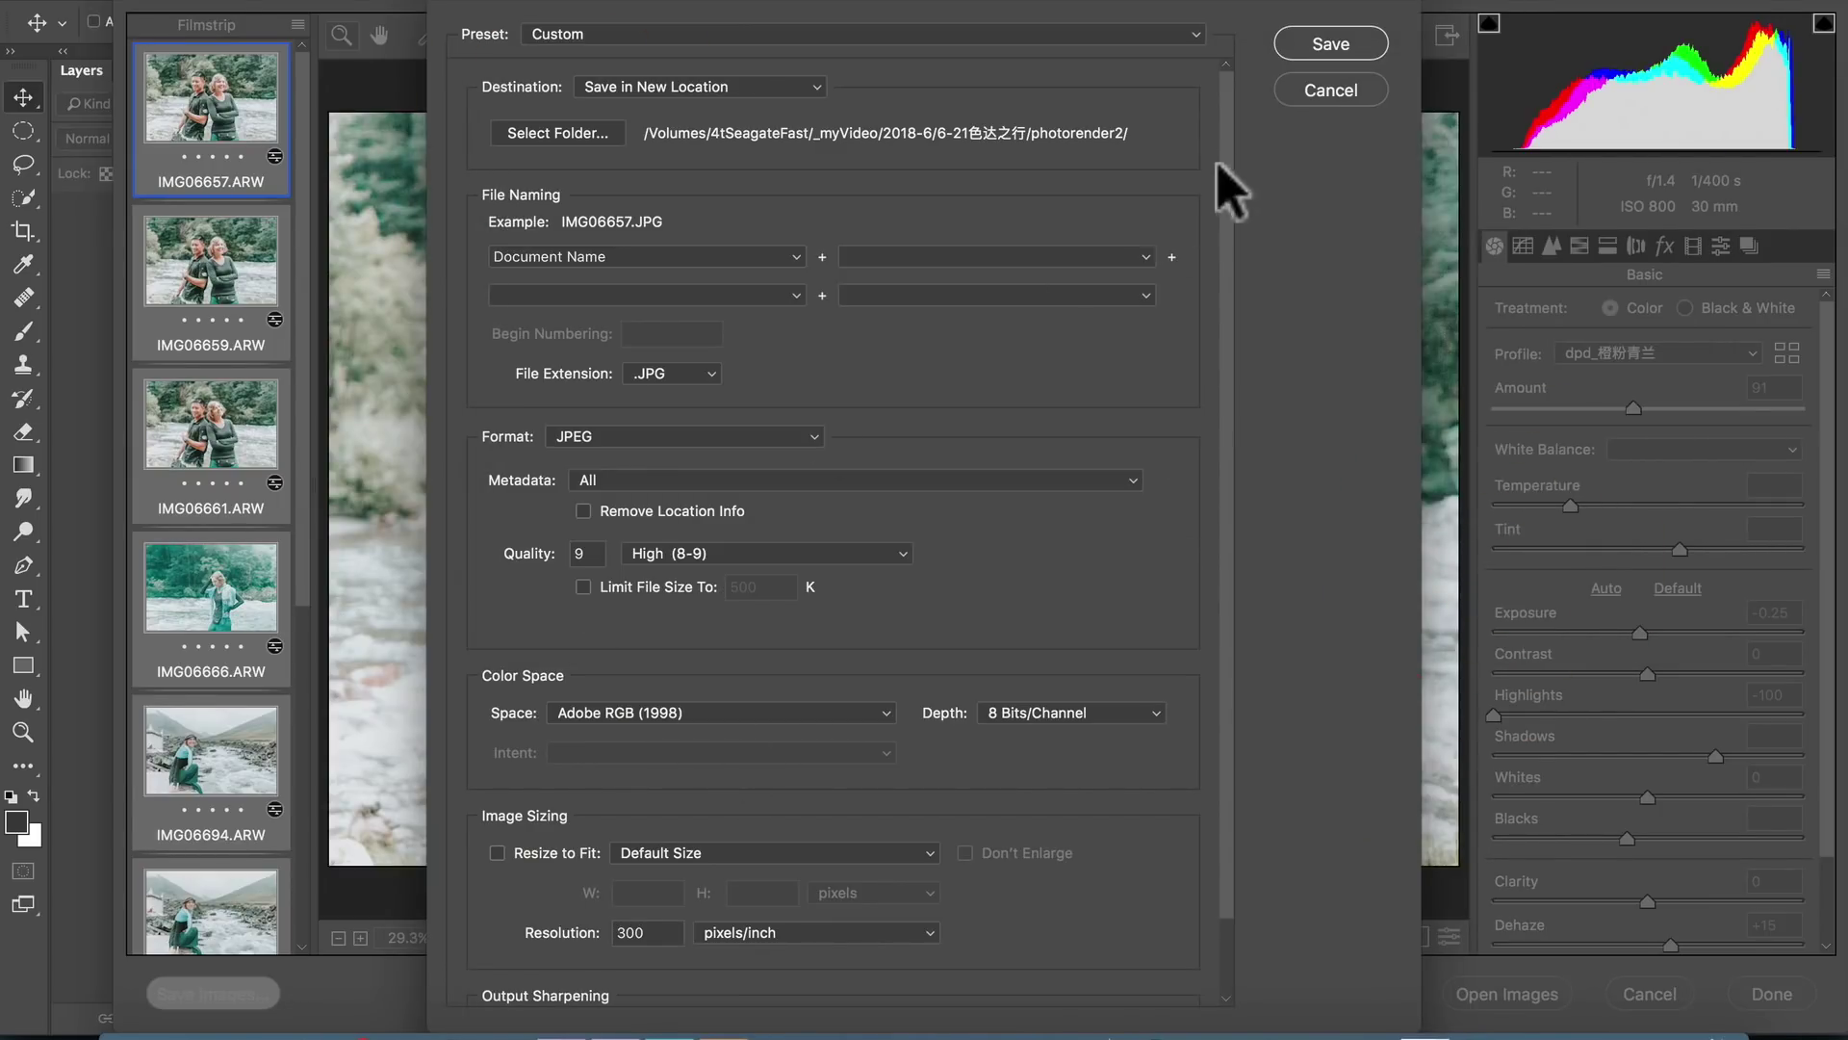
left_click(1360, 92)
left_click(1771, 994)
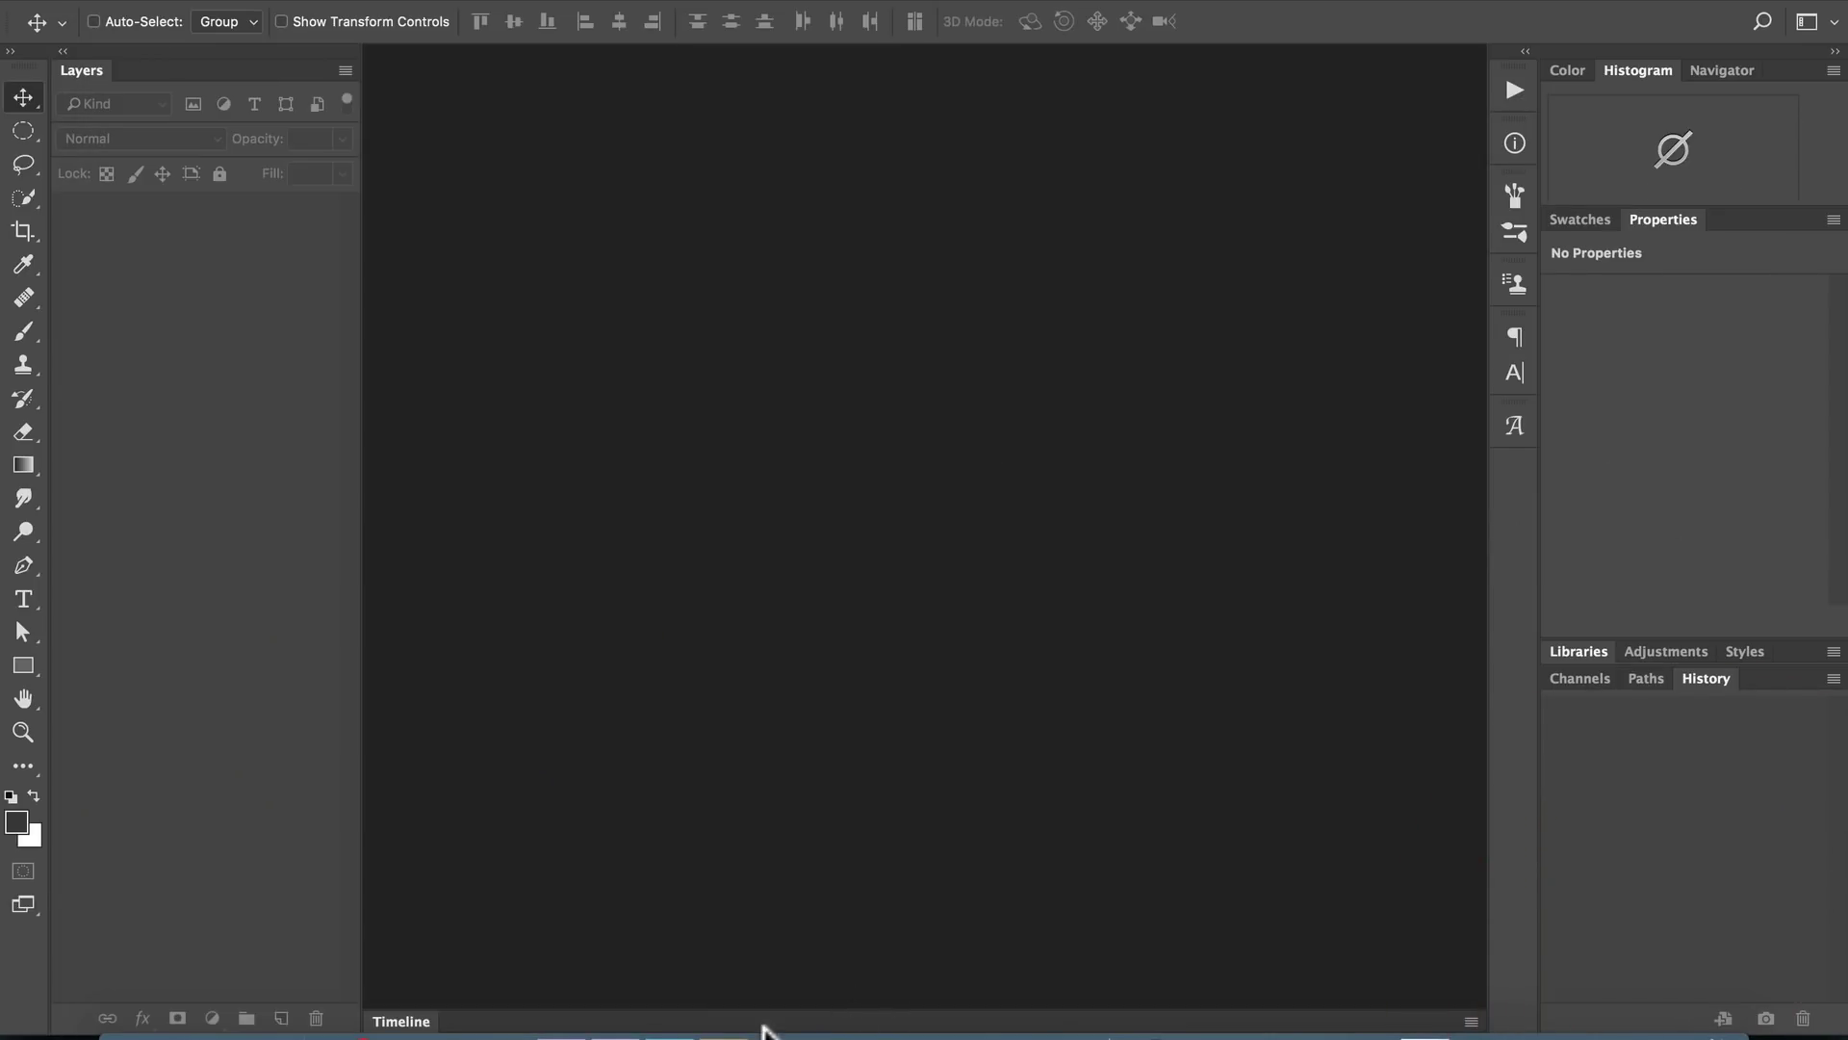
left_click(561, 1036)
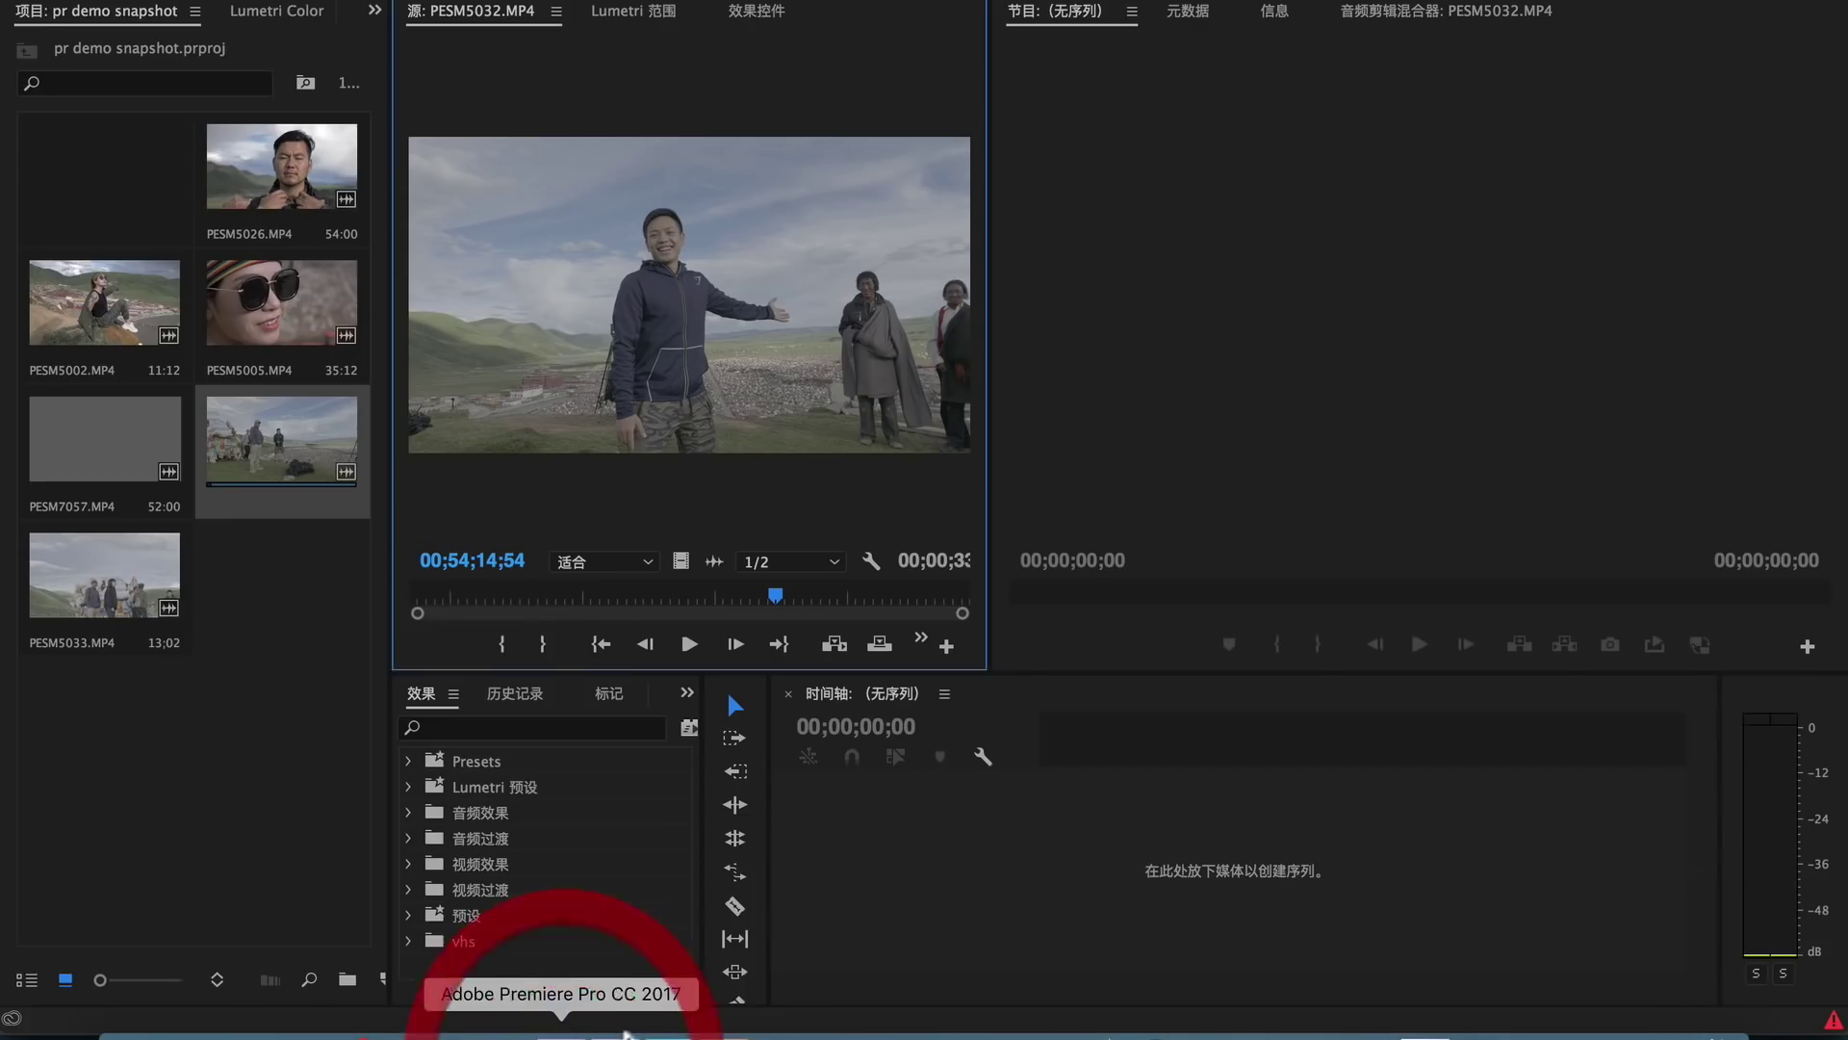
left_click(270, 556)
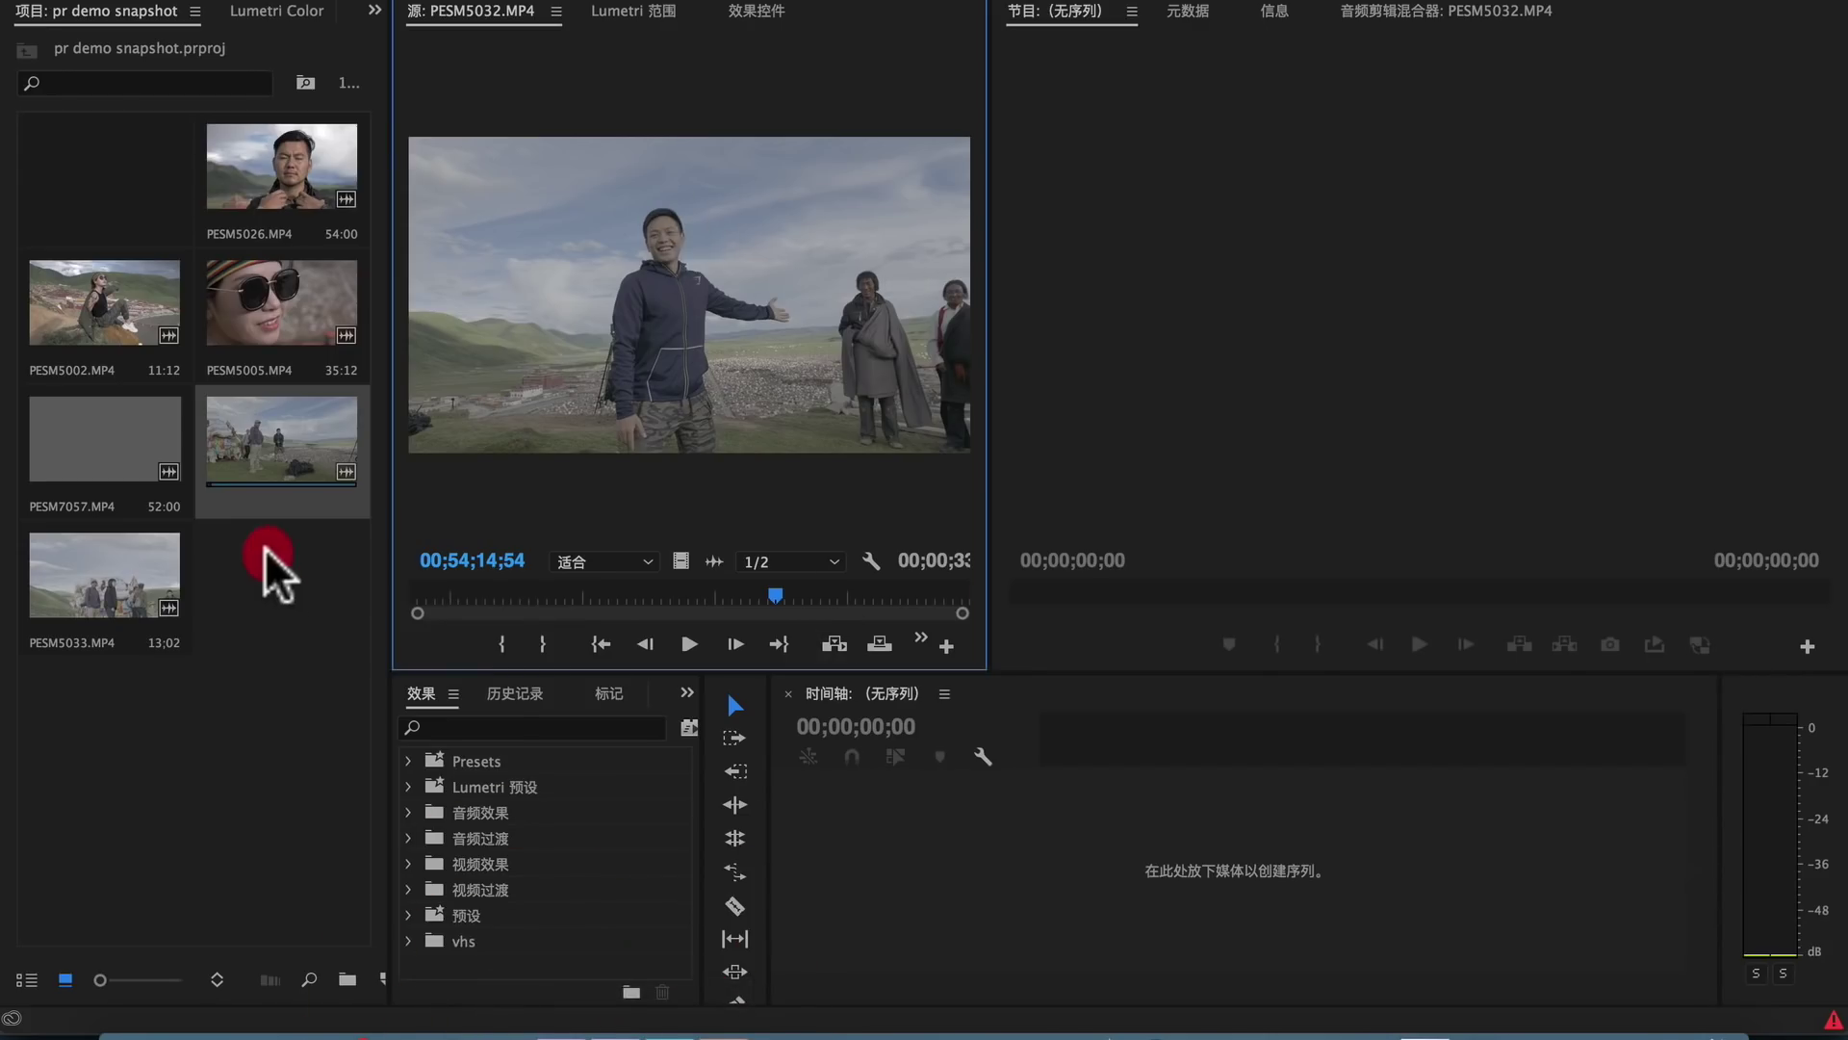
left_click(124, 175)
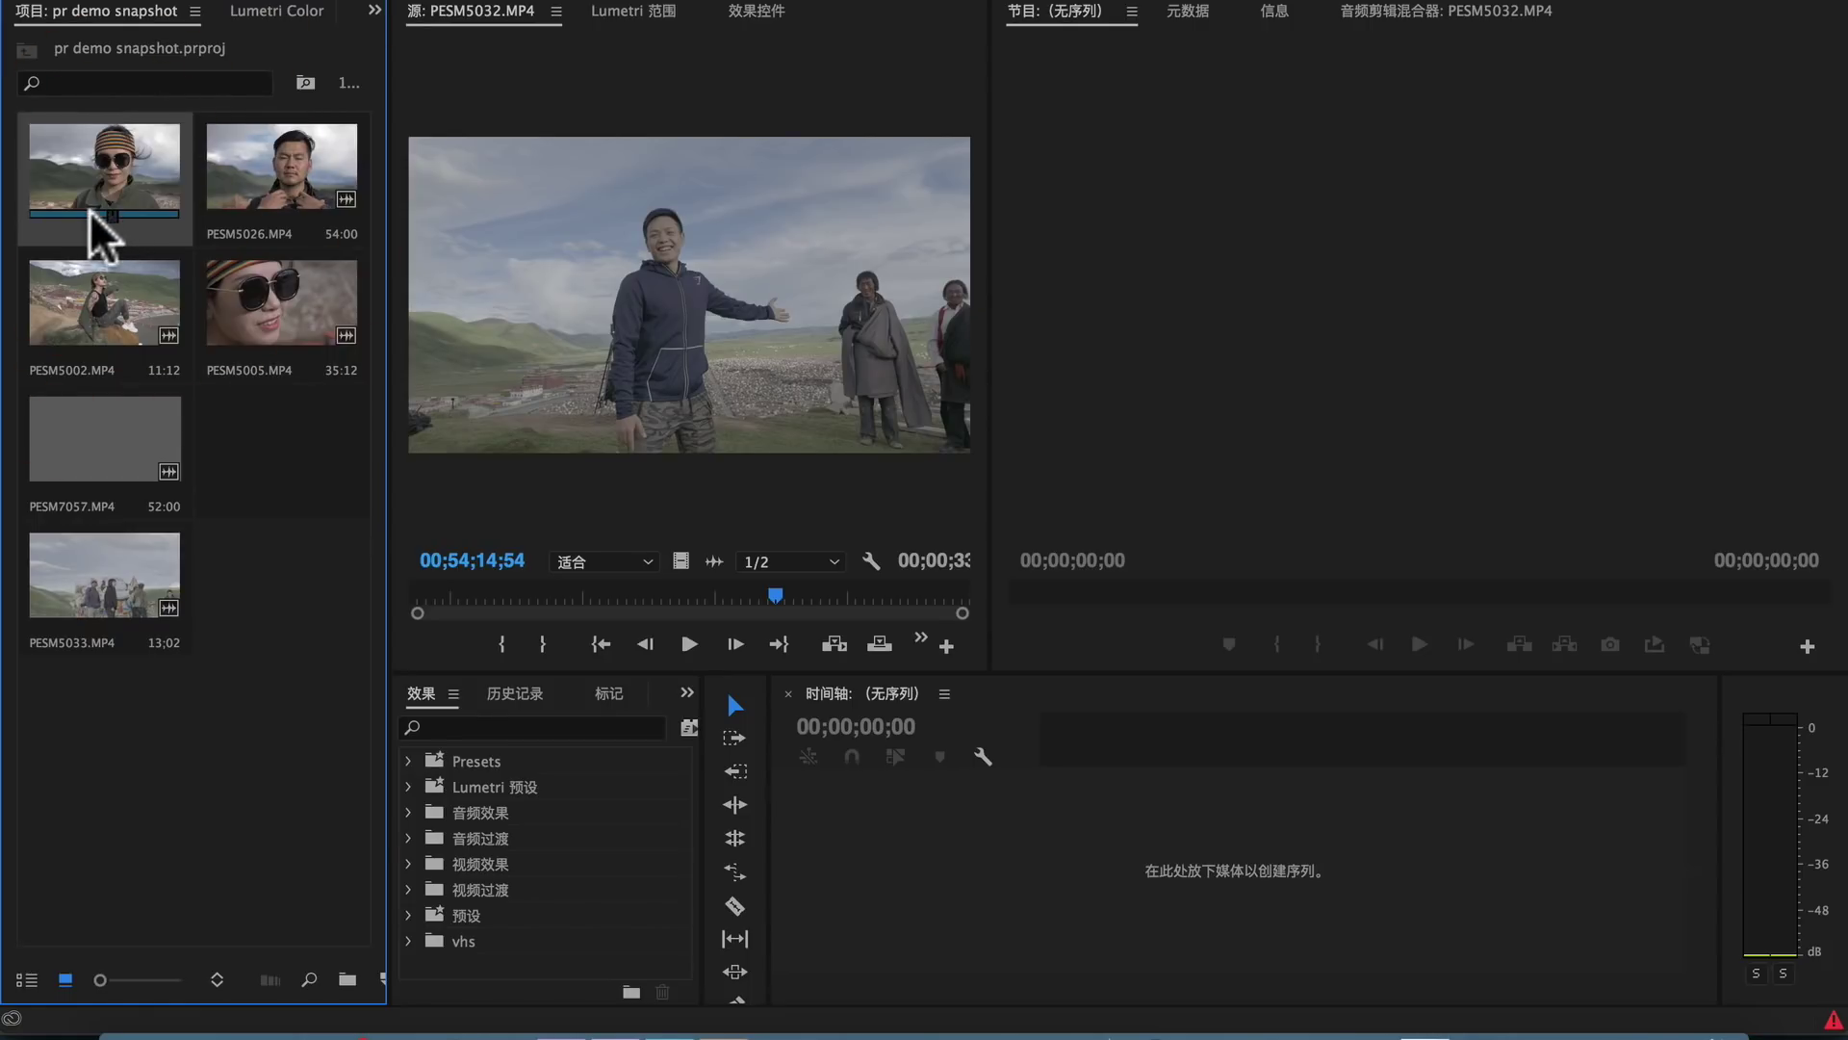
key("super+Tab")
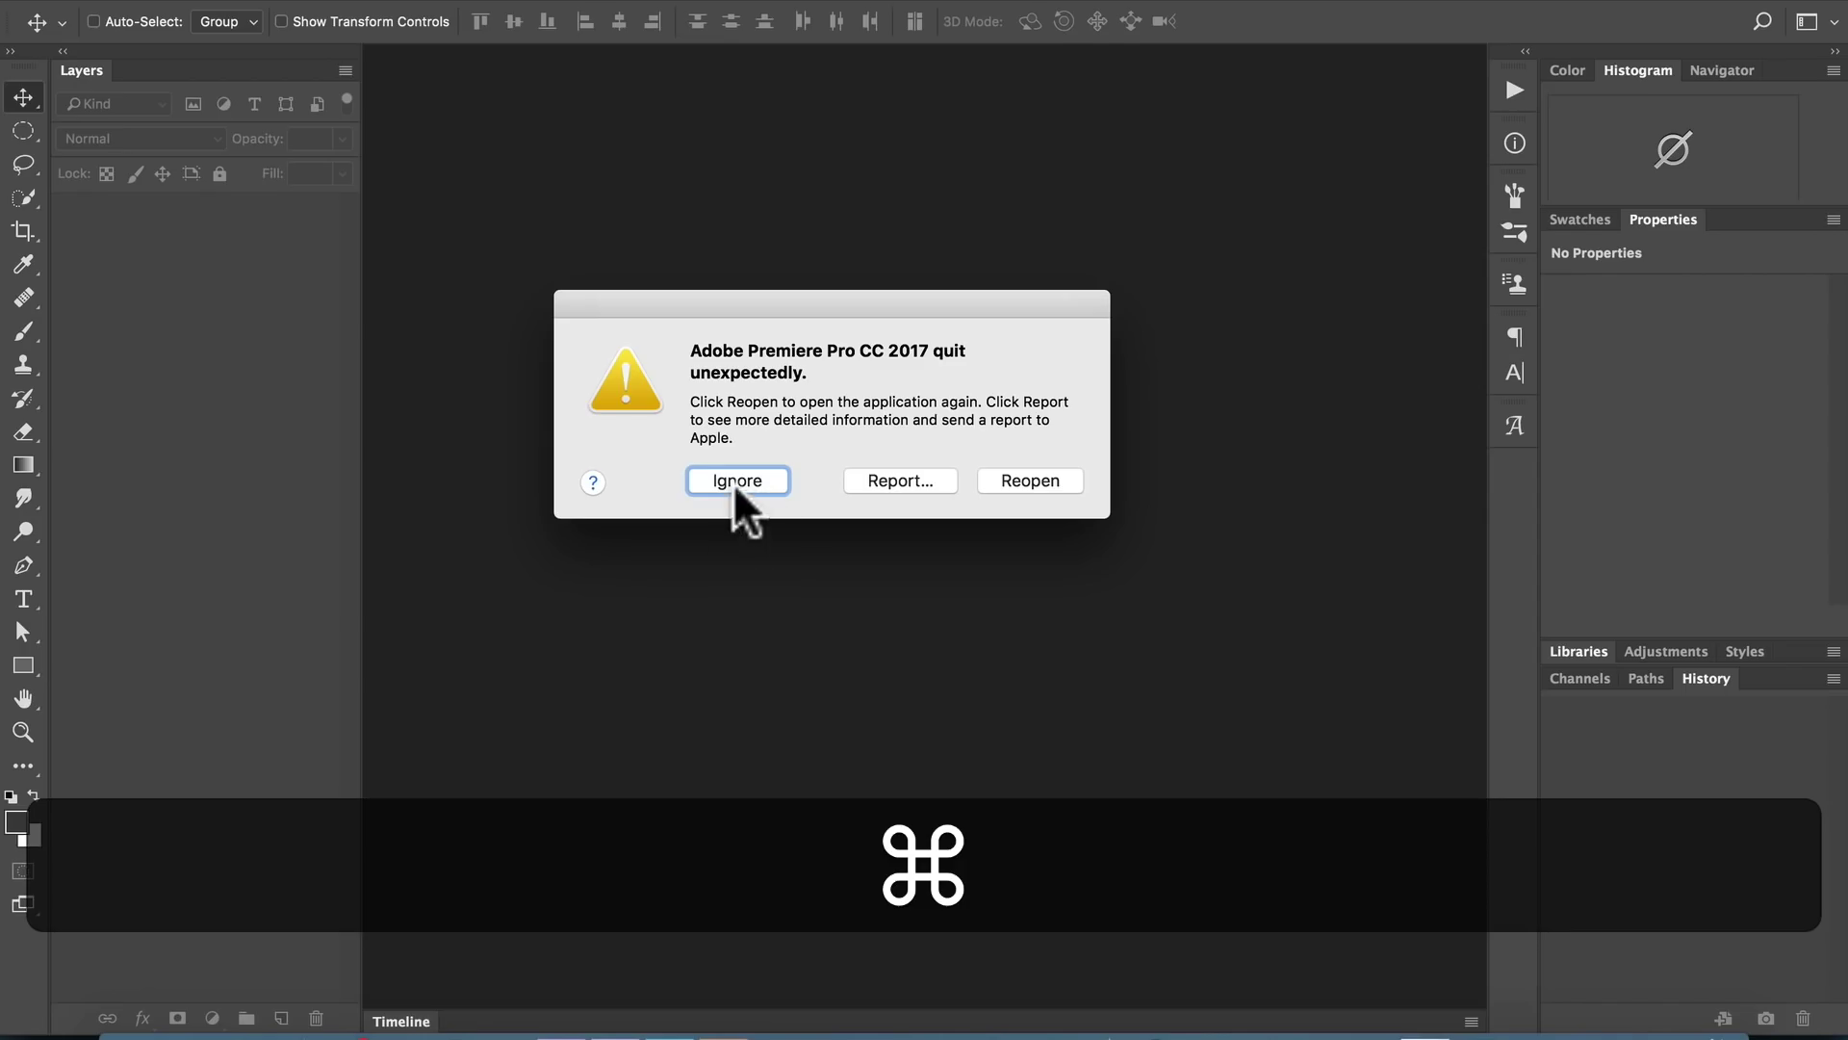
Dismiss the crash message, relaunch Premiere Pro and reopen the pr demo snapshot project
left_click(734, 485)
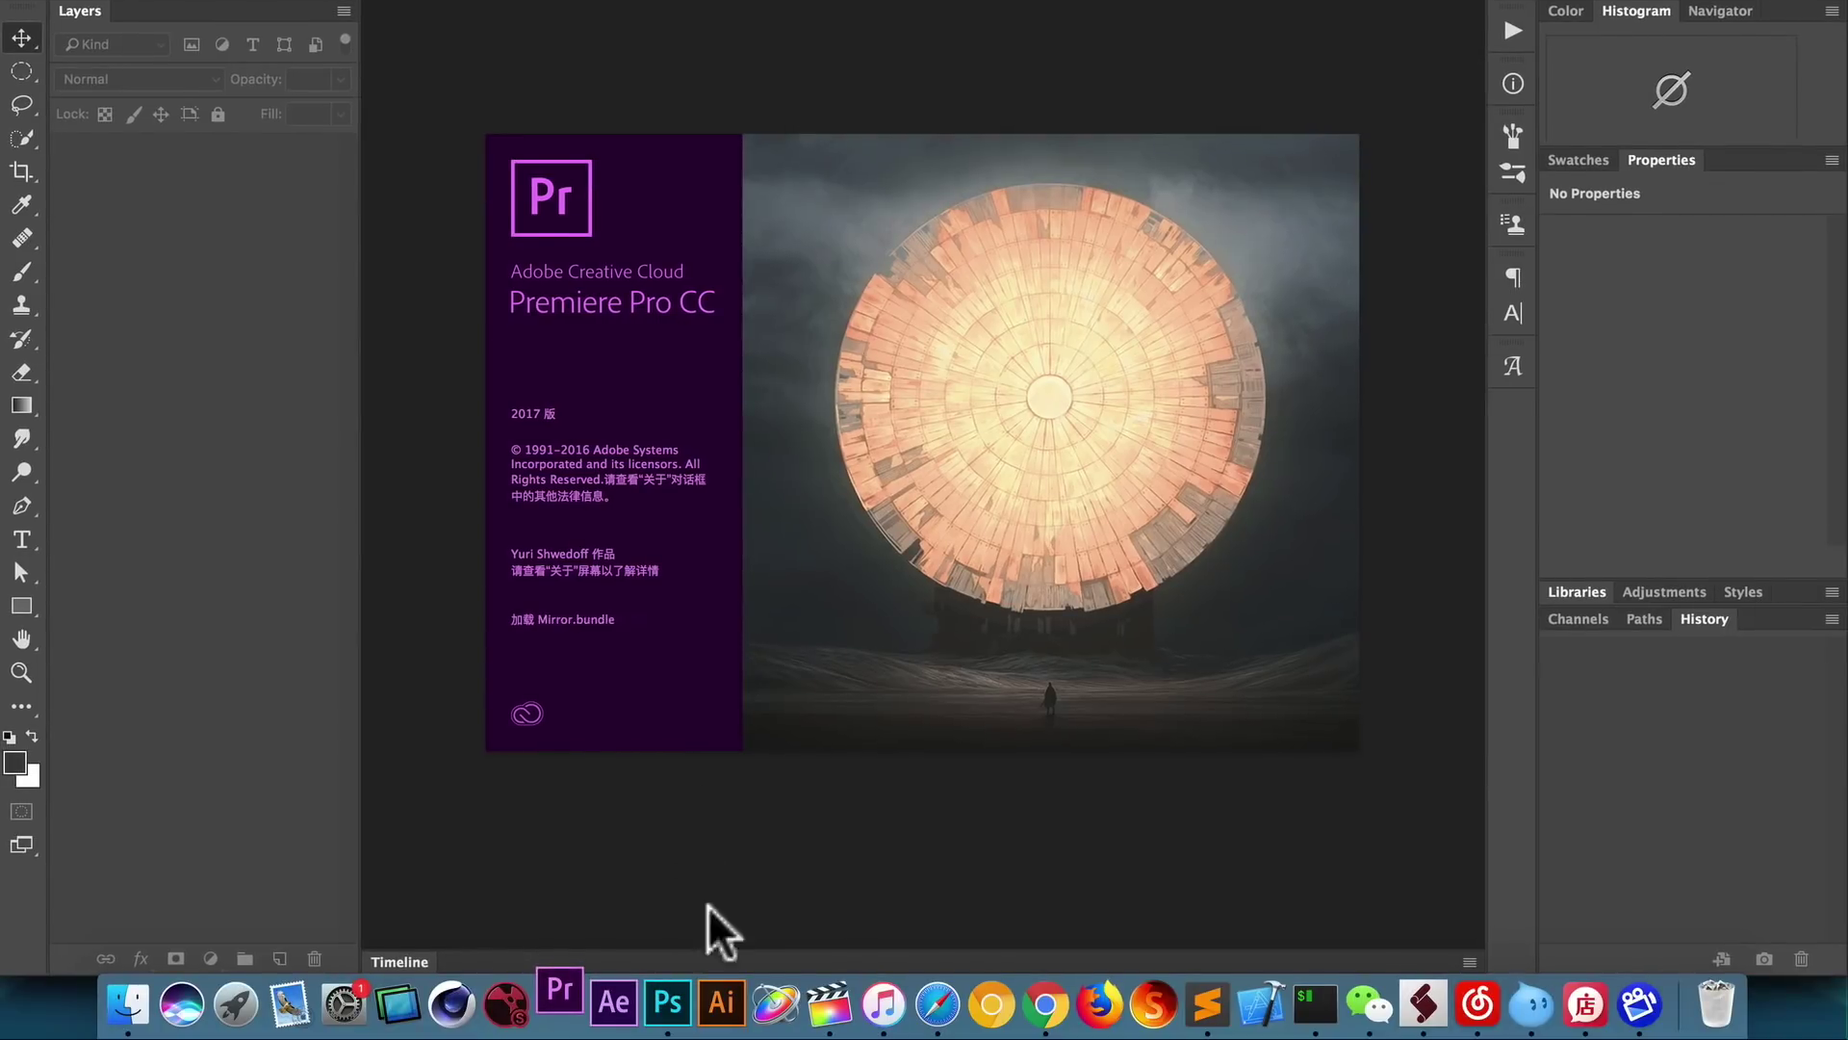
left_click(830, 1006)
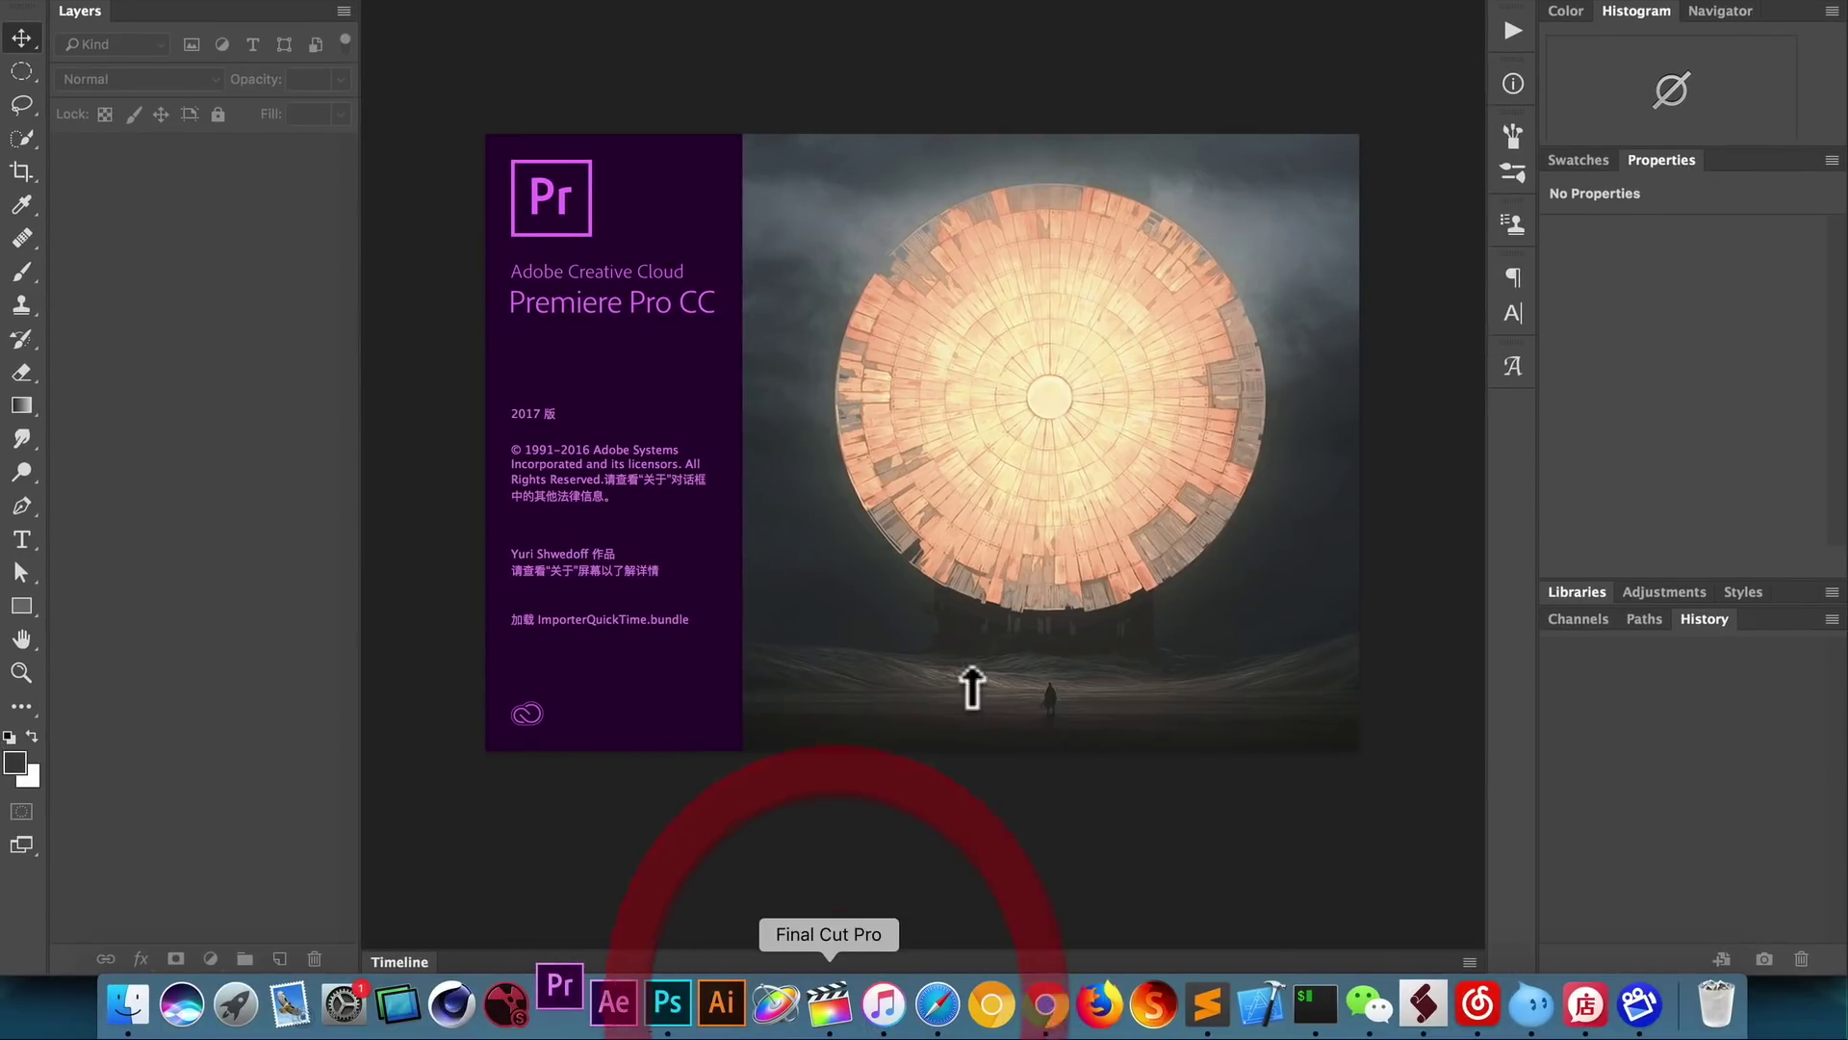
key("super")
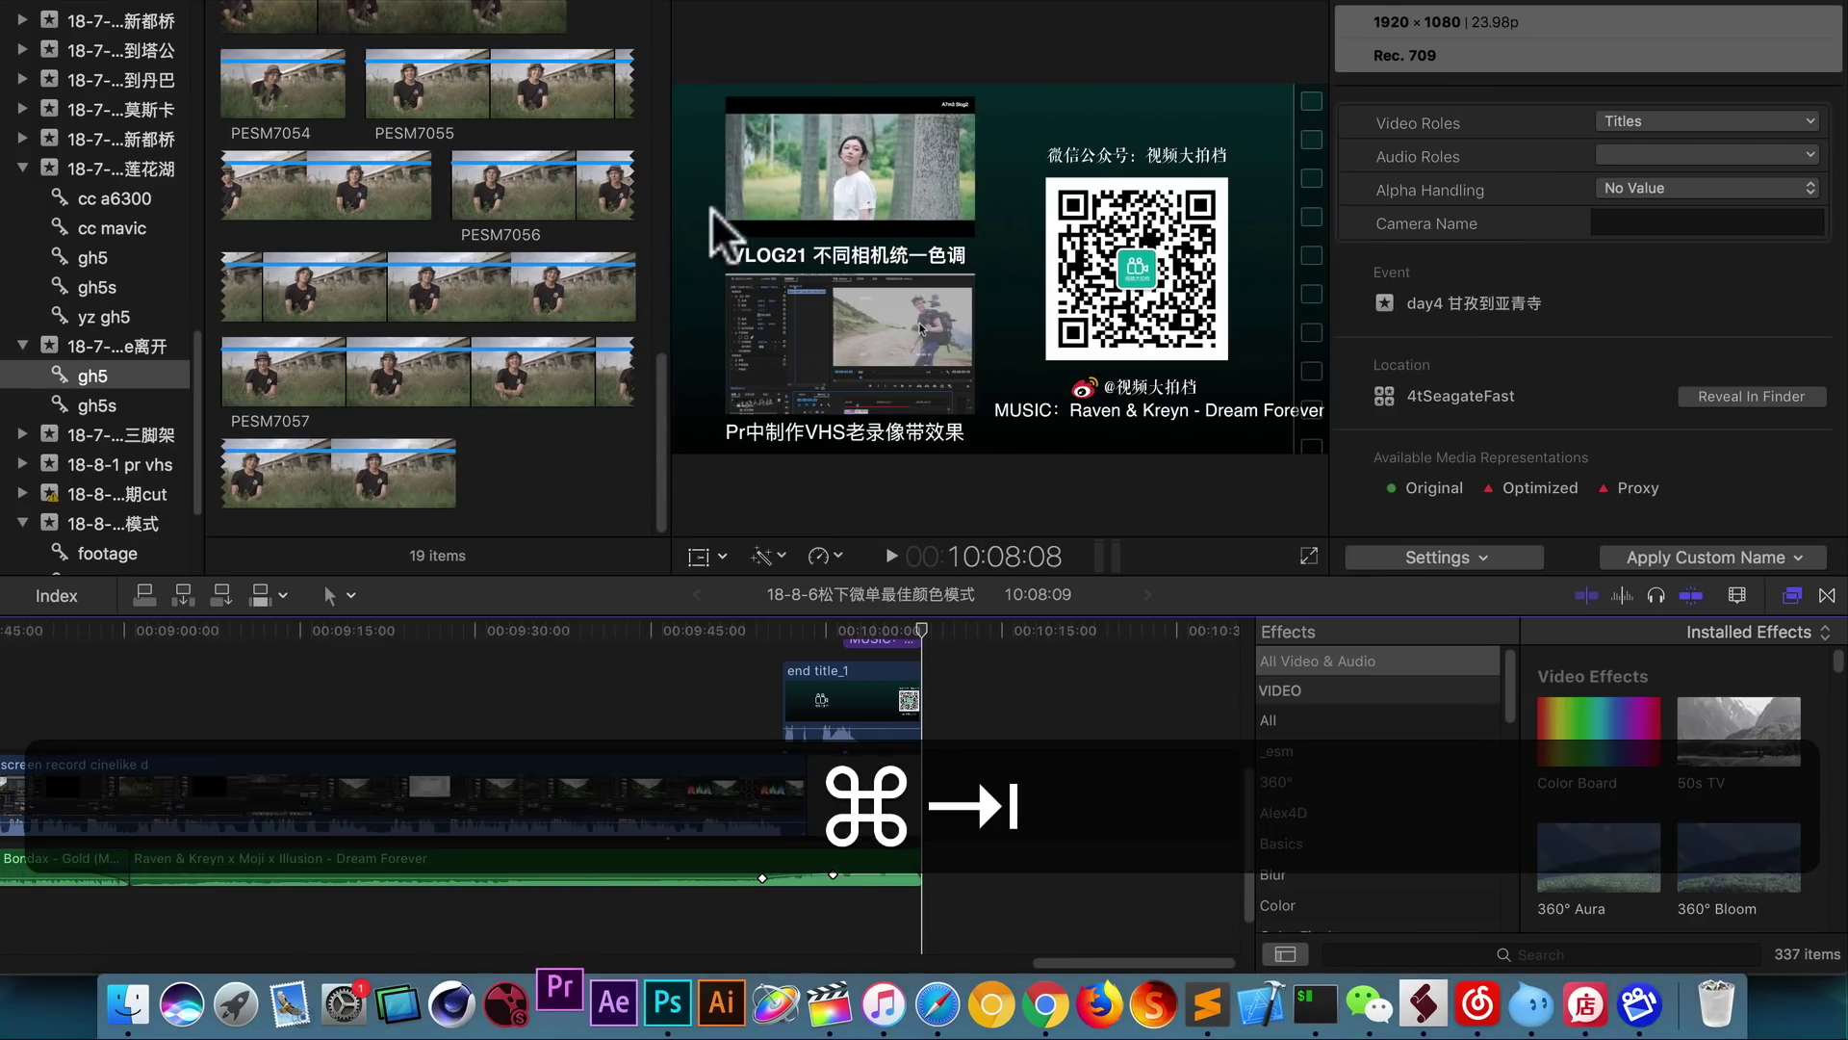
left_click(560, 991)
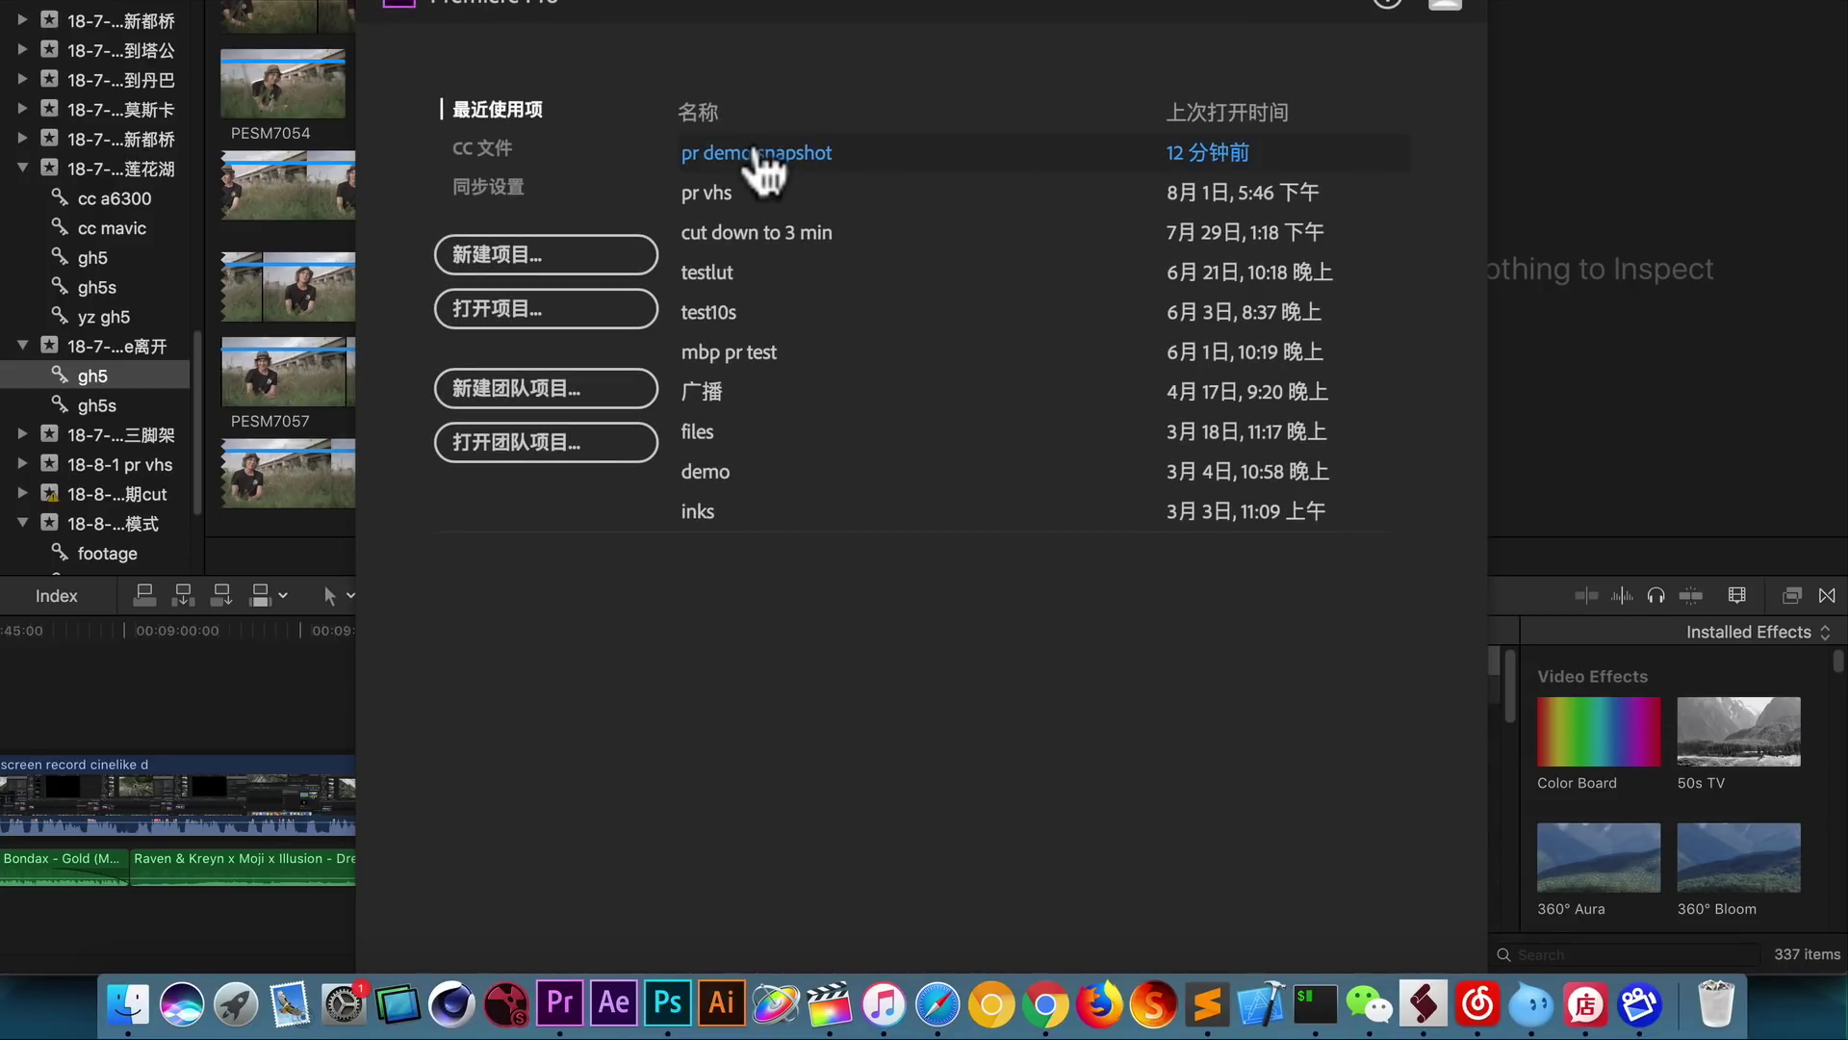
left_click(758, 154)
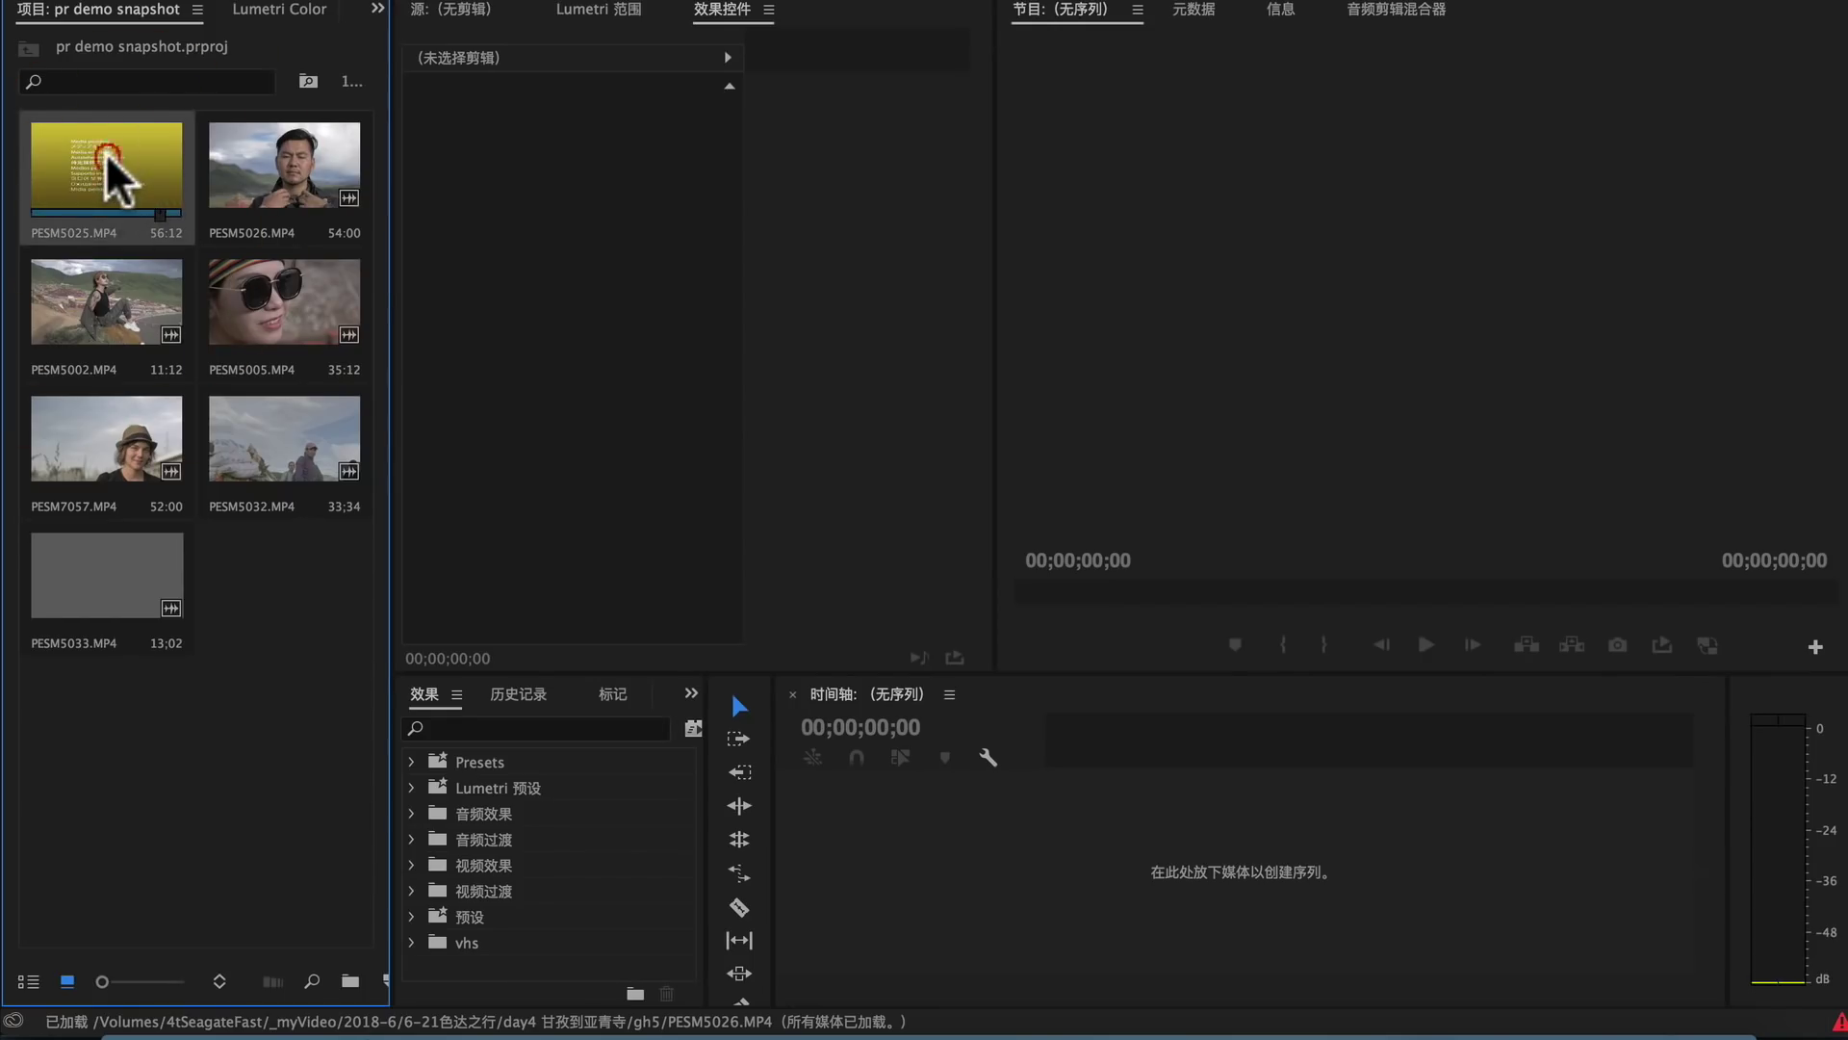
Grade clip PESM5025 with the dpd_lumix_cine d-5 to rec709 input LUT
double_click(111, 173)
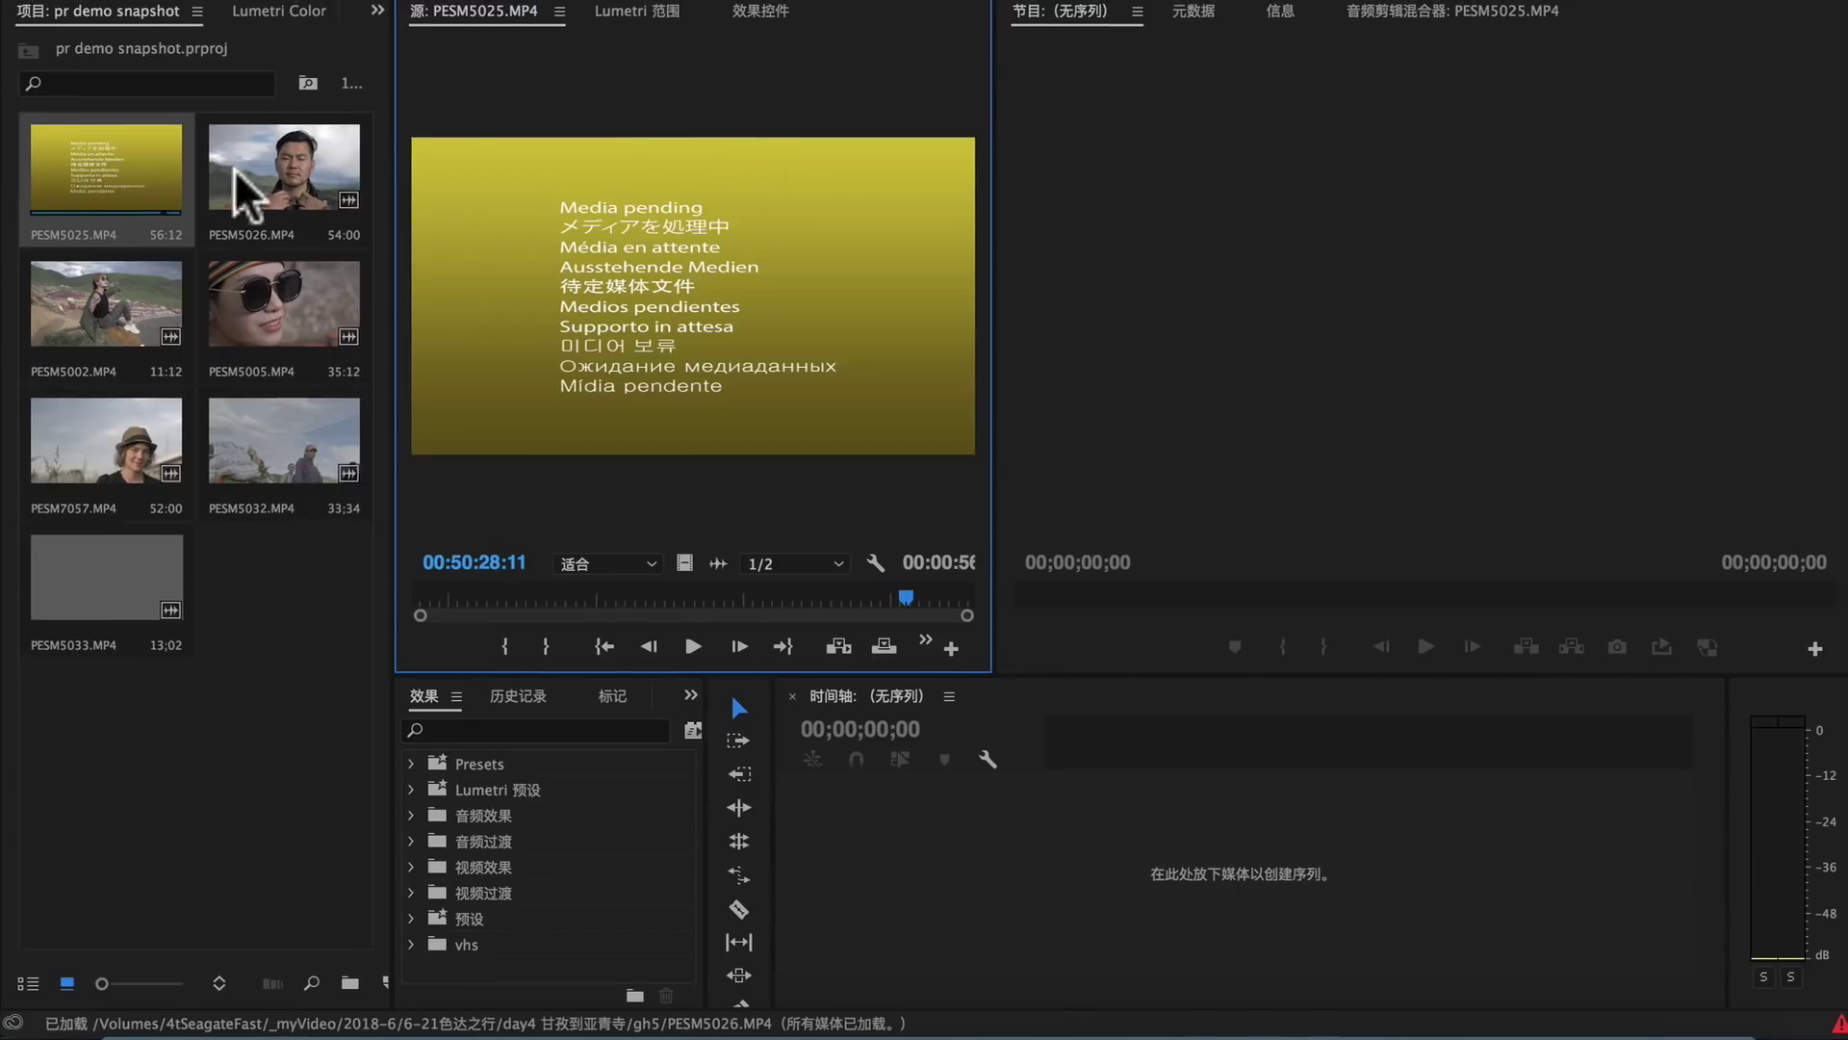
left_click(766, 12)
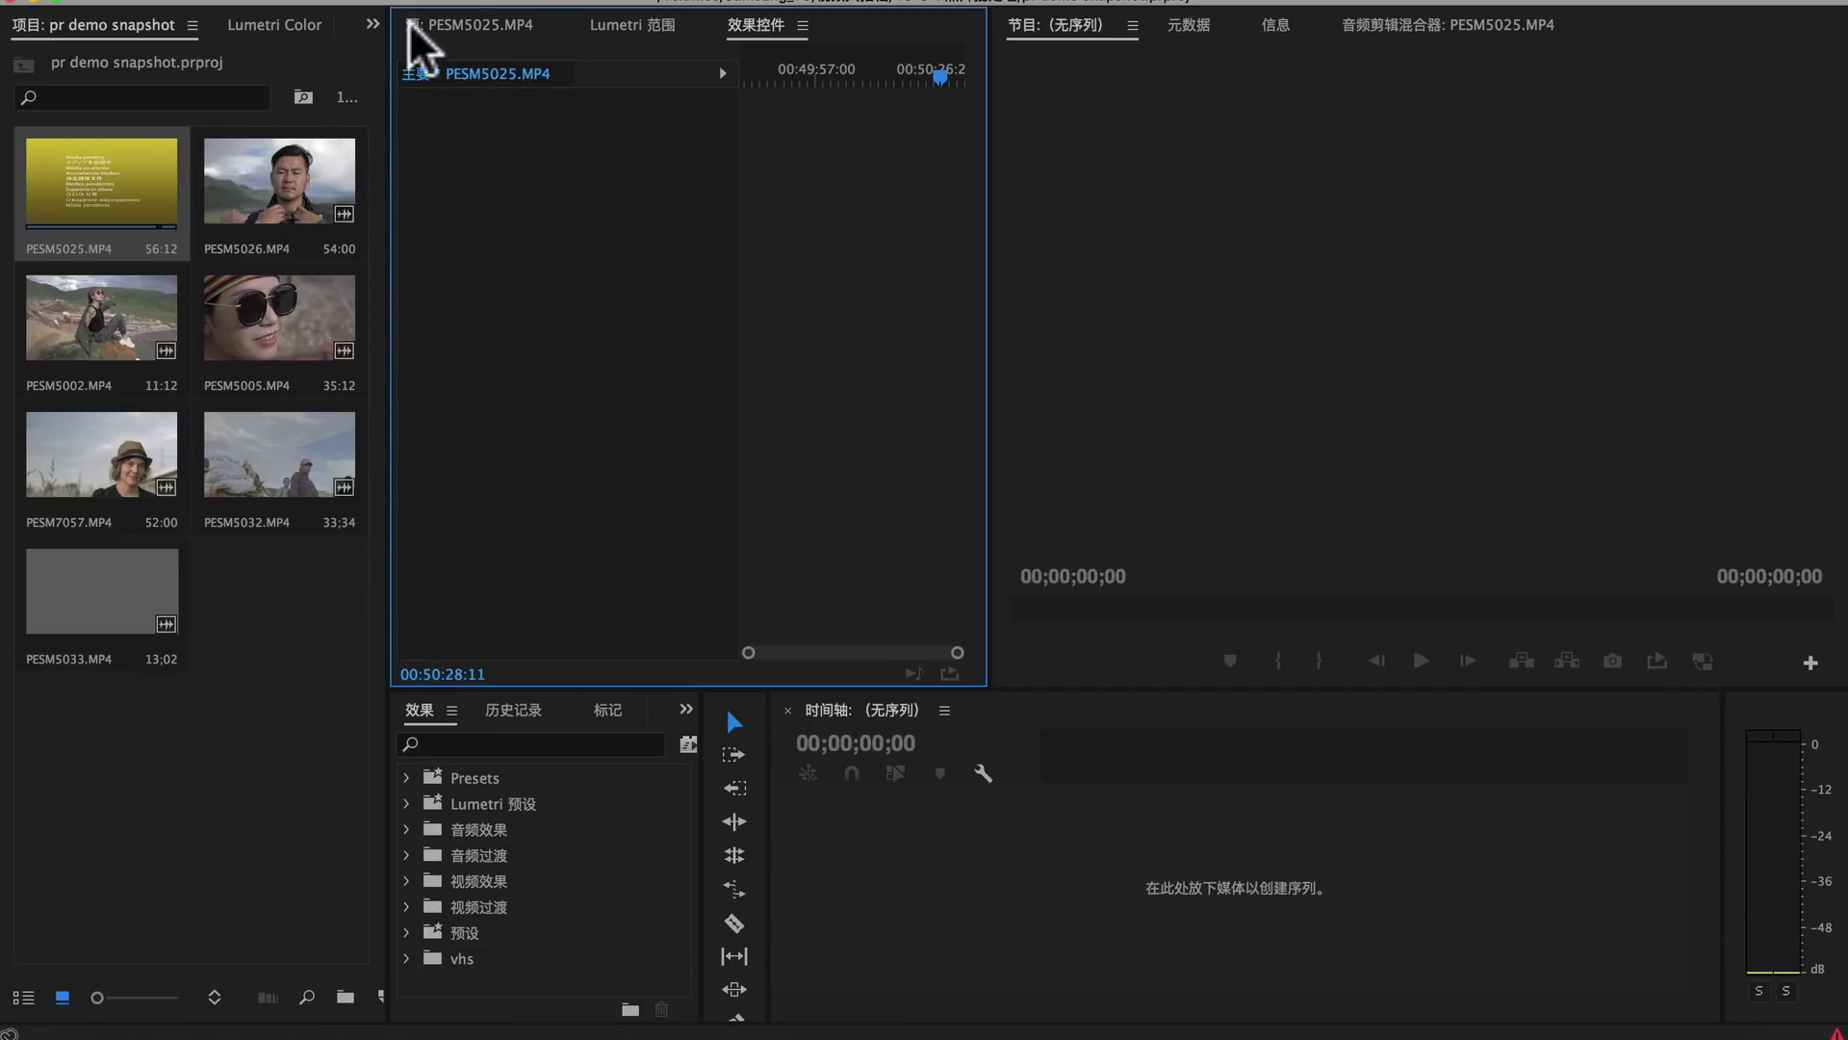
left_click(302, 27)
left_click(231, 149)
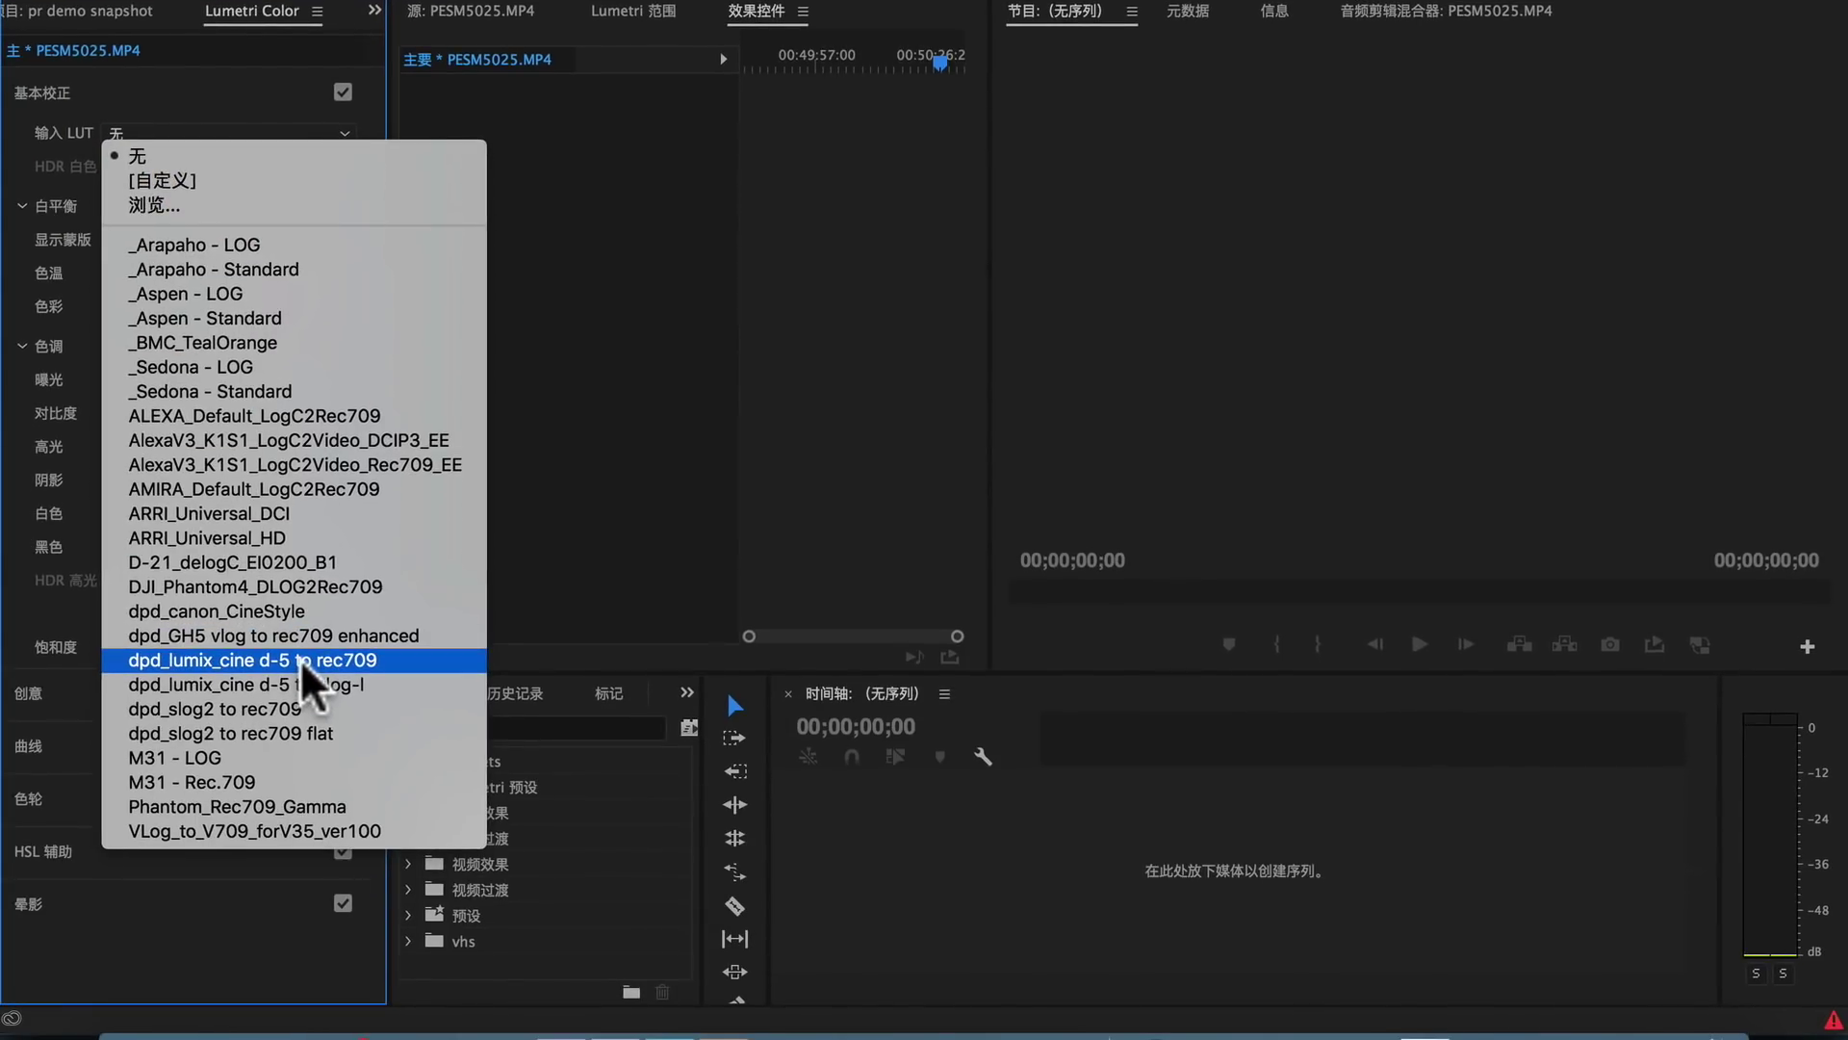
left_click(302, 660)
left_click(499, 8)
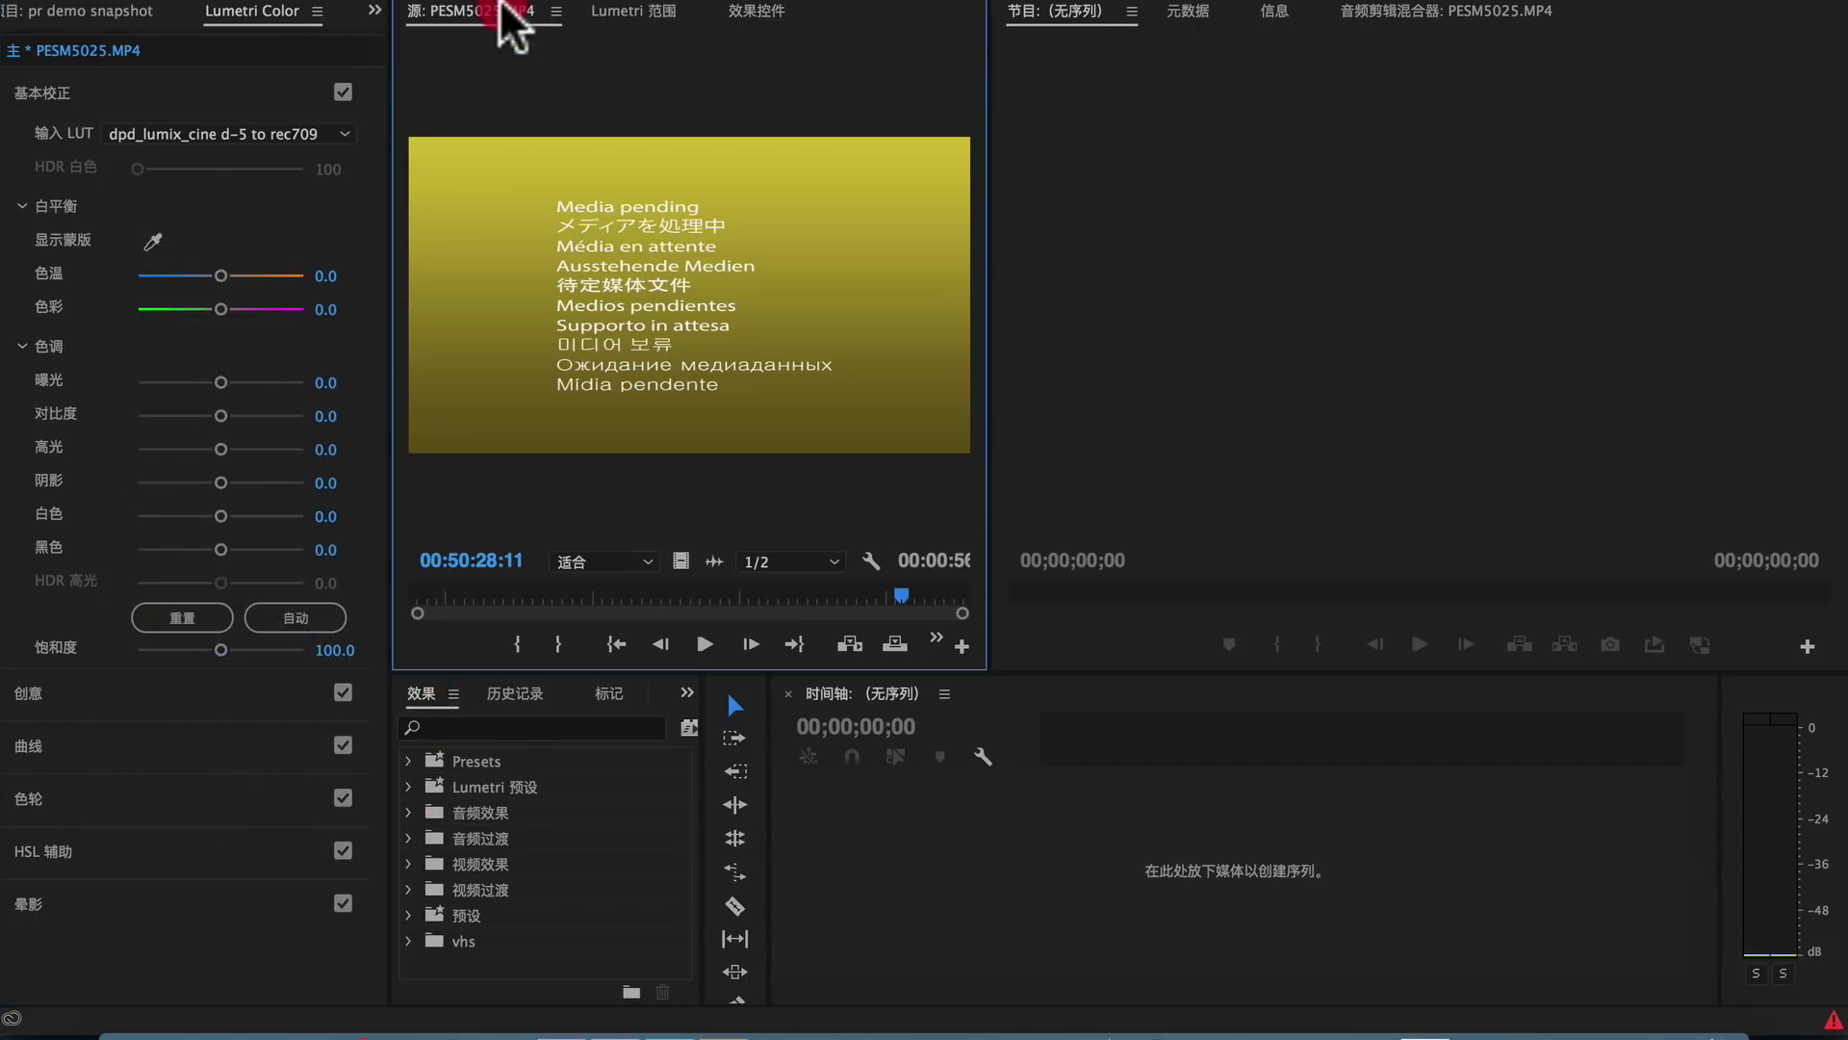
left_click(756, 12)
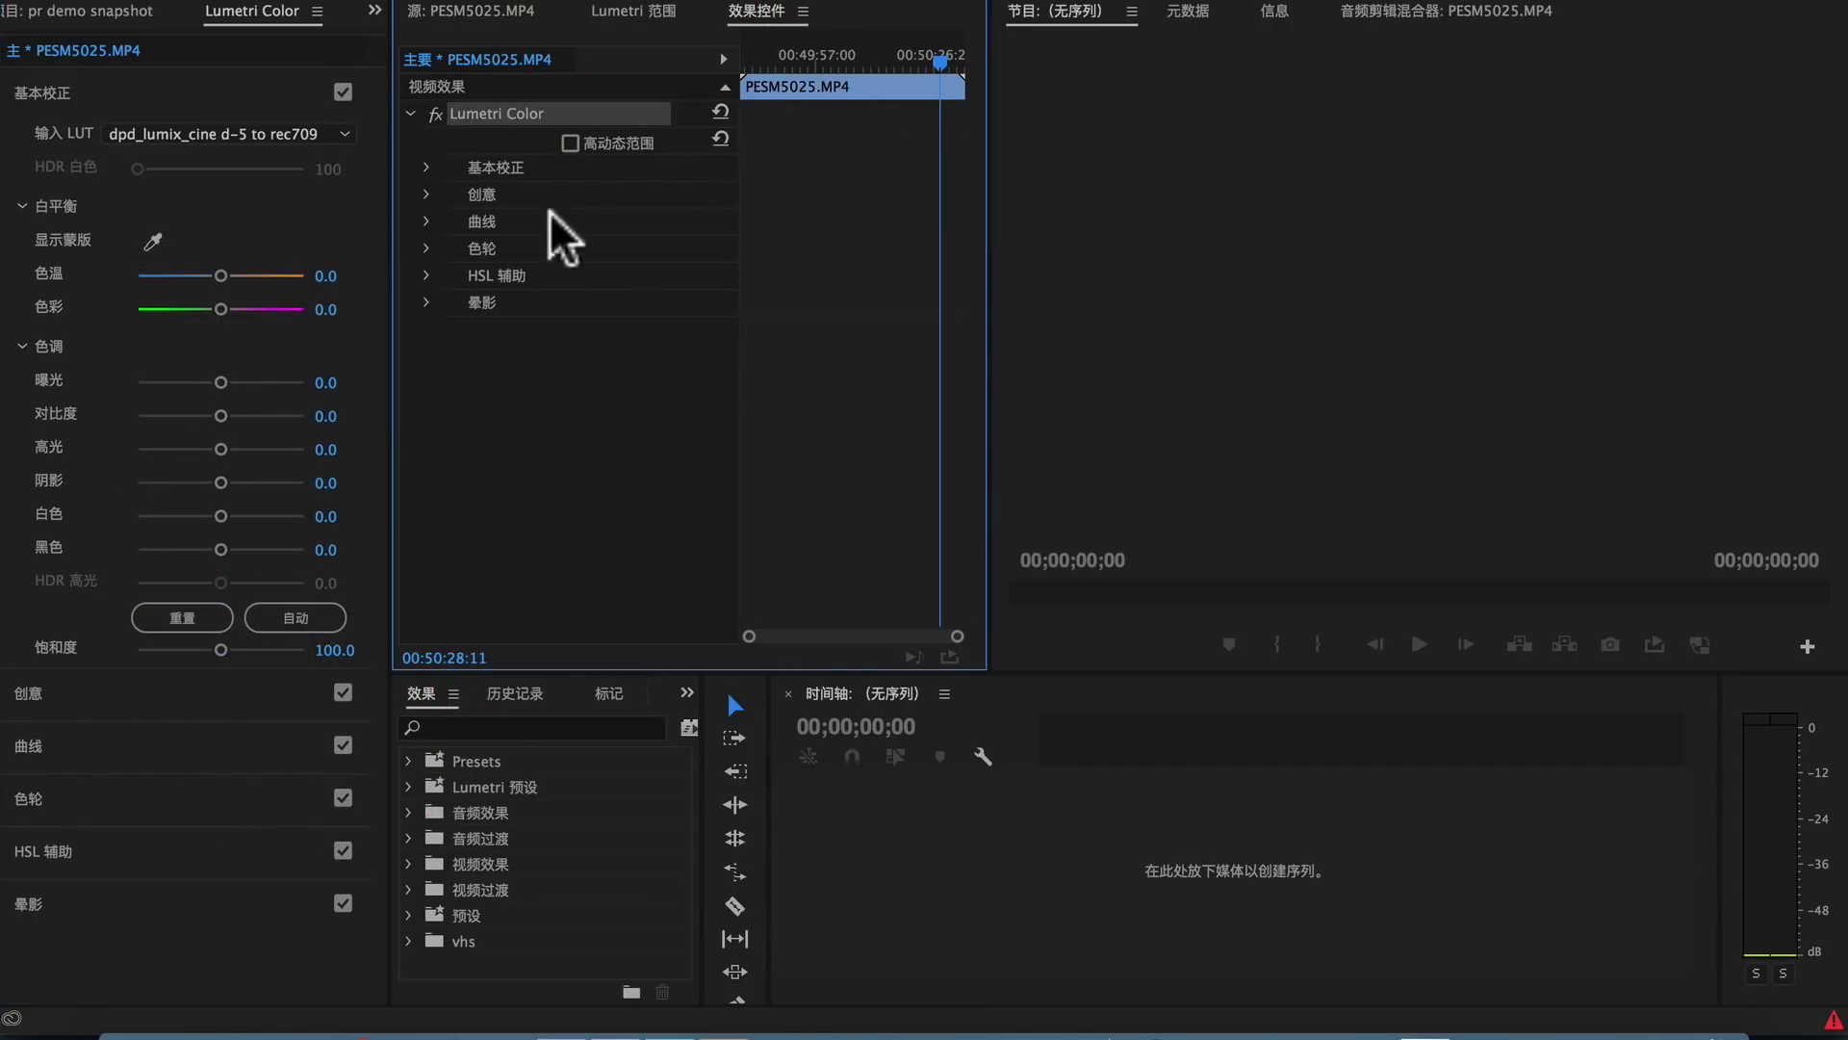
Return to the bin and preview the clip at 00:50:09:14
left_click(124, 11)
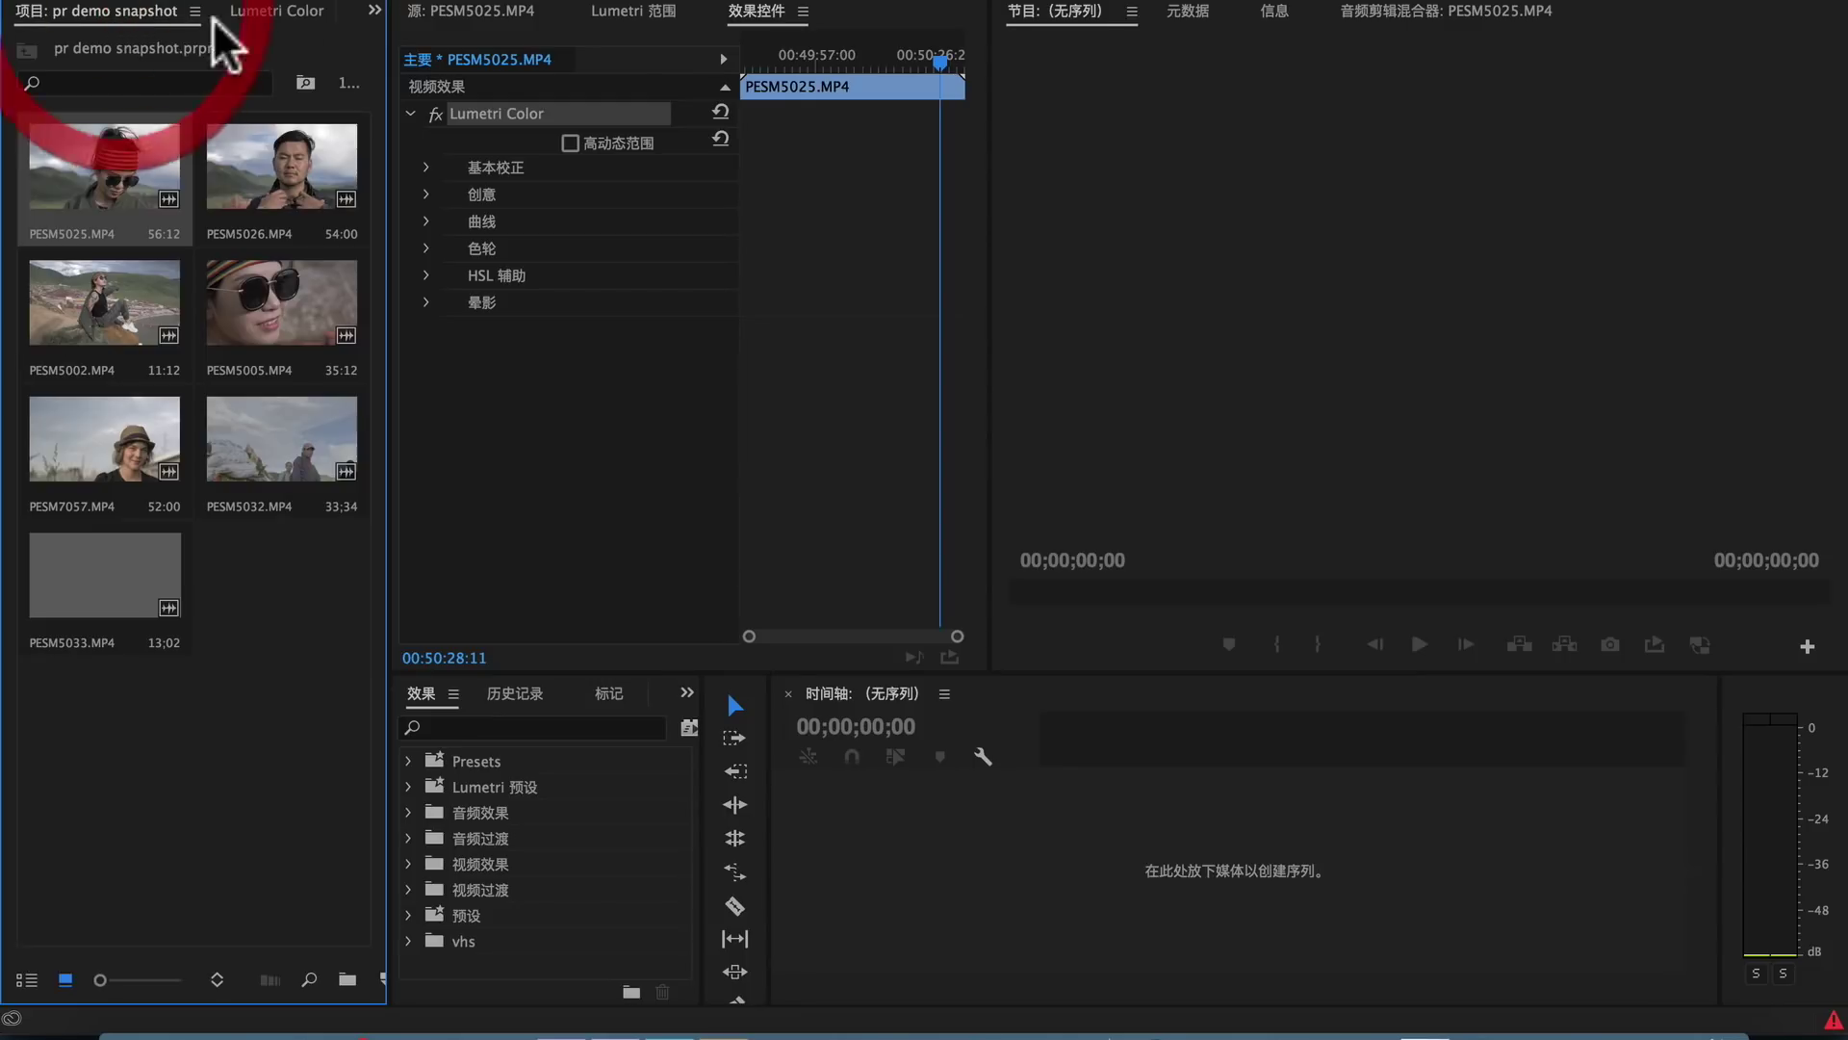
left_click(828, 327)
left_click(453, 14)
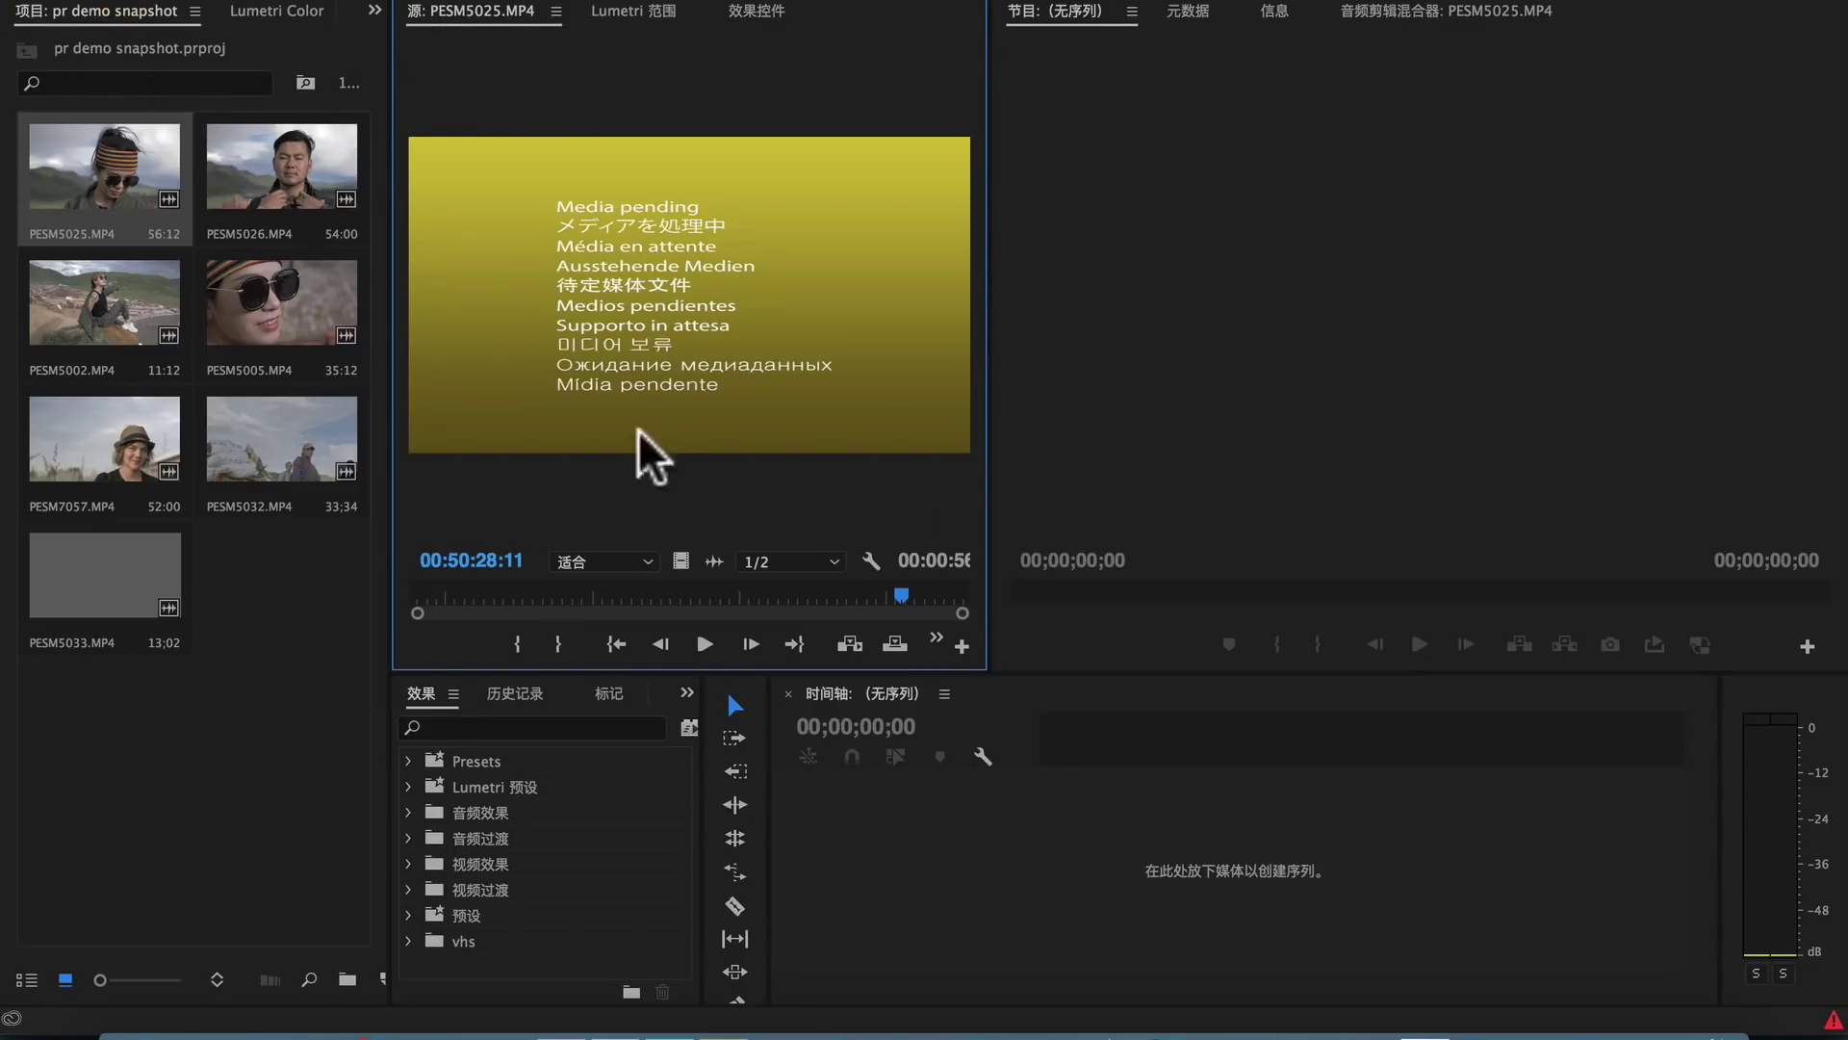
left_click(715, 595)
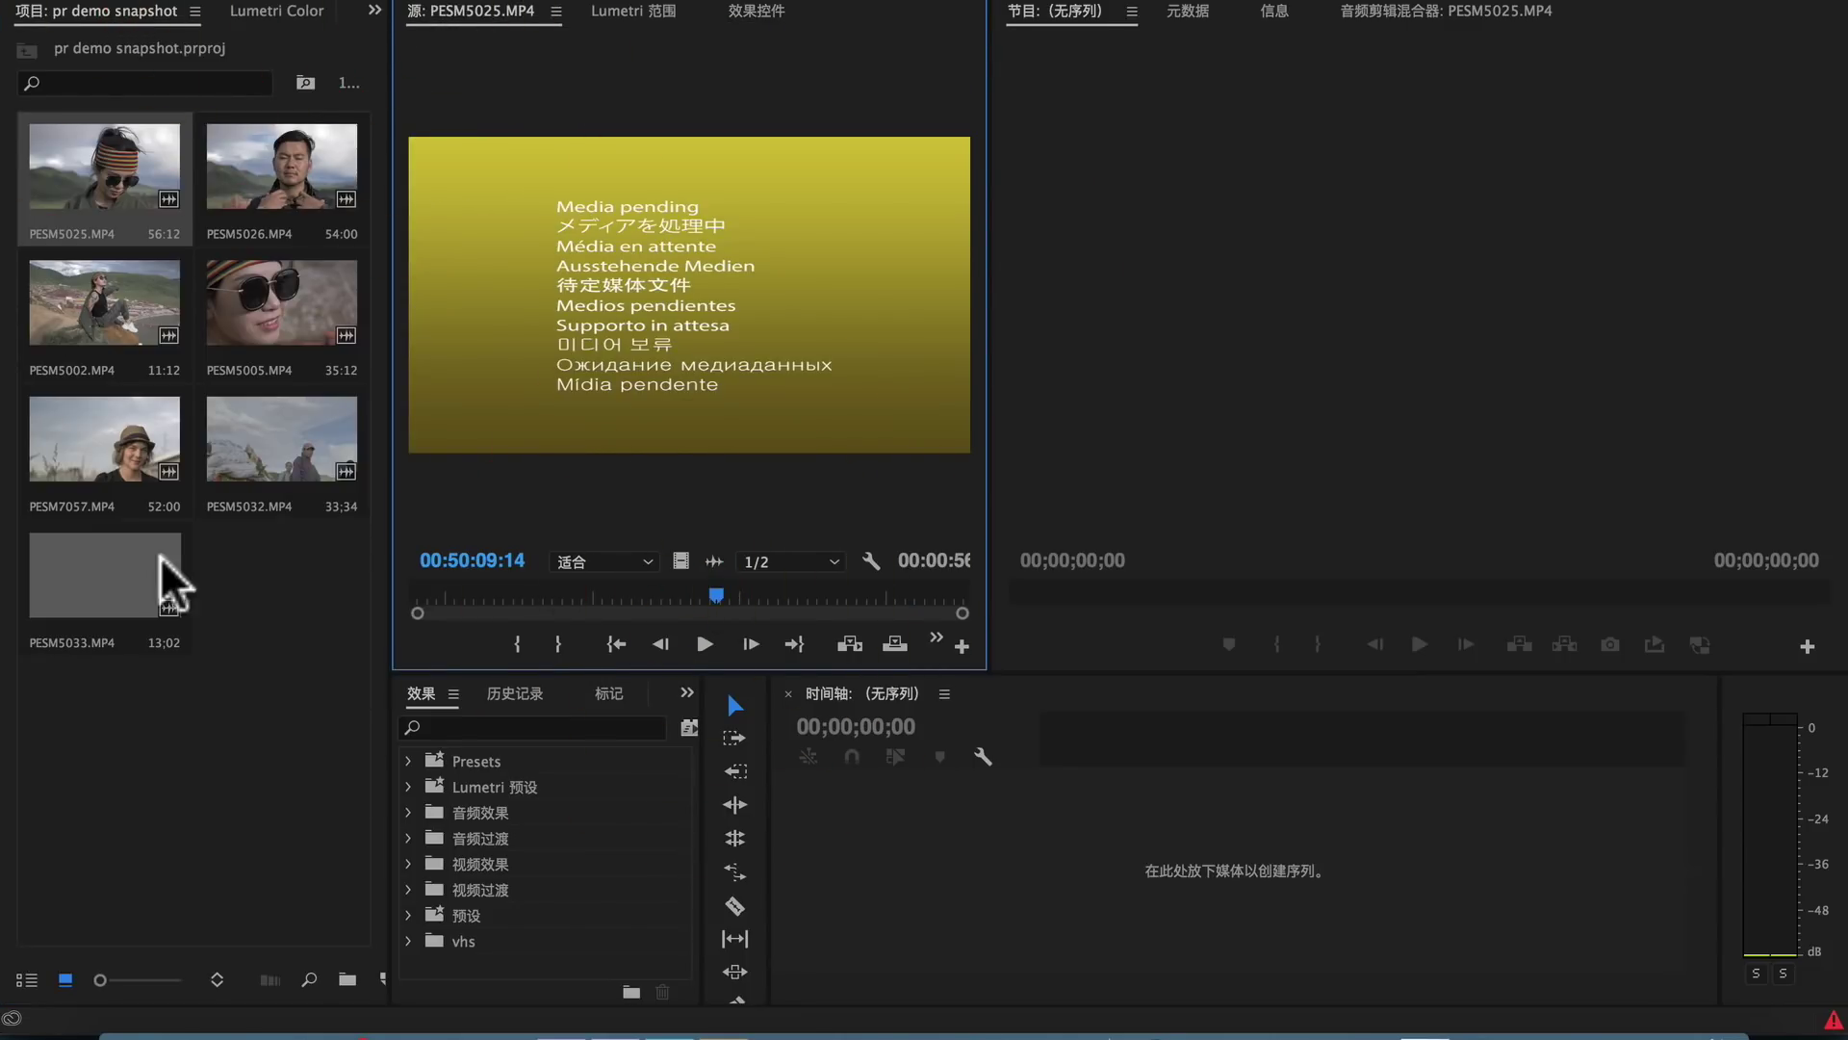
Delete clips PESM5032 and PESM5033, save the project and quit Premiere Pro
left_click(106, 476)
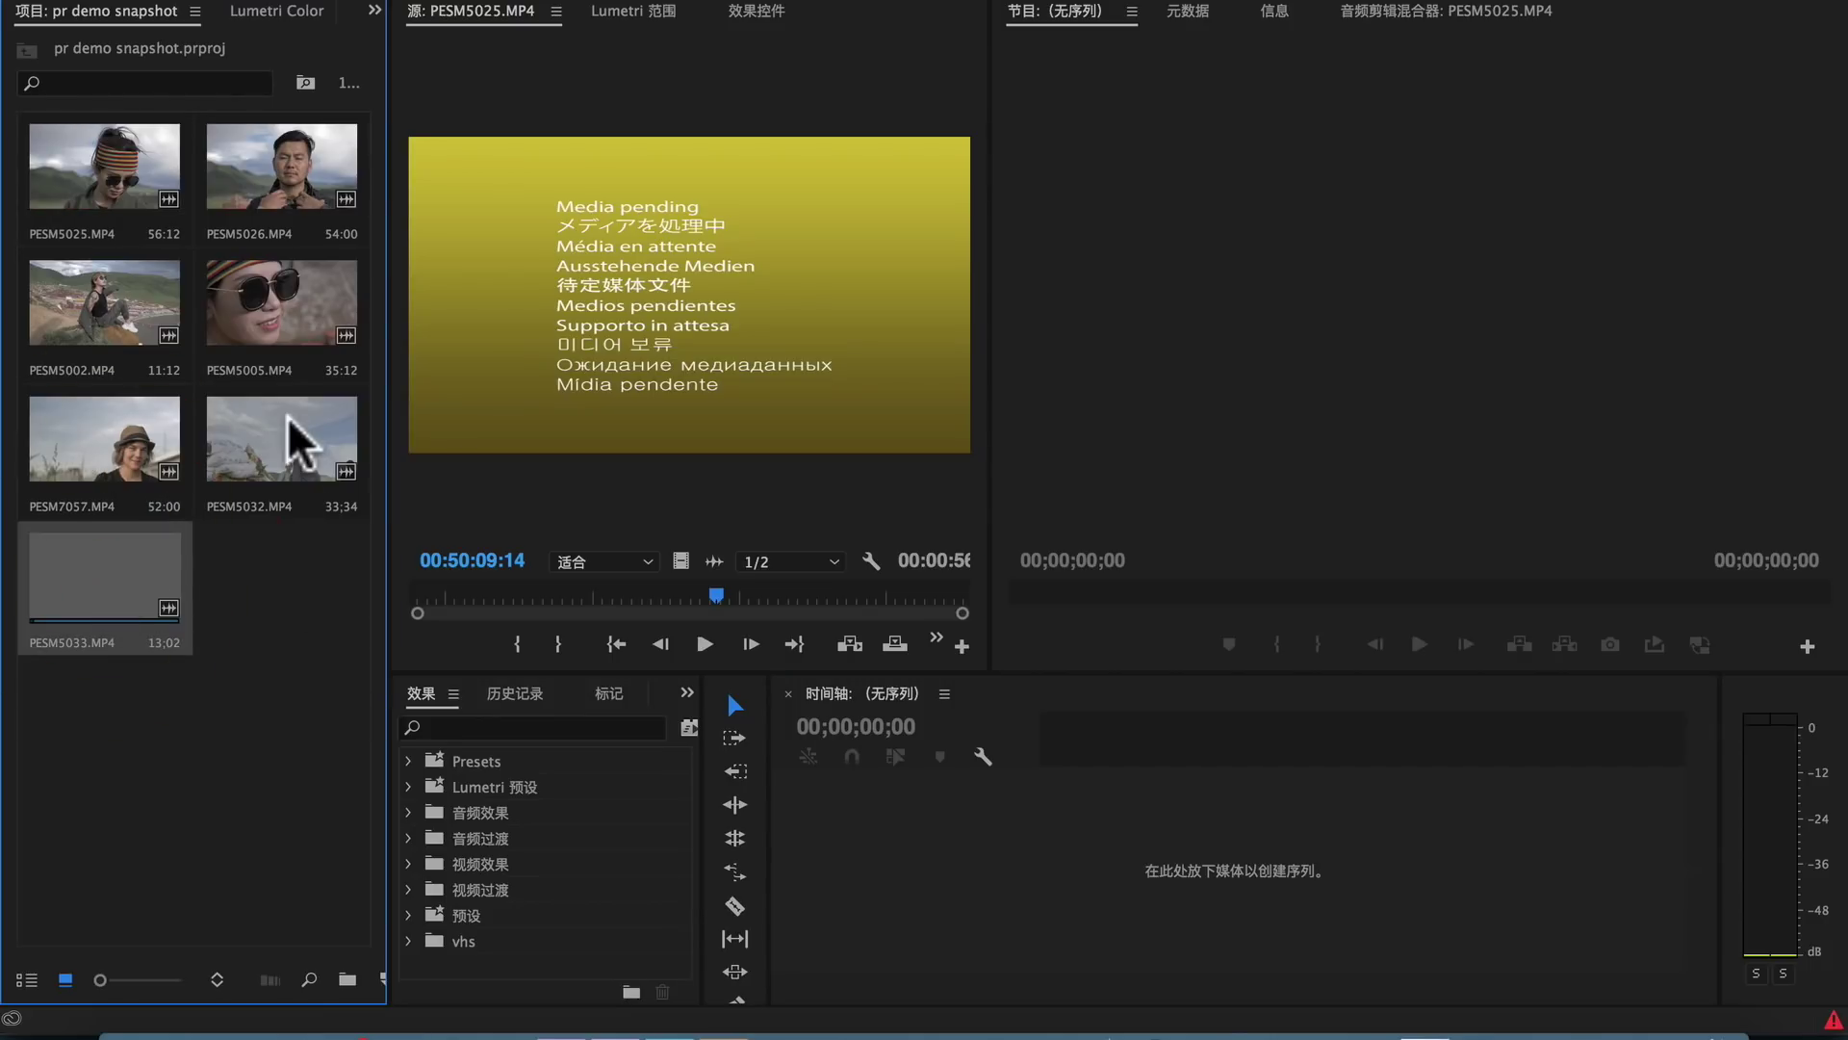
left_click(299, 443)
left_click(165, 589, "shift")
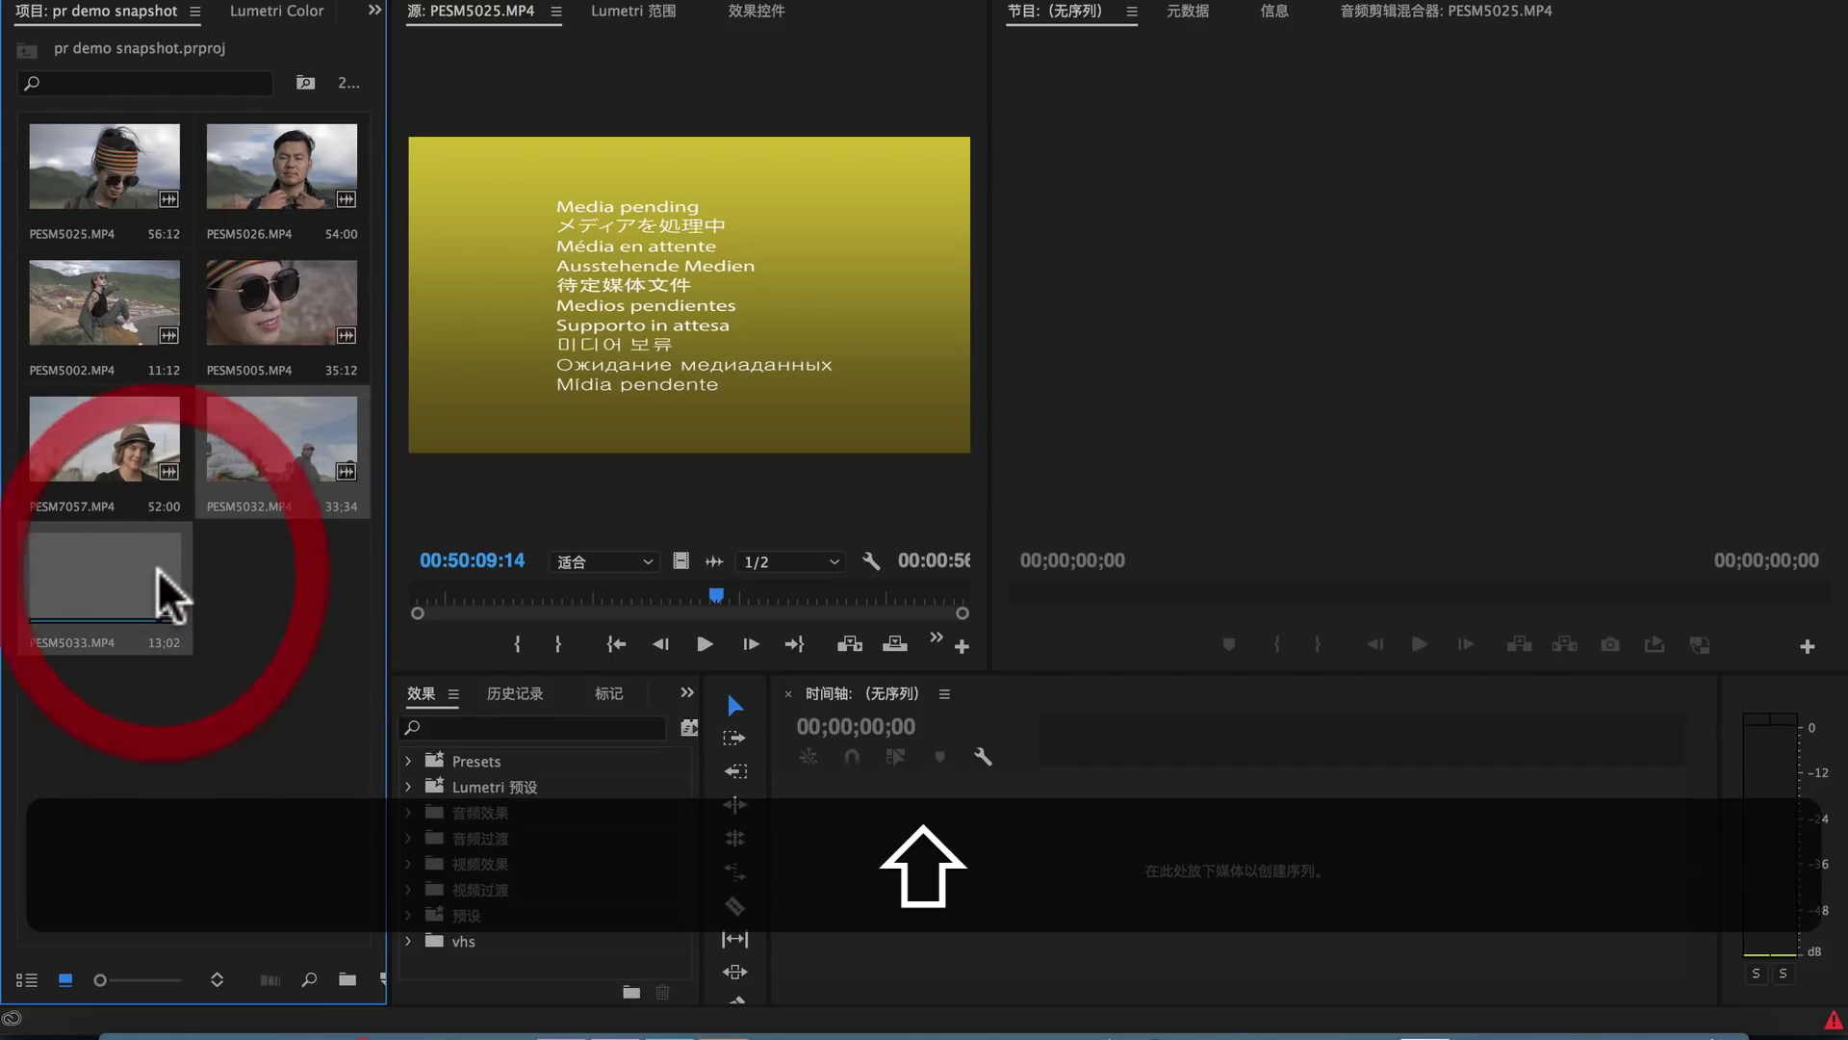
key("Delete")
key("super+s")
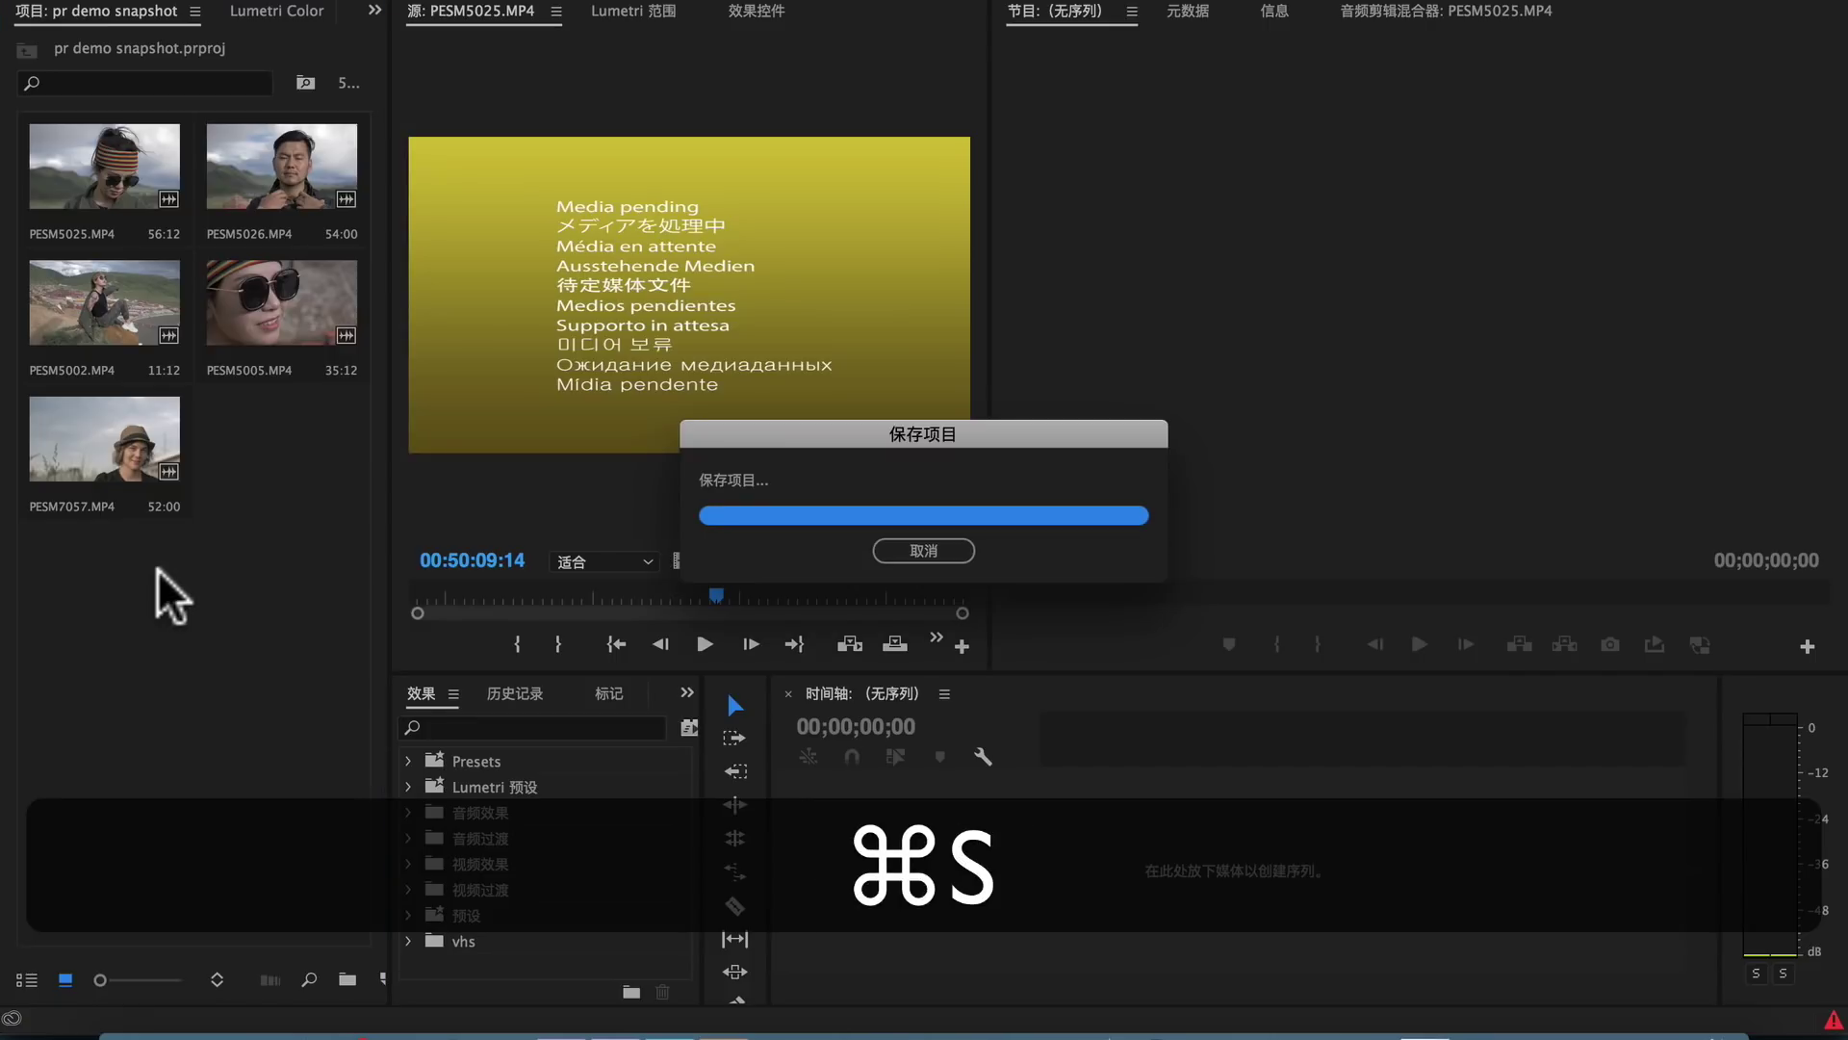
left_click(200, 616)
key("super+q")
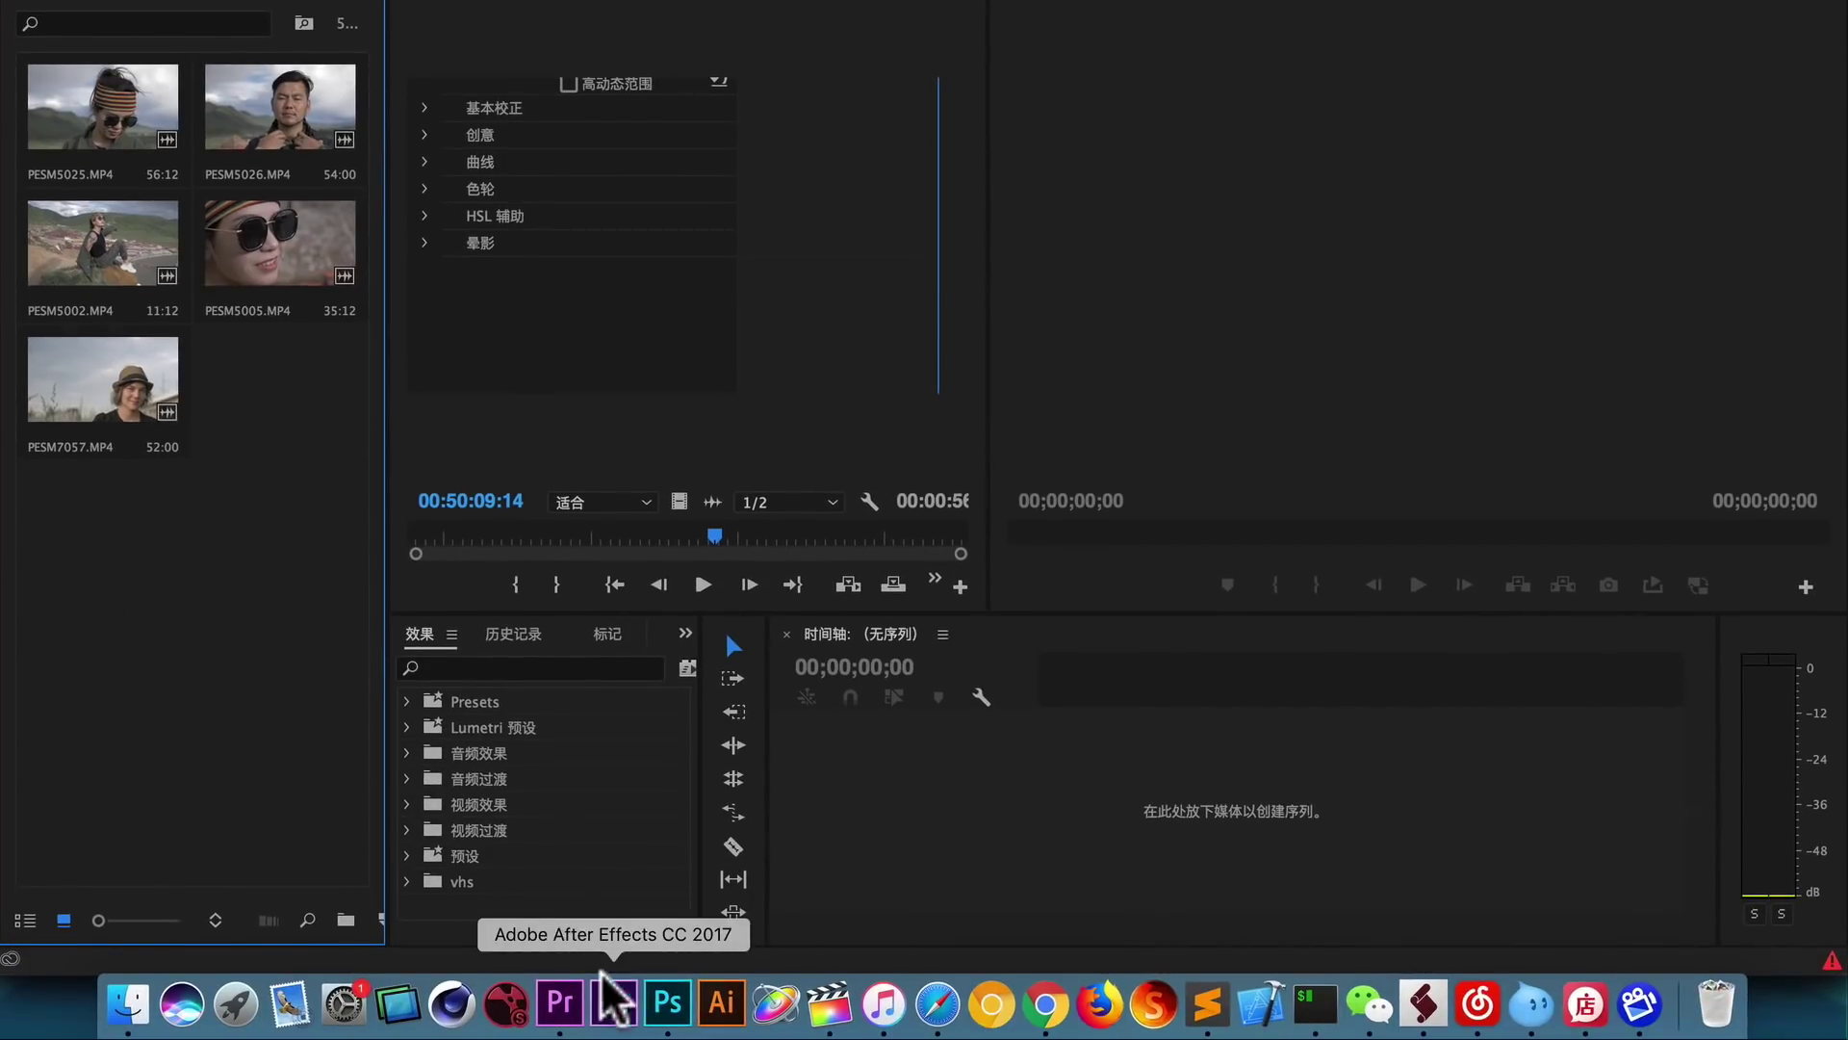
Force-quit the frozen Premiere Pro from its Dock icon and relaunch it
right_click(563, 1001)
left_click(625, 926)
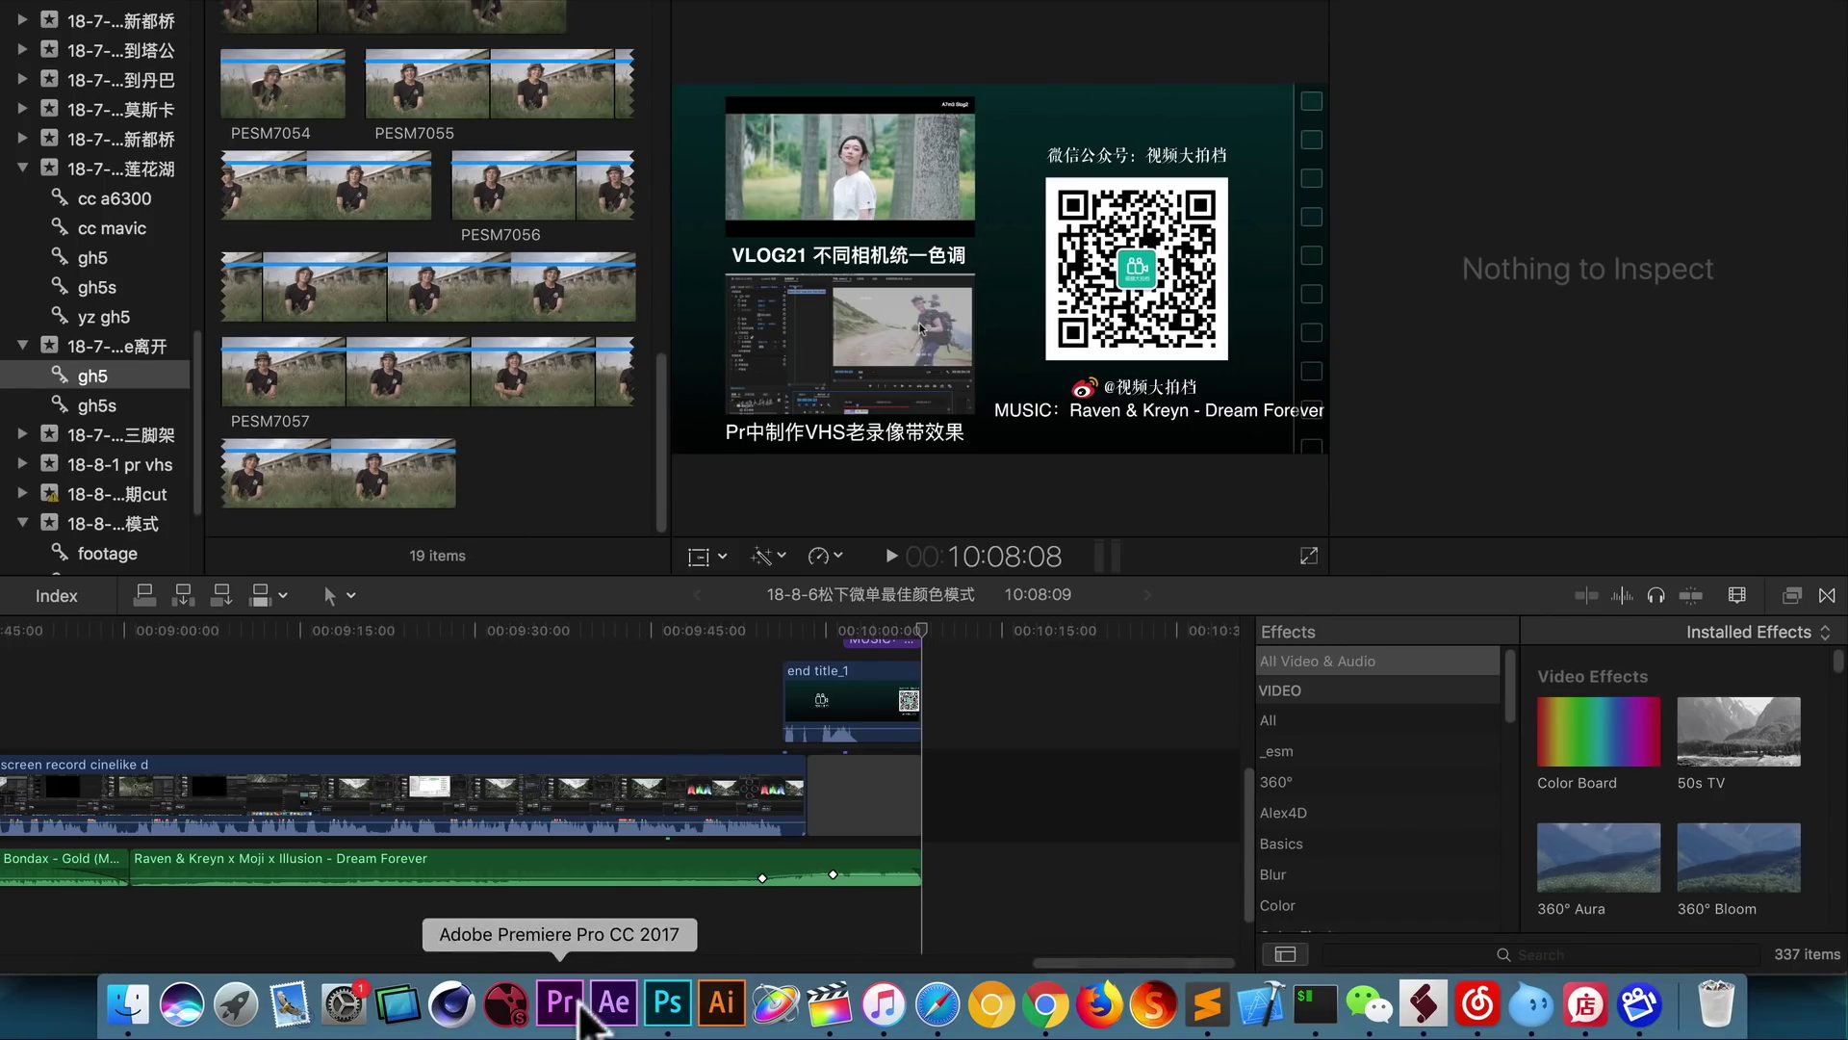
left_click(561, 1001)
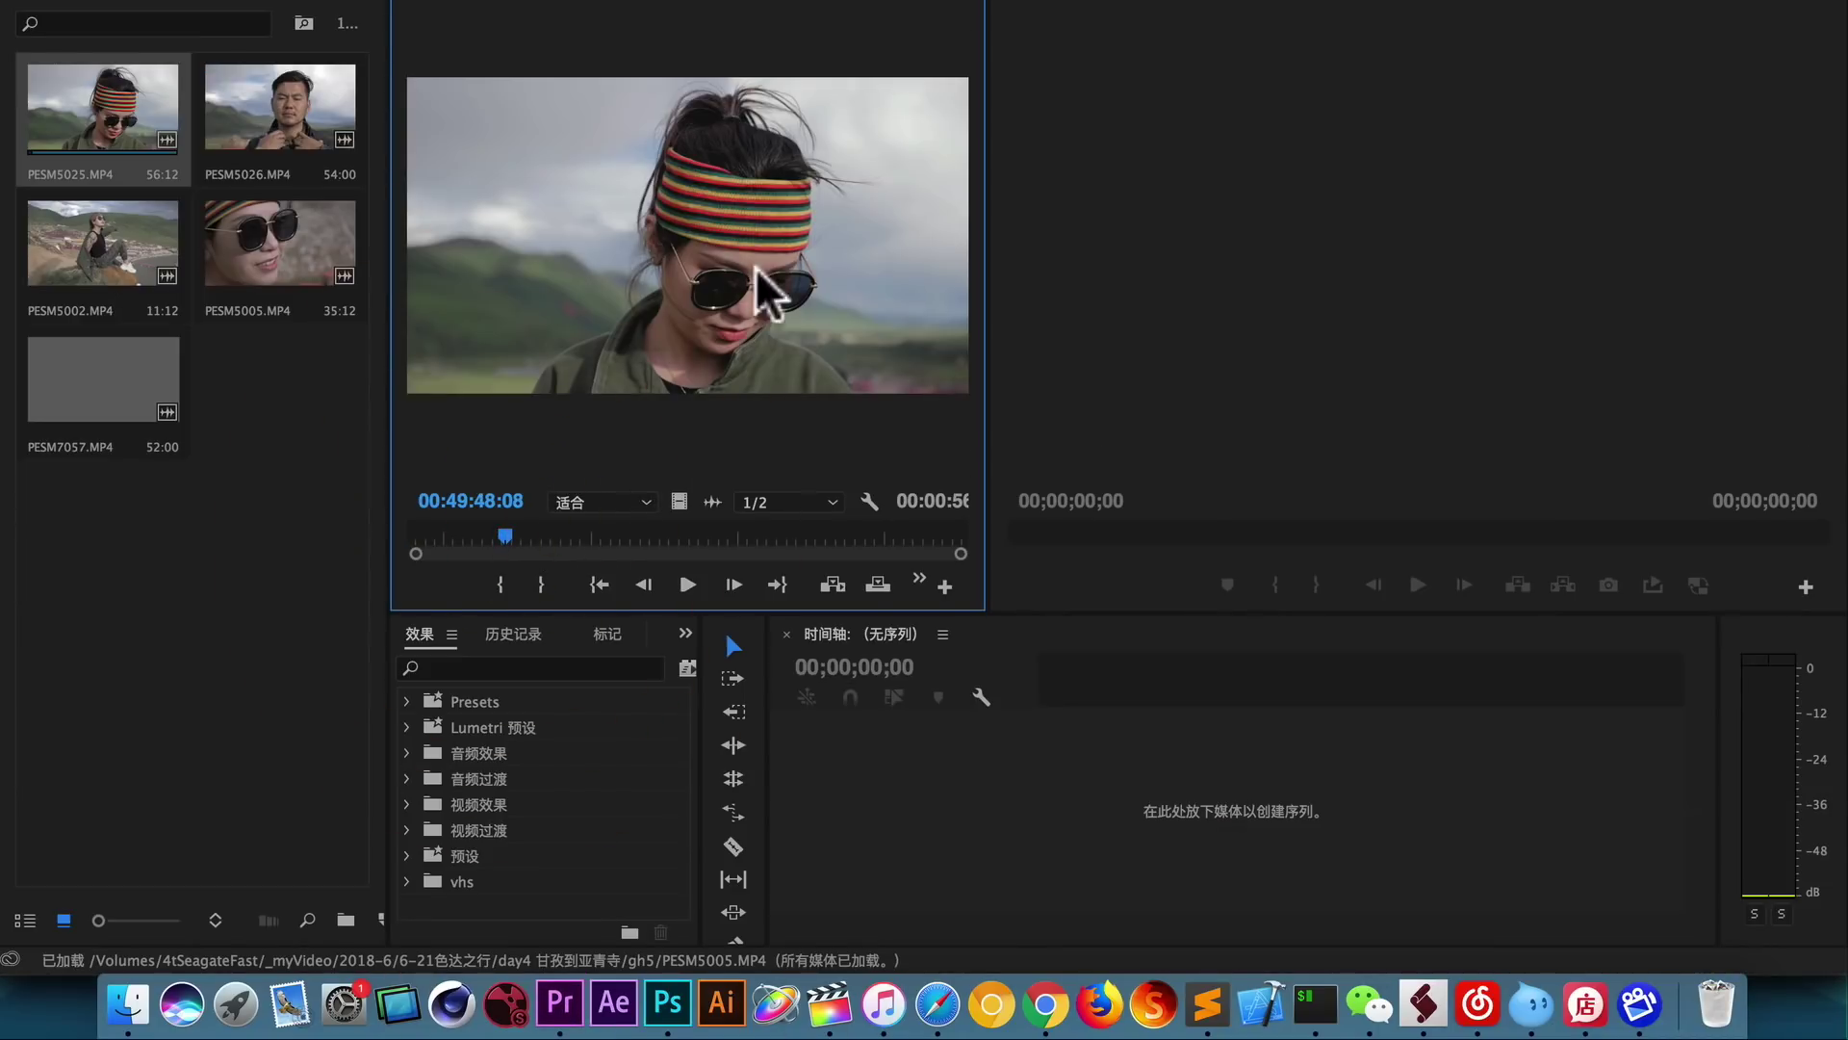
Load clip PESM5026 and list its Lumetri Color input LUT options
double_click(299, 111)
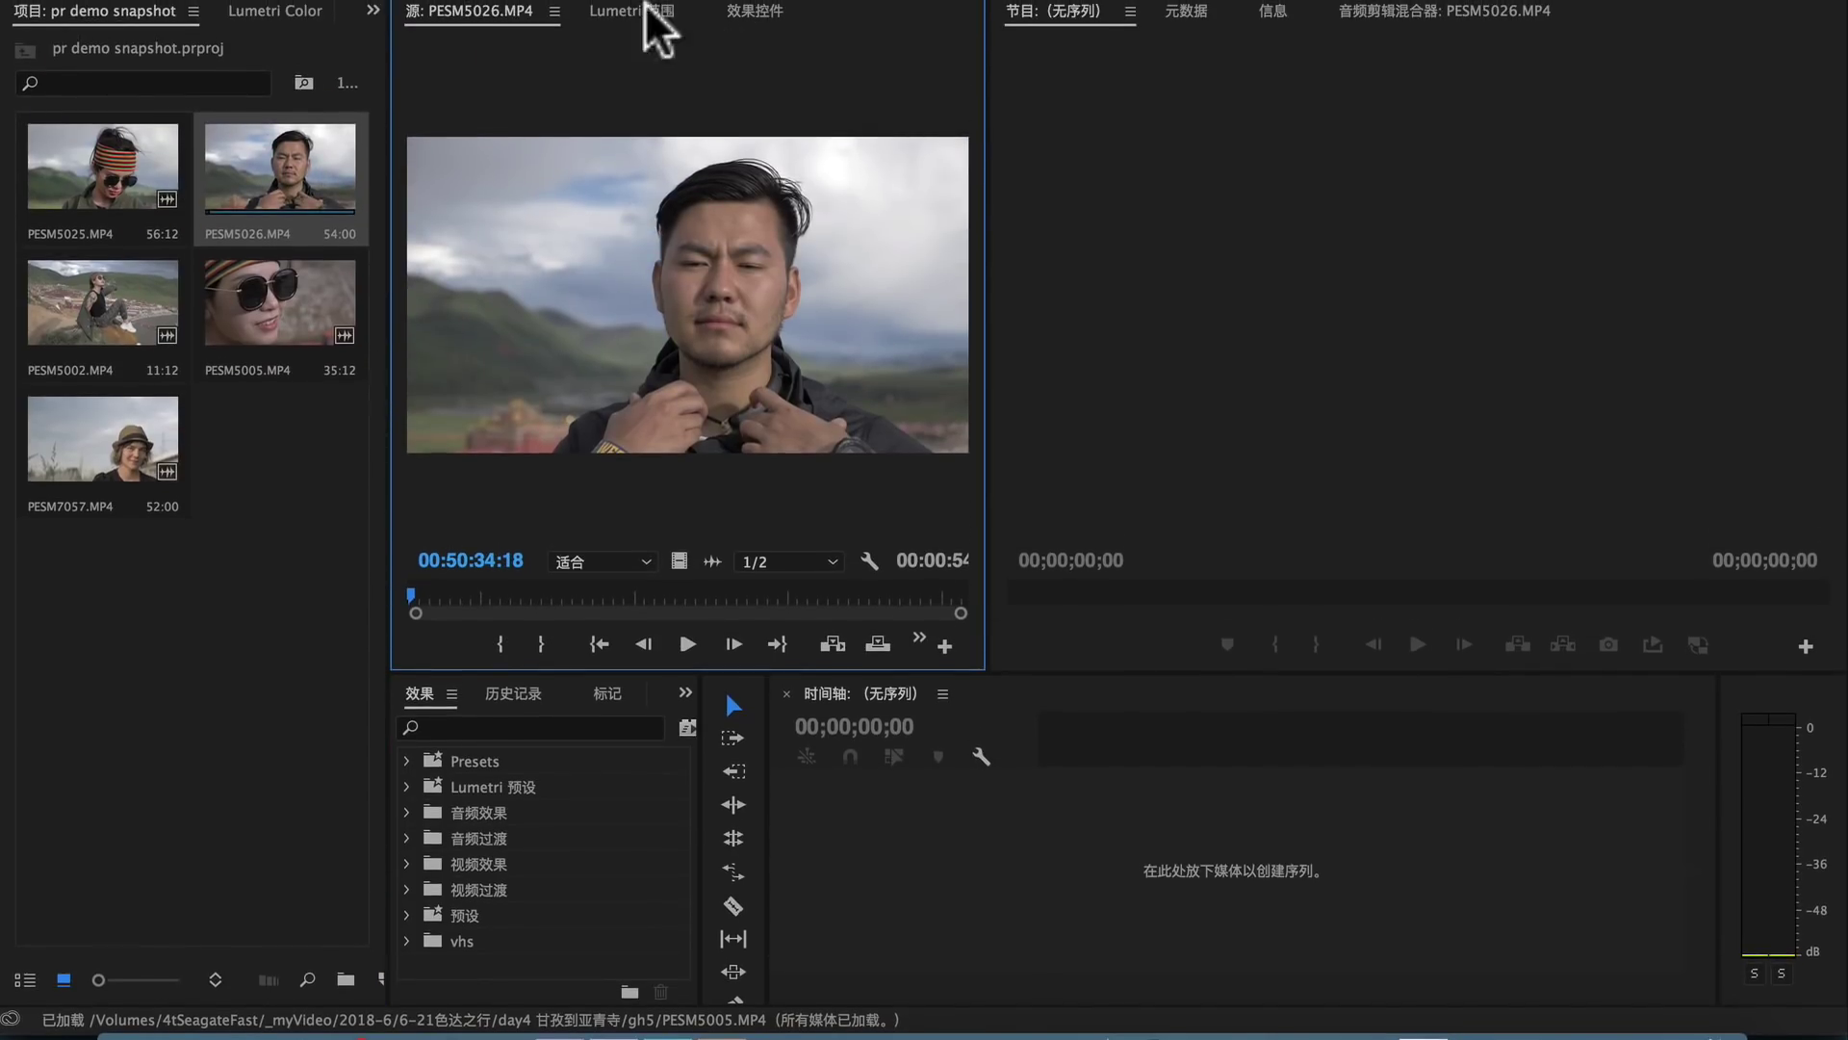
left_click(754, 12)
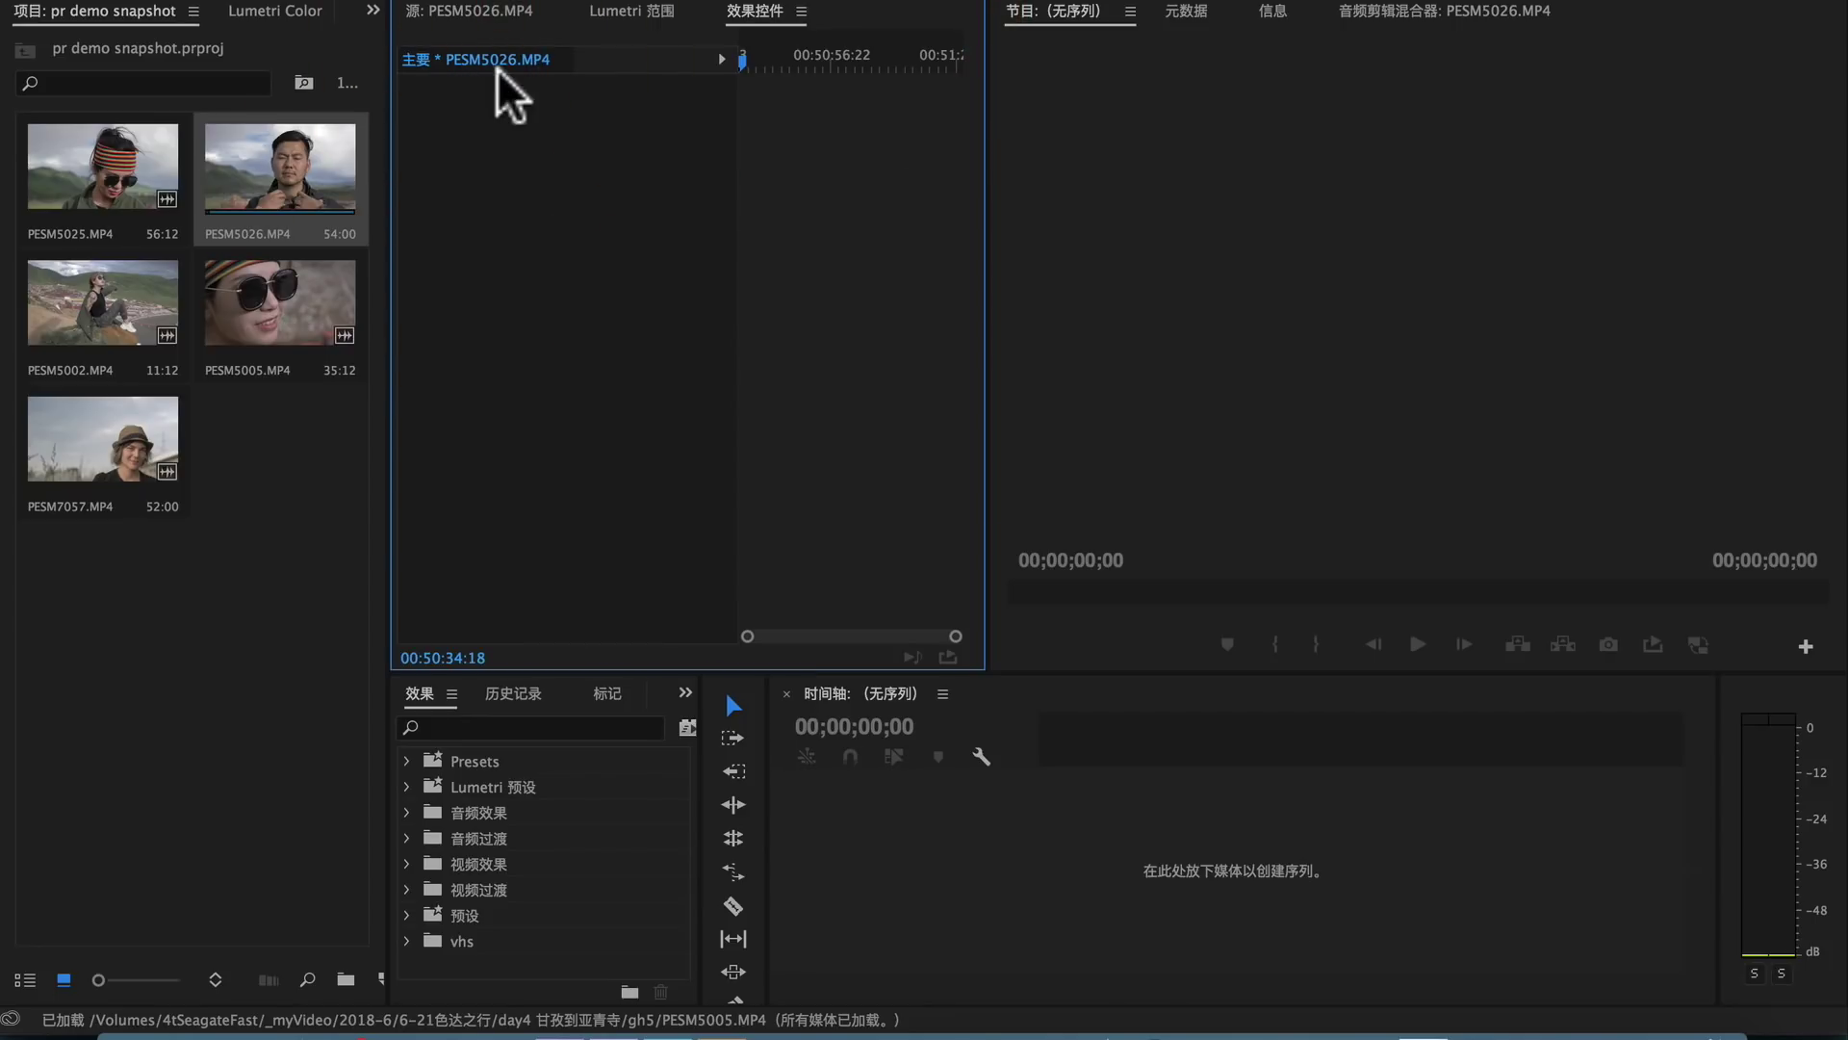
left_click(274, 12)
left_click(198, 133)
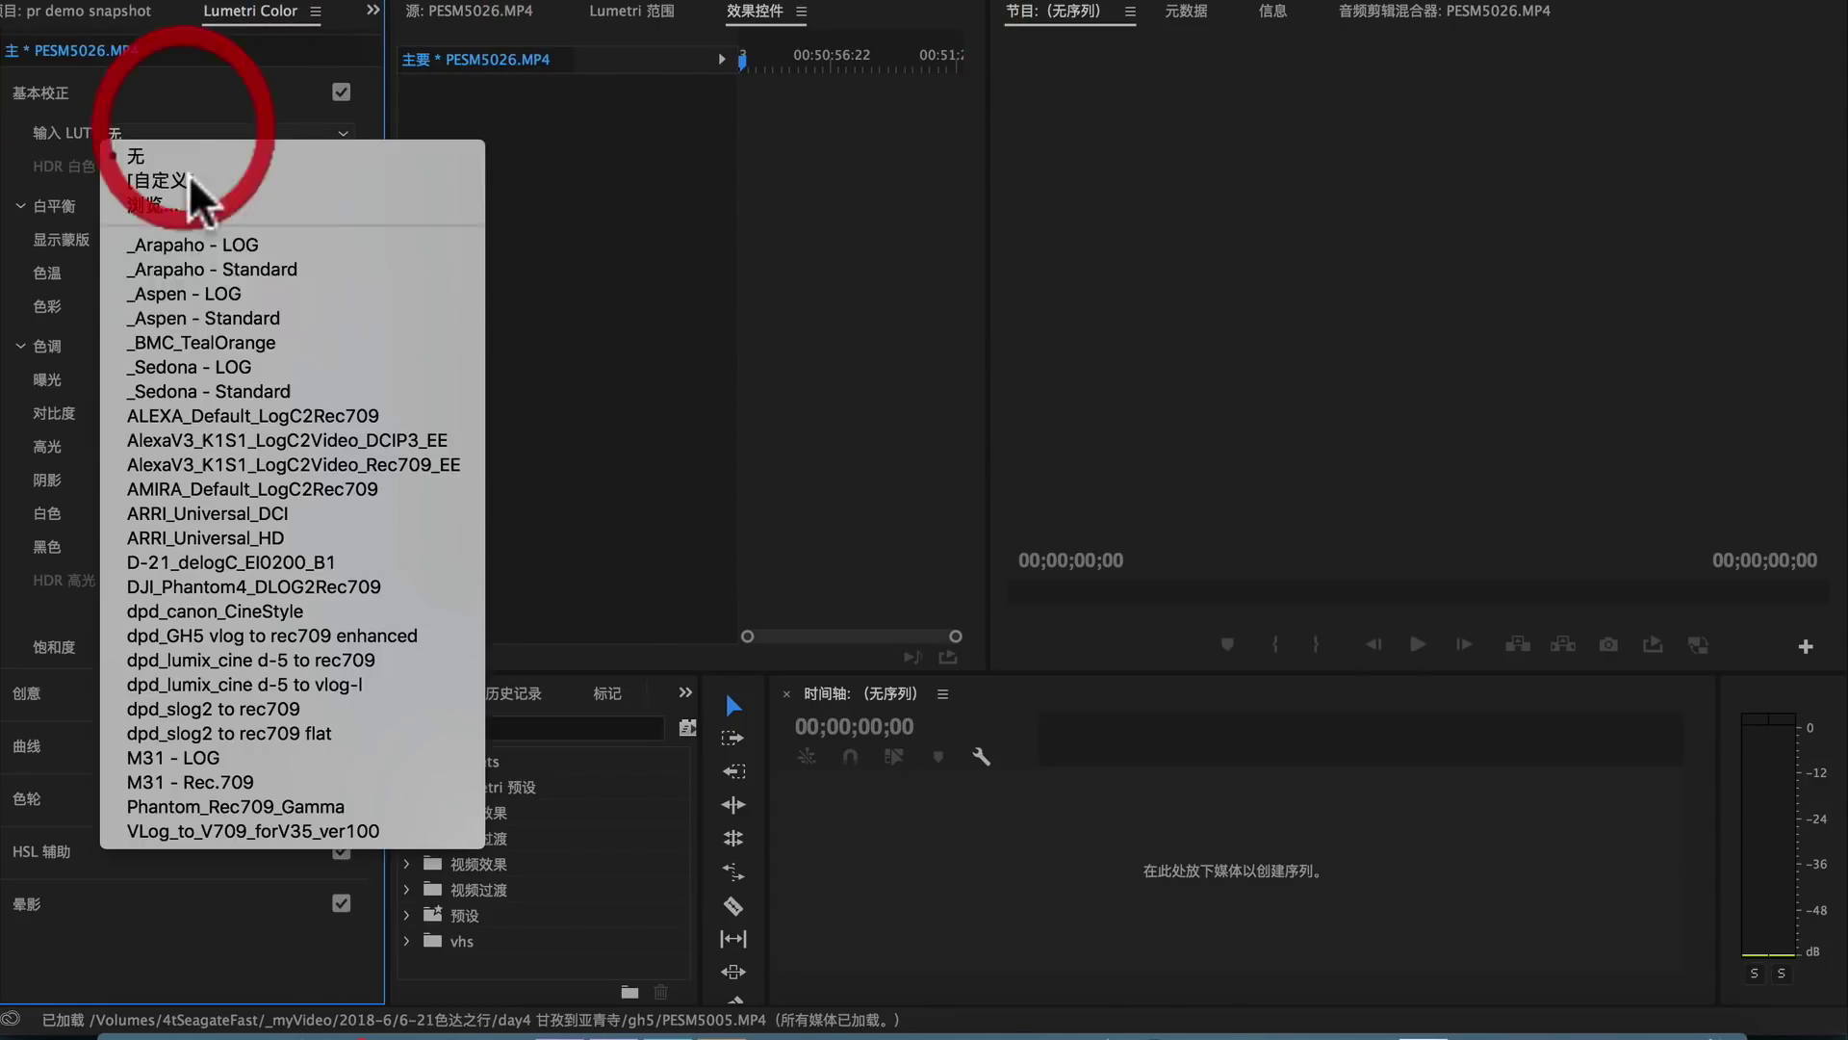
Apply the dpd_lumix_cine d-5 to rec709 LUT to PESM5026 and select its Lumetri Color effect
left_click(583, 123)
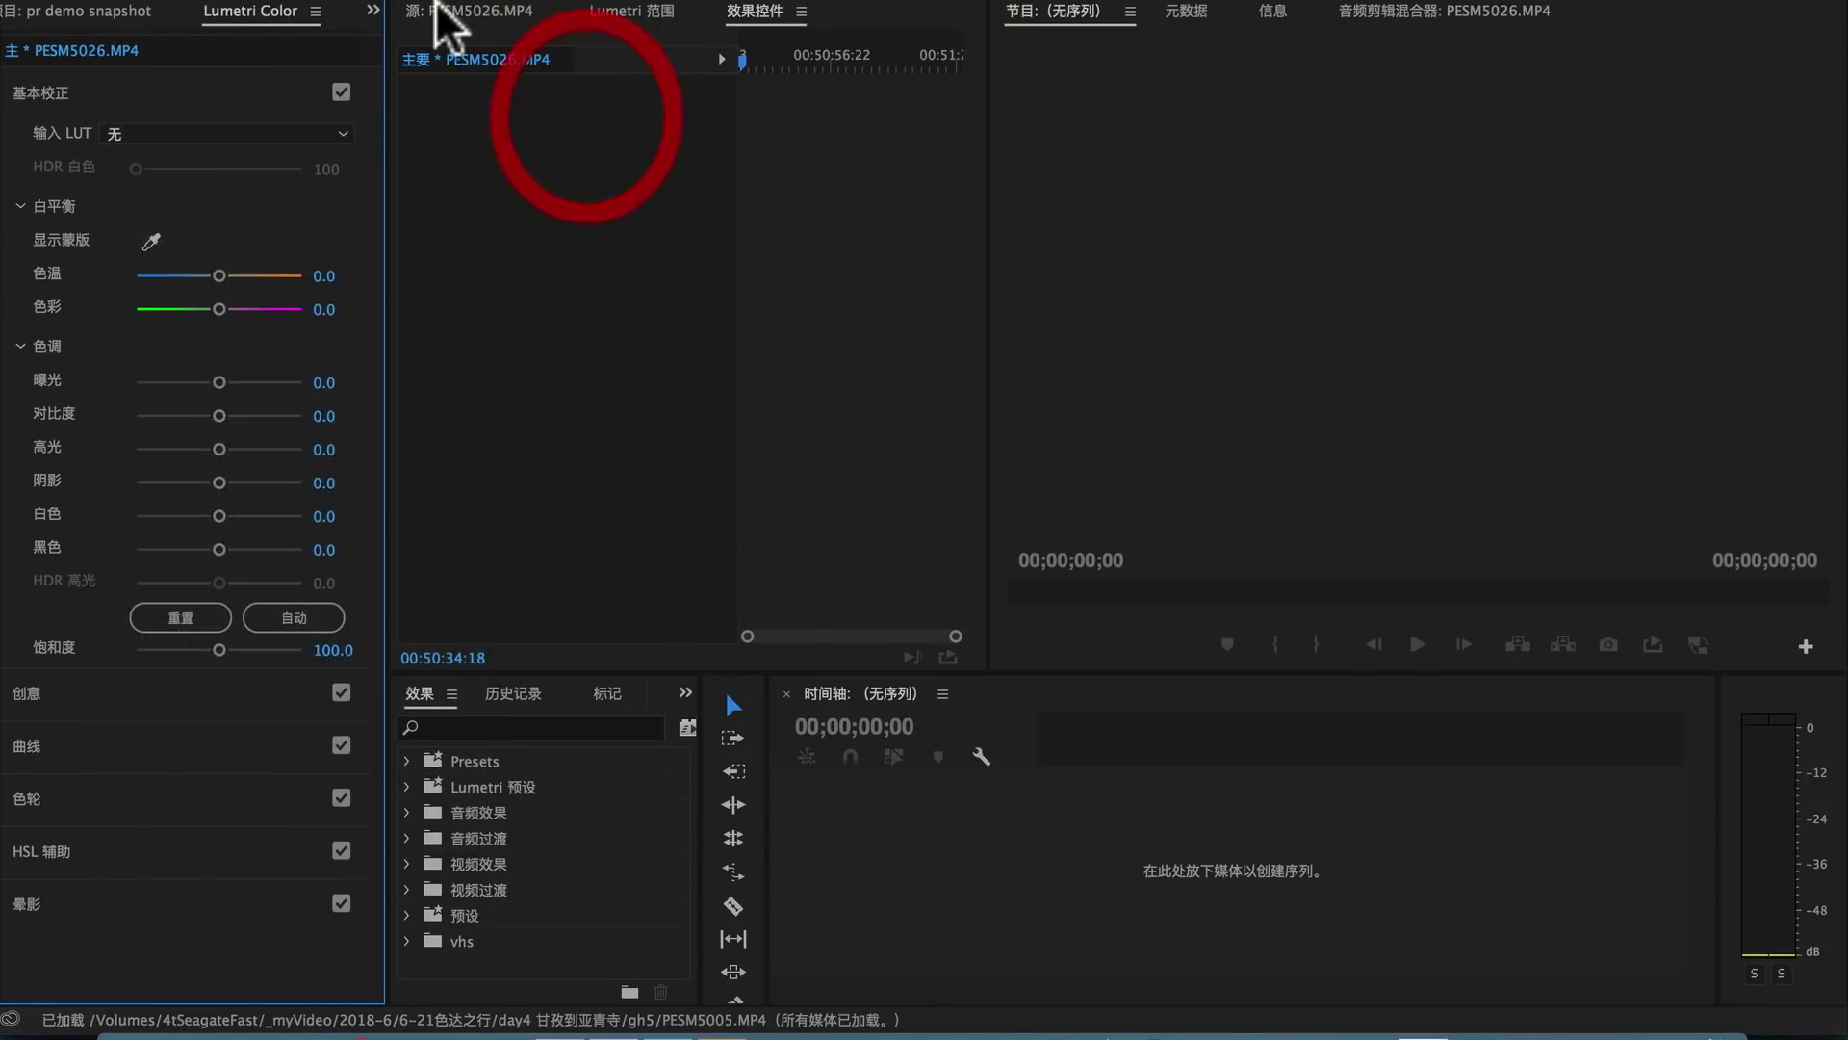
left_click(187, 135)
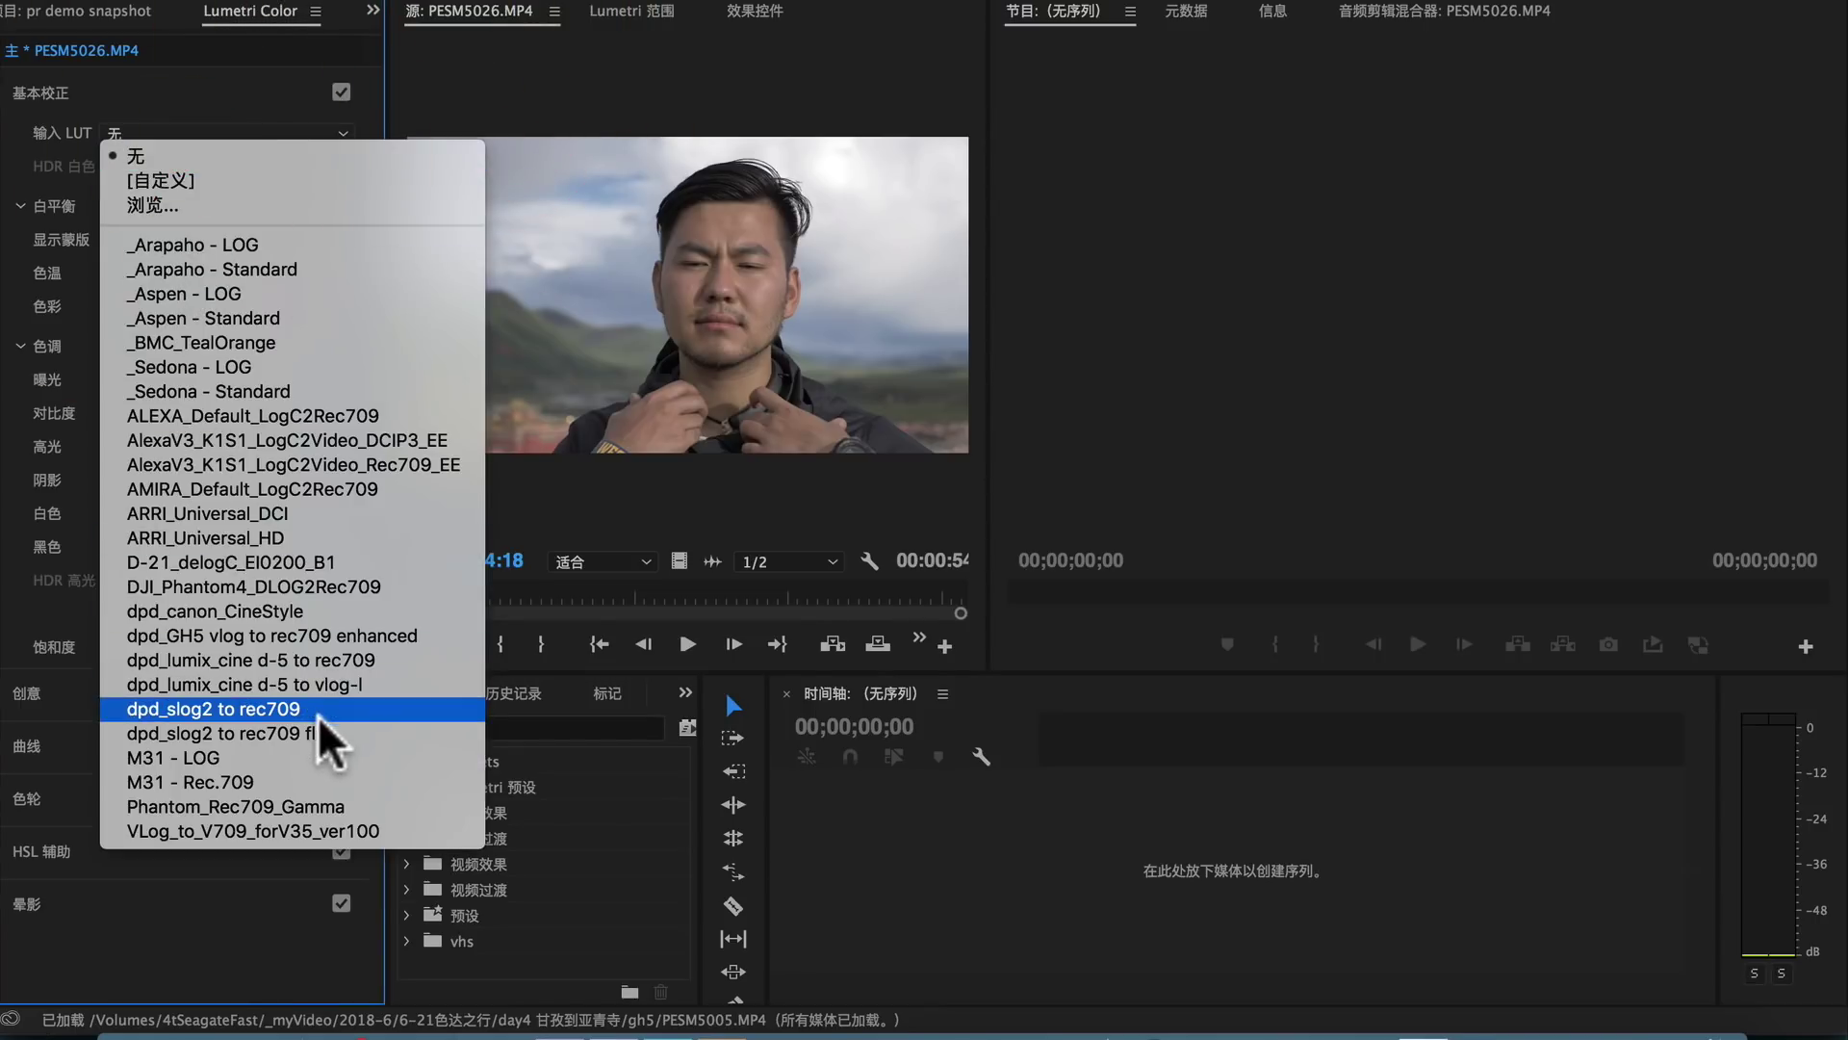
left_click(343, 660)
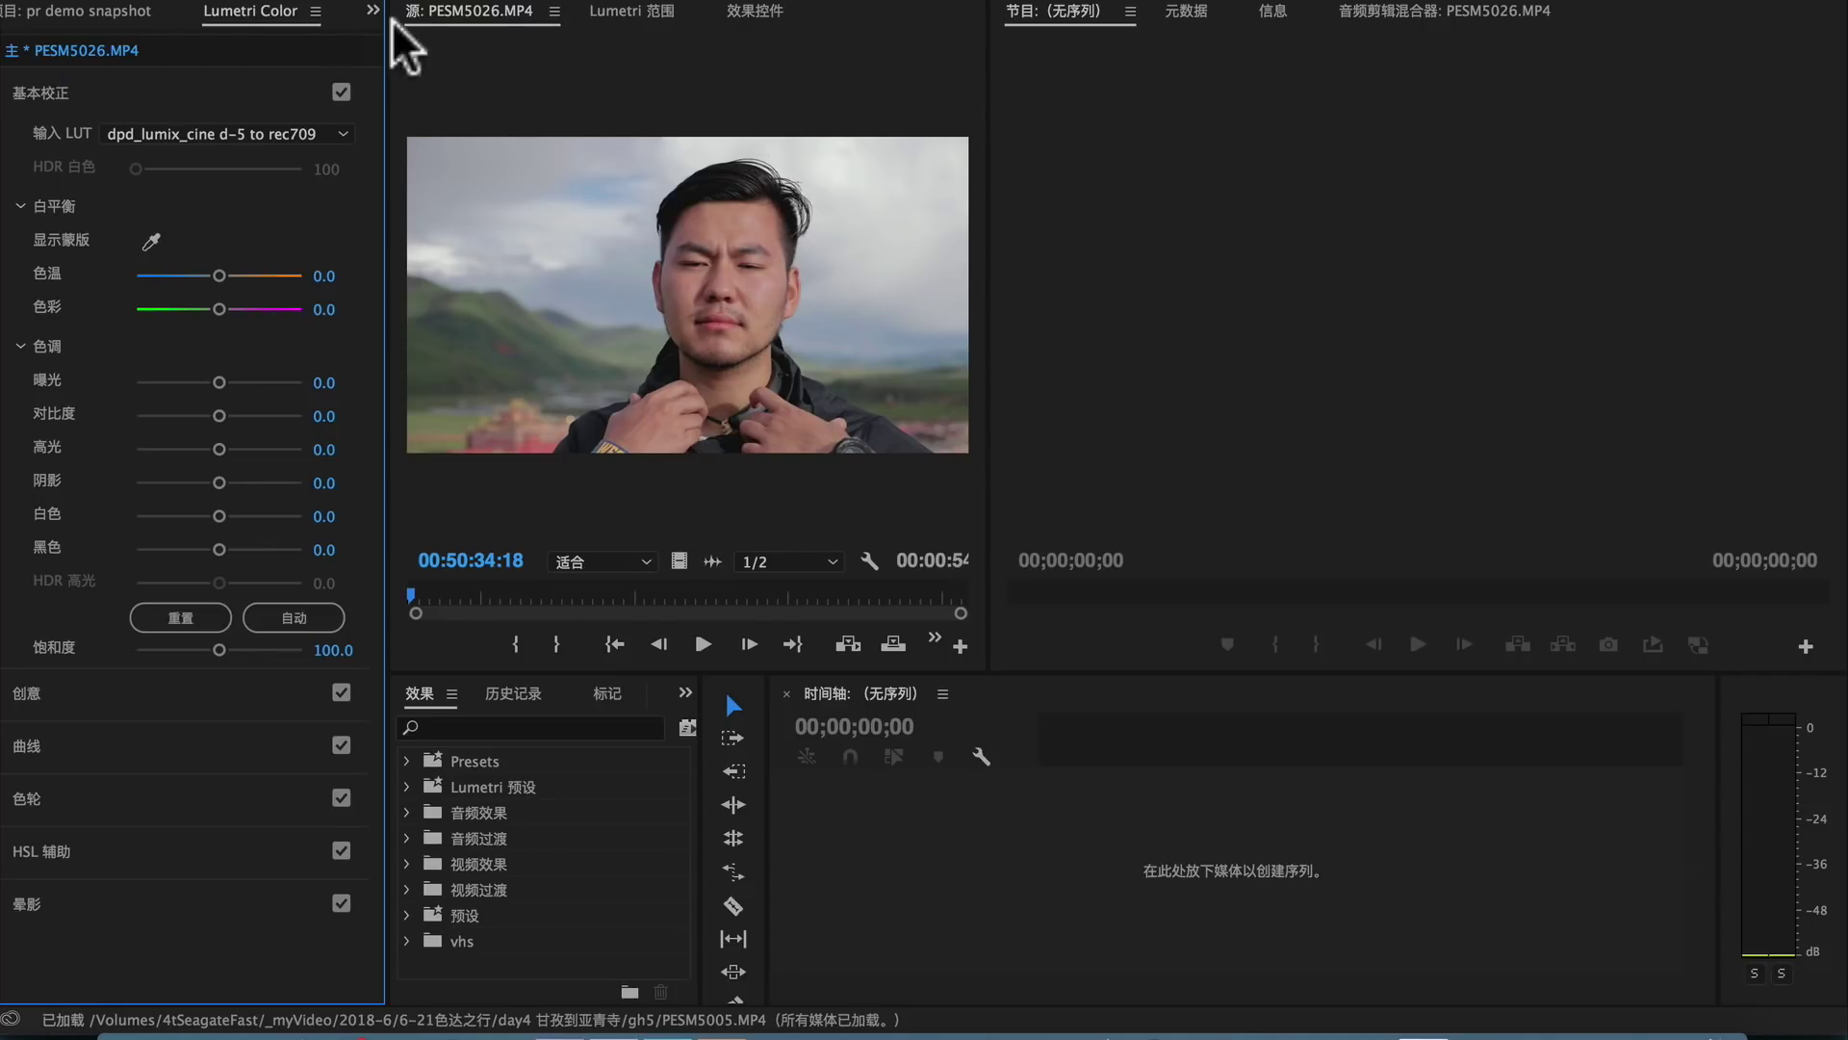
left_click(755, 12)
left_click(491, 114)
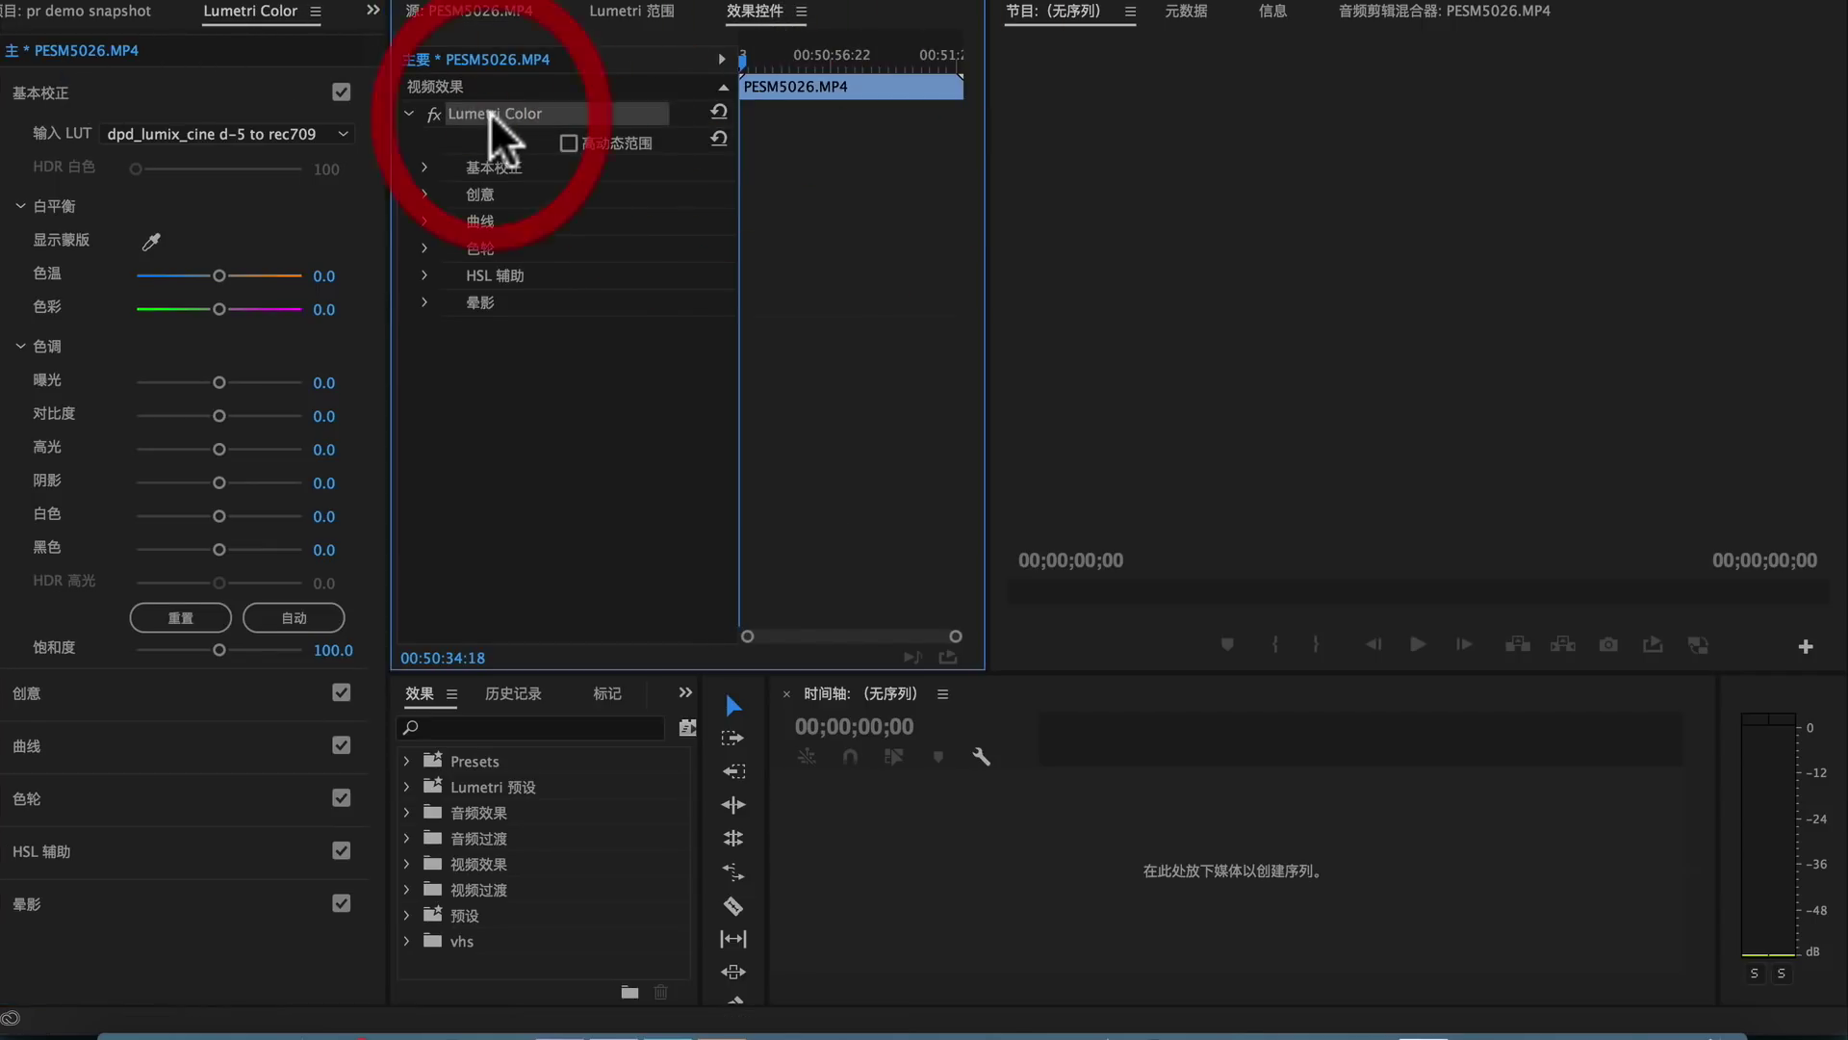
Copy the Lumetri Color effect and paste it onto clip PESM5002
key("super+c")
left_click(106, 11)
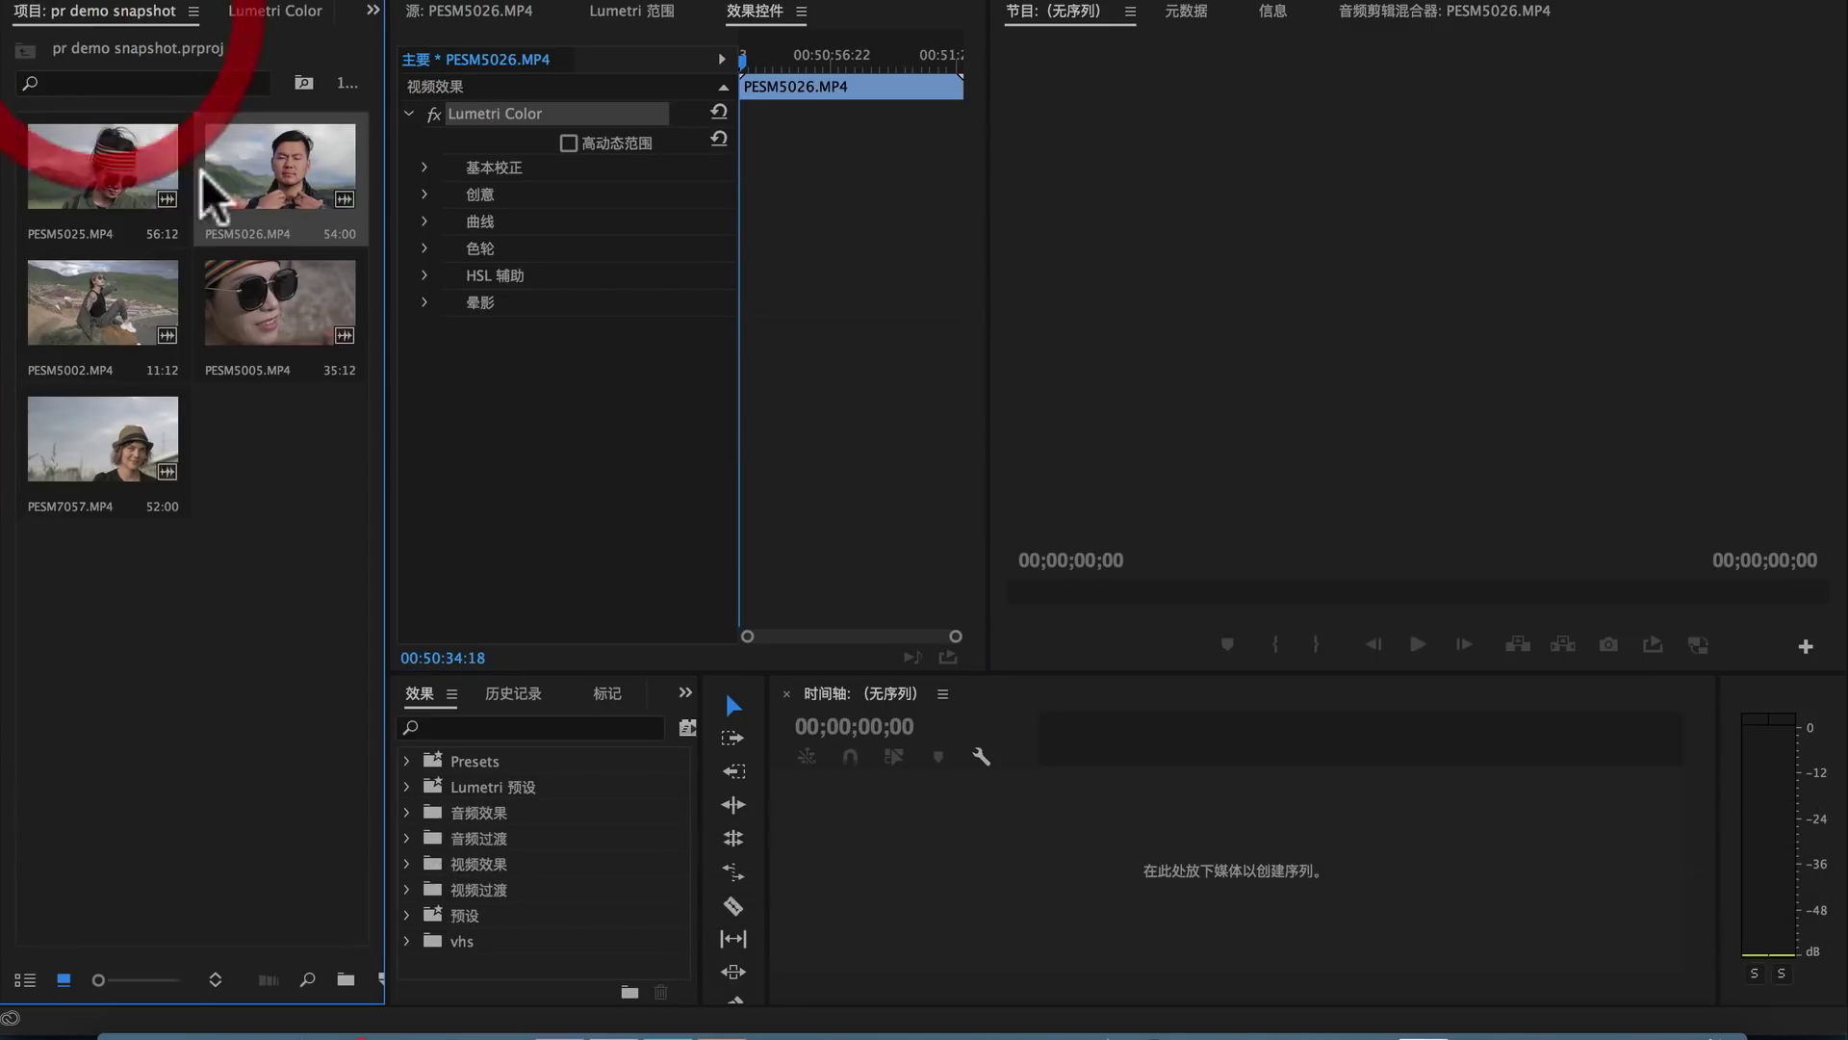
left_click(132, 330)
double_click(114, 306)
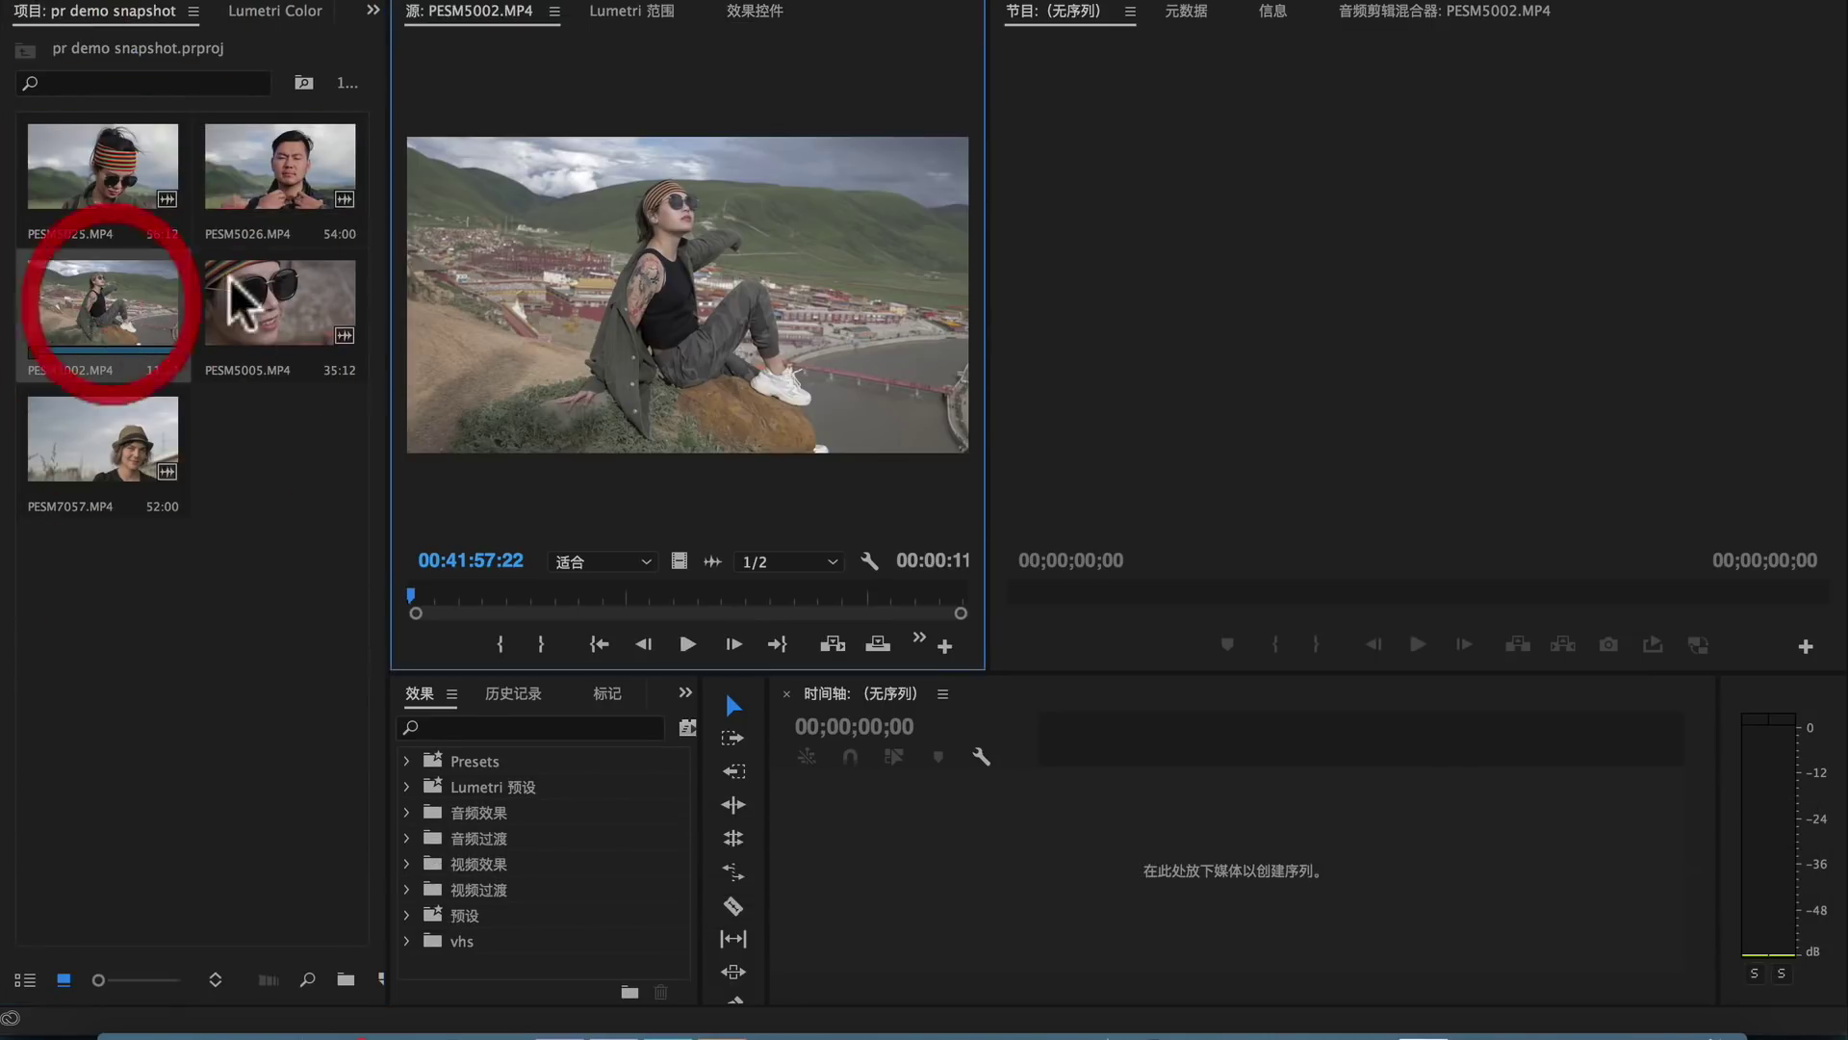
left_click(770, 12)
key("super+v")
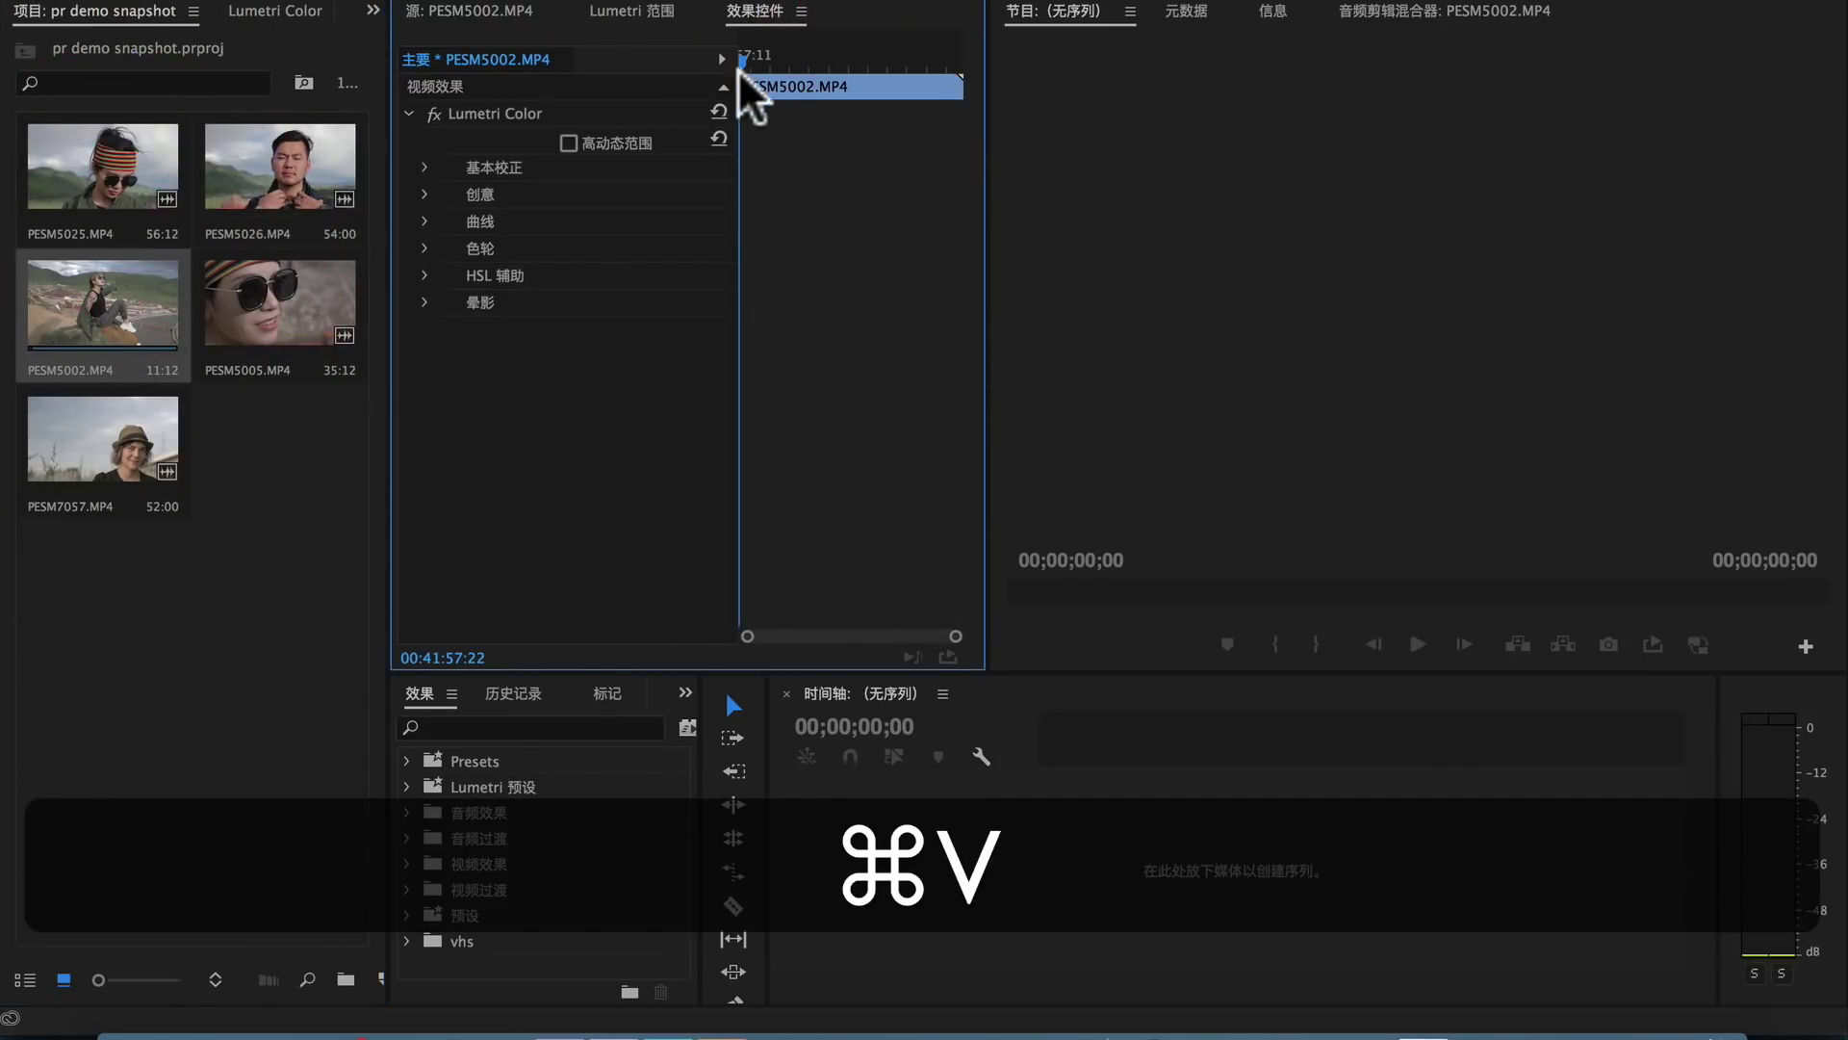
left_click(491, 13)
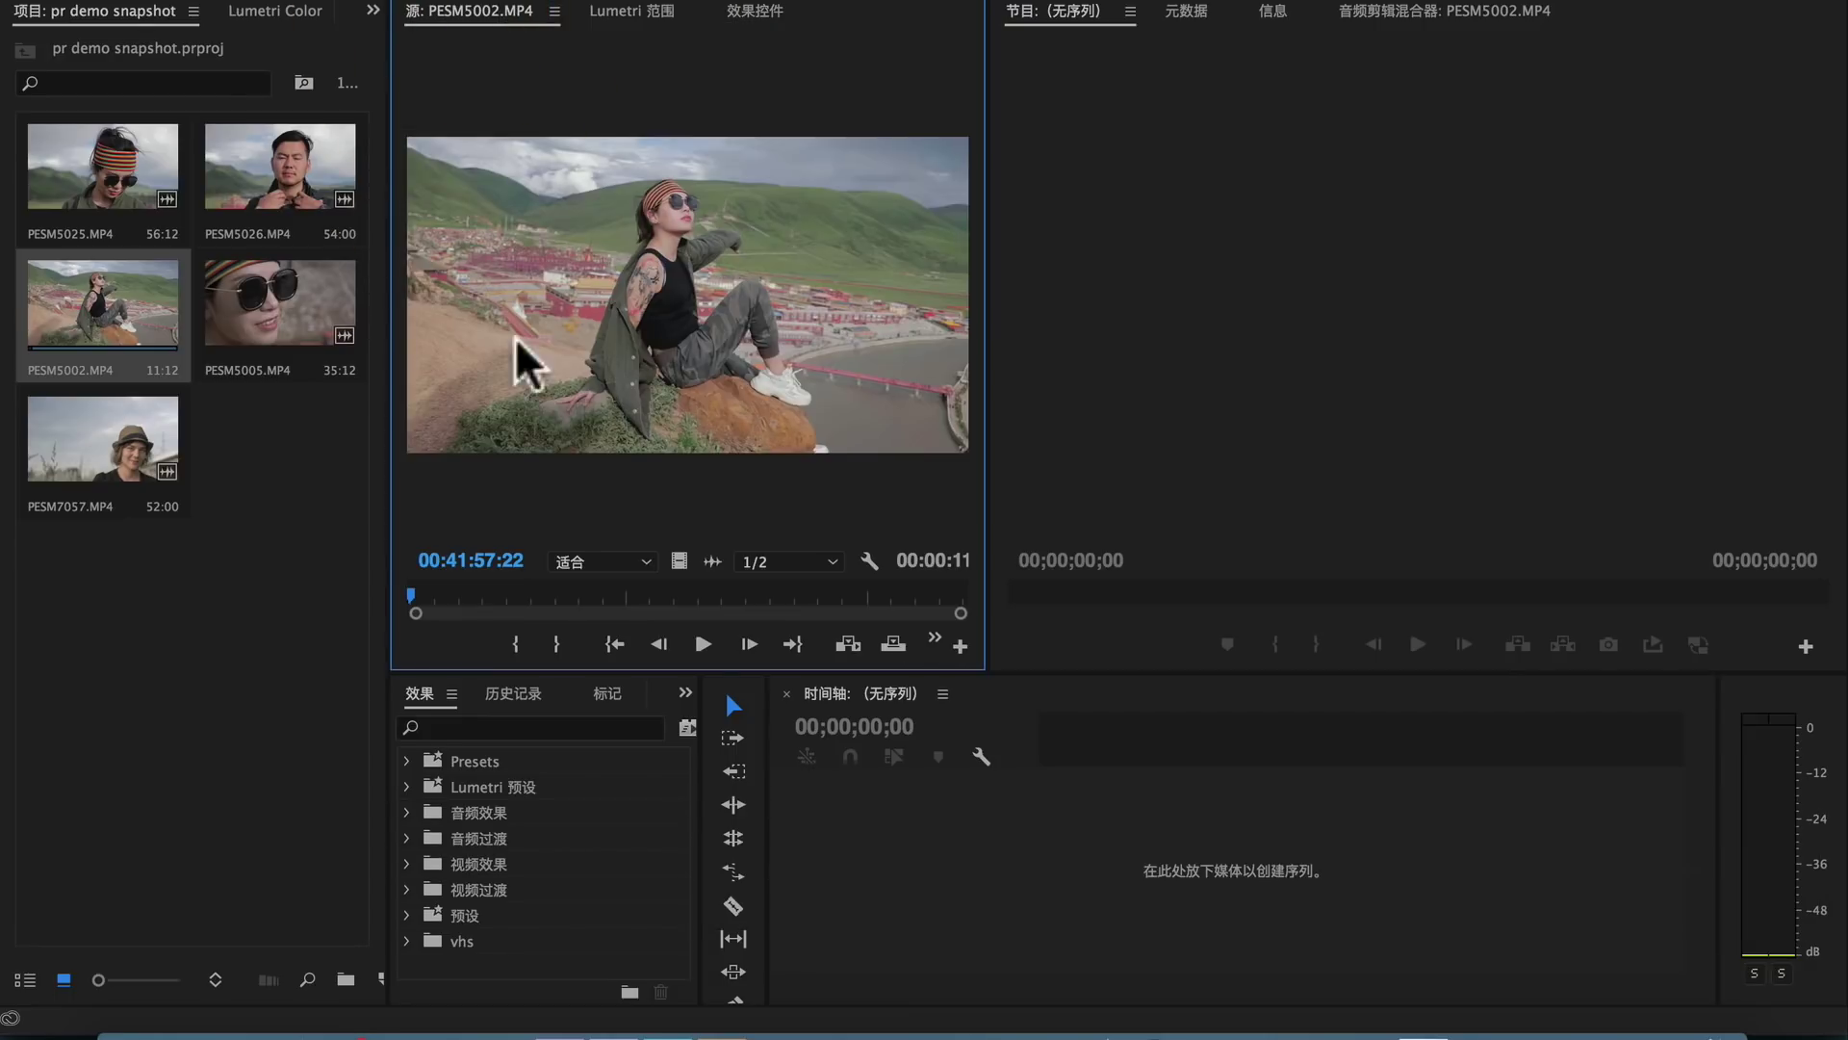
Paste the same Lumetri Color grade onto clips PESM5005 and PESM7057
double_click(279, 306)
left_click(756, 12)
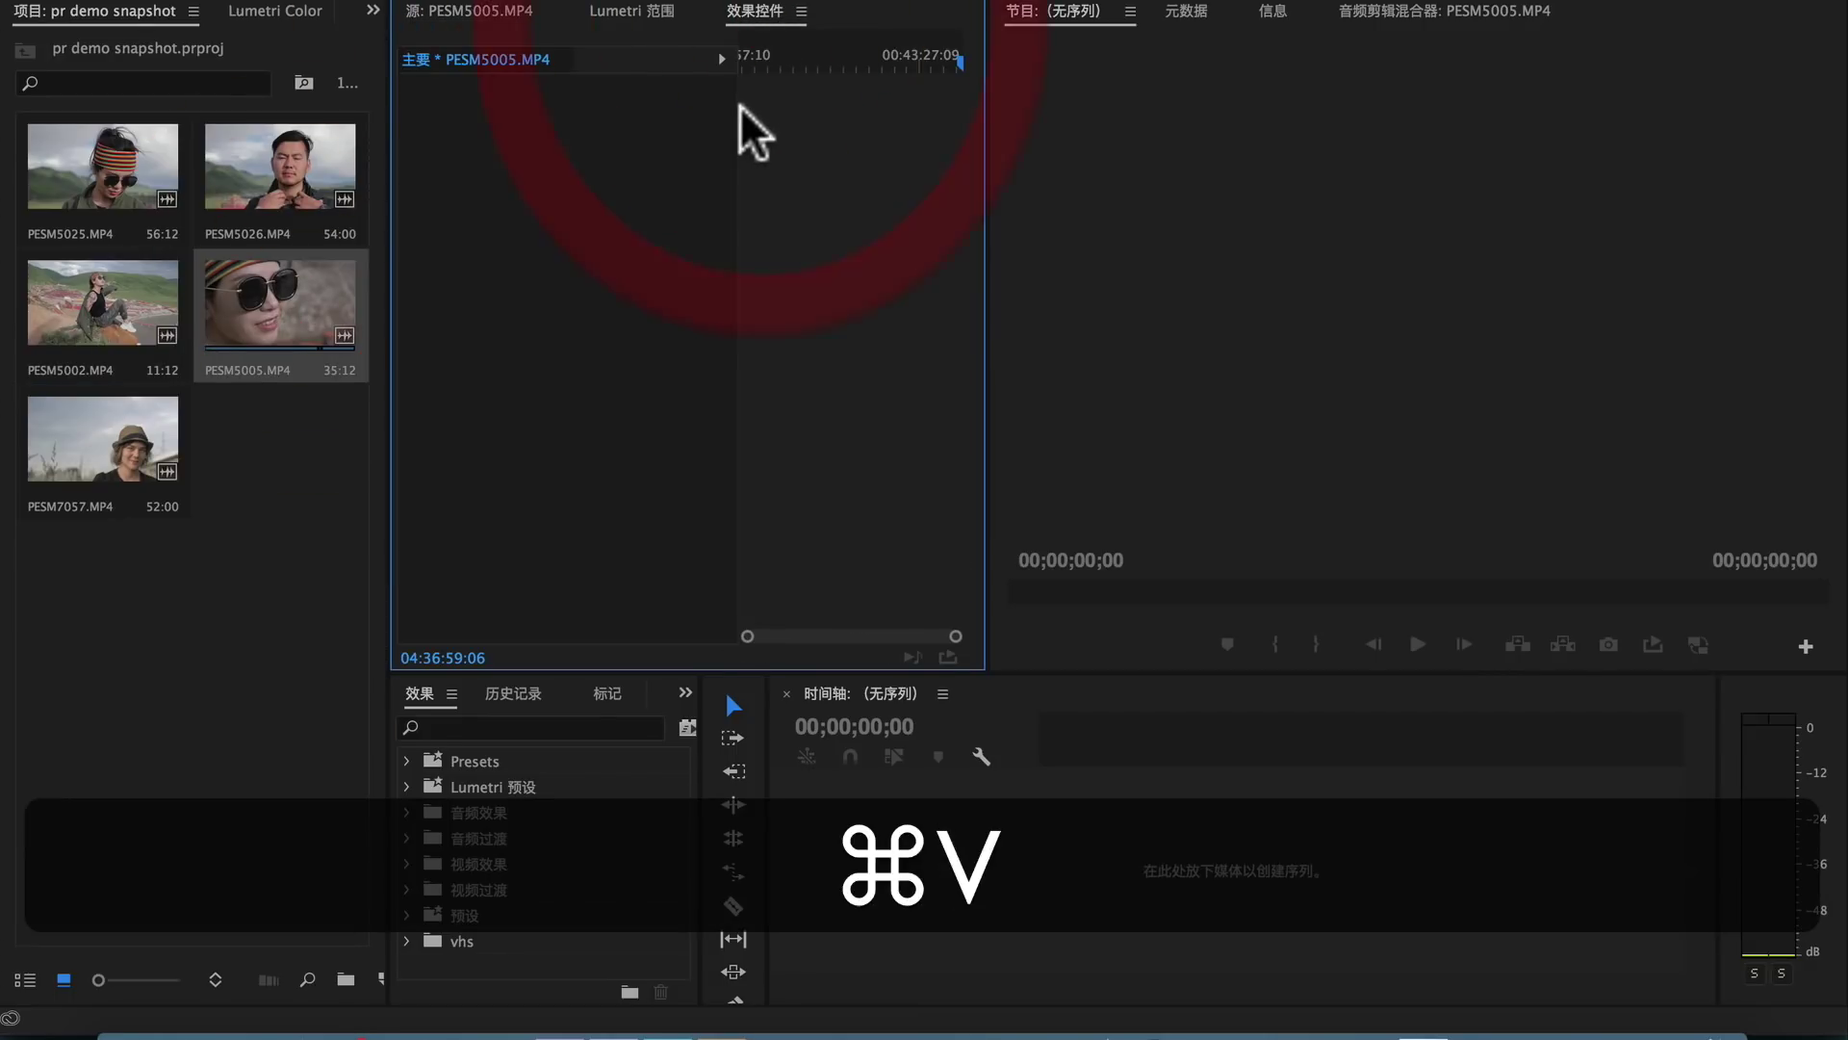
key("super+v")
double_click(88, 462)
key("super+v")
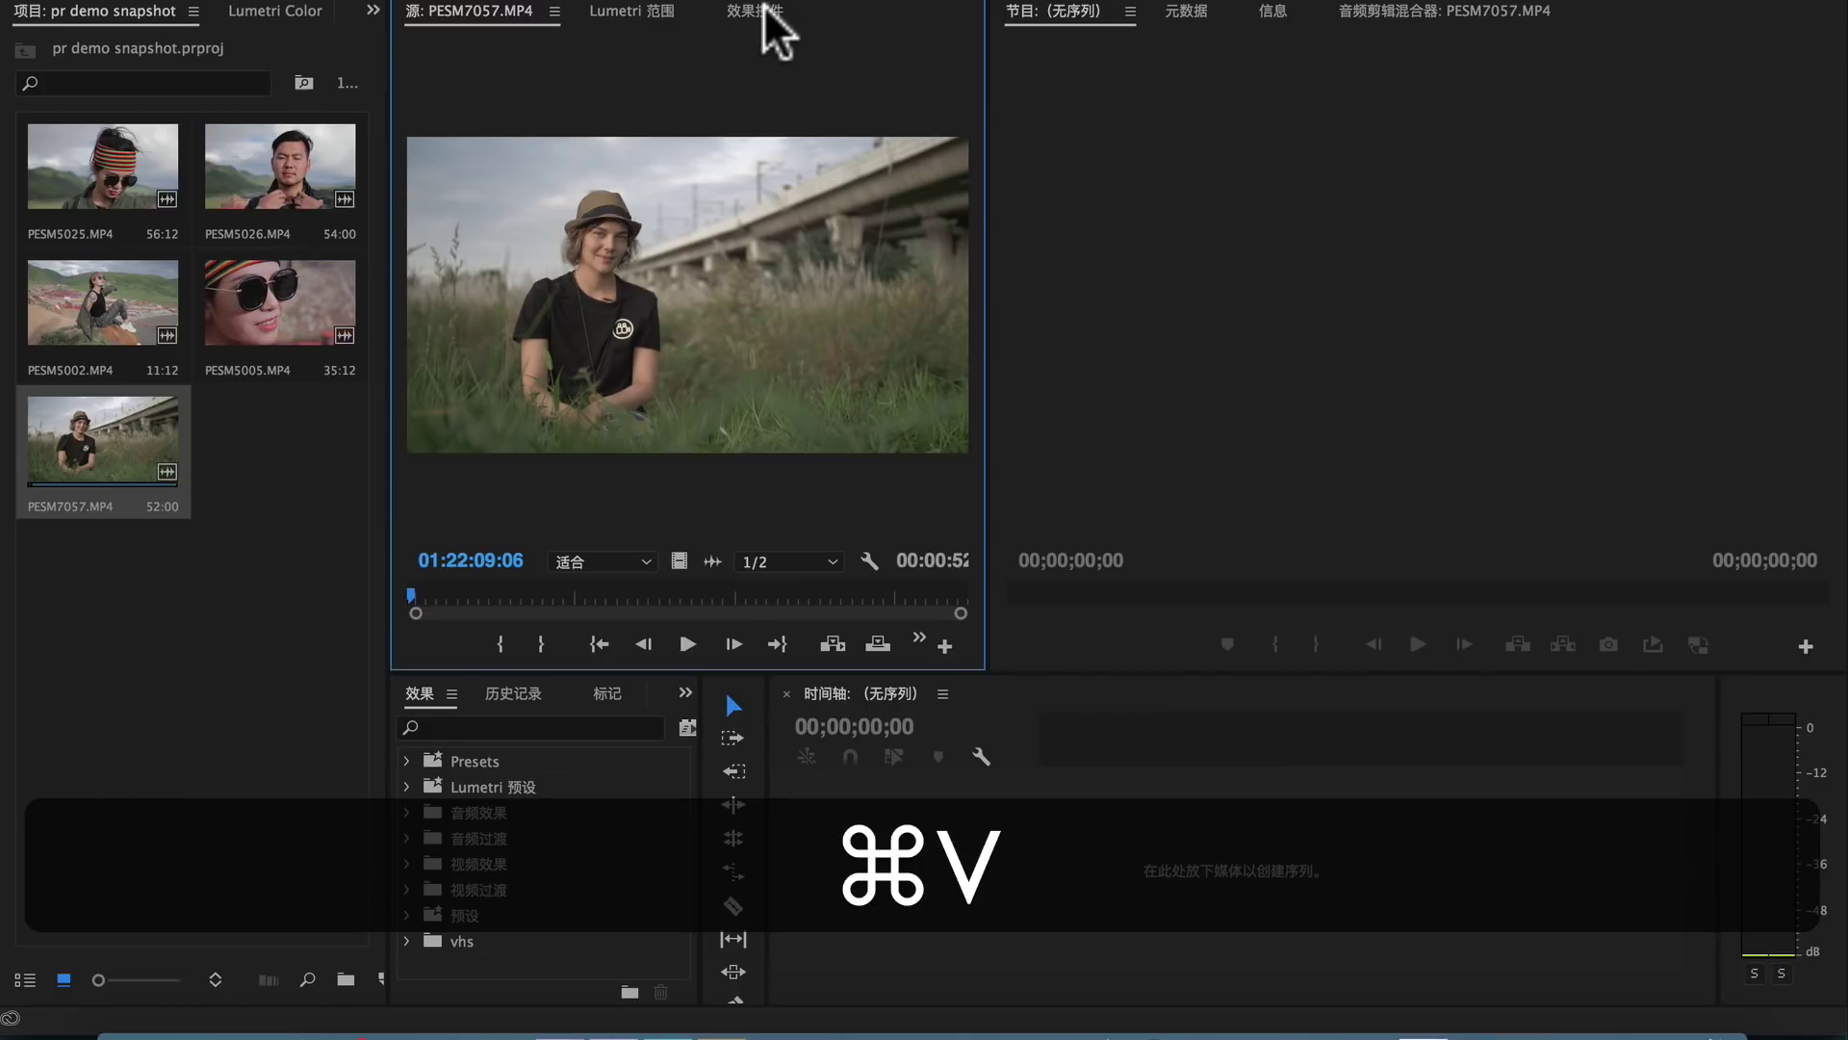
left_click(756, 11)
left_click(472, 12)
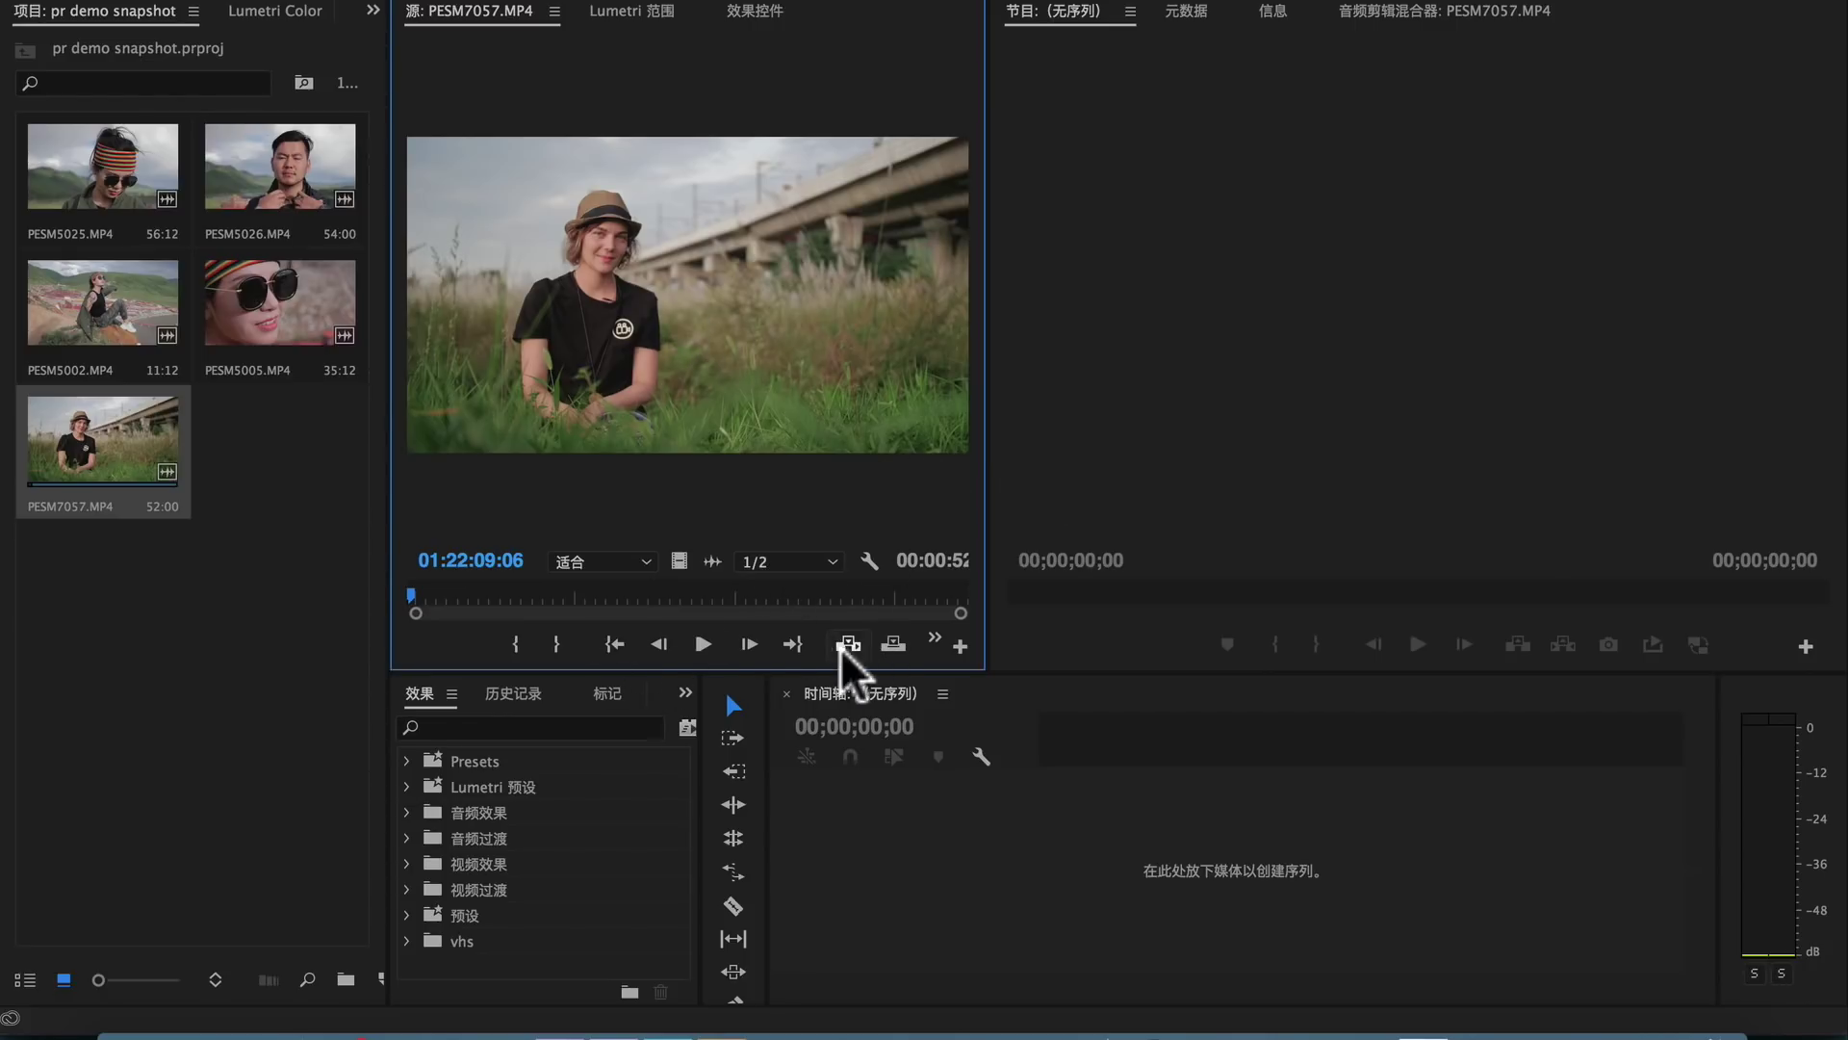
Add the Export Frame button to the source monitor controls via the Button Editor
left_click(960, 646)
left_click(817, 308)
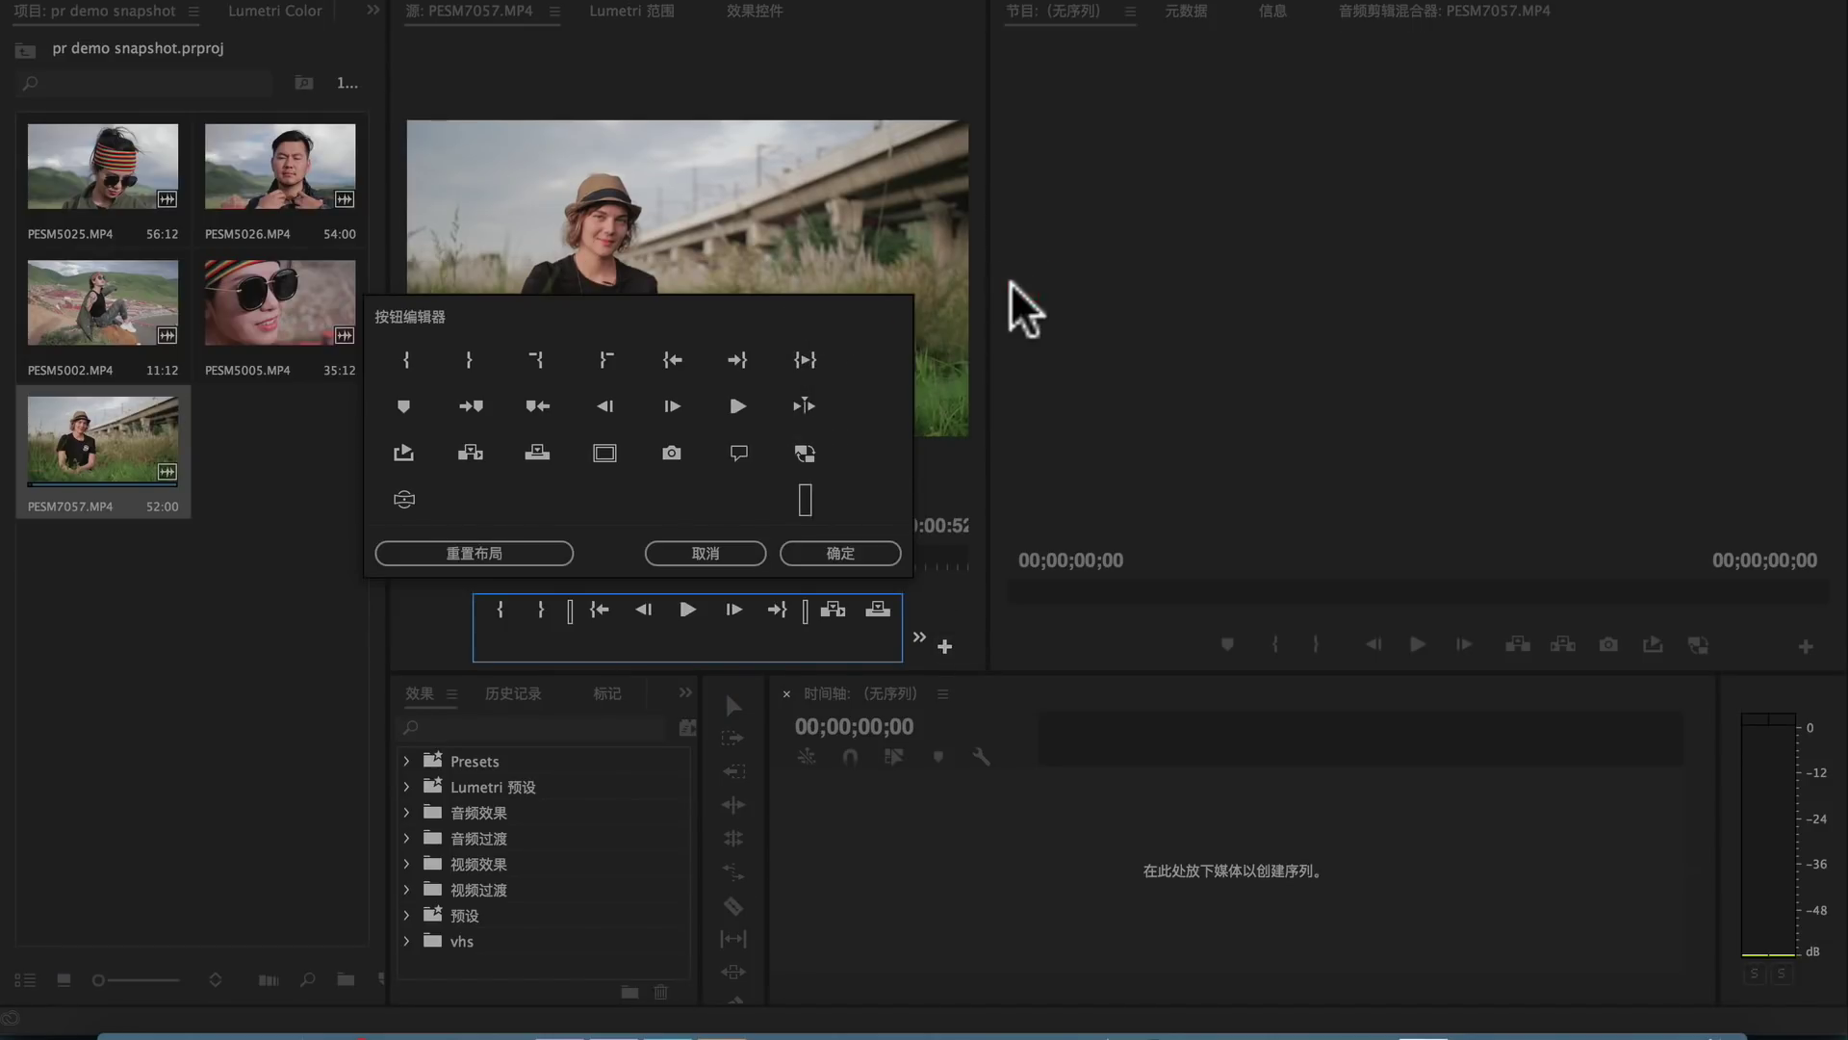
left_click(673, 458)
left_click(852, 556)
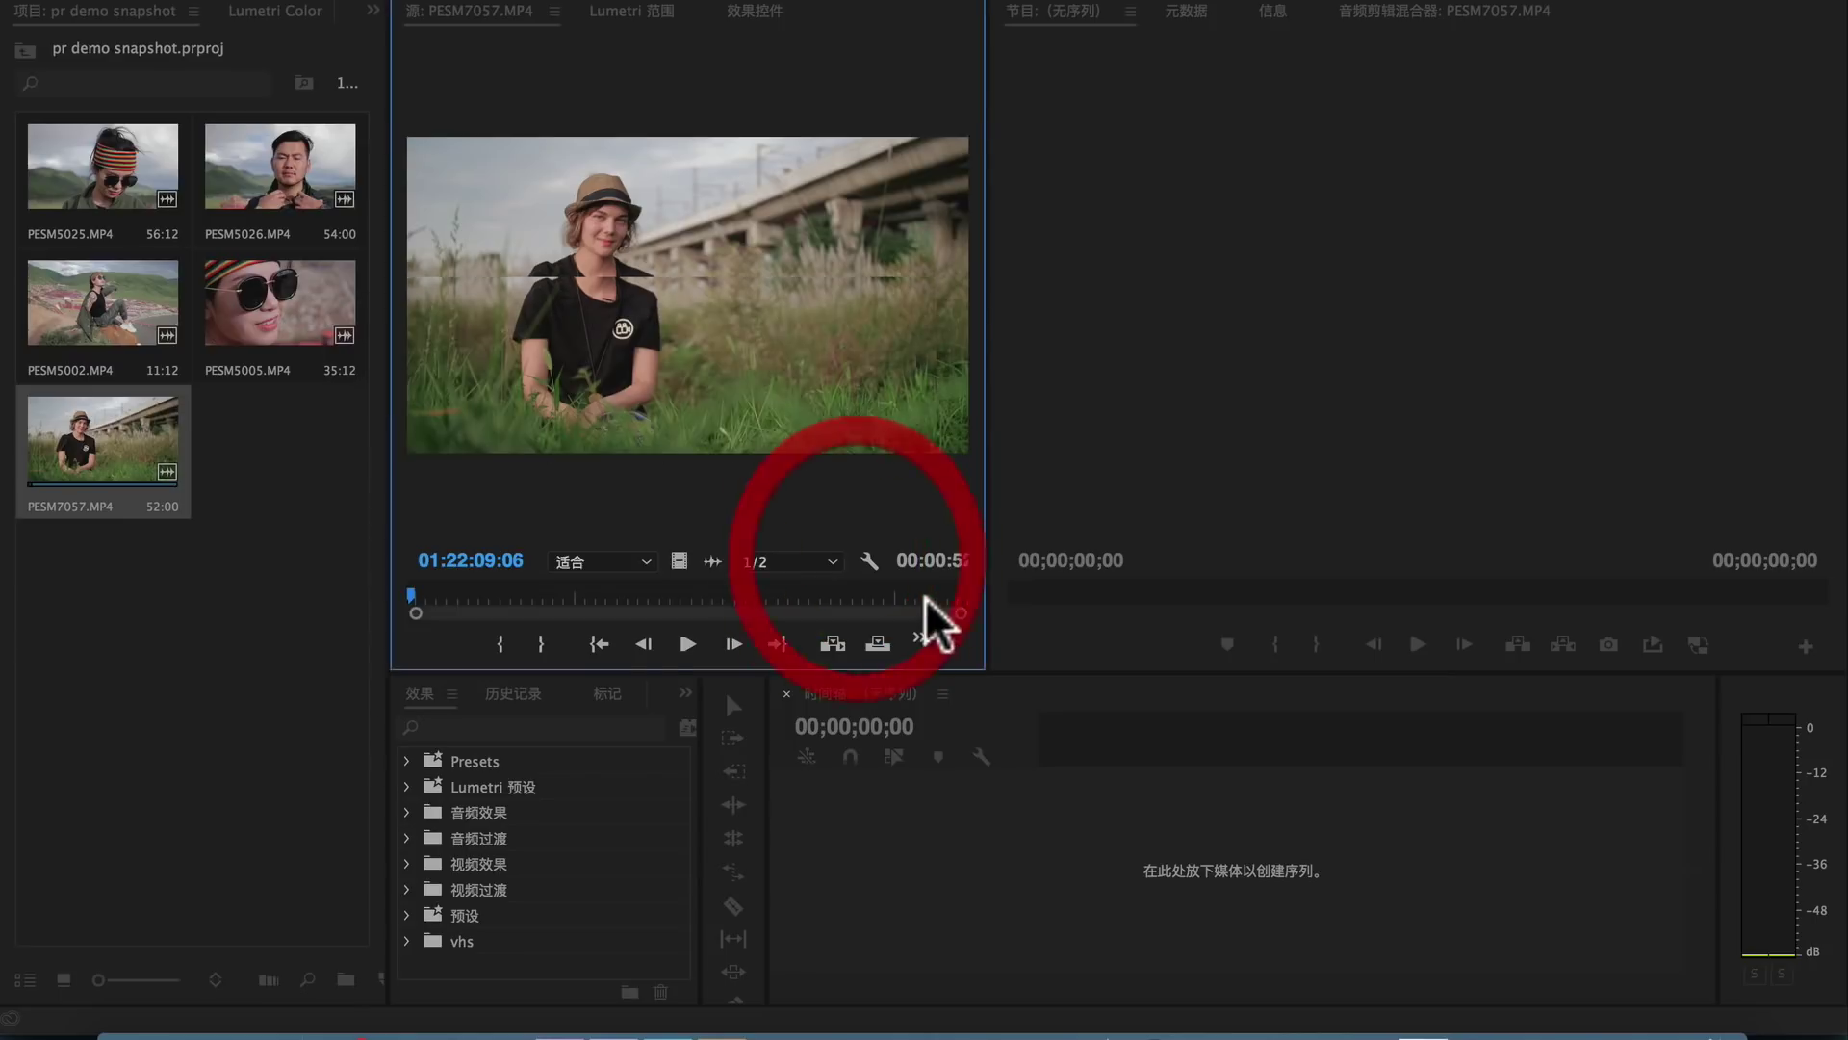
Widen the source monitor and step PESM7057 to a slightly later frame
left_click_drag(986, 516, 1128, 518)
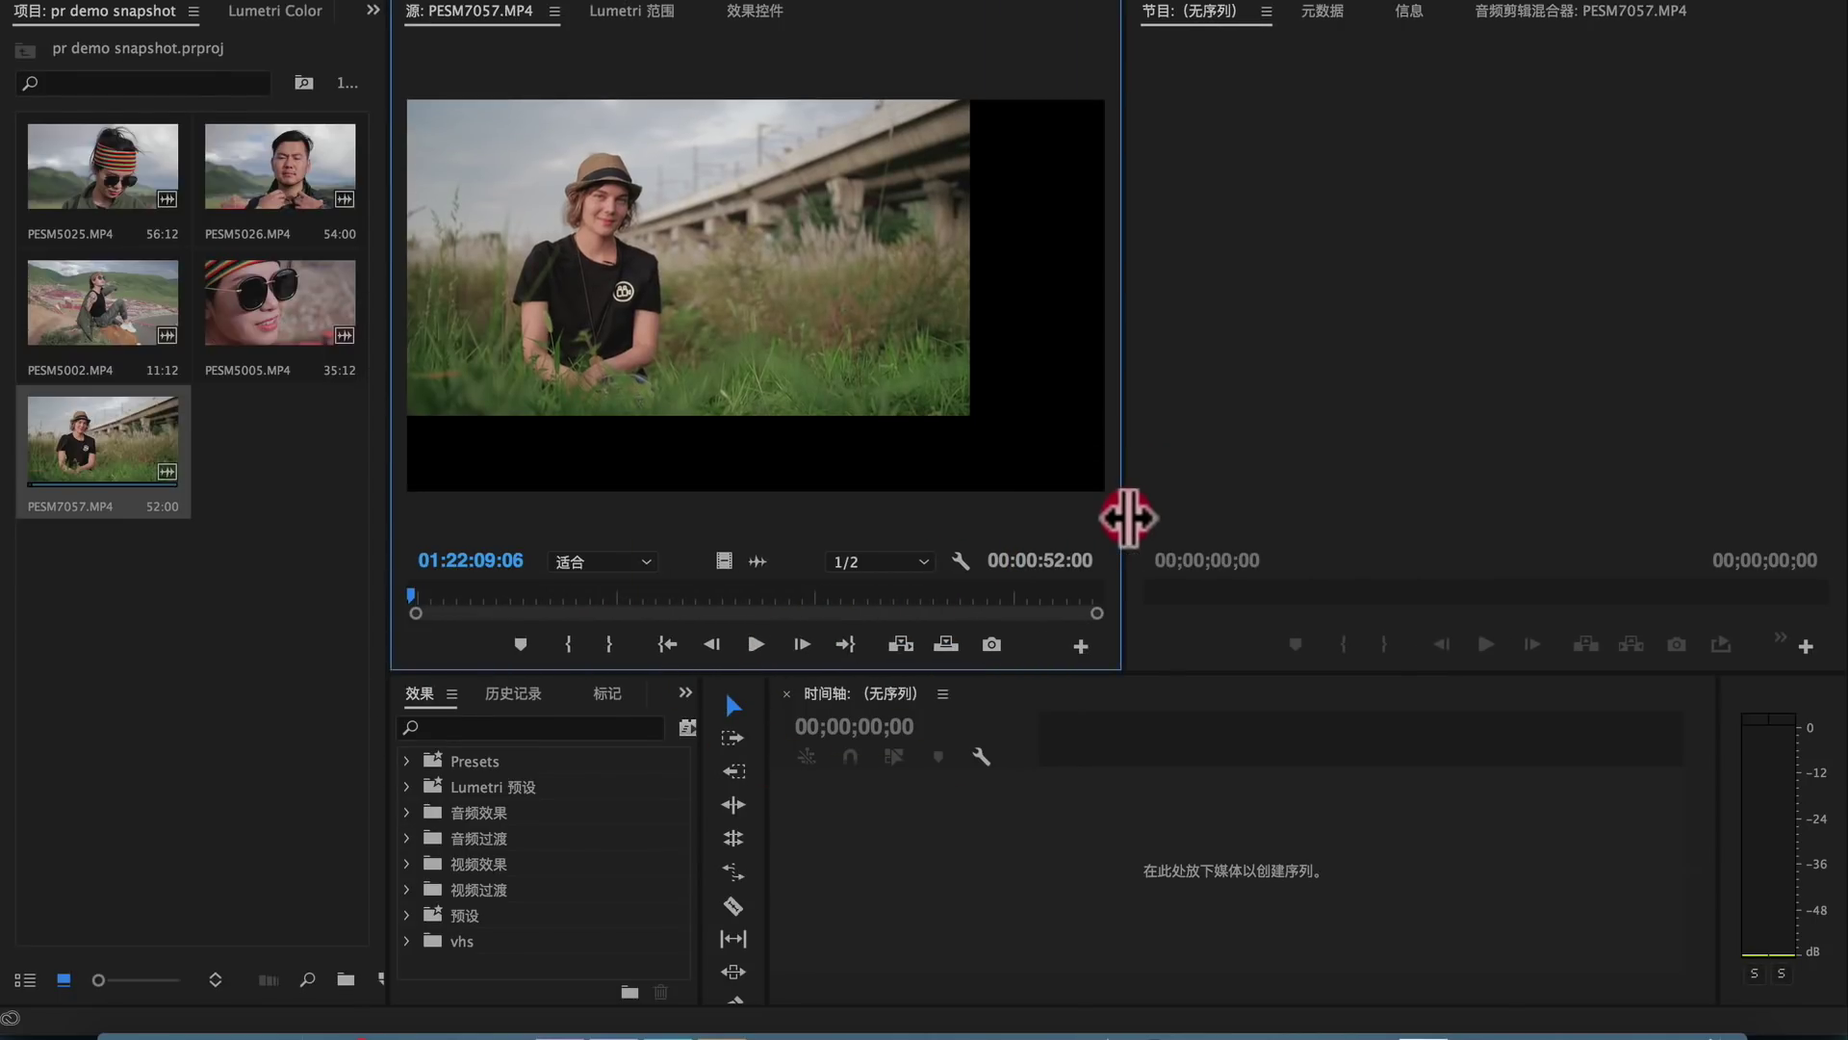
left_click_drag(1128, 518, 1121, 516)
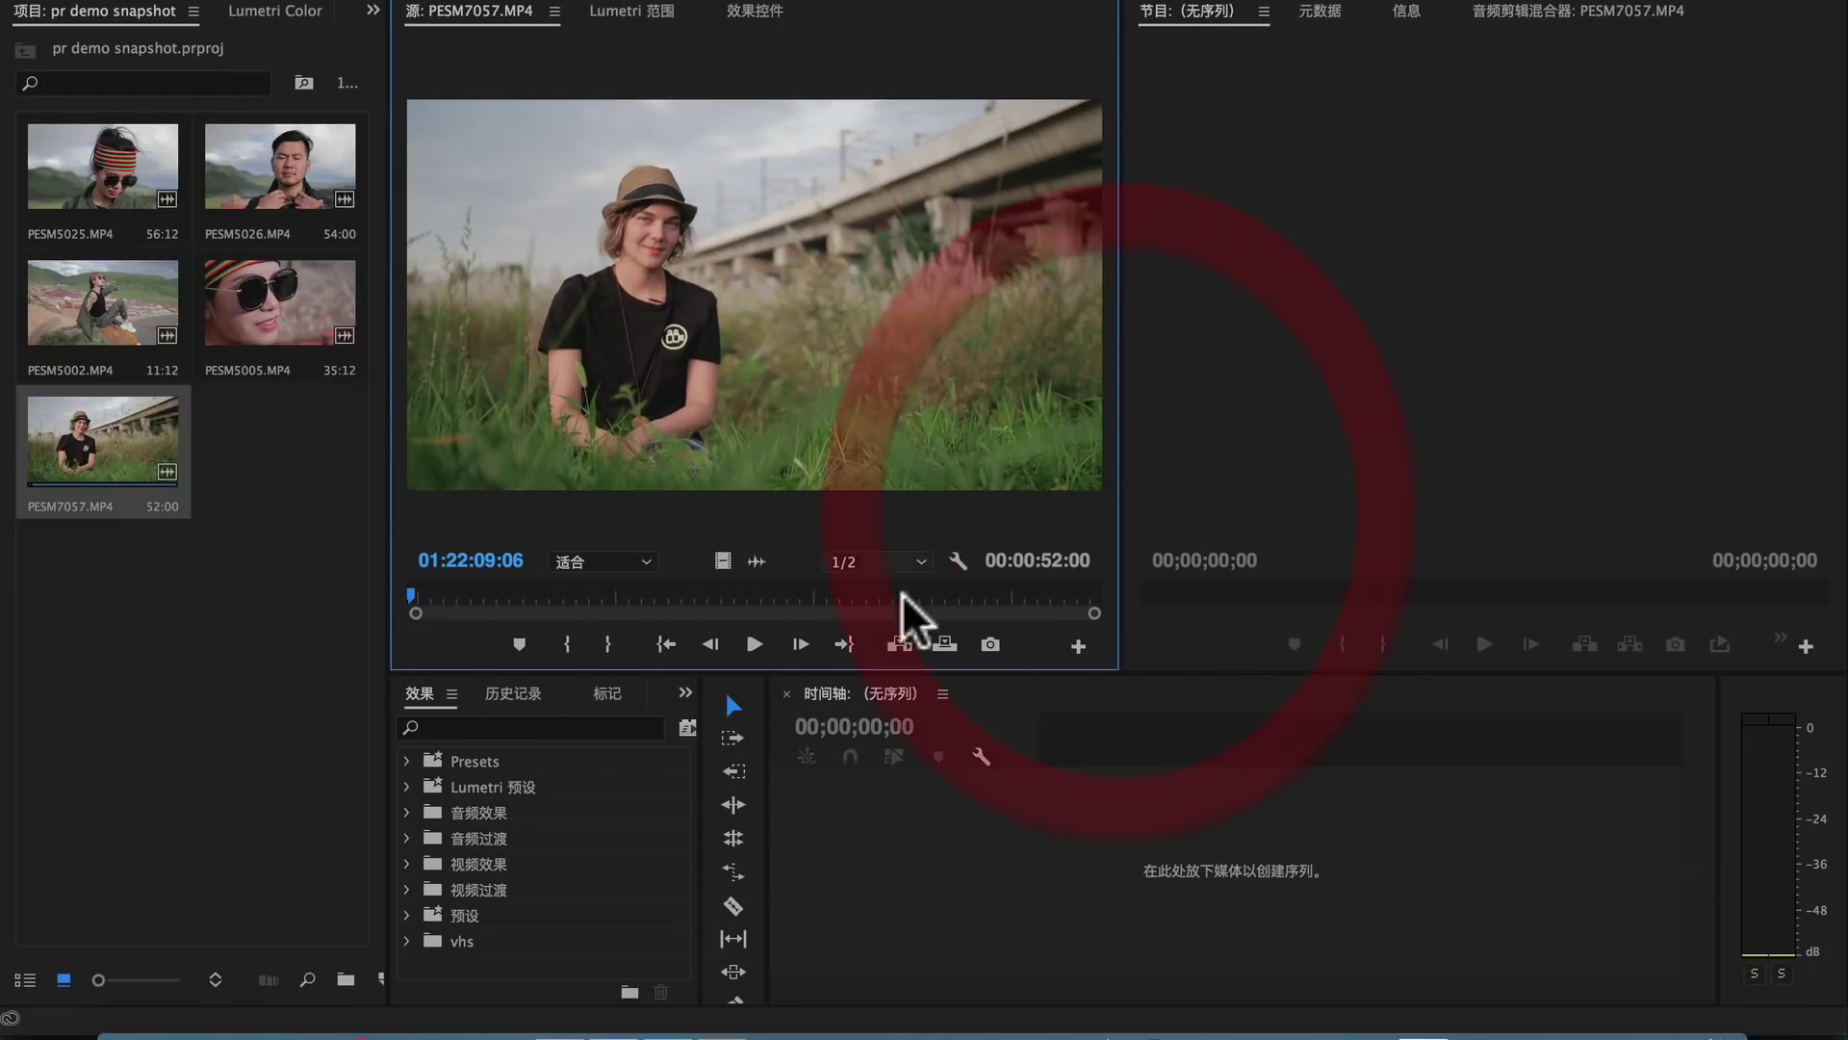
left_click(411, 591)
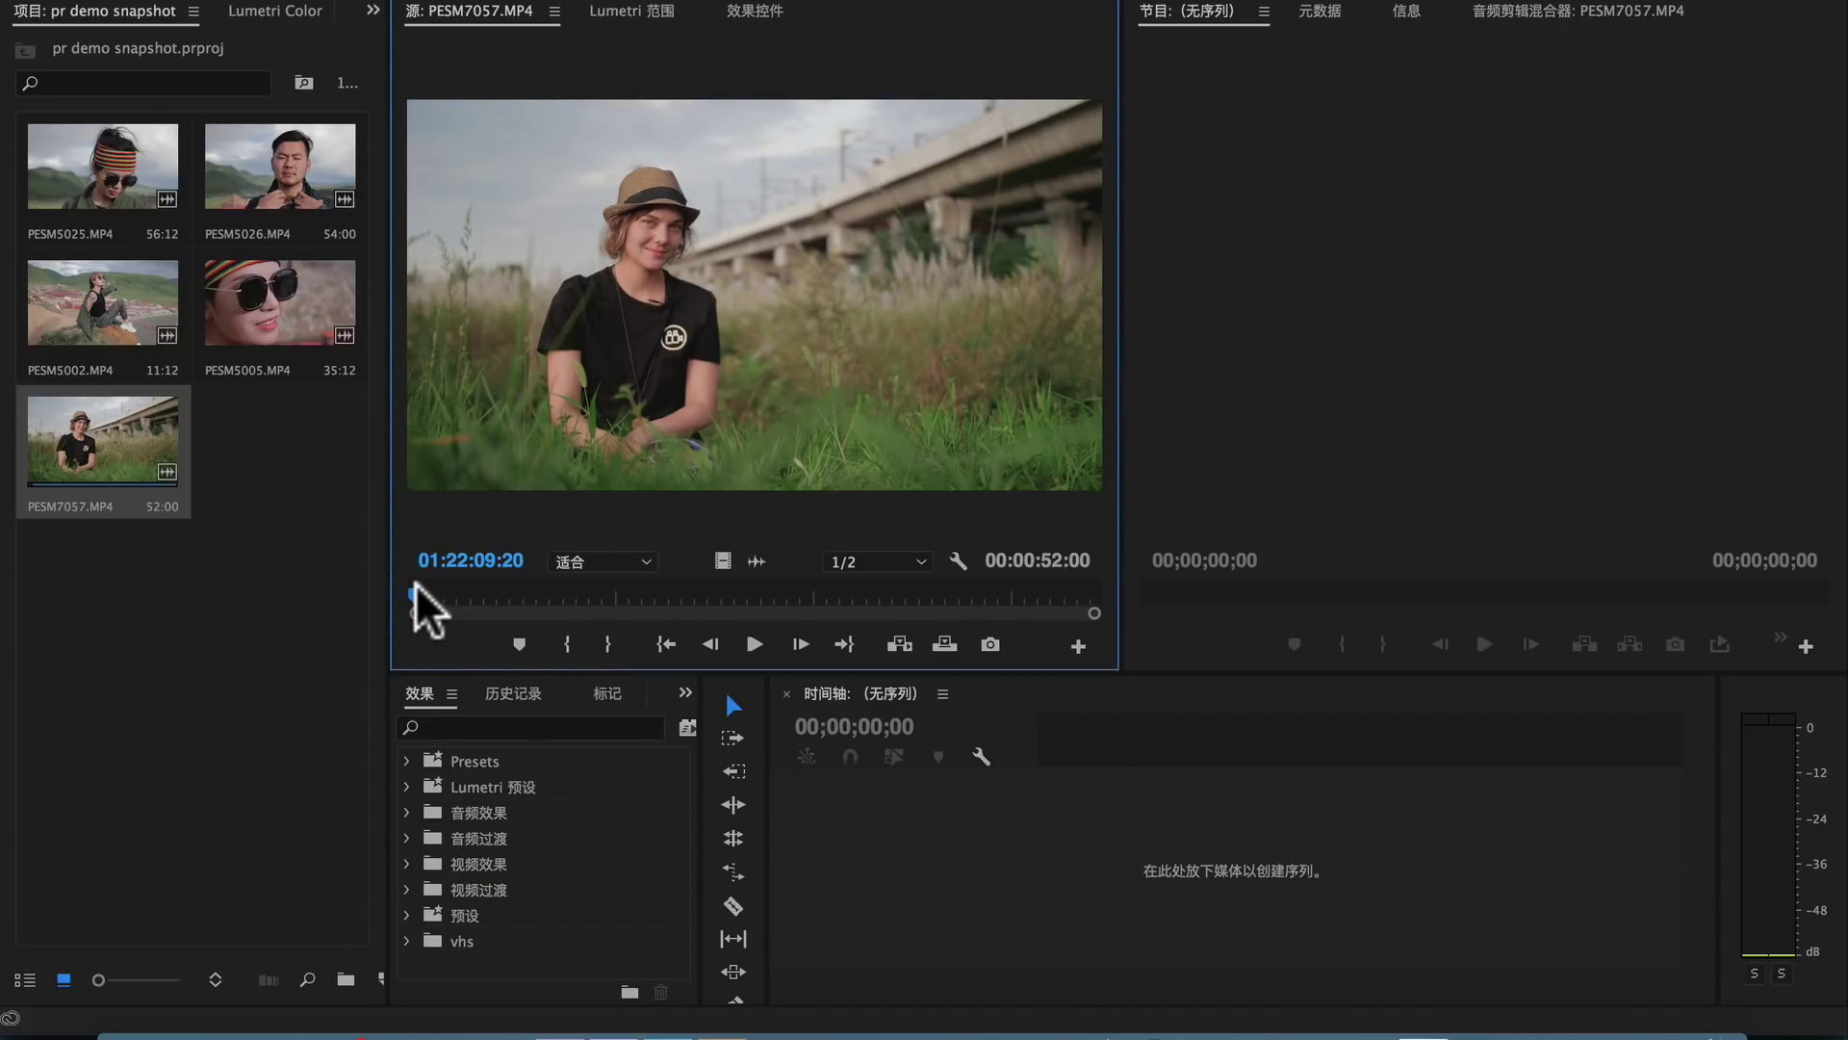
Open Export Frame for the current frame, review the Format list, then cancel
left_click(412, 593)
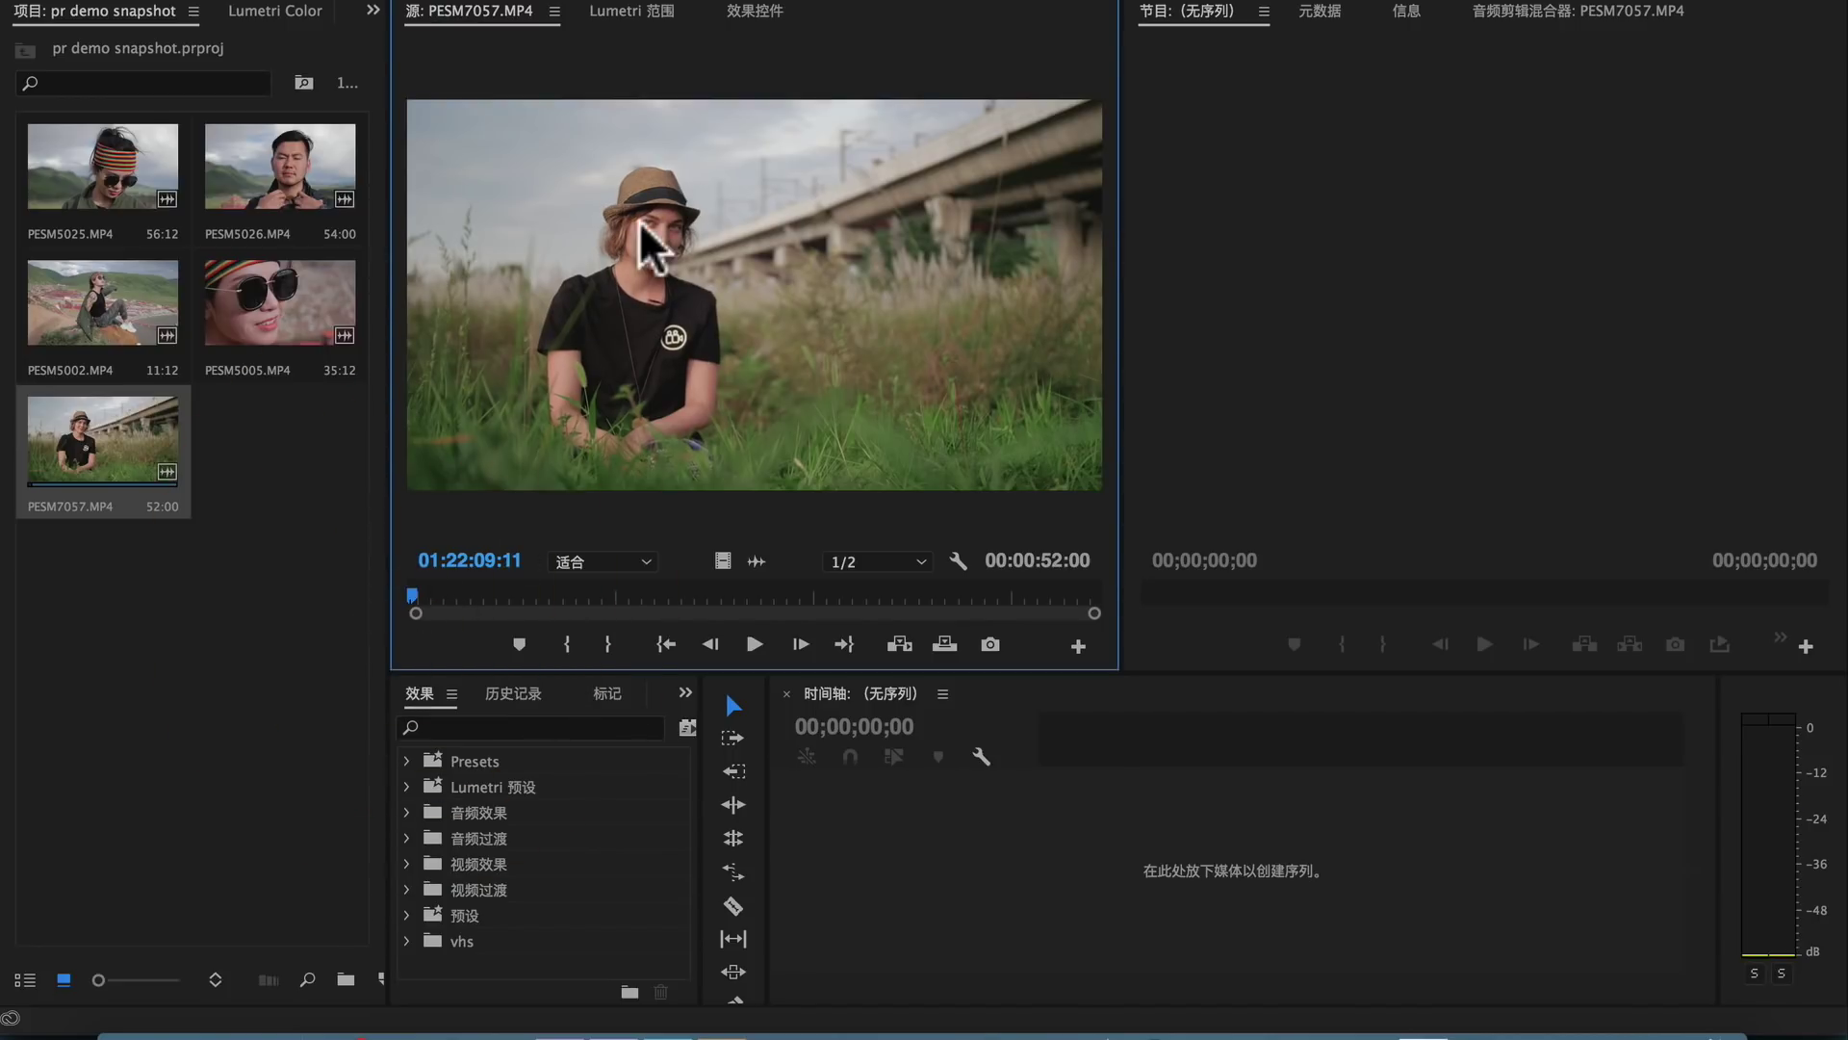
key("shift+e")
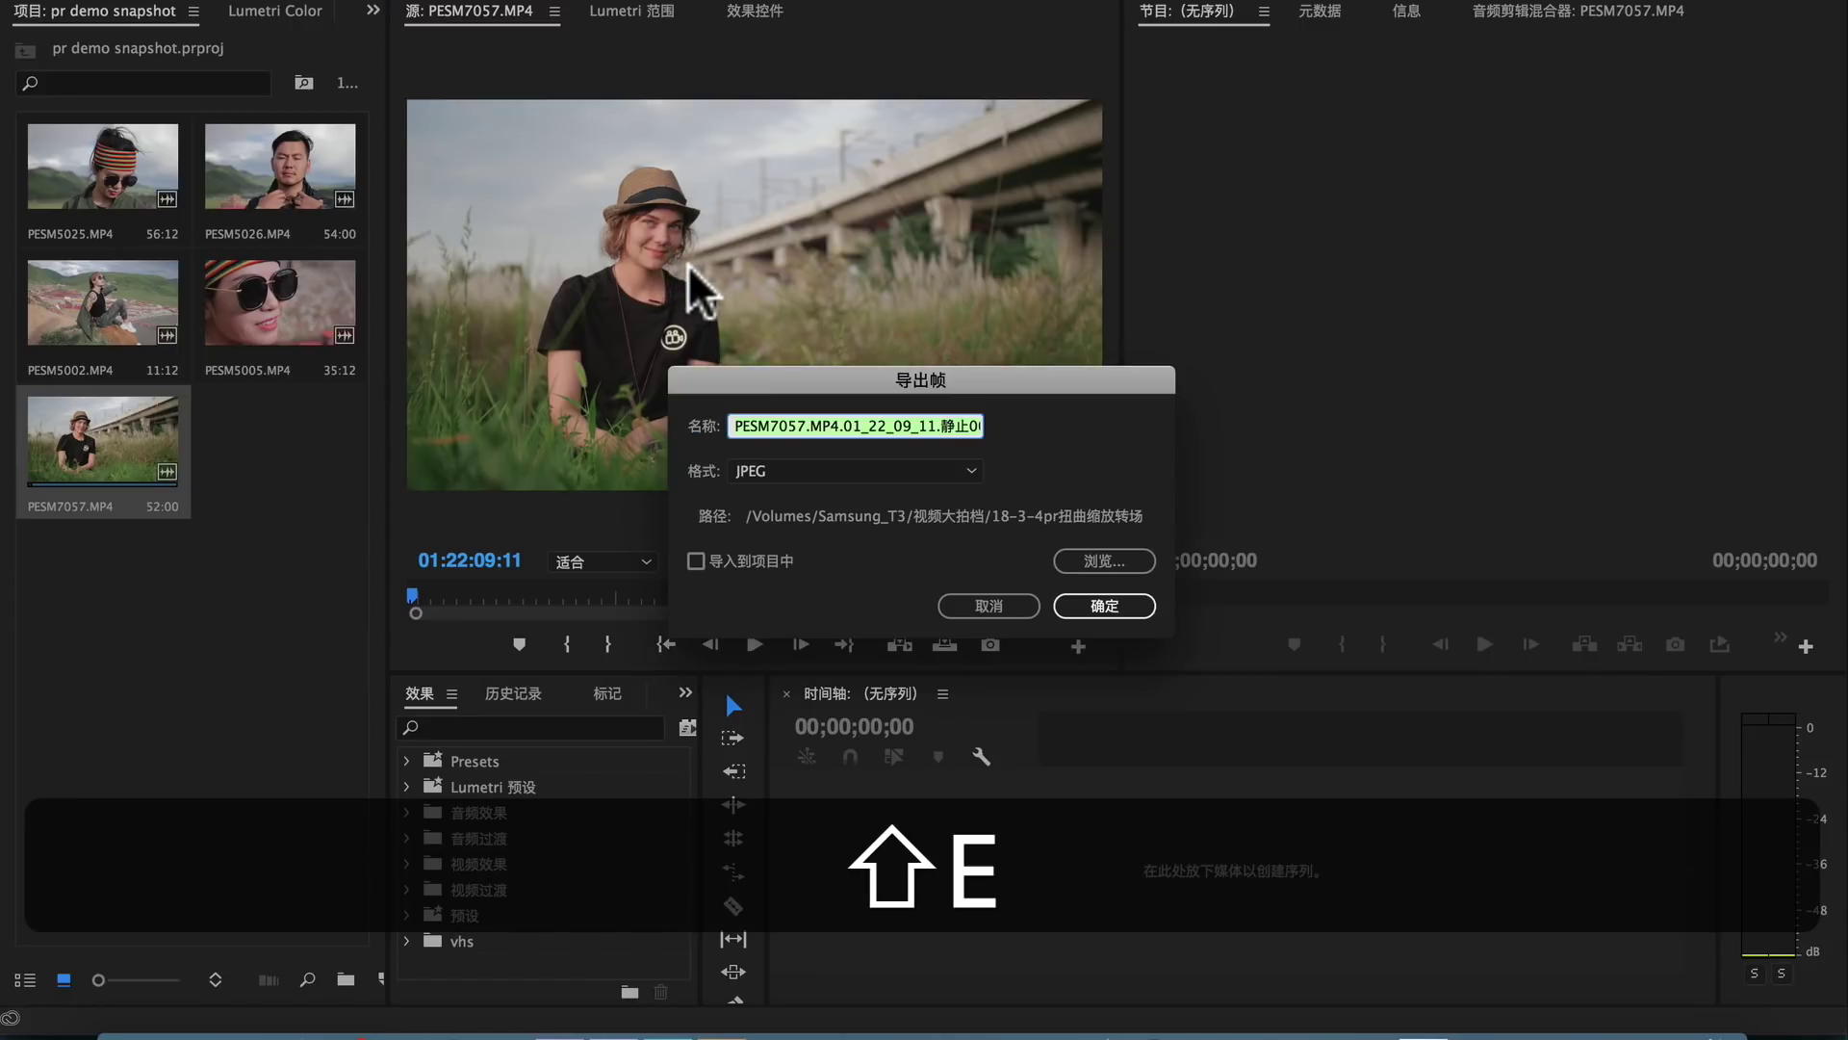
left_click(876, 471)
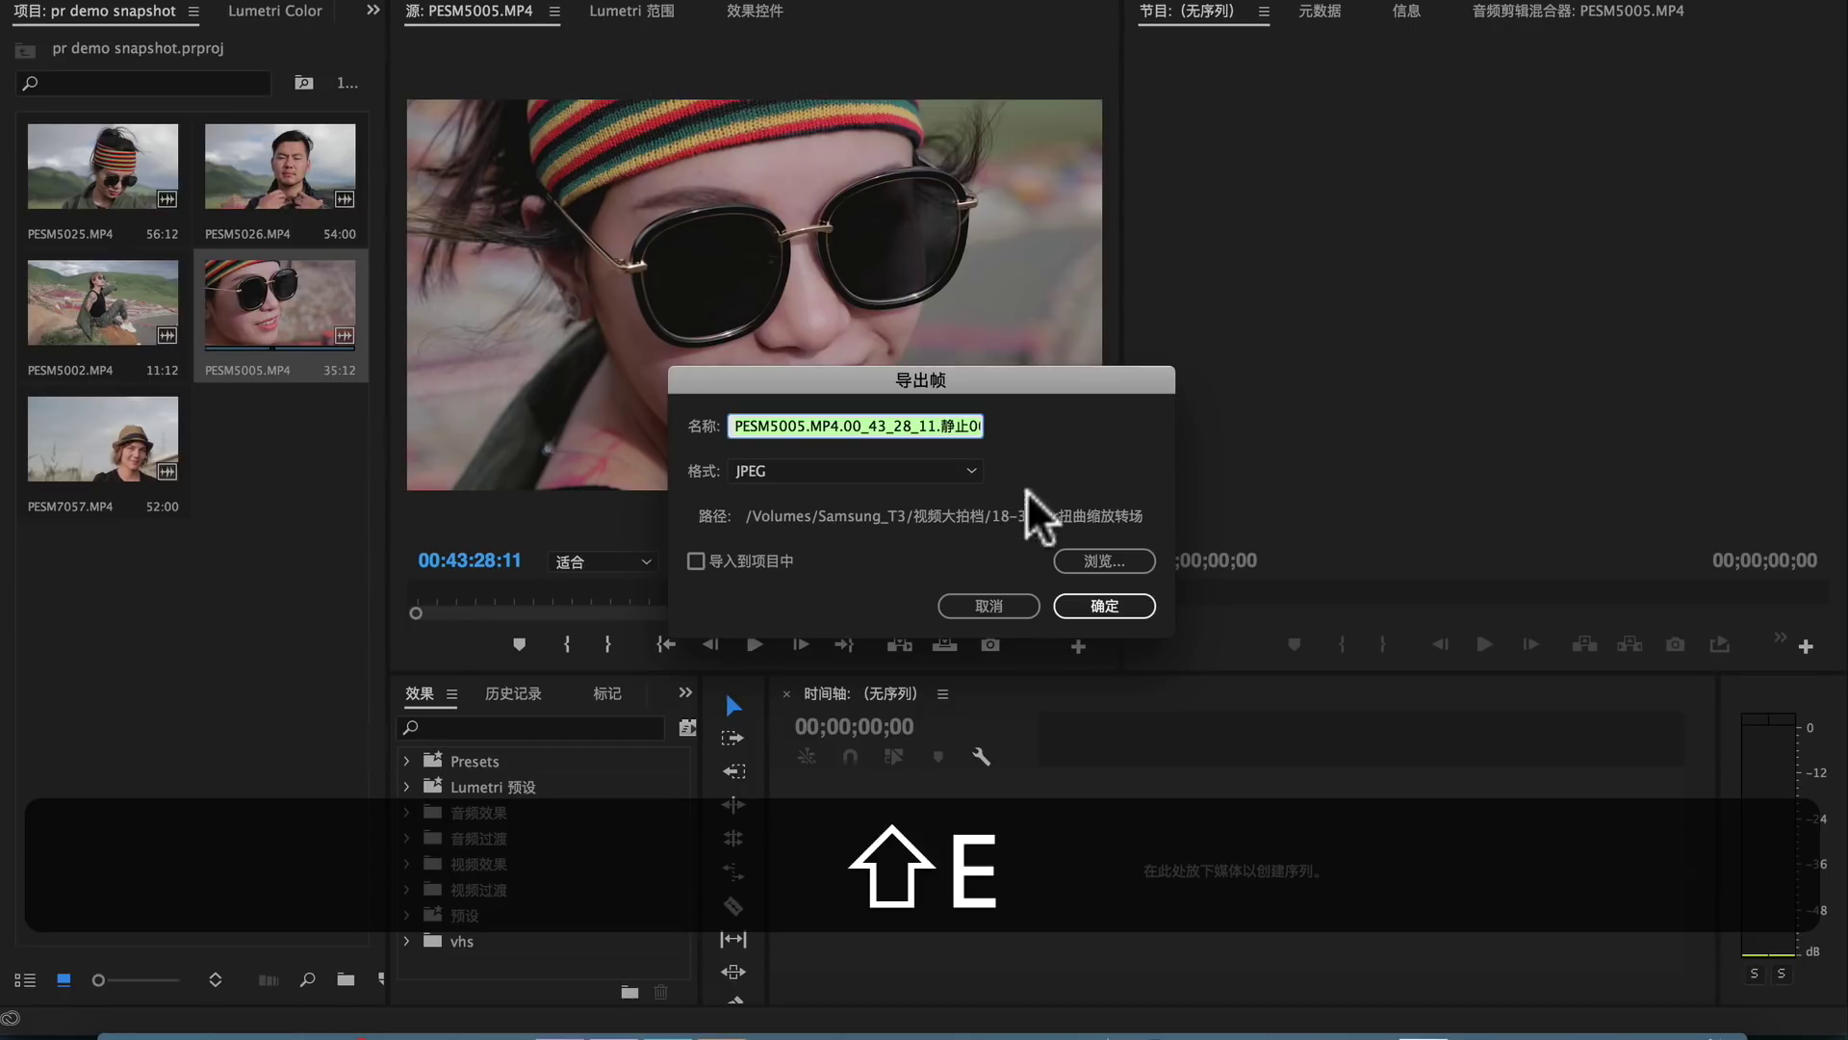
left_click(982, 606)
Switch to Final Cut Pro and select clip PESM7056
key("super+Tab")
left_click(241, 528, "super")
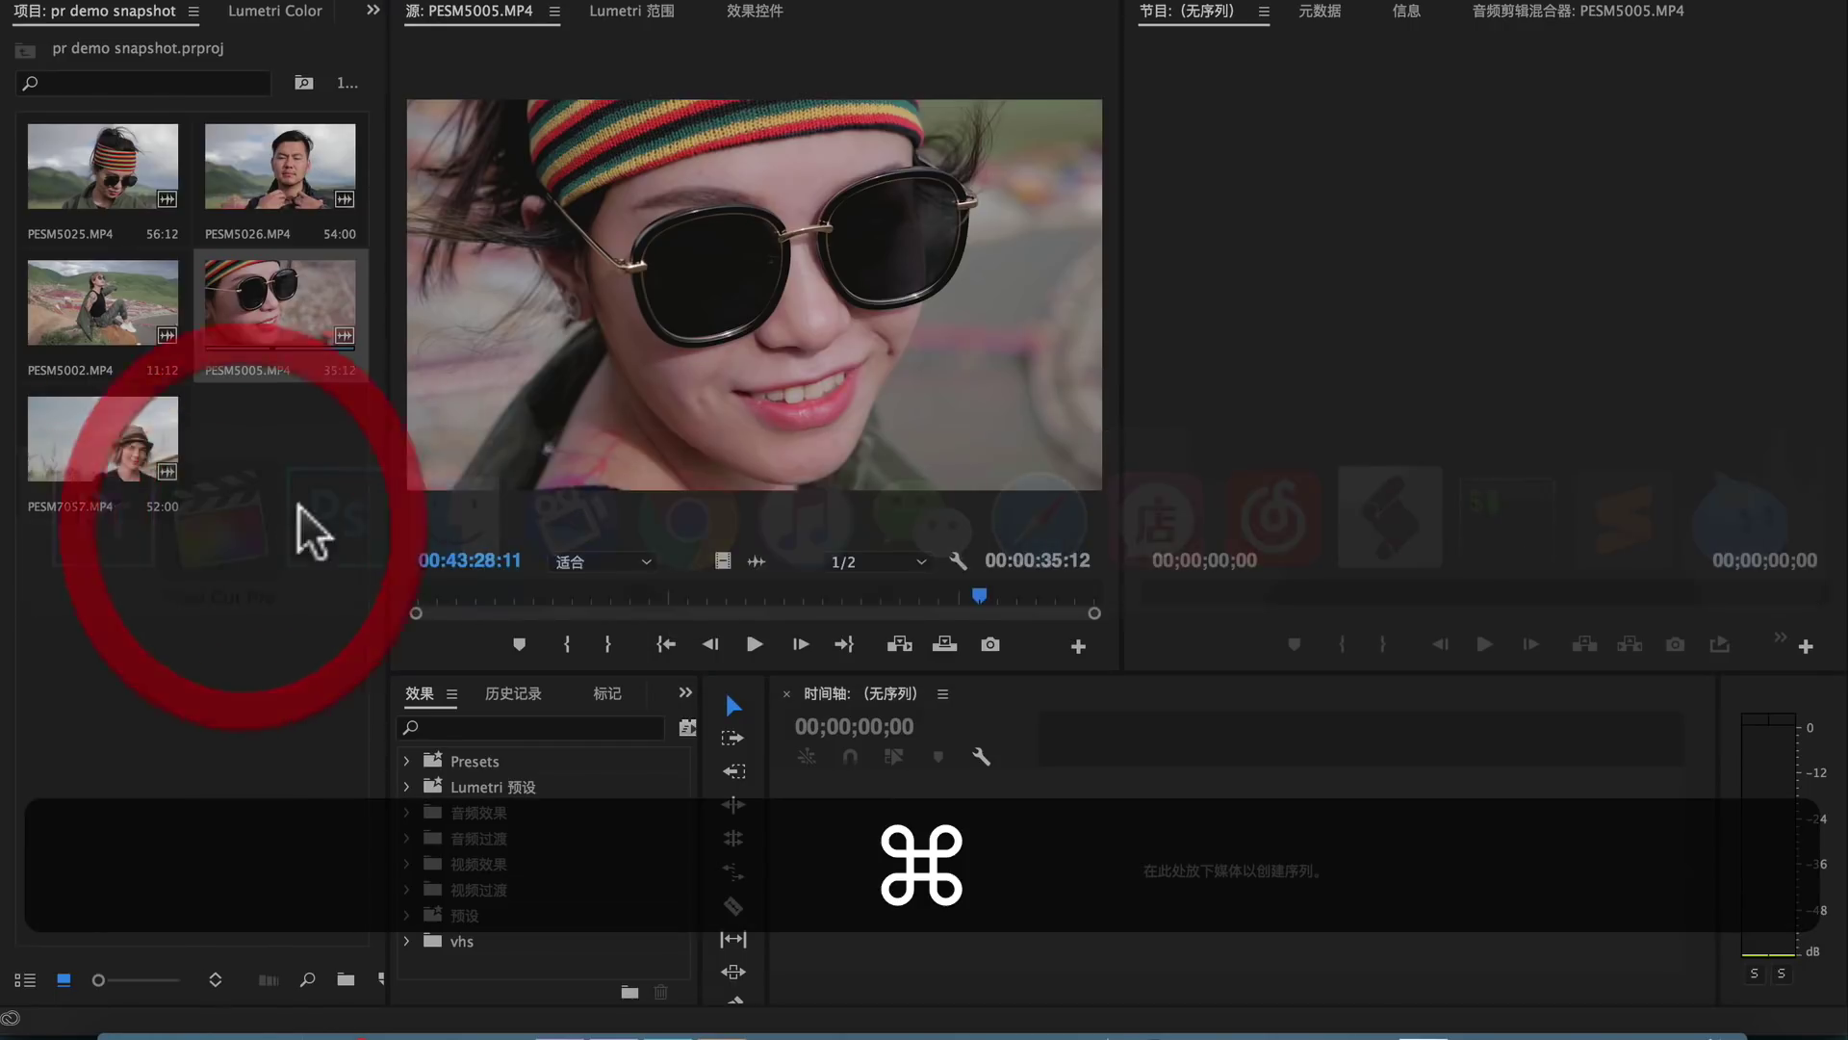
left_click(372, 300)
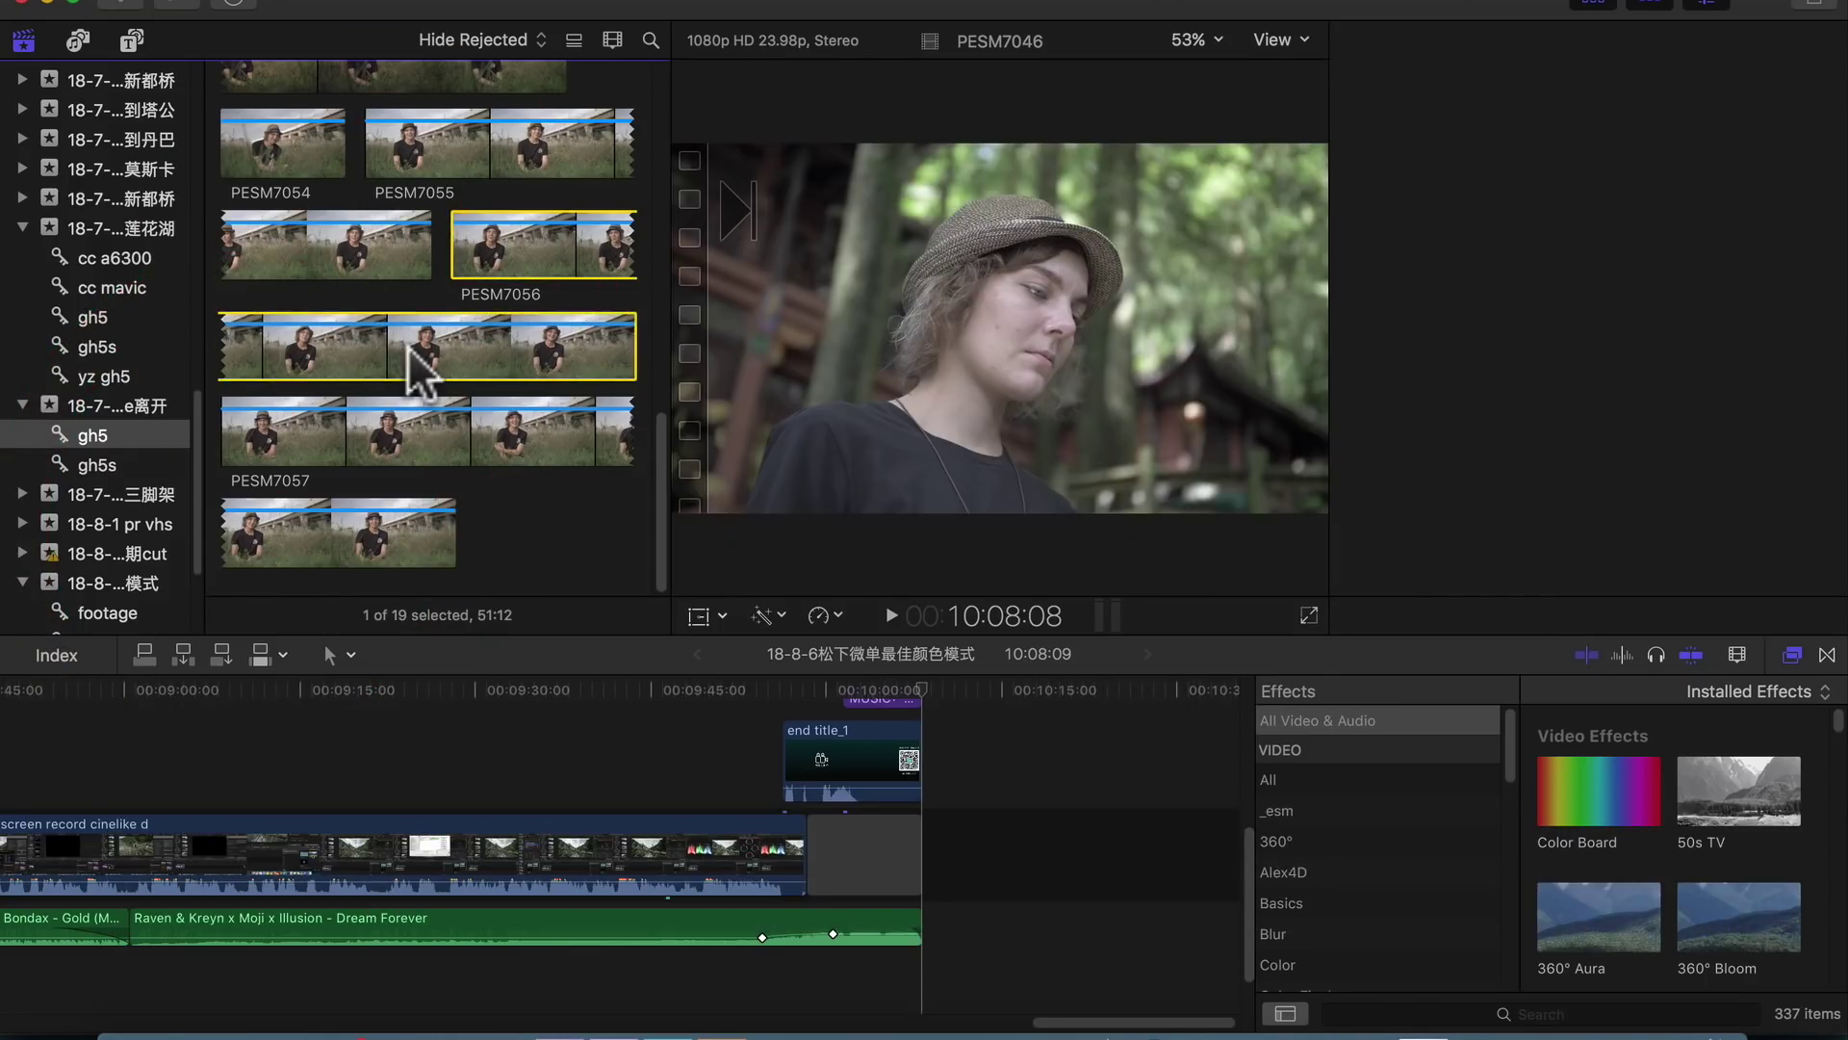
Select all 19 gh5 clips and set their Camera LUT to dpd_lumix_cine d-5 to rec709
key("super+minus")
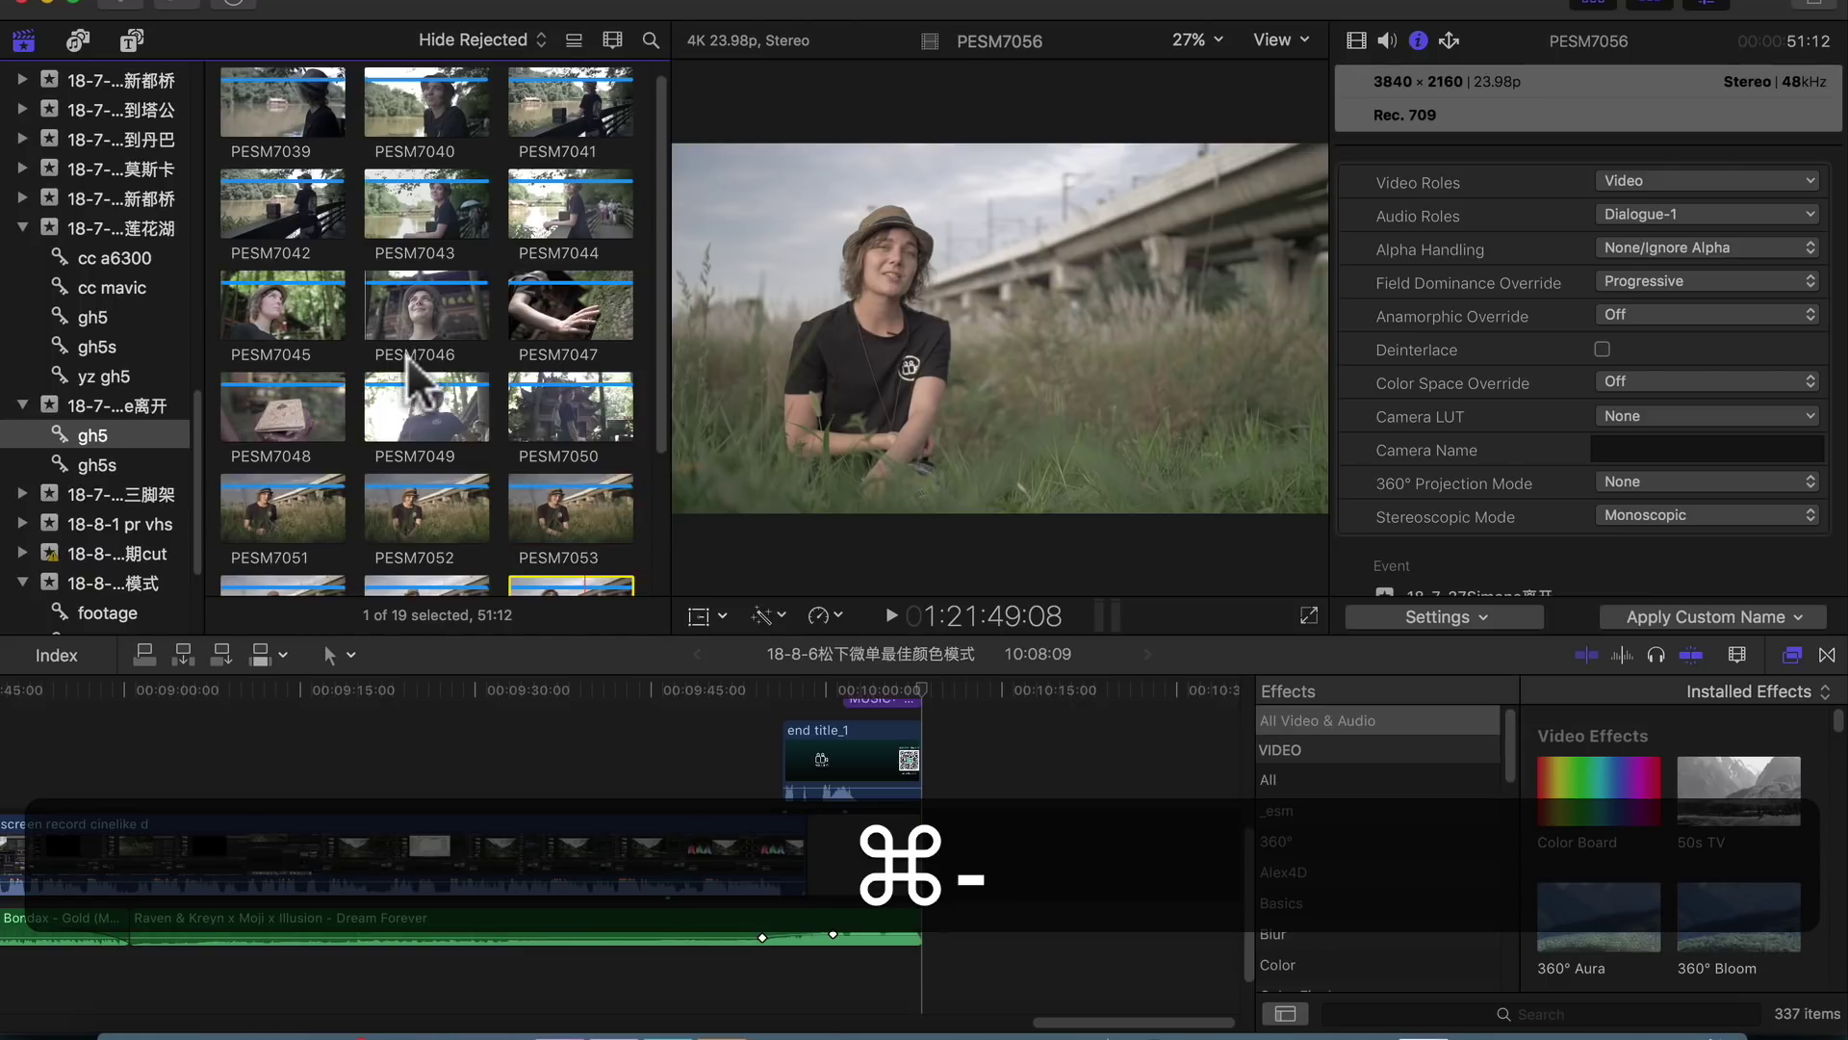
scroll(500, 385, "down", 3)
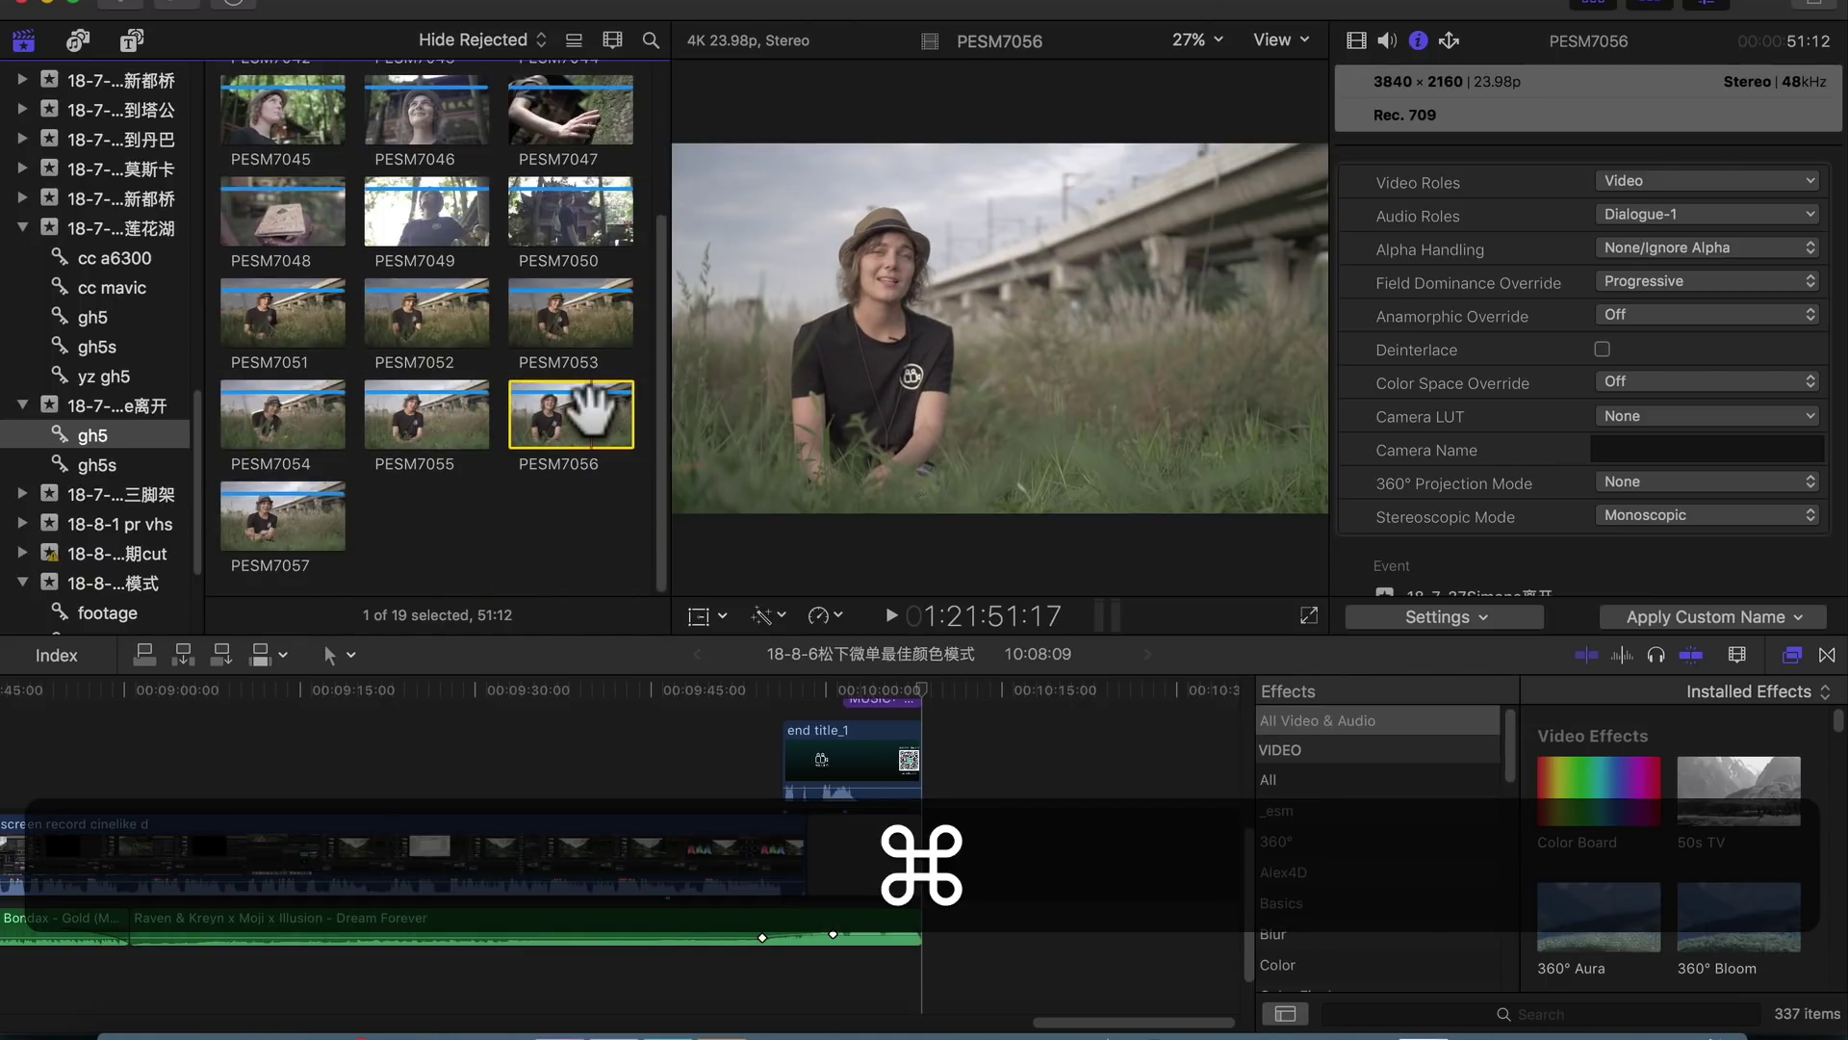
left_click_drag(616, 530, 256, 310)
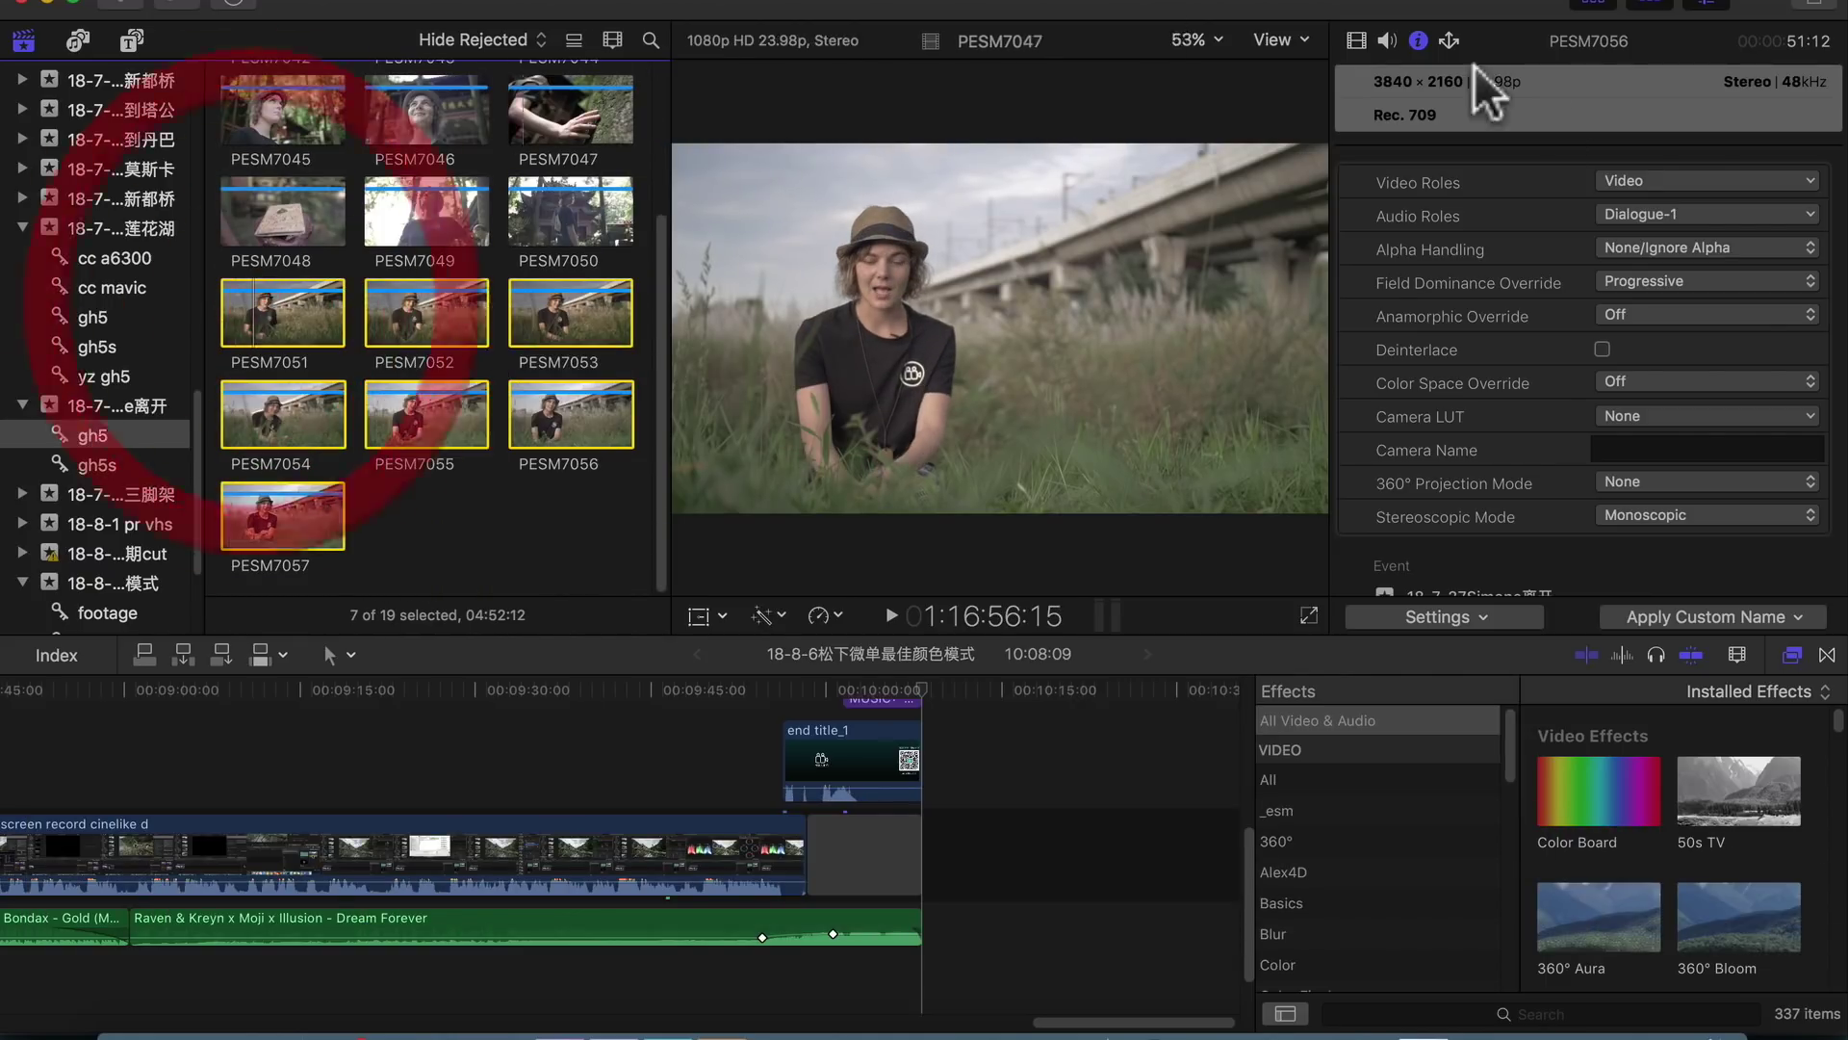
left_click(1663, 418)
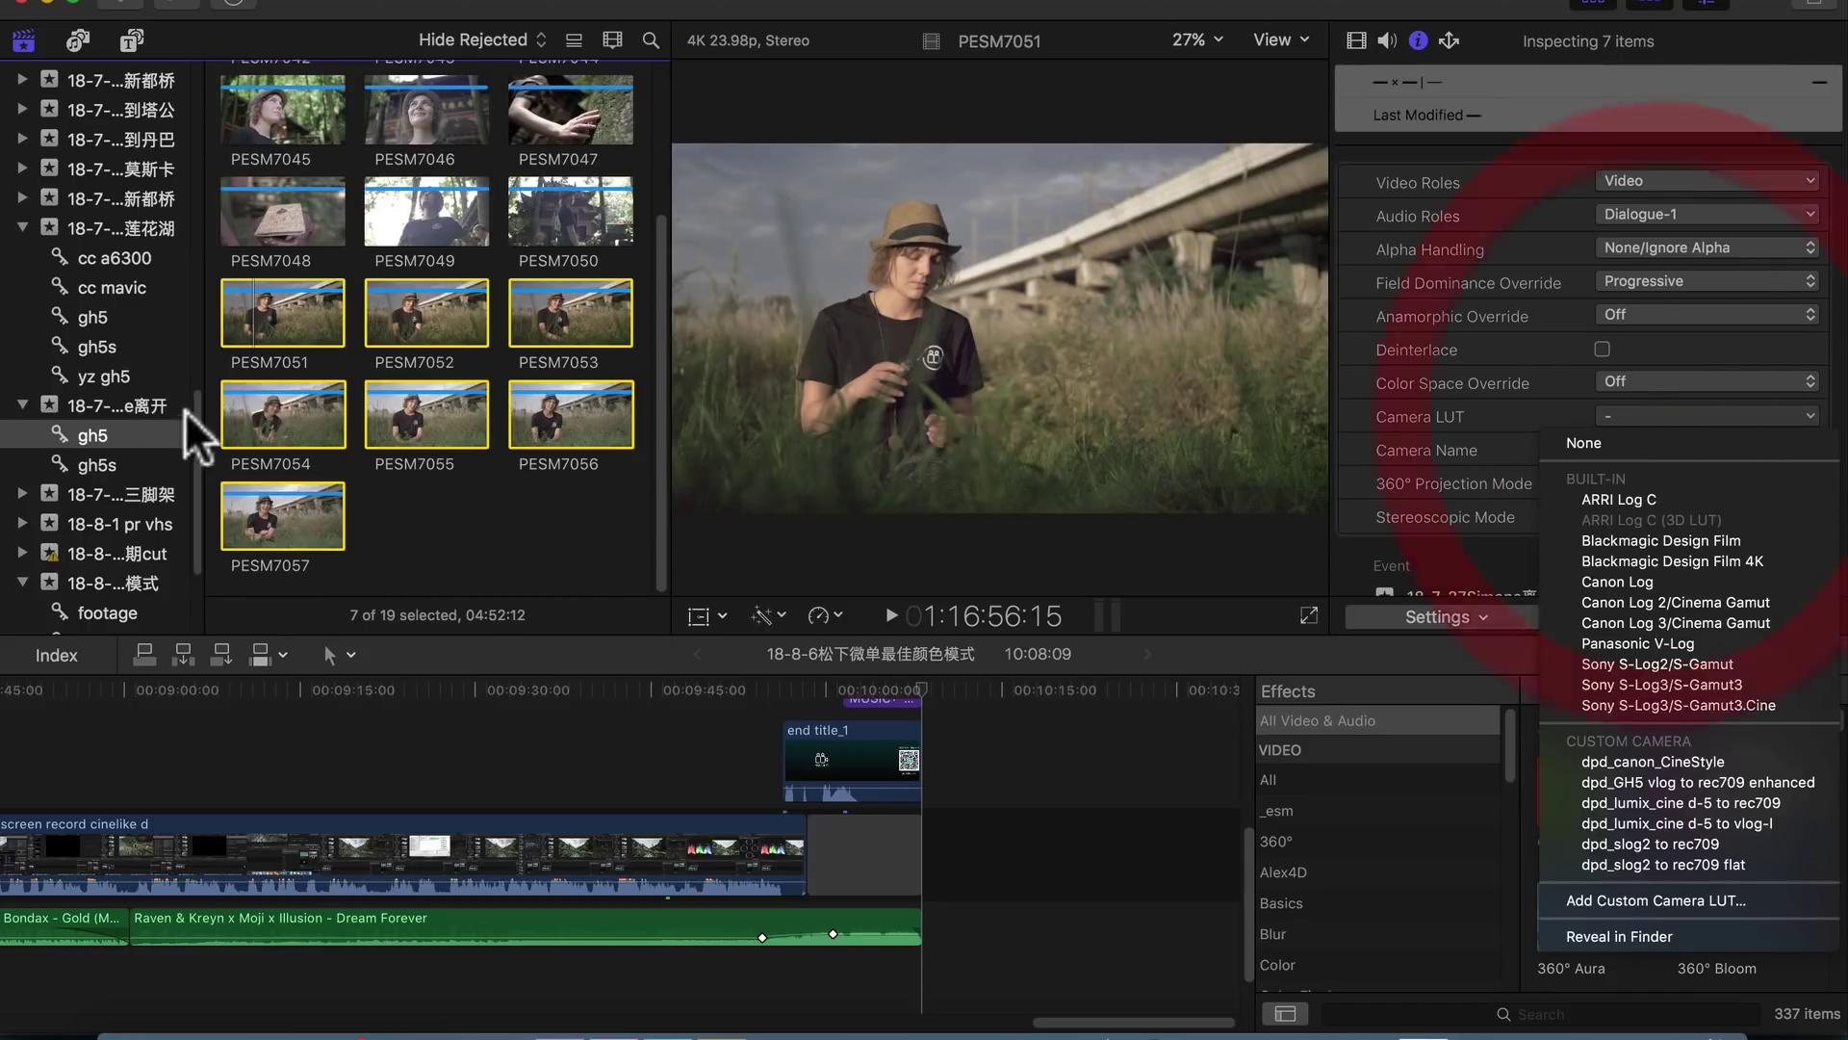
left_click(580, 481)
scroll(567, 471, "up", 3)
key("super+a")
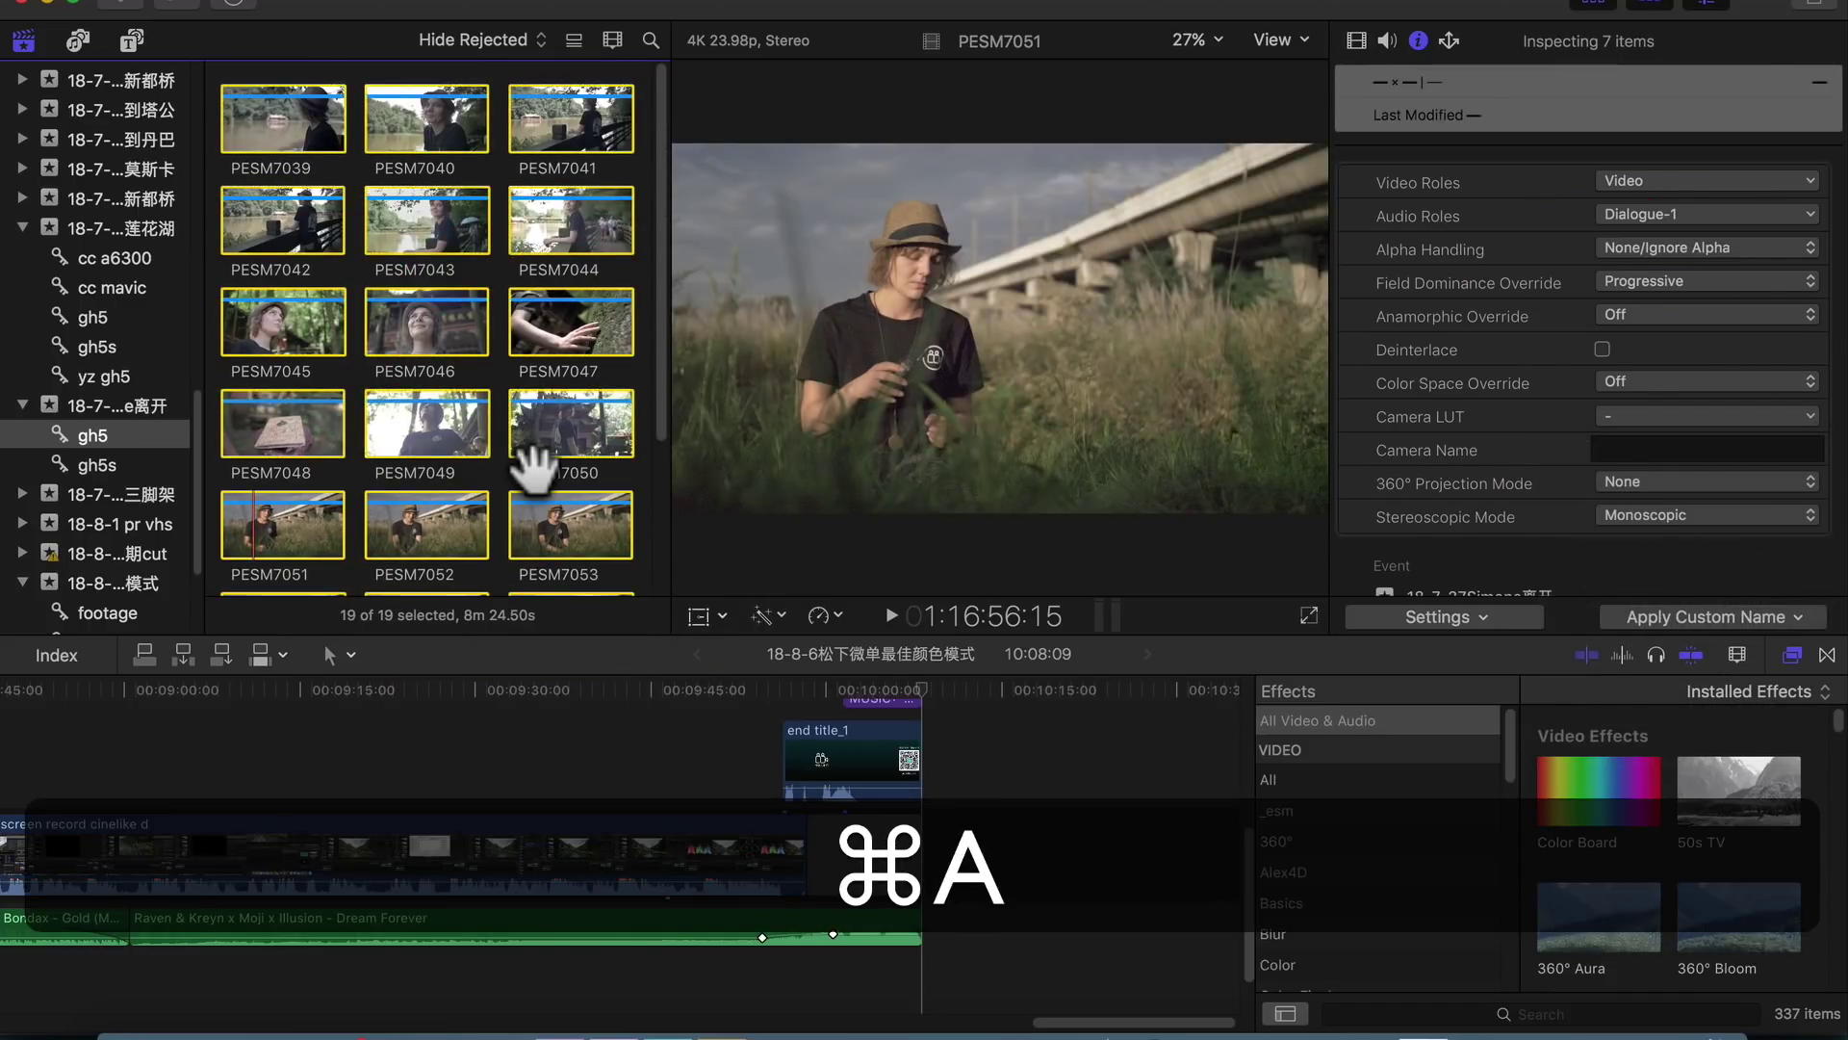
scroll(558, 399, "down", 3)
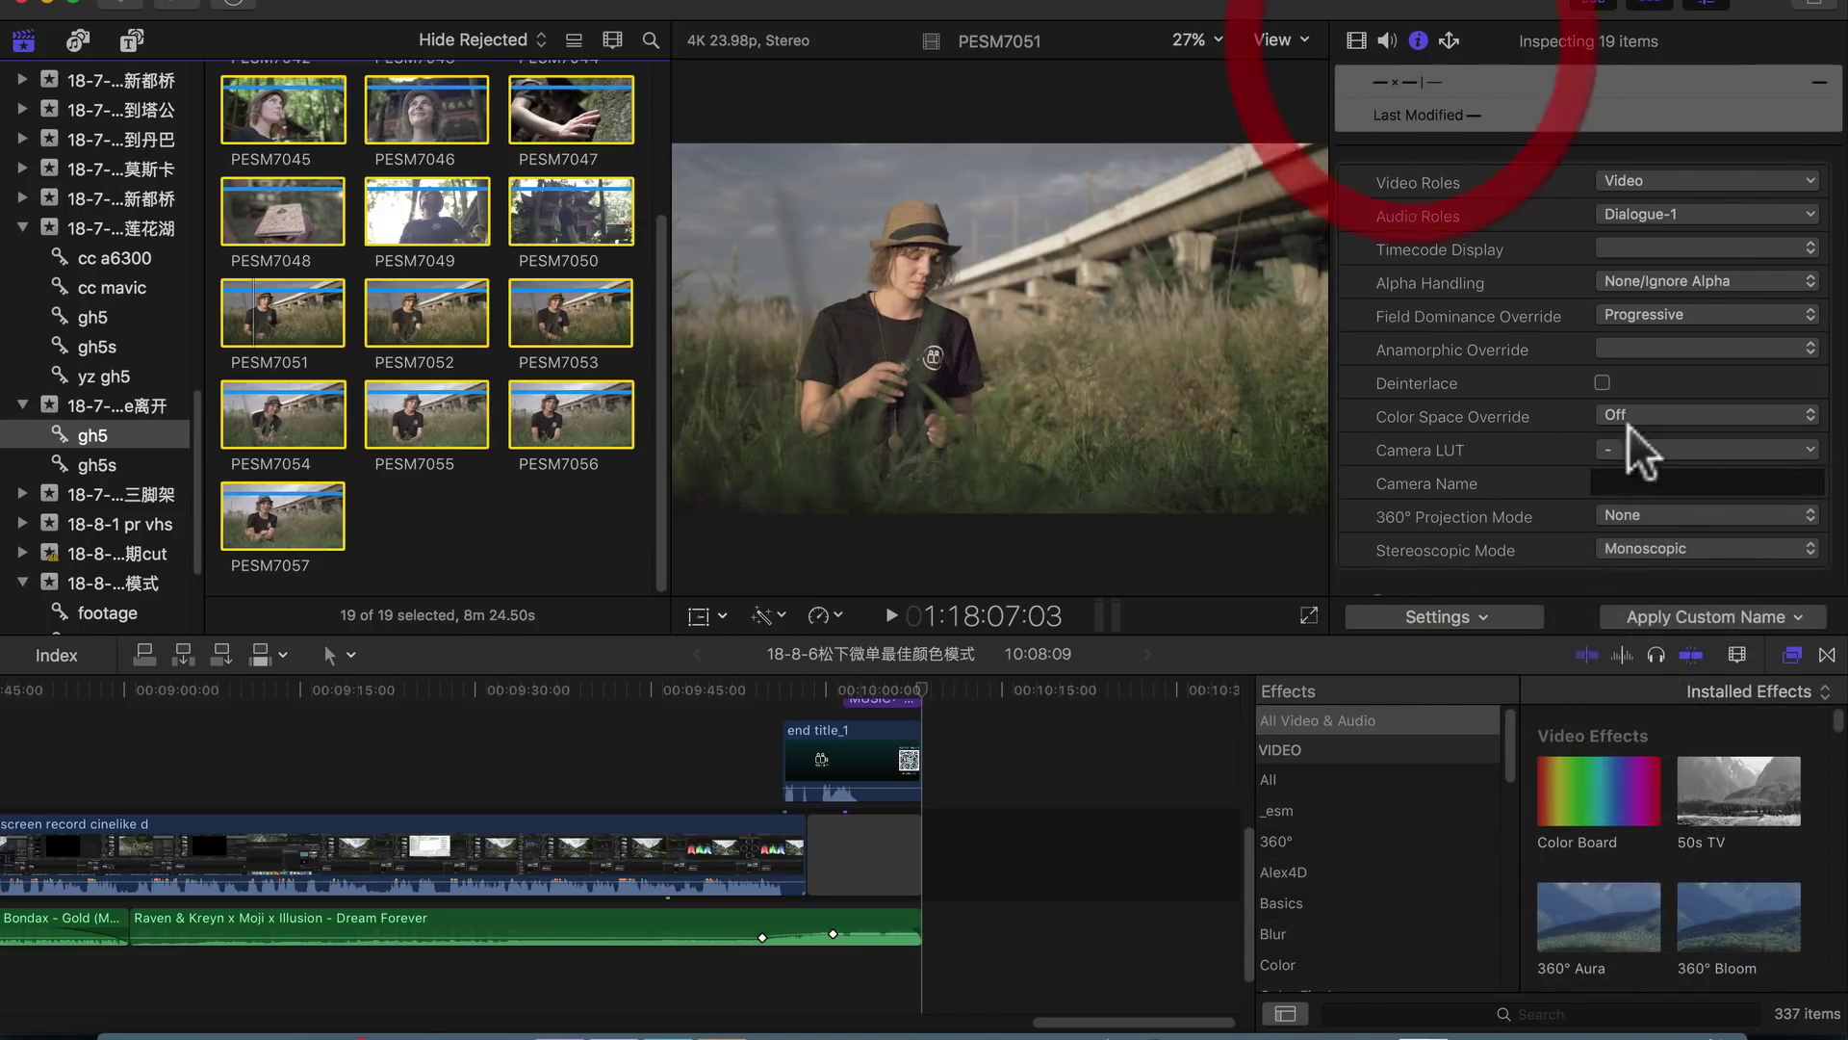
left_click(1641, 450)
left_click(1706, 835)
Enlarge the browser filmstrips and play back the graded PESM7057 clip
left_click(308, 506)
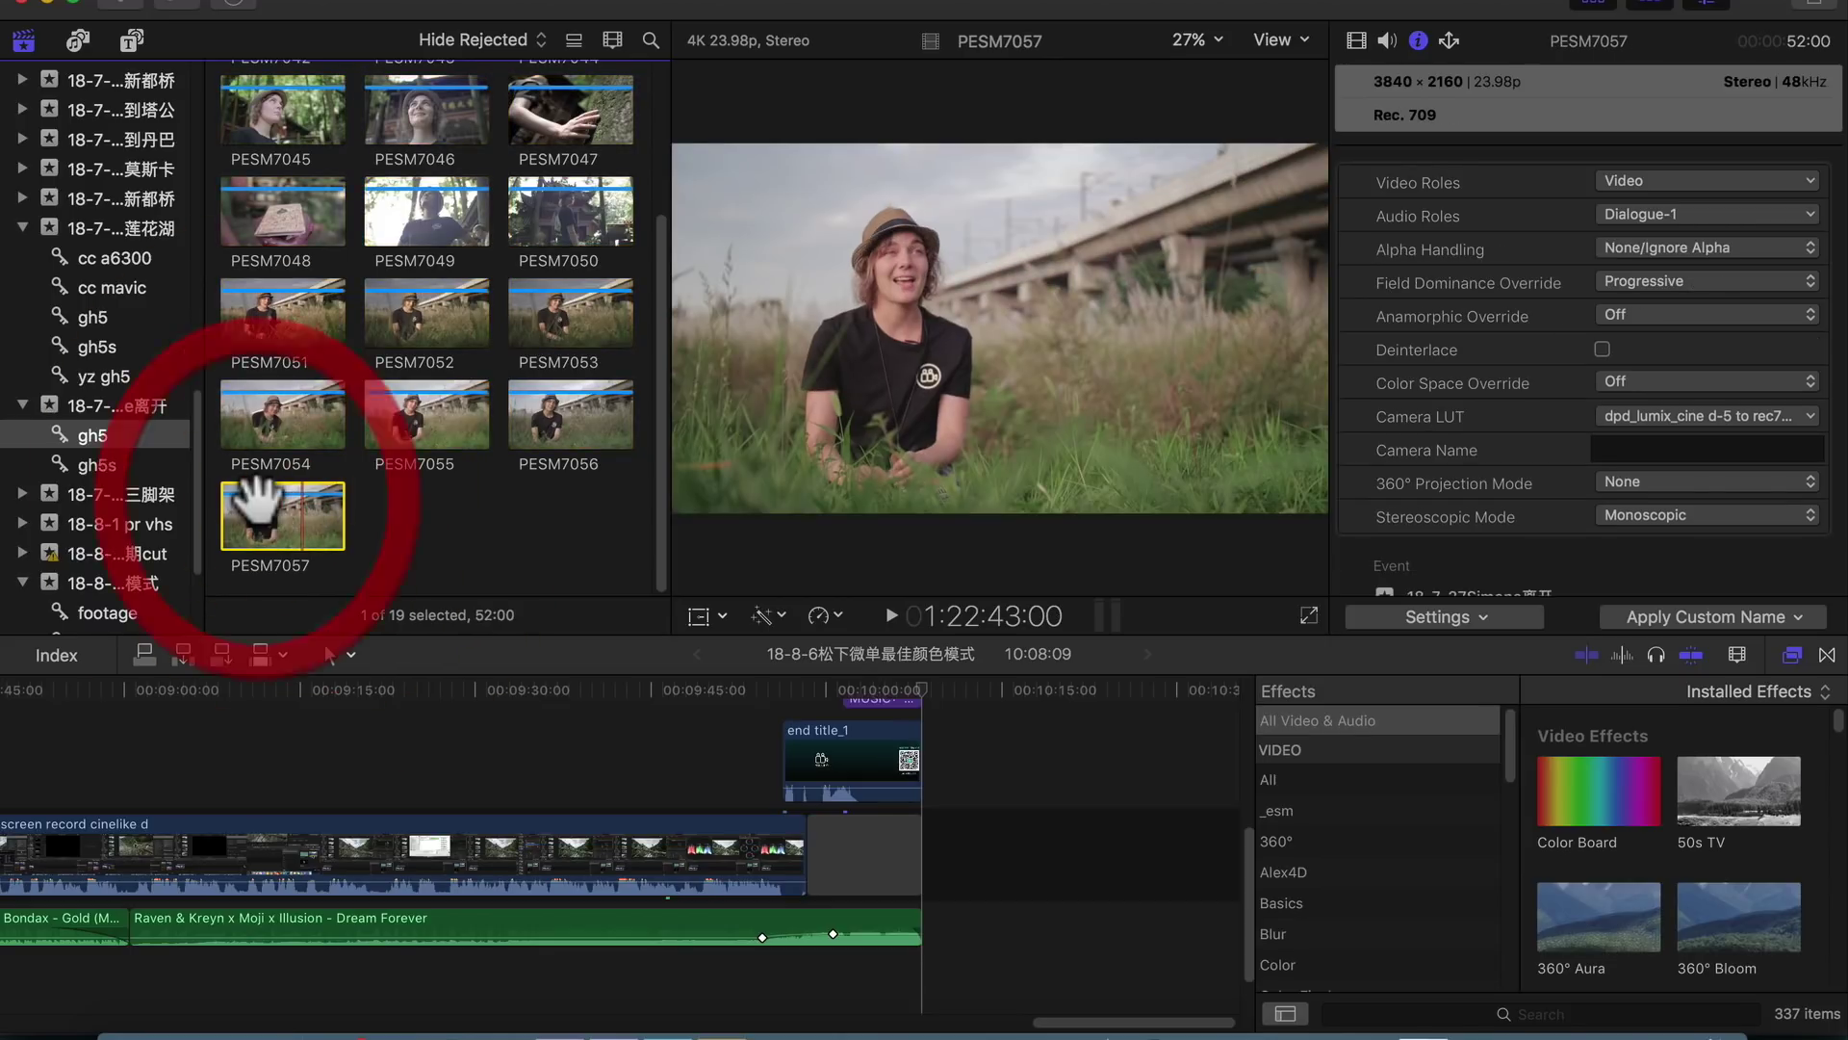
left_click(258, 499)
key("super+equal")
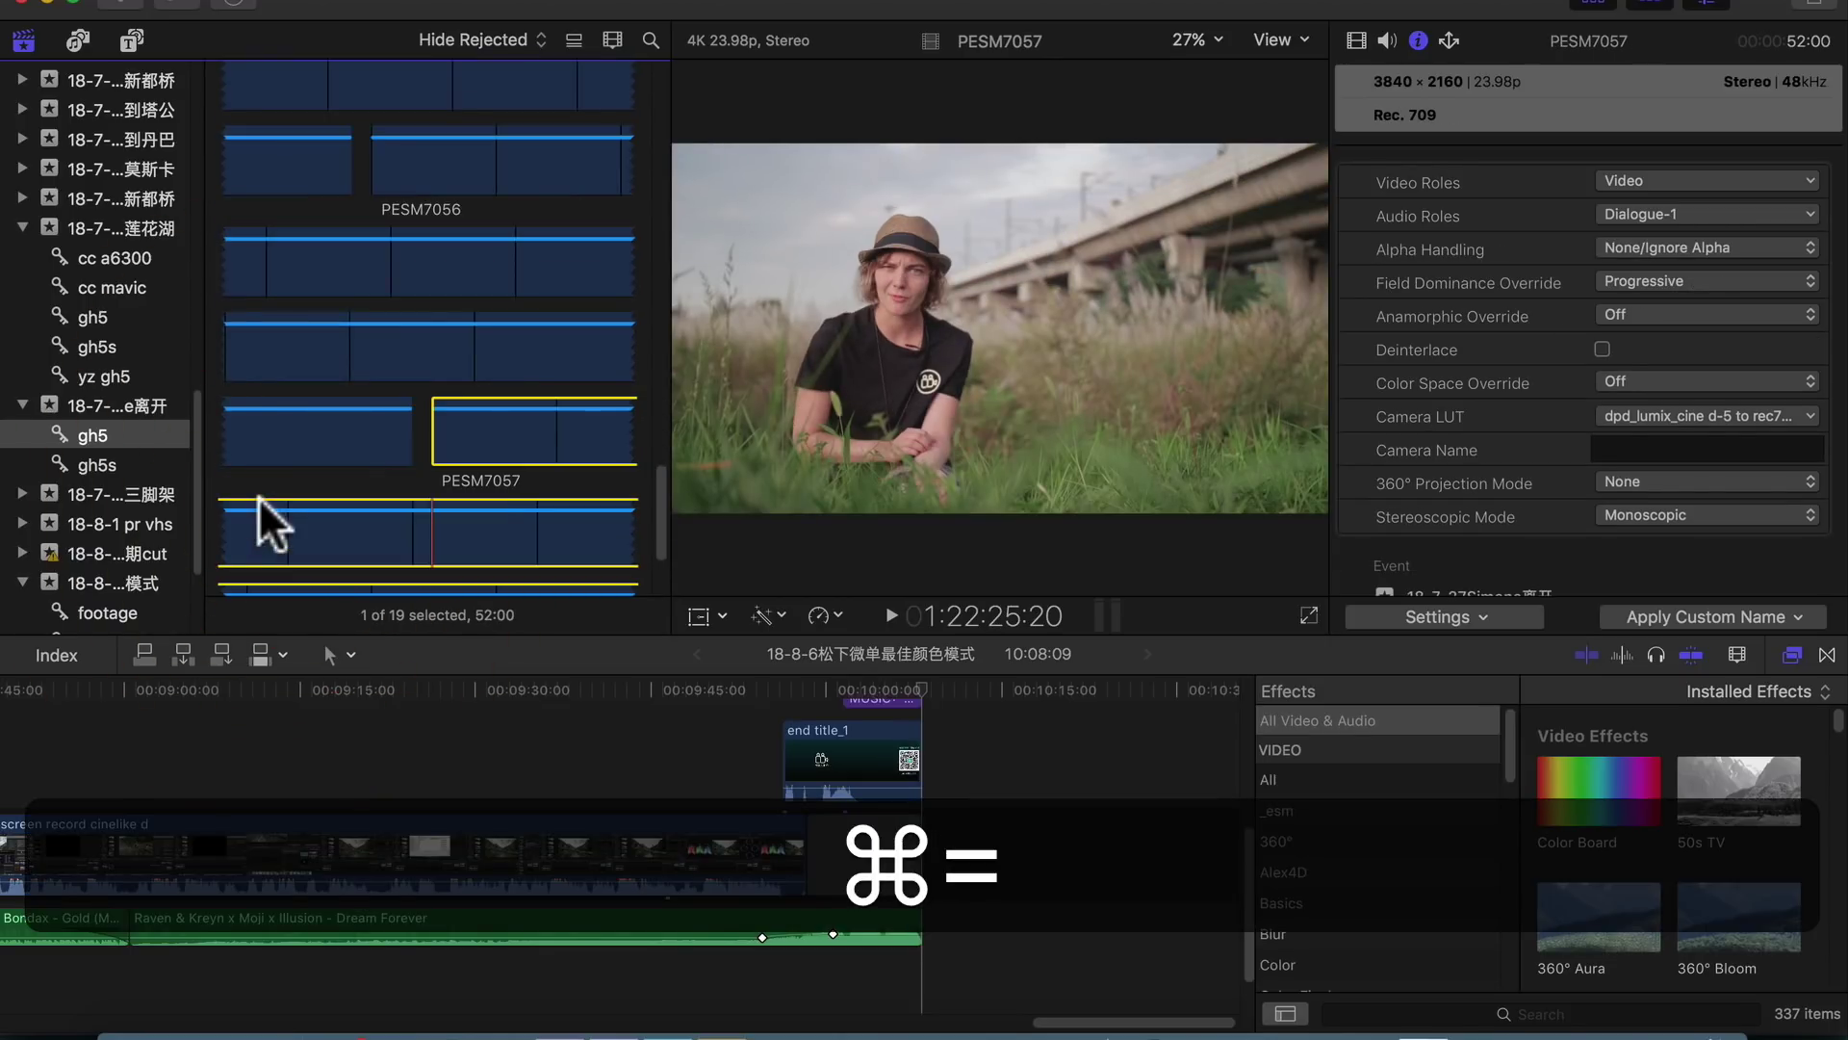
scroll(310, 516, "down", 3)
scroll(462, 466, "down", 1)
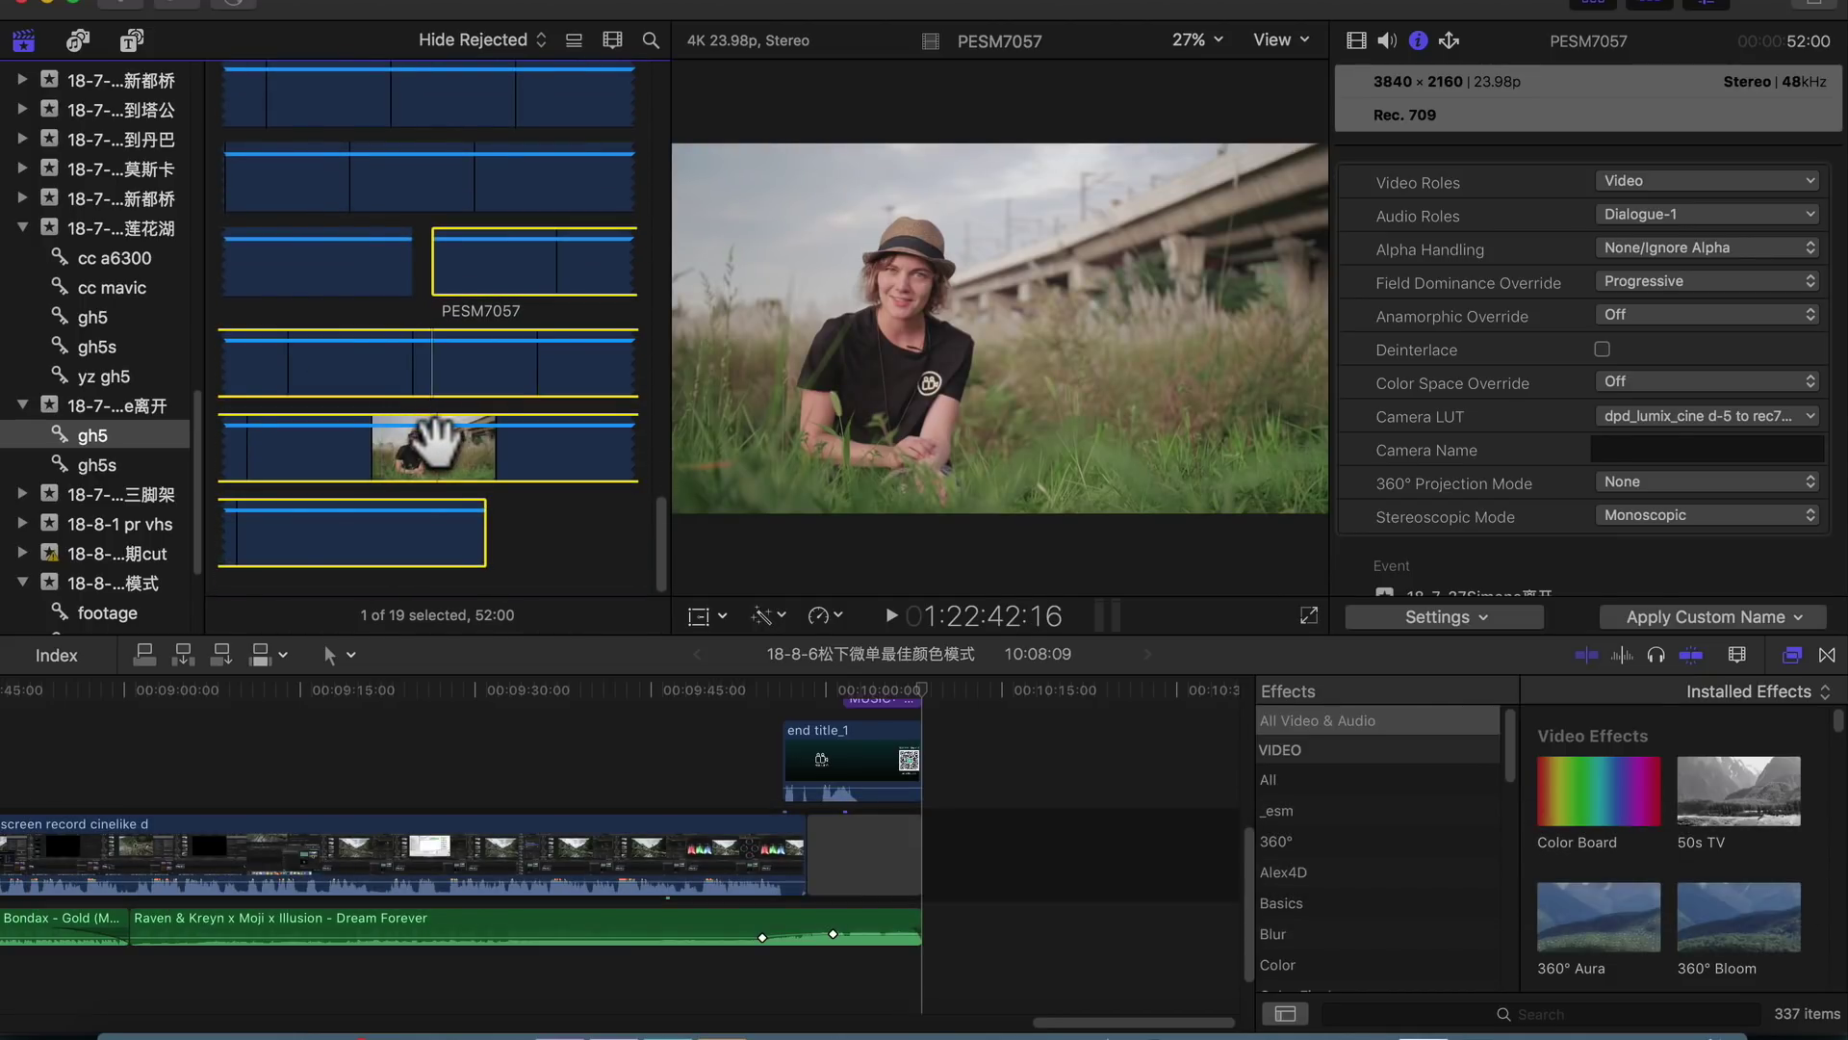
left_click(433, 445)
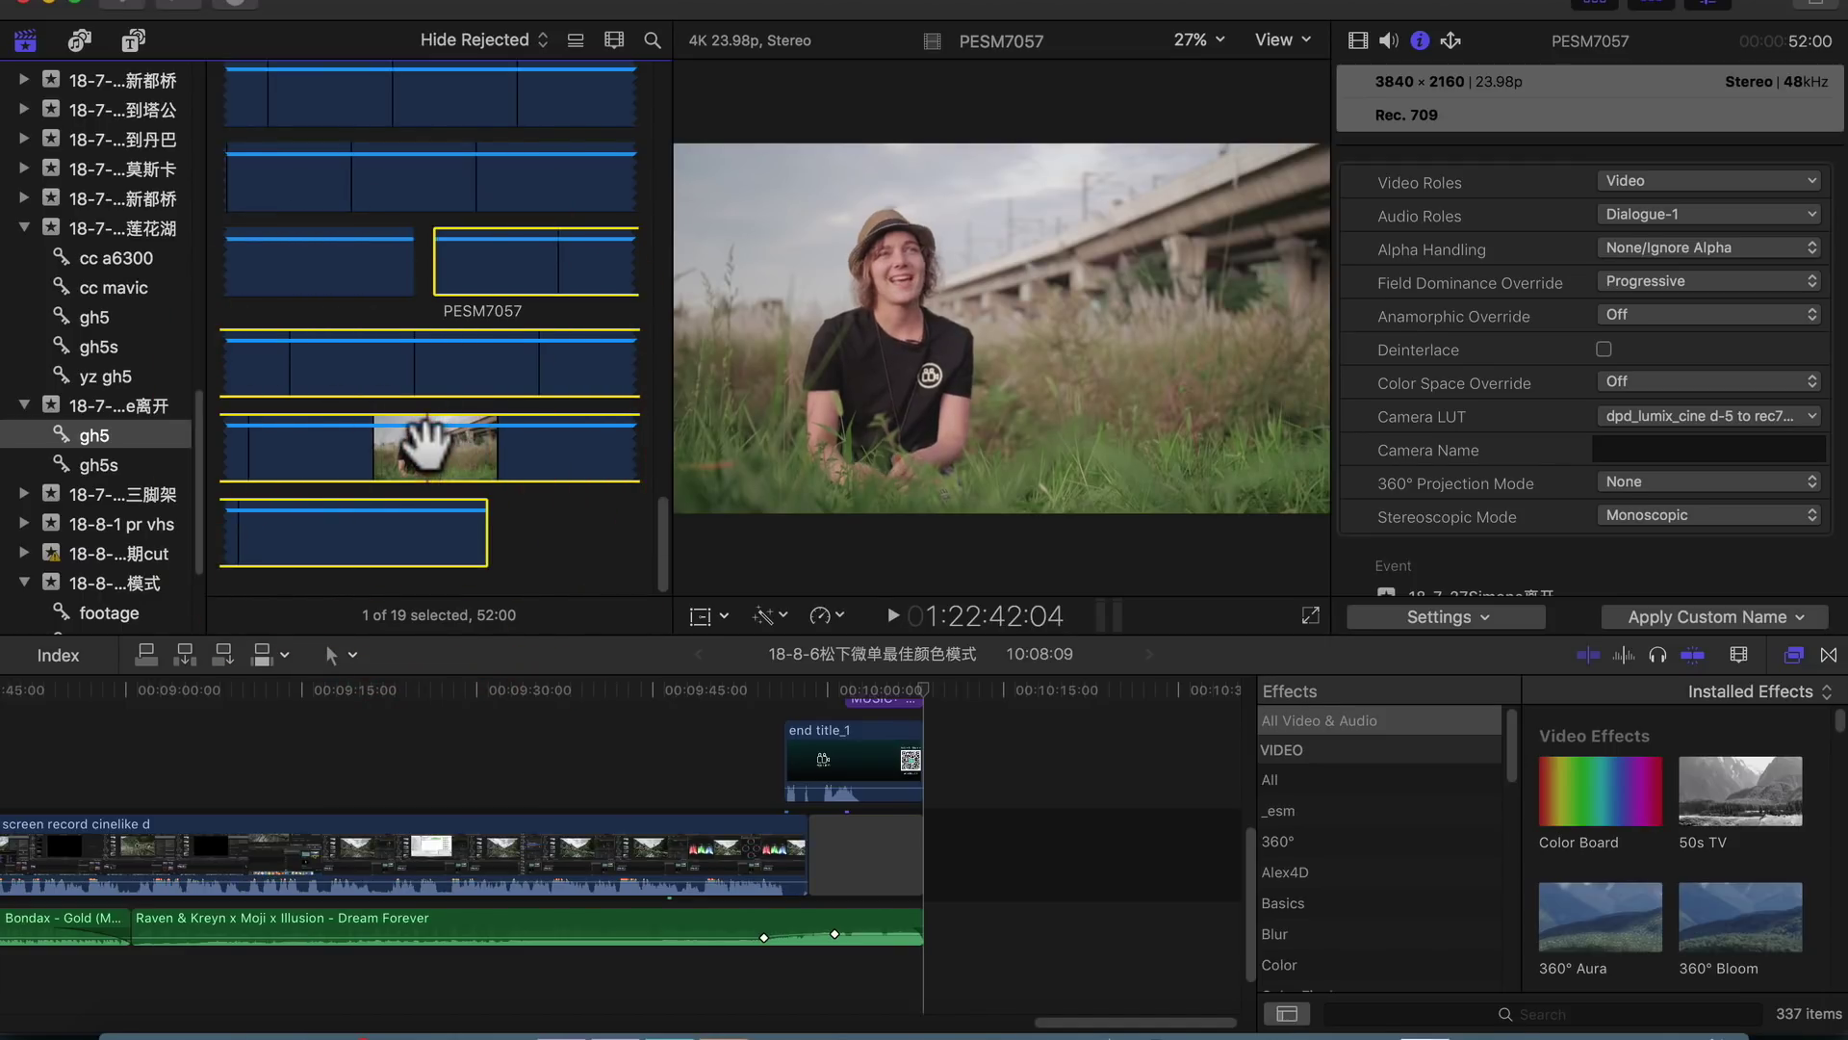
key("space")
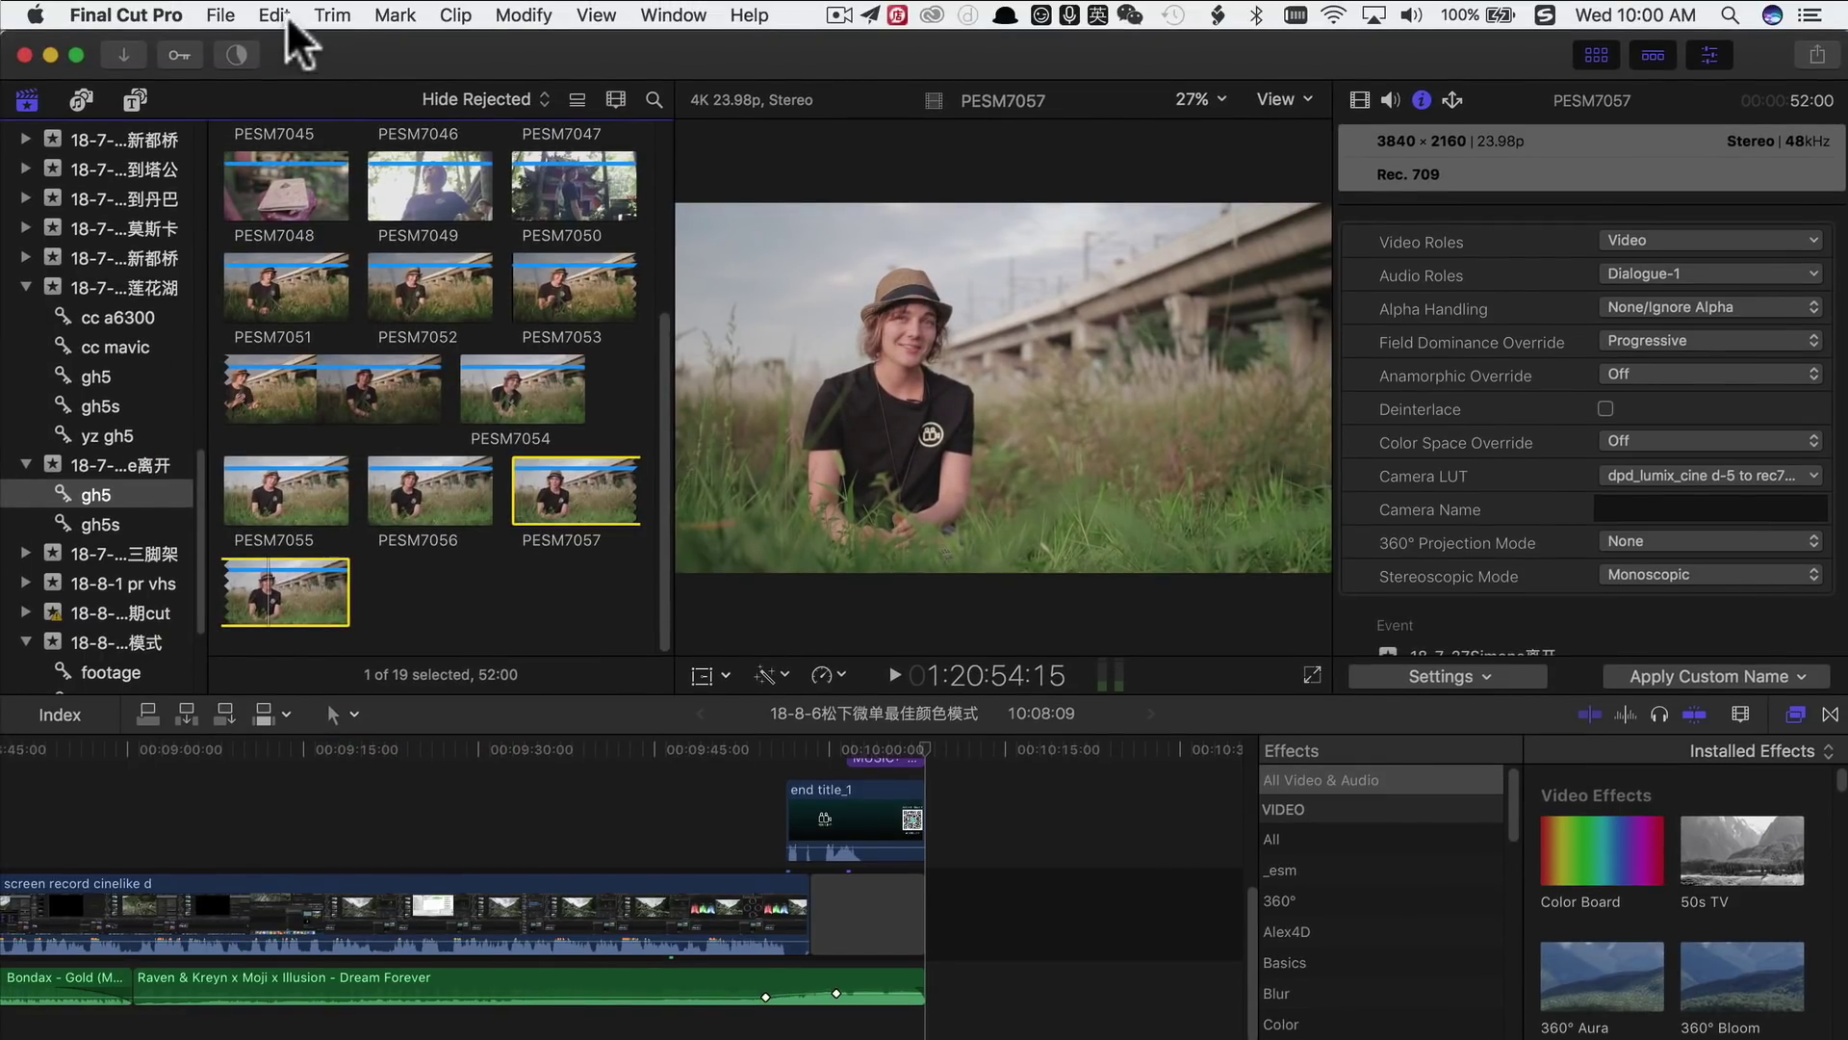
left_click(220, 15)
mouse_move(245, 271)
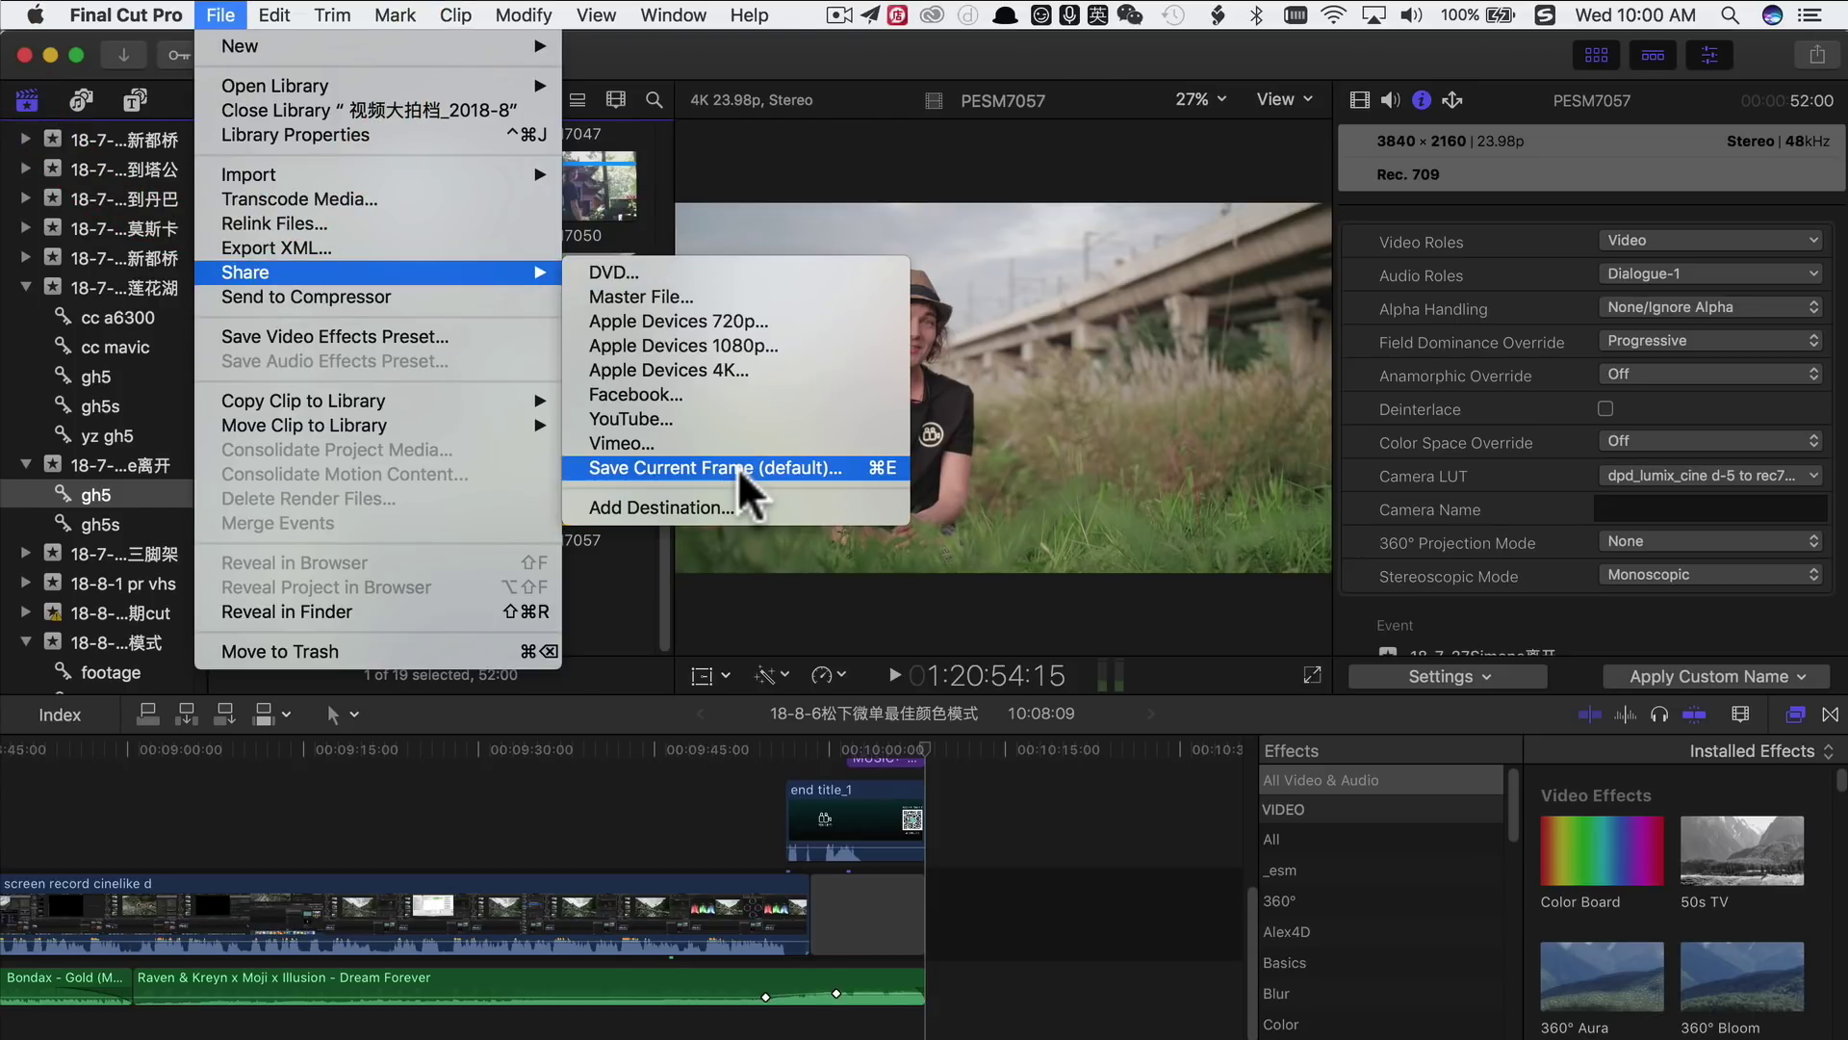
left_click(732, 469)
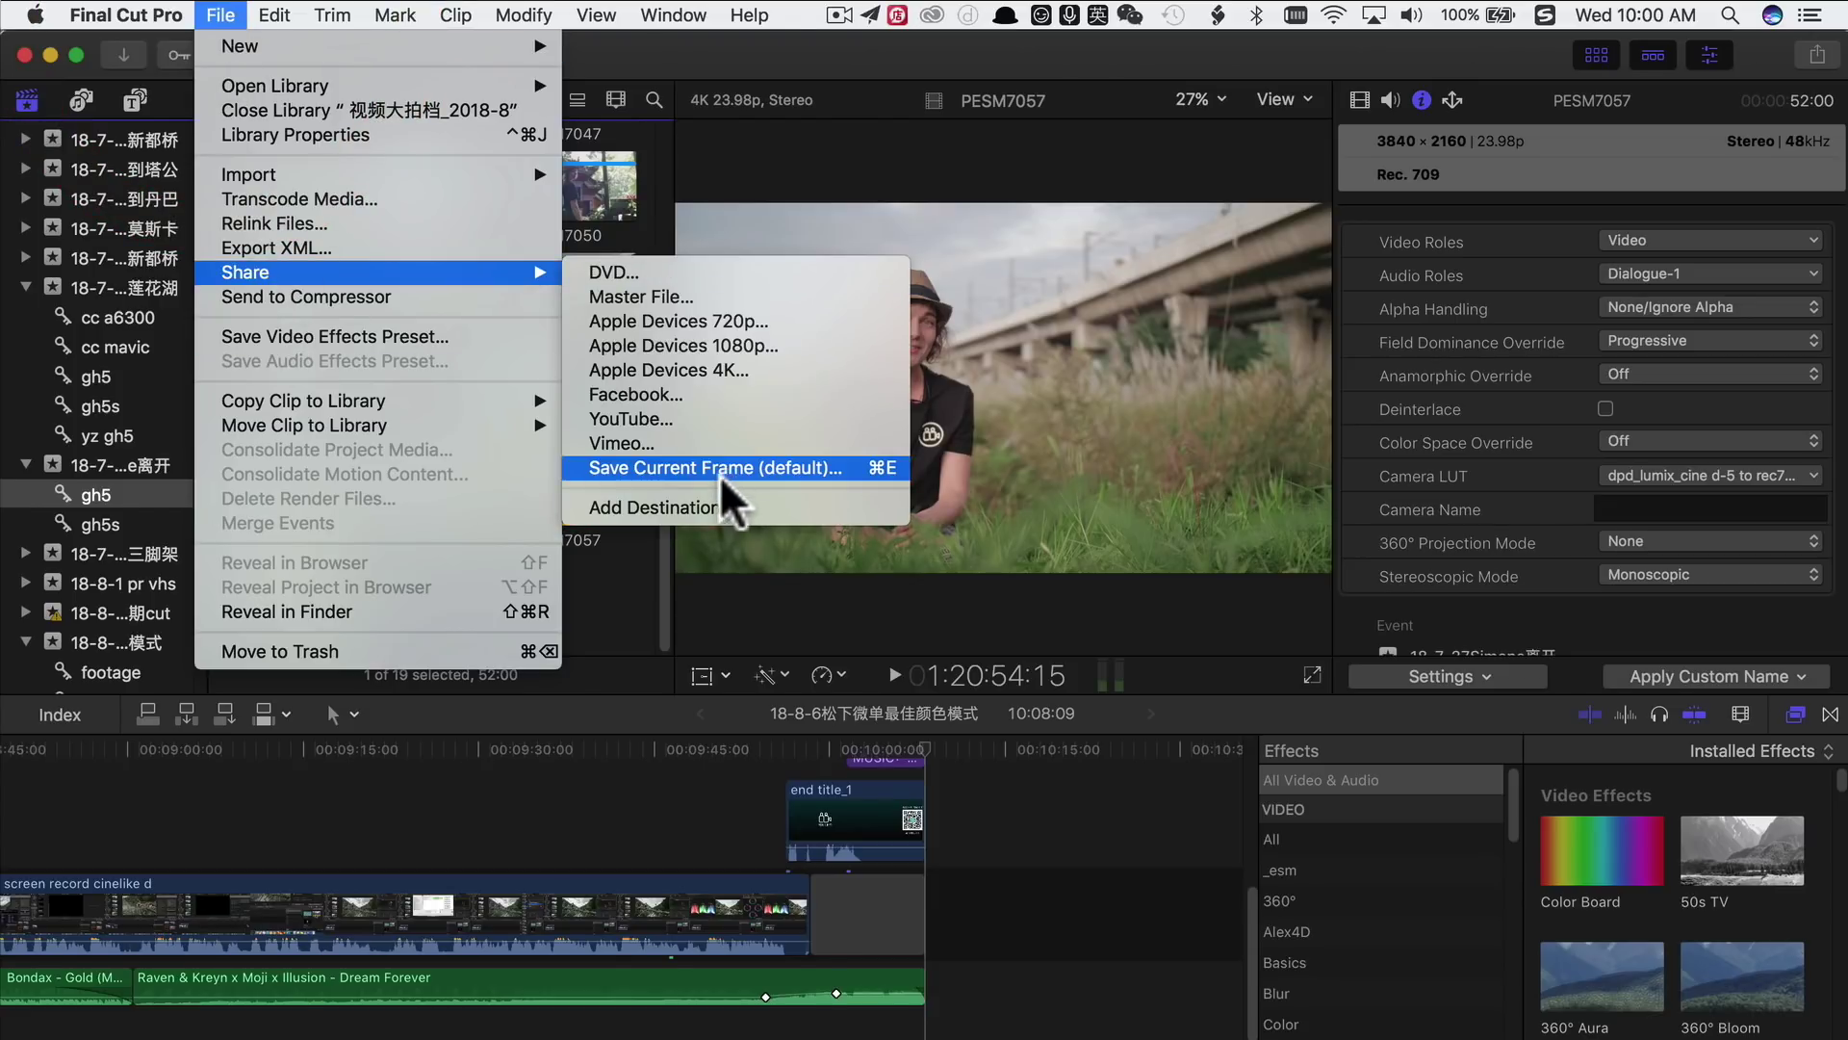
left_click(714, 506)
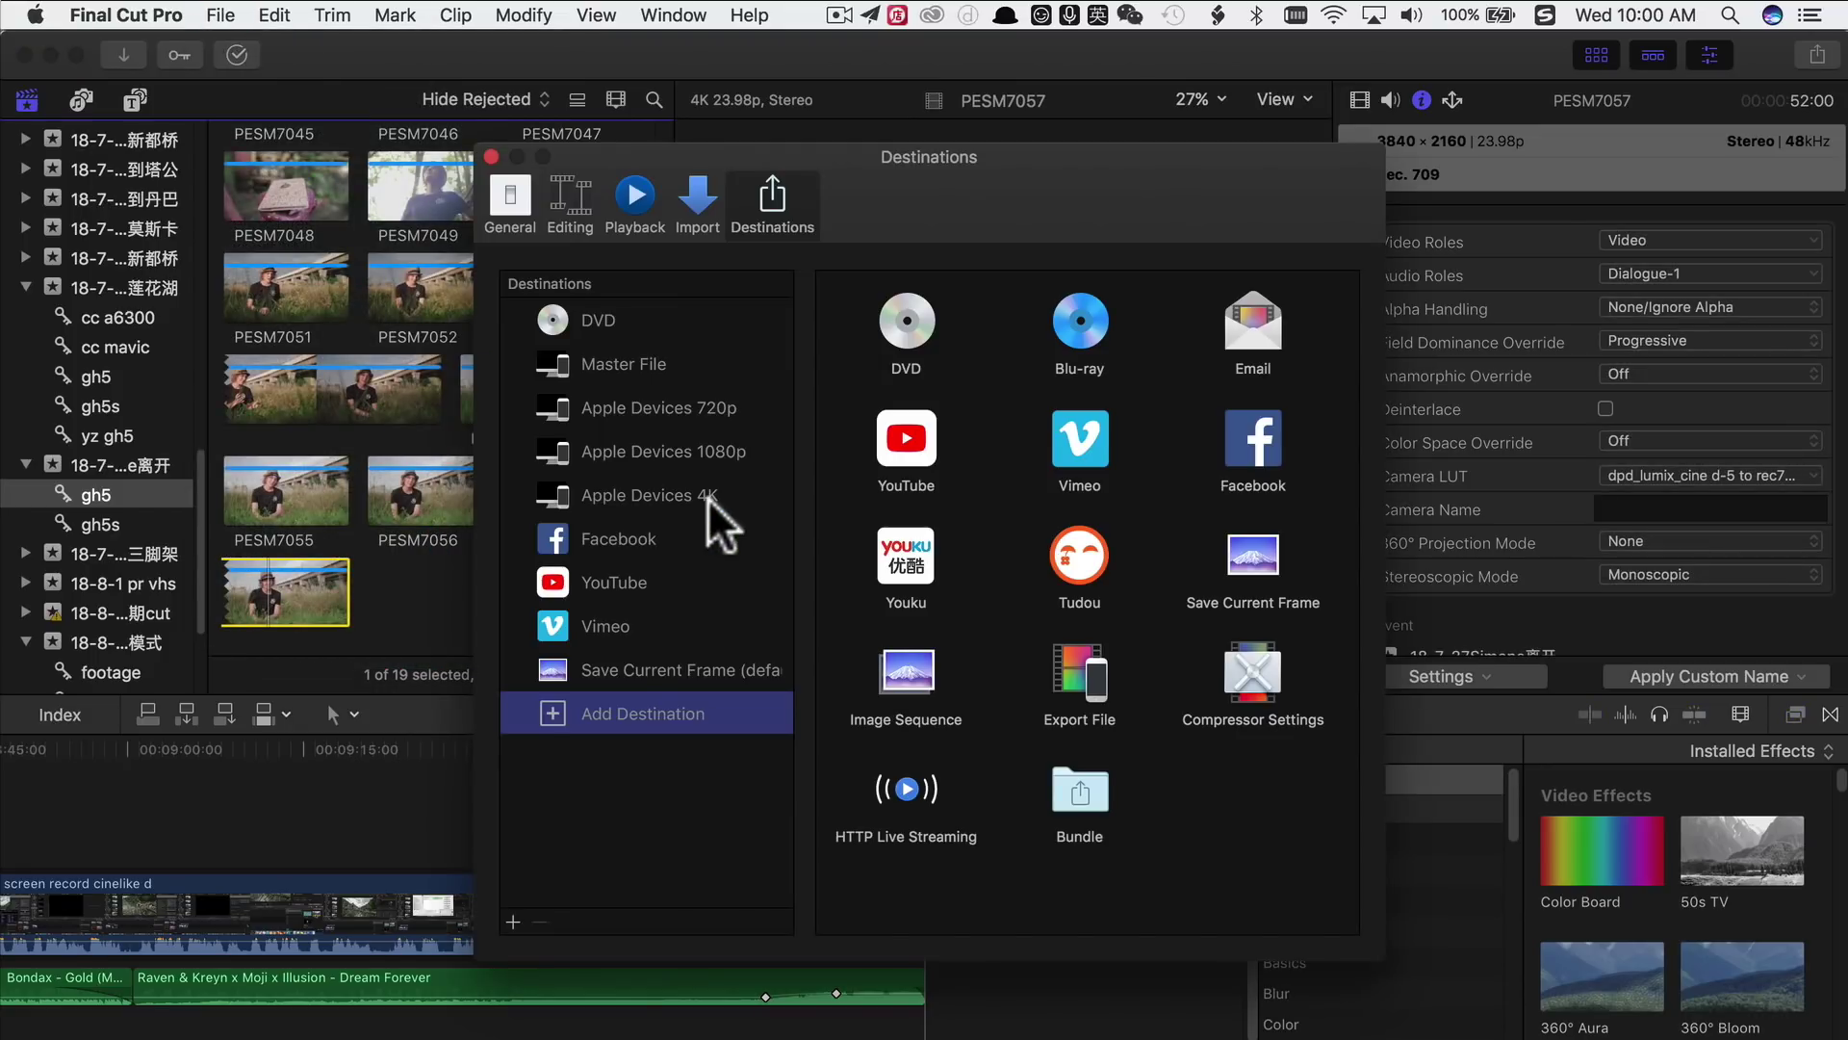
left_click(1244, 549)
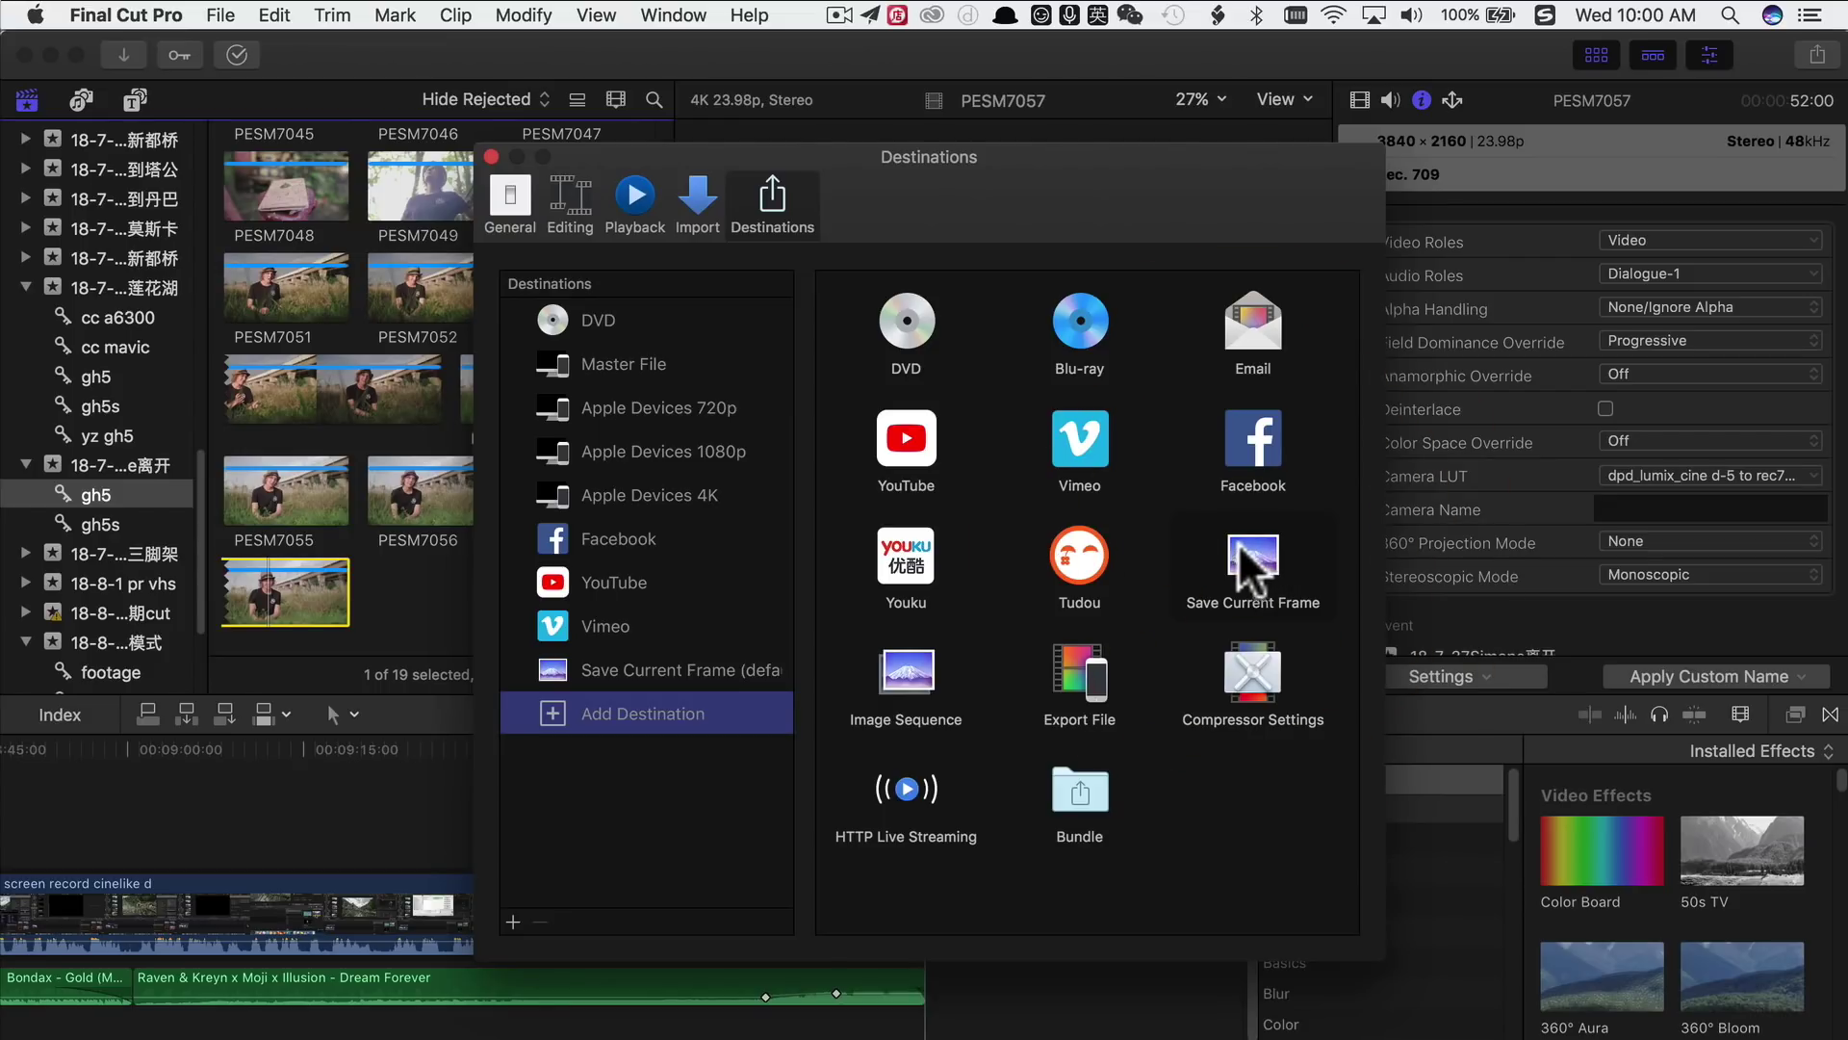
right_click(615, 667)
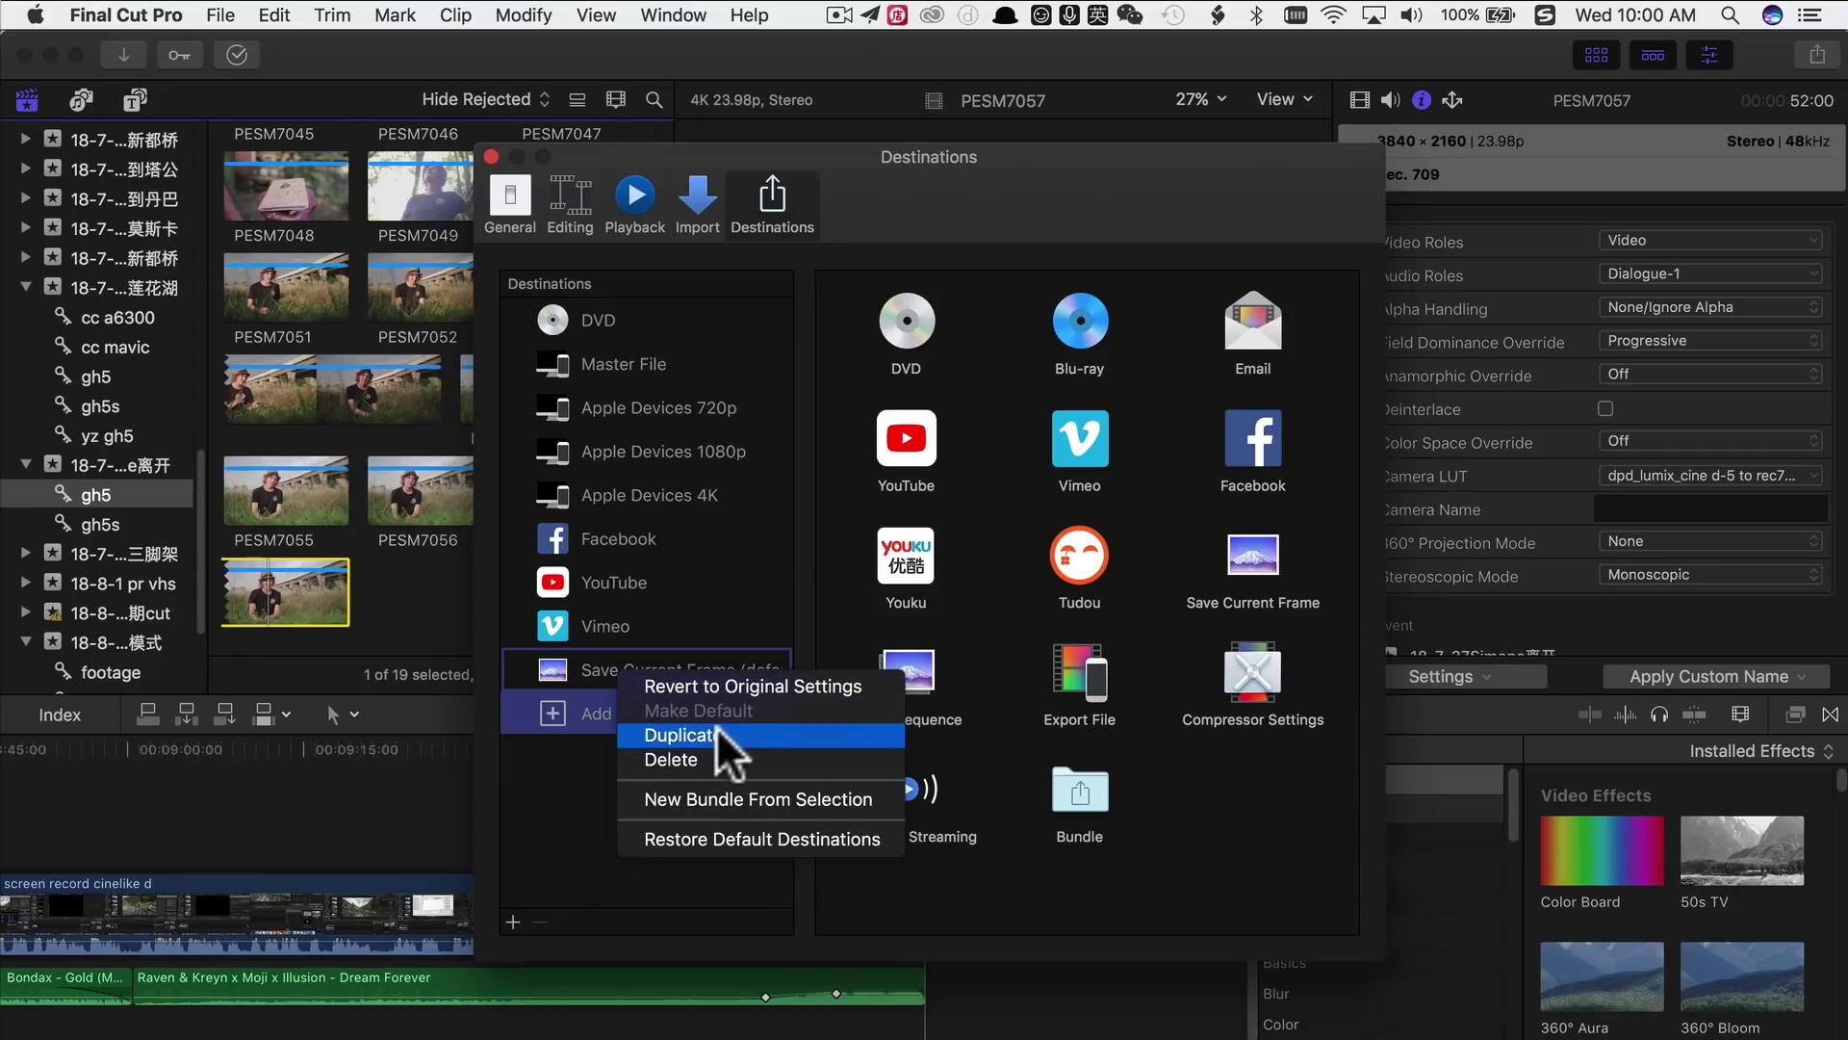
left_click(1174, 830)
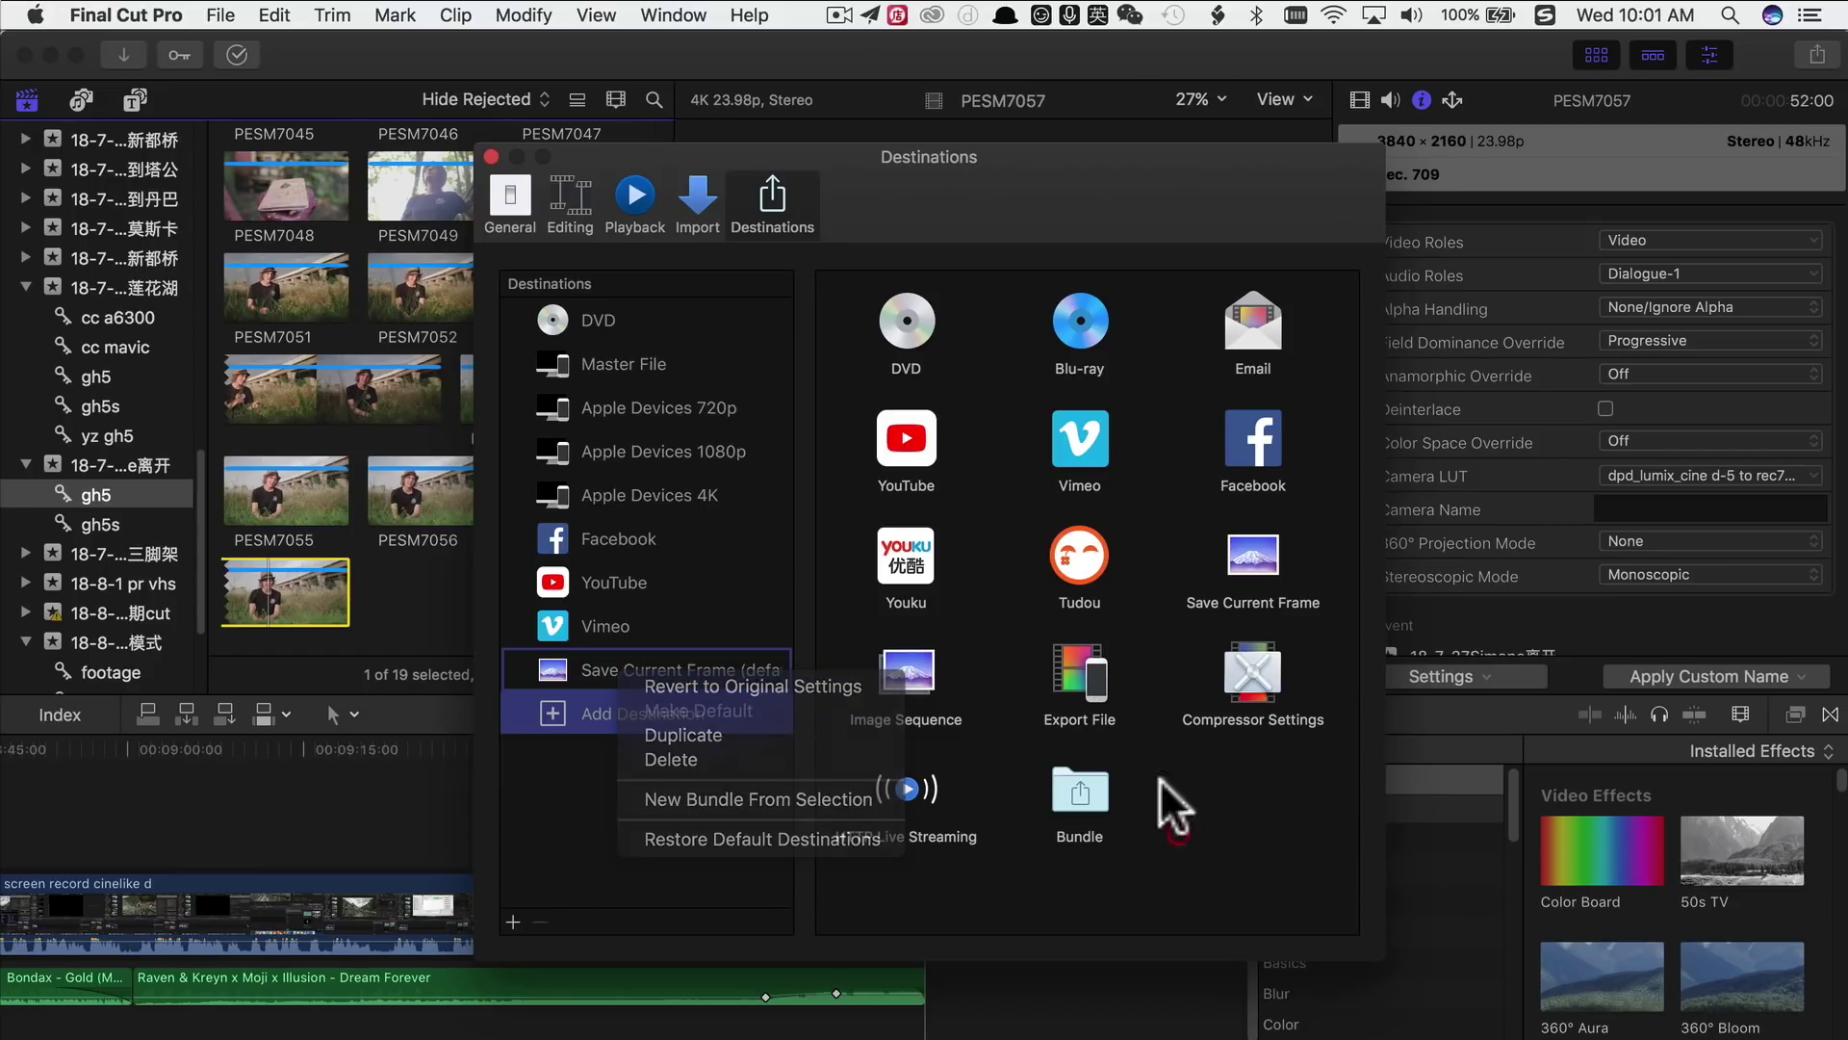
left_click(493, 147)
left_click(261, 584)
key("super+e")
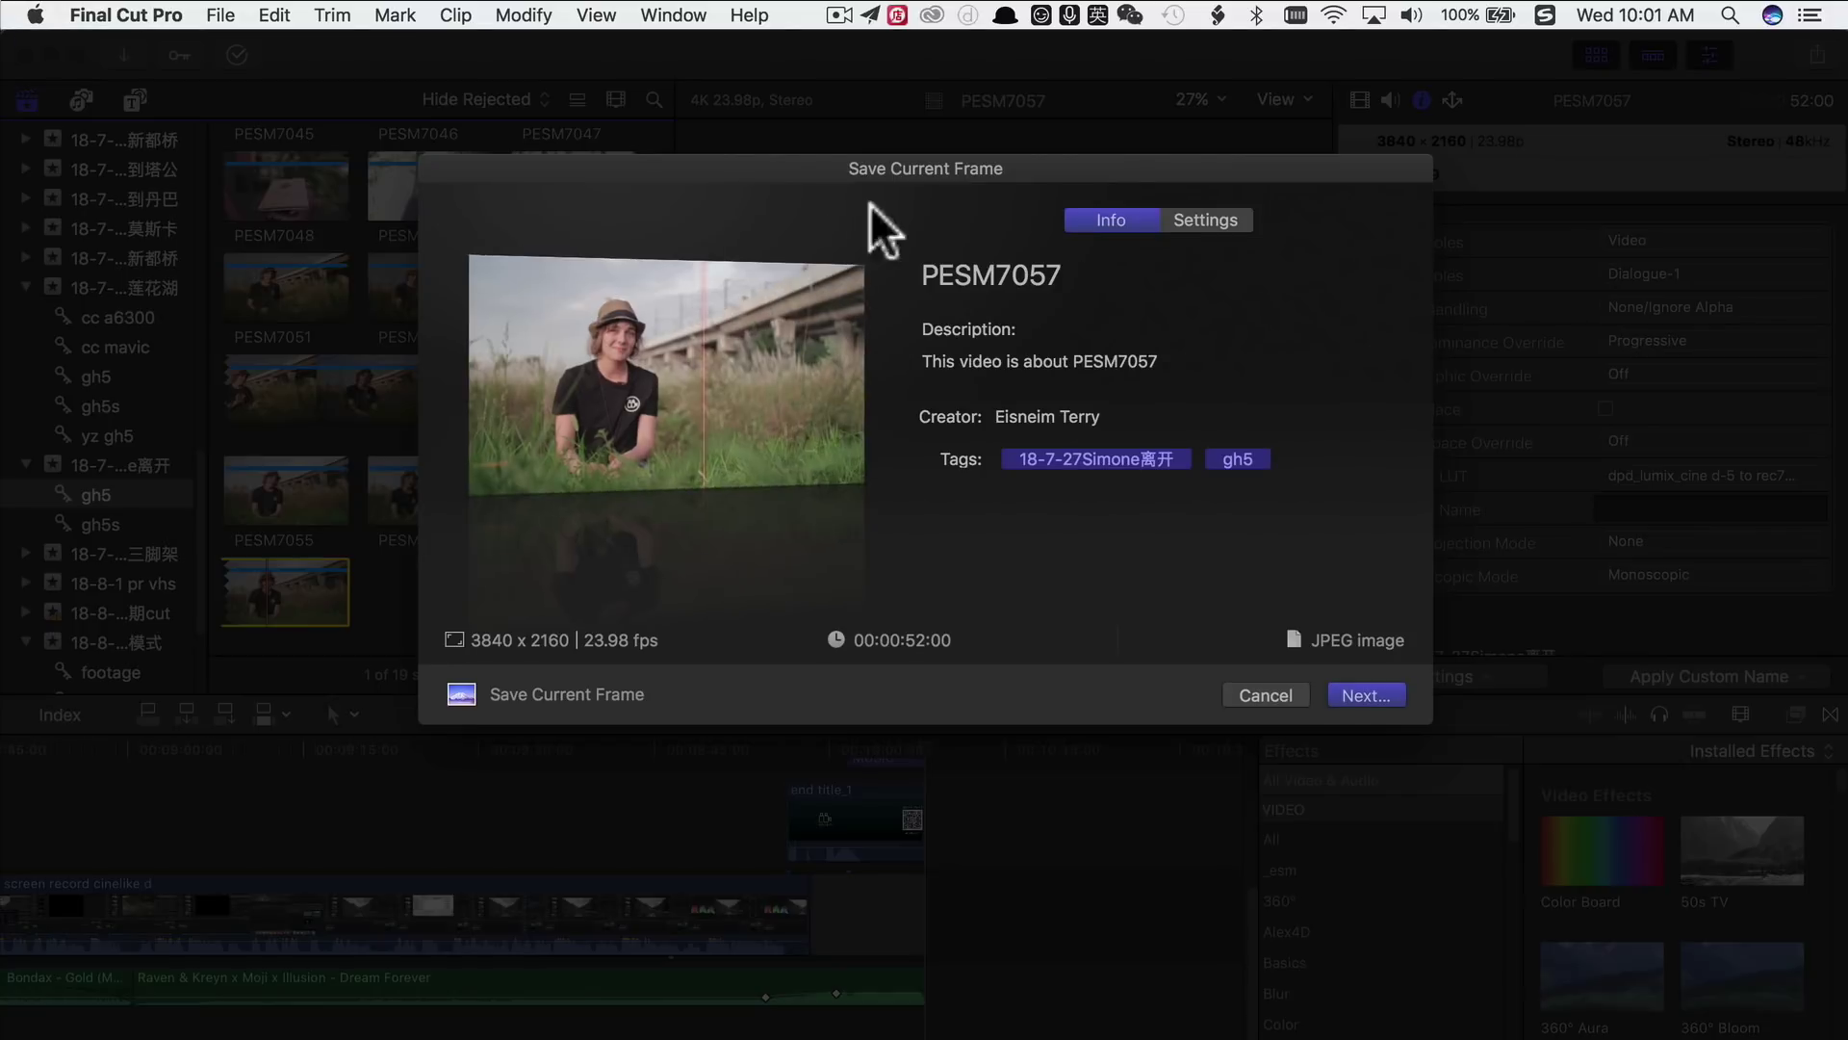
Check the JPEG still-frame export settings for PESM7057 and PESM7045, cancelling each, then bring Finder forward
left_click(1205, 219)
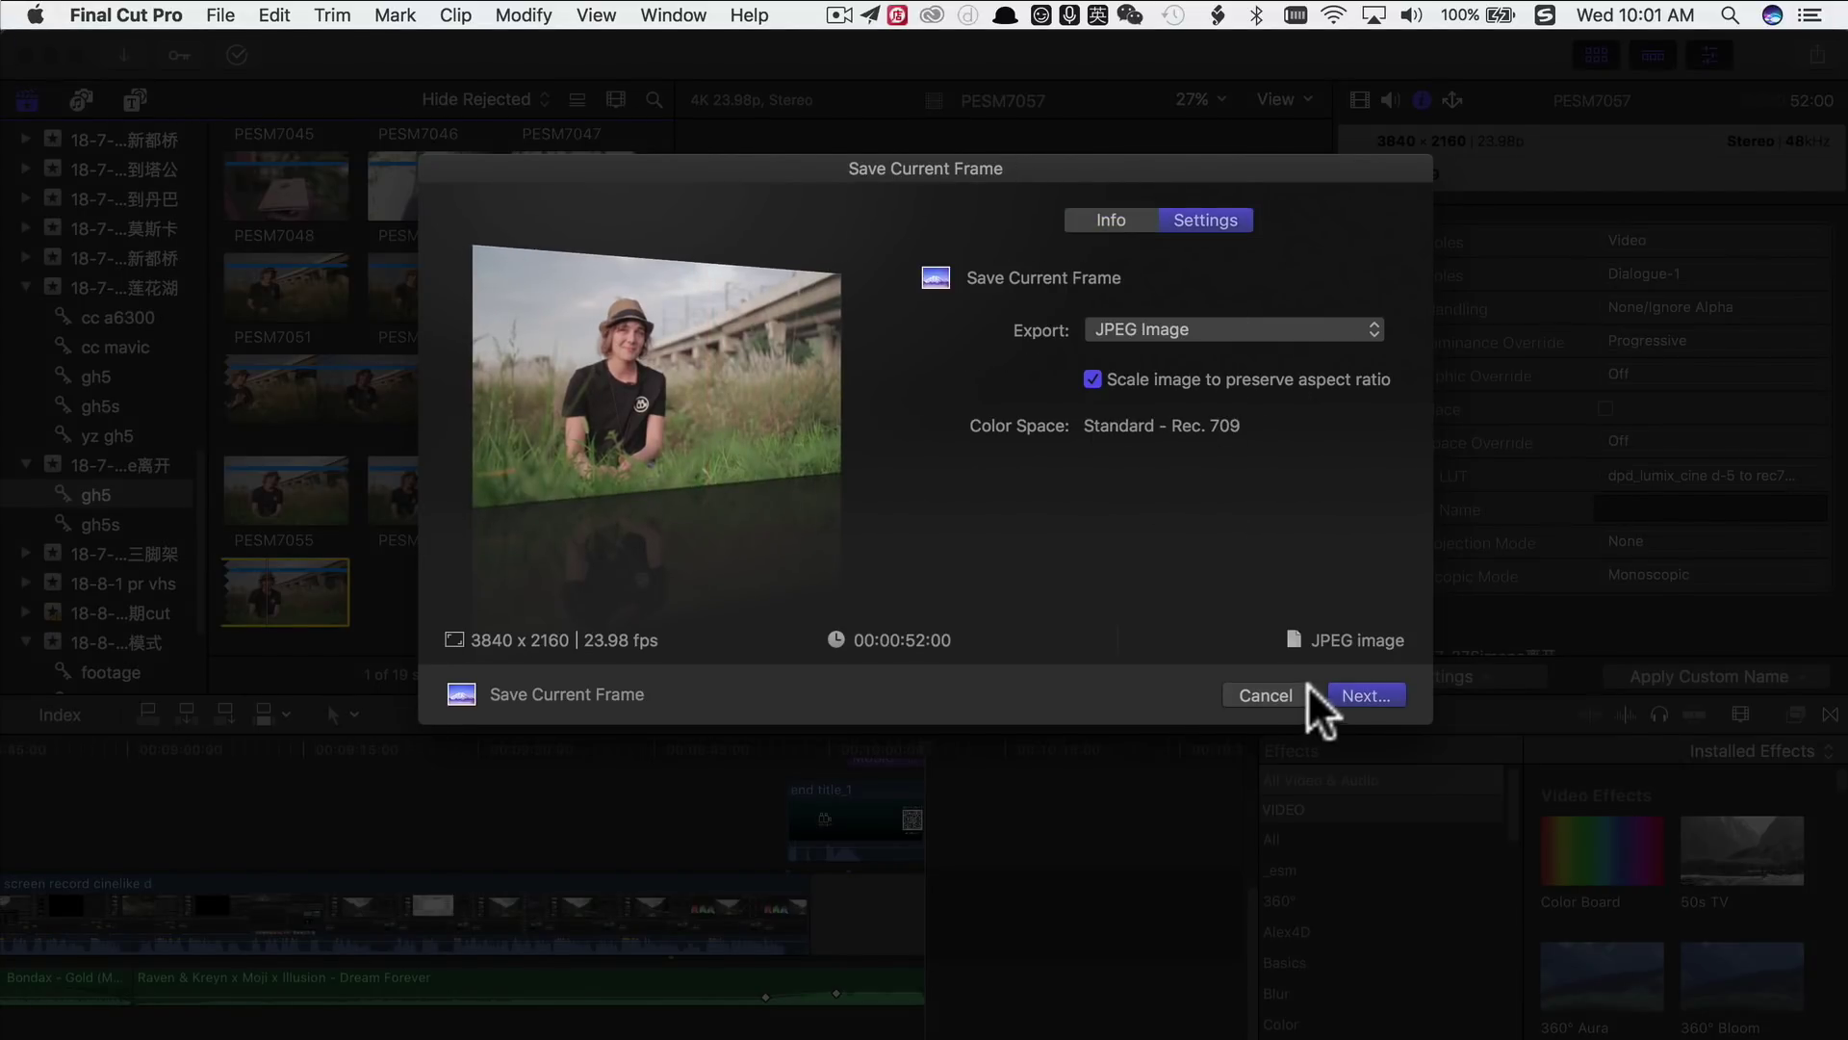
left_click(1285, 695)
left_click(285, 193)
key("super+e")
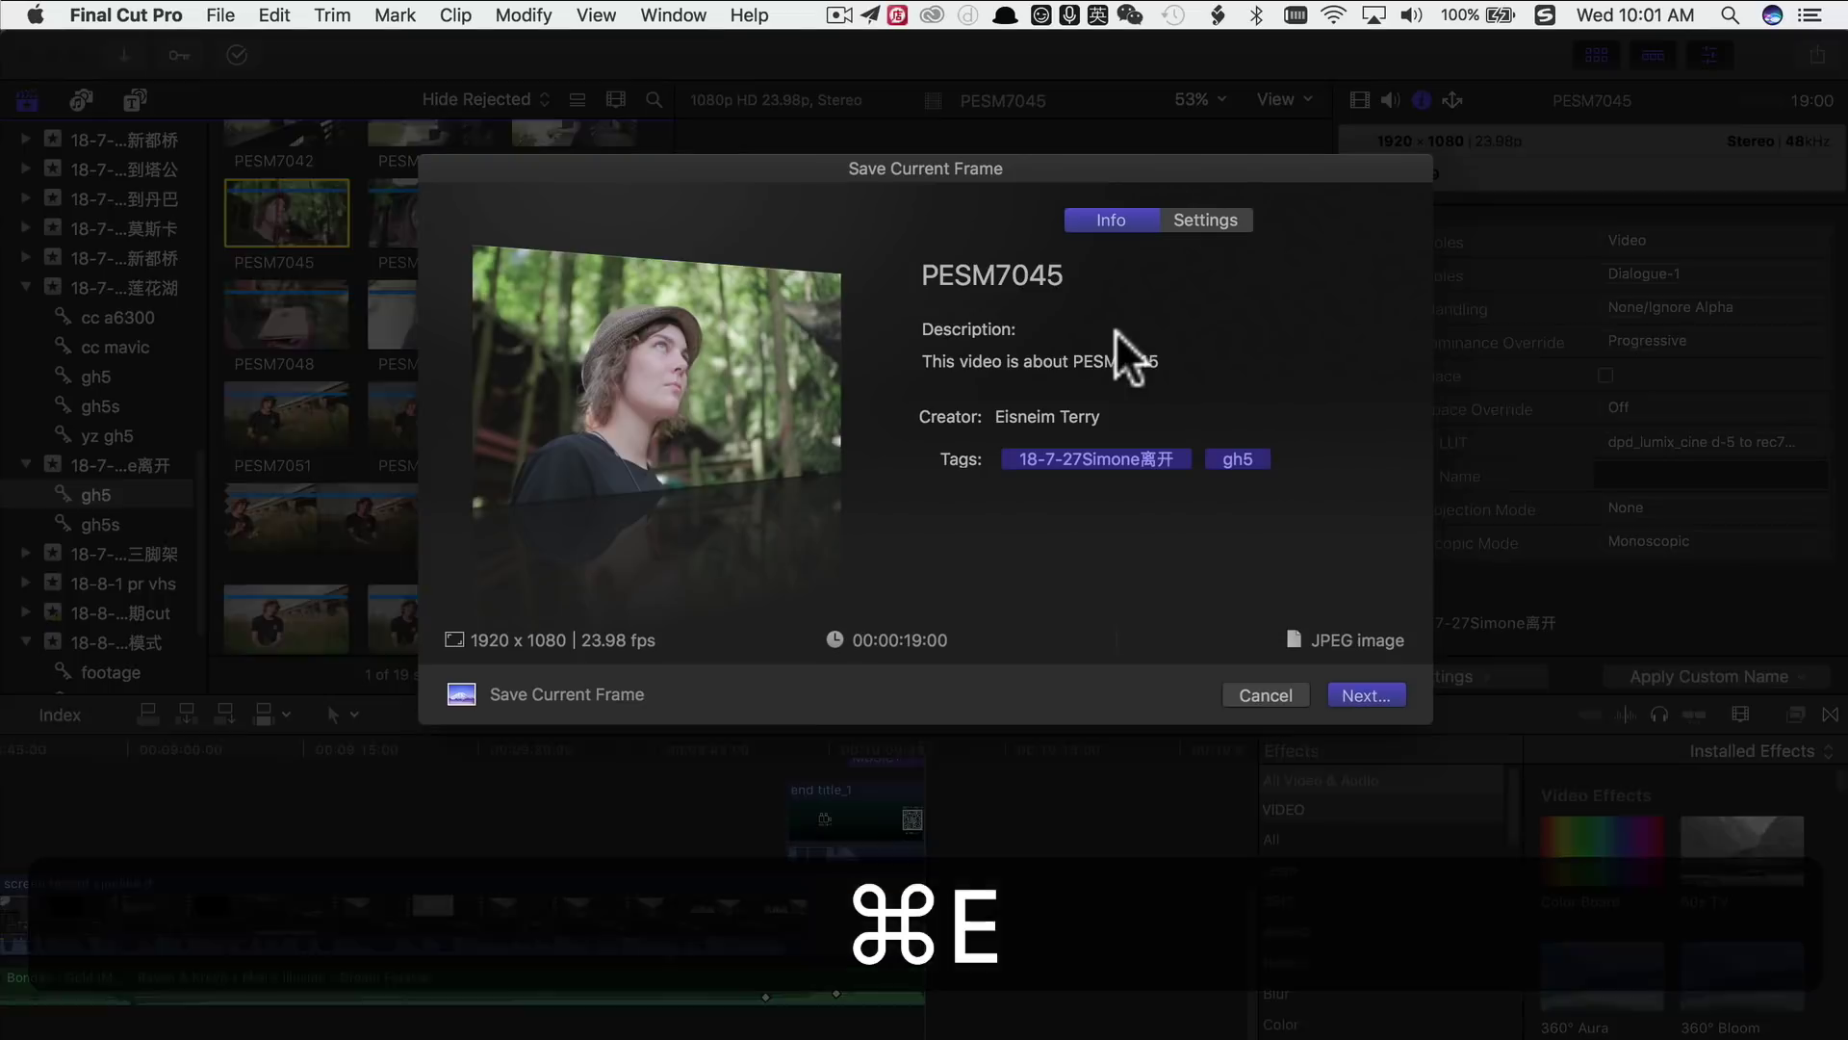
left_click(1293, 693)
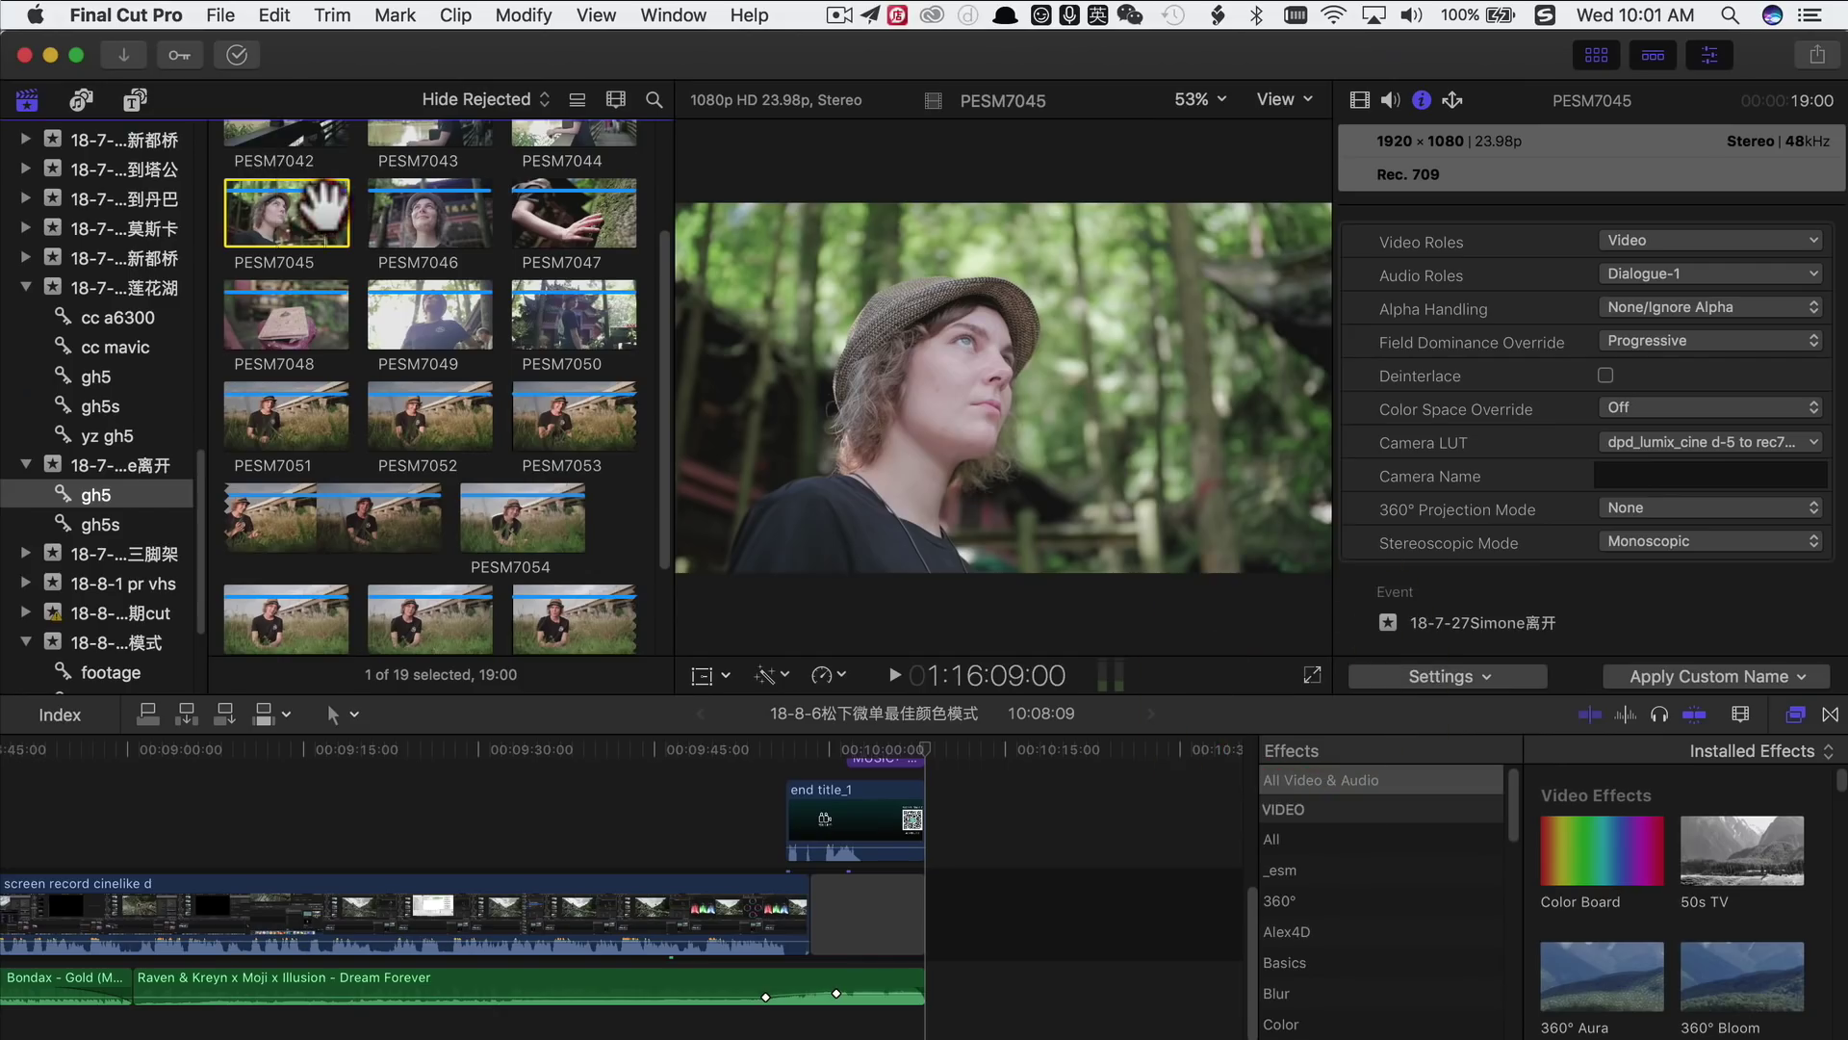
left_click(324, 200)
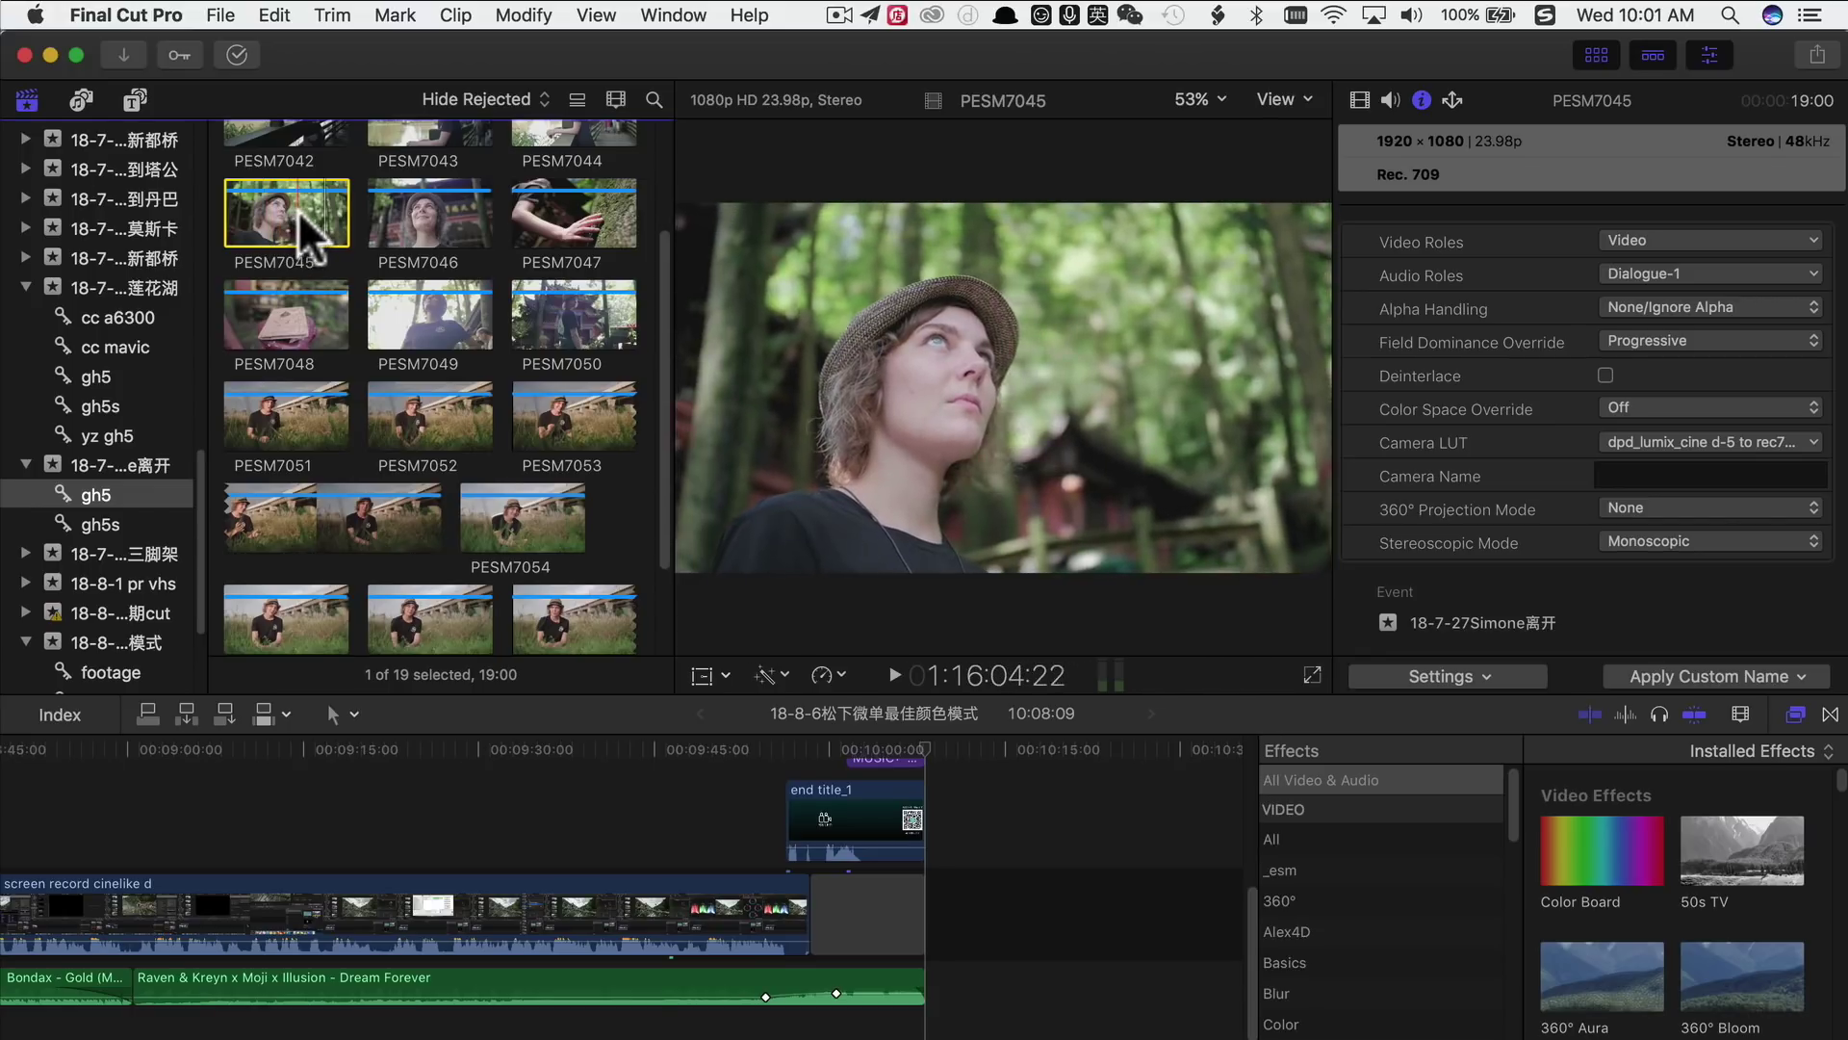
key("super+e")
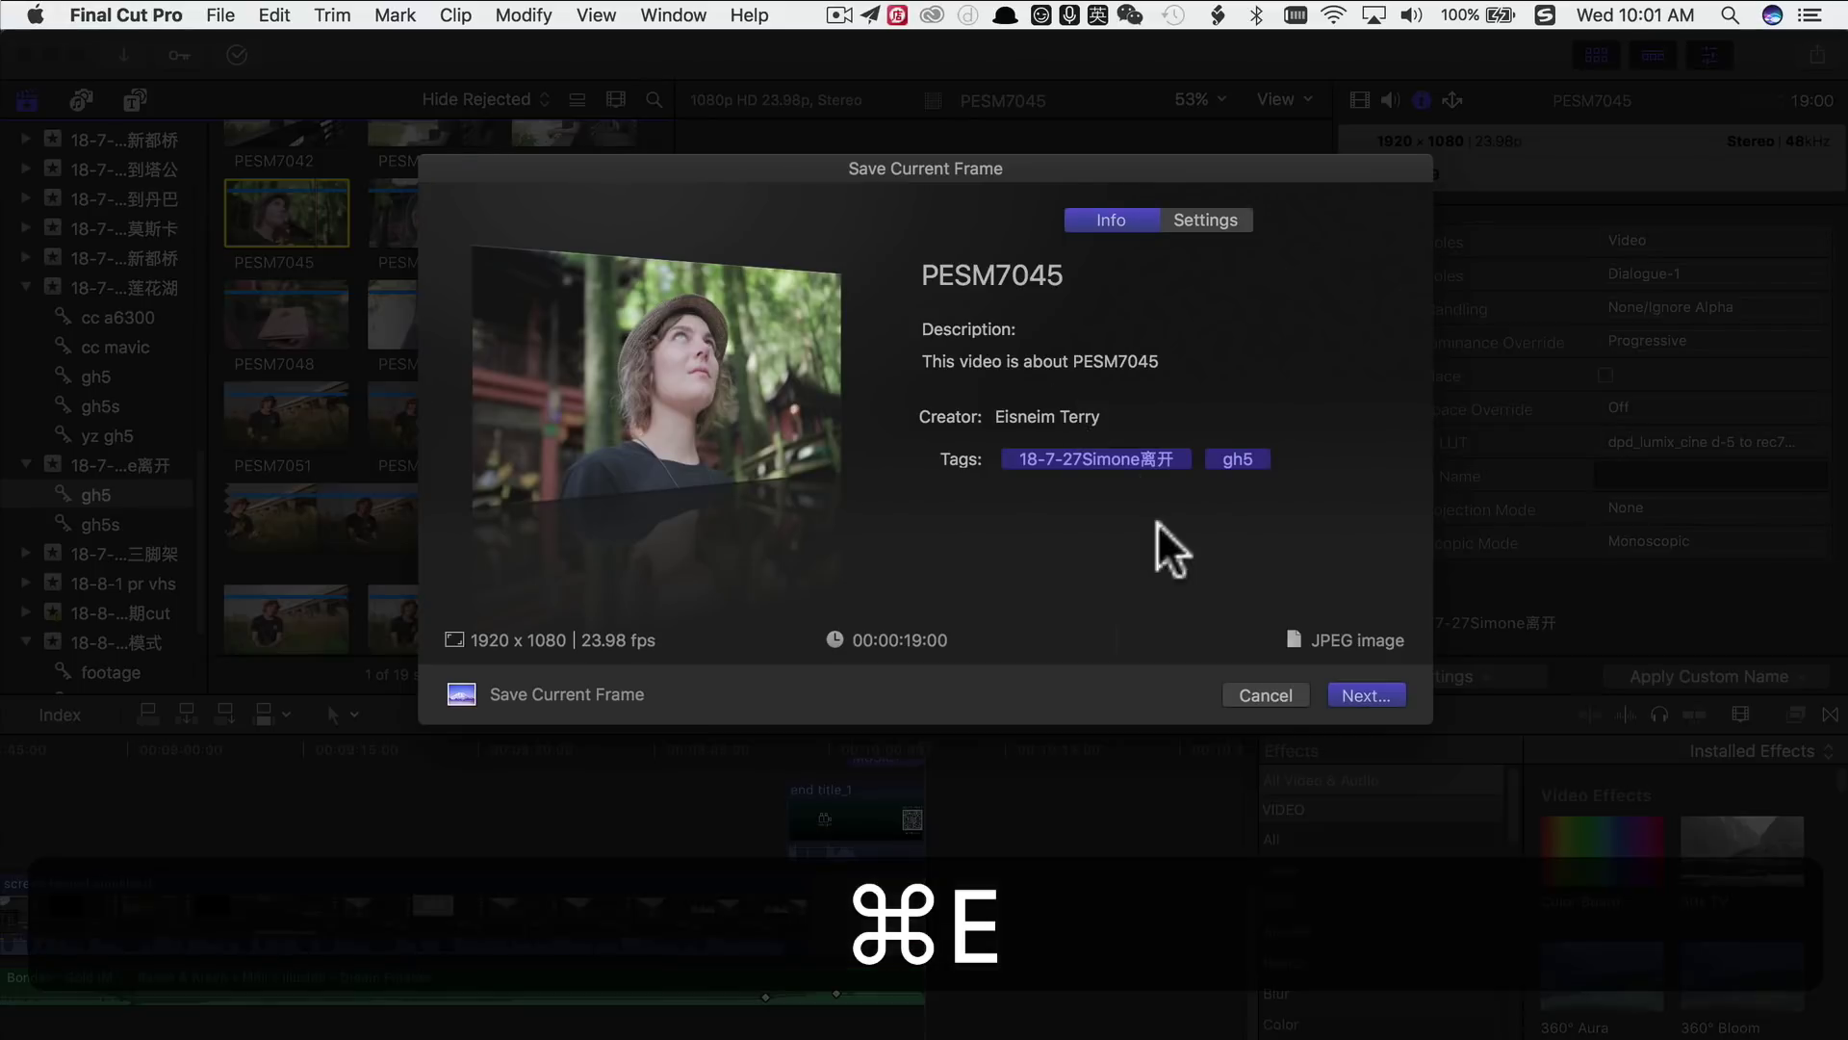
left_click(1266, 695)
left_click(145, 1021)
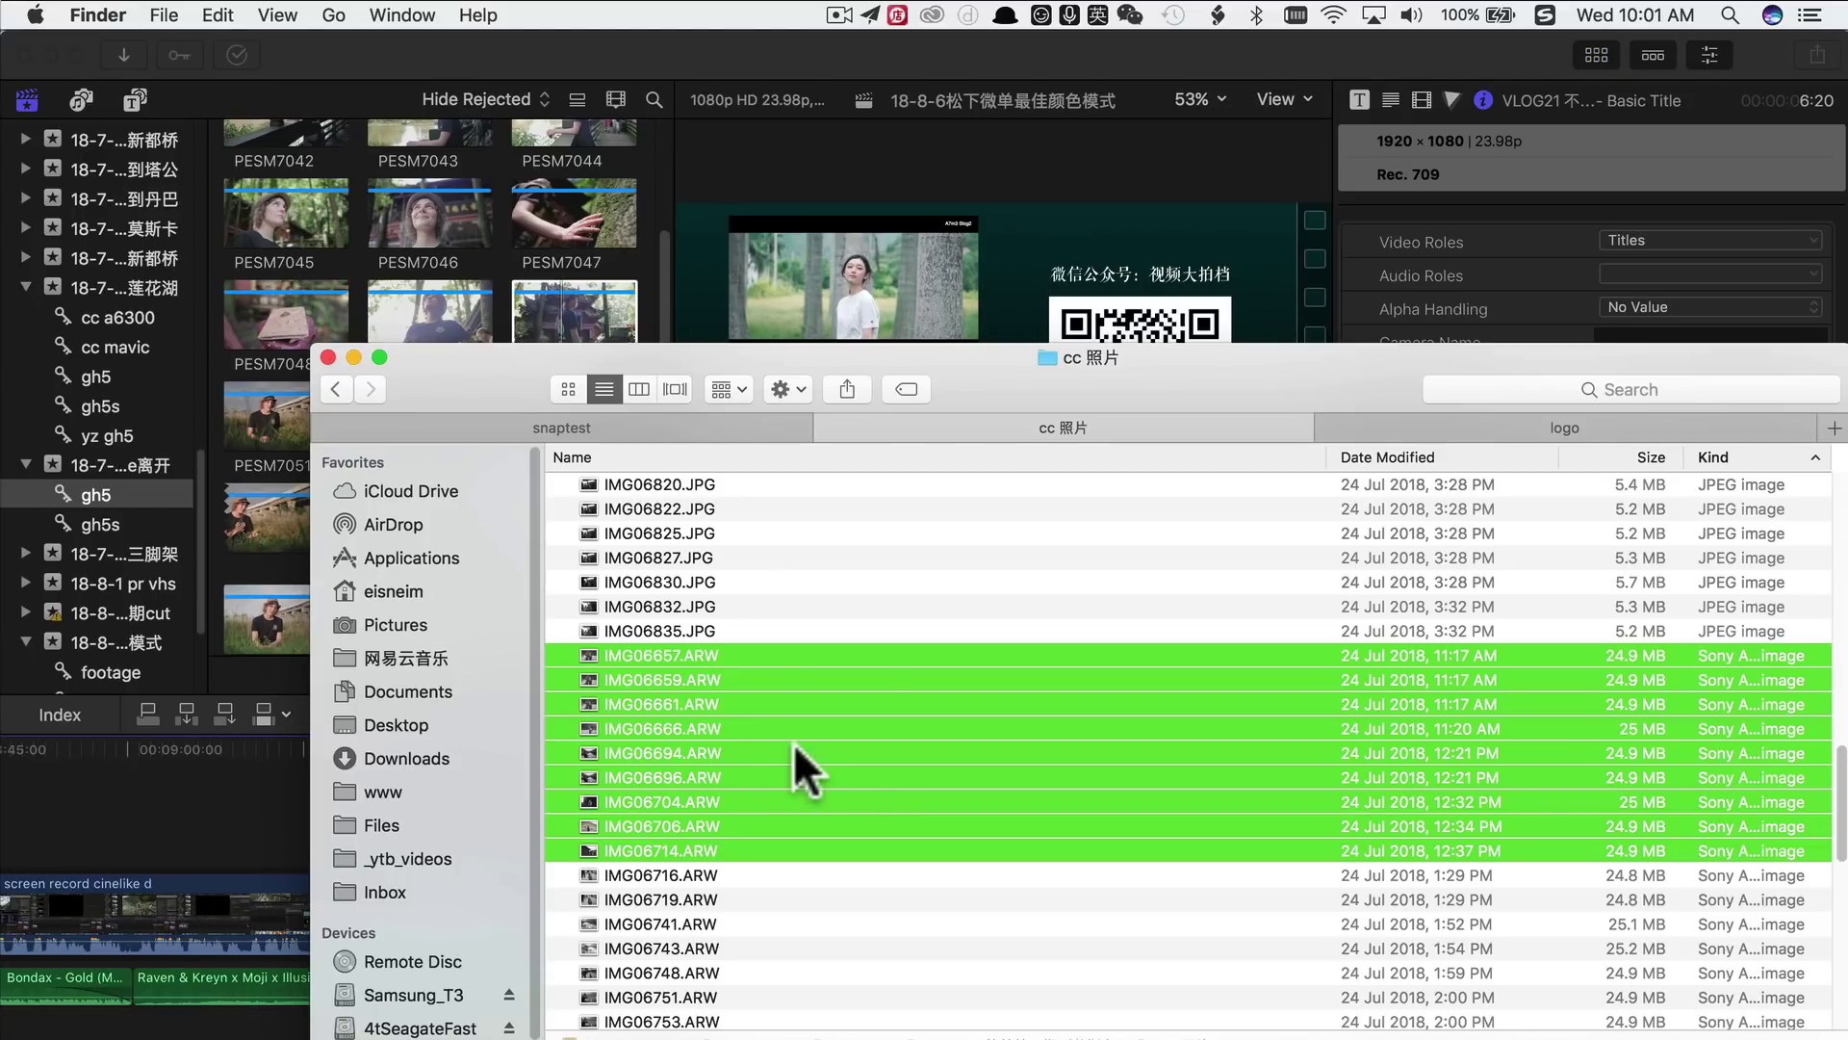
Switch to the snaptest folder and preview PJZZ12351.jpg at full size
left_click(713, 426)
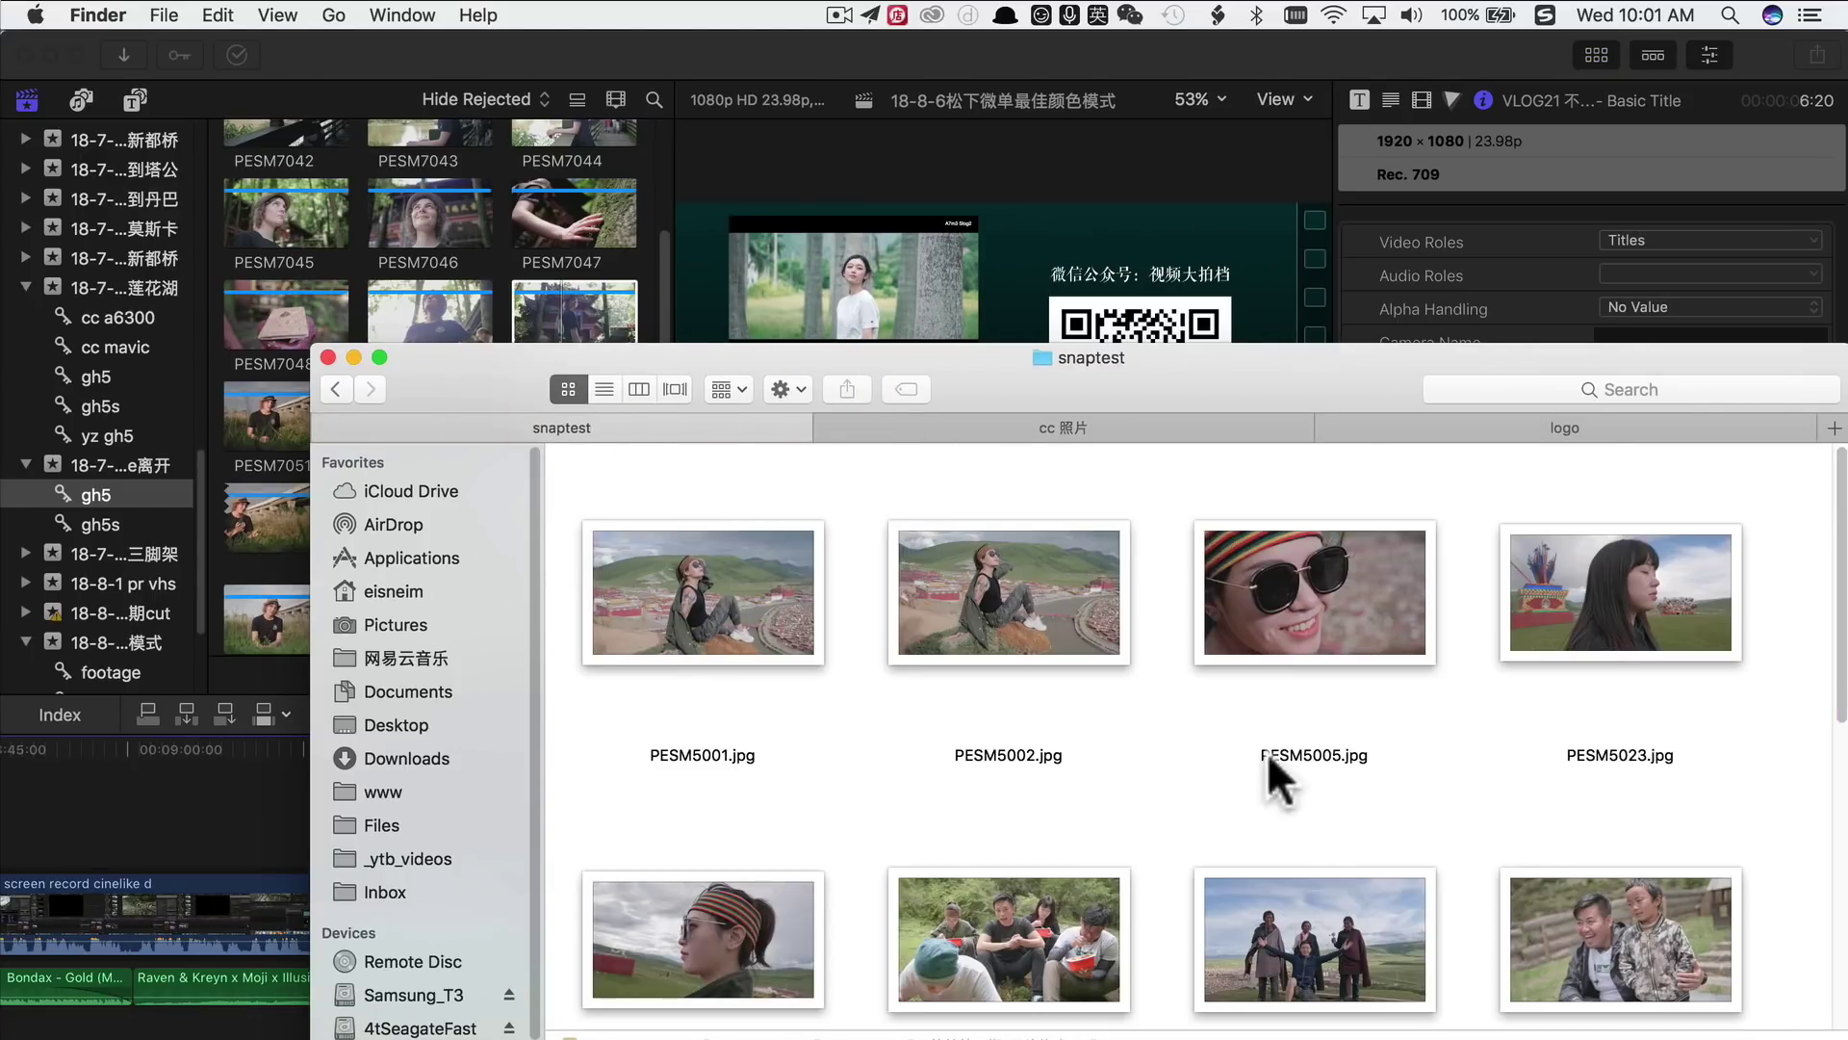
scroll(1025, 760, "down", 3)
scroll(1025, 760, "down", 7)
scroll(1252, 758, "down", 3)
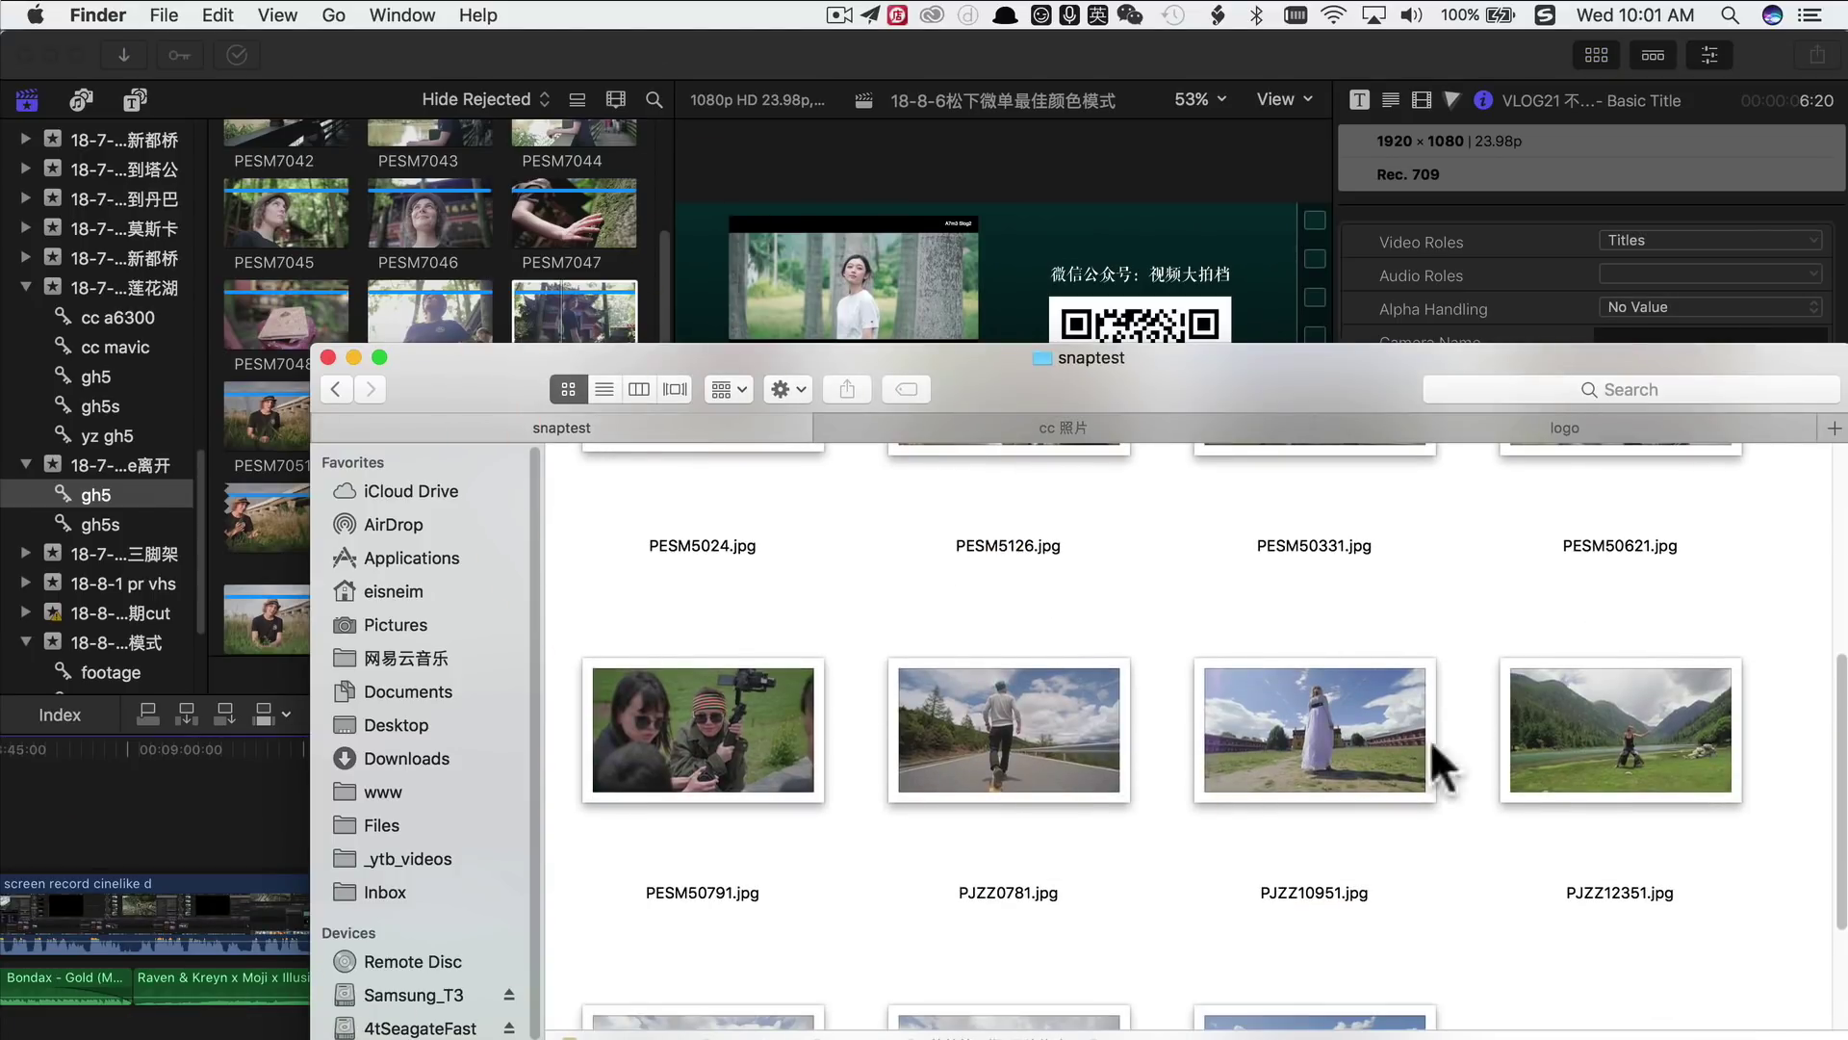
left_click(1699, 741)
key("space")
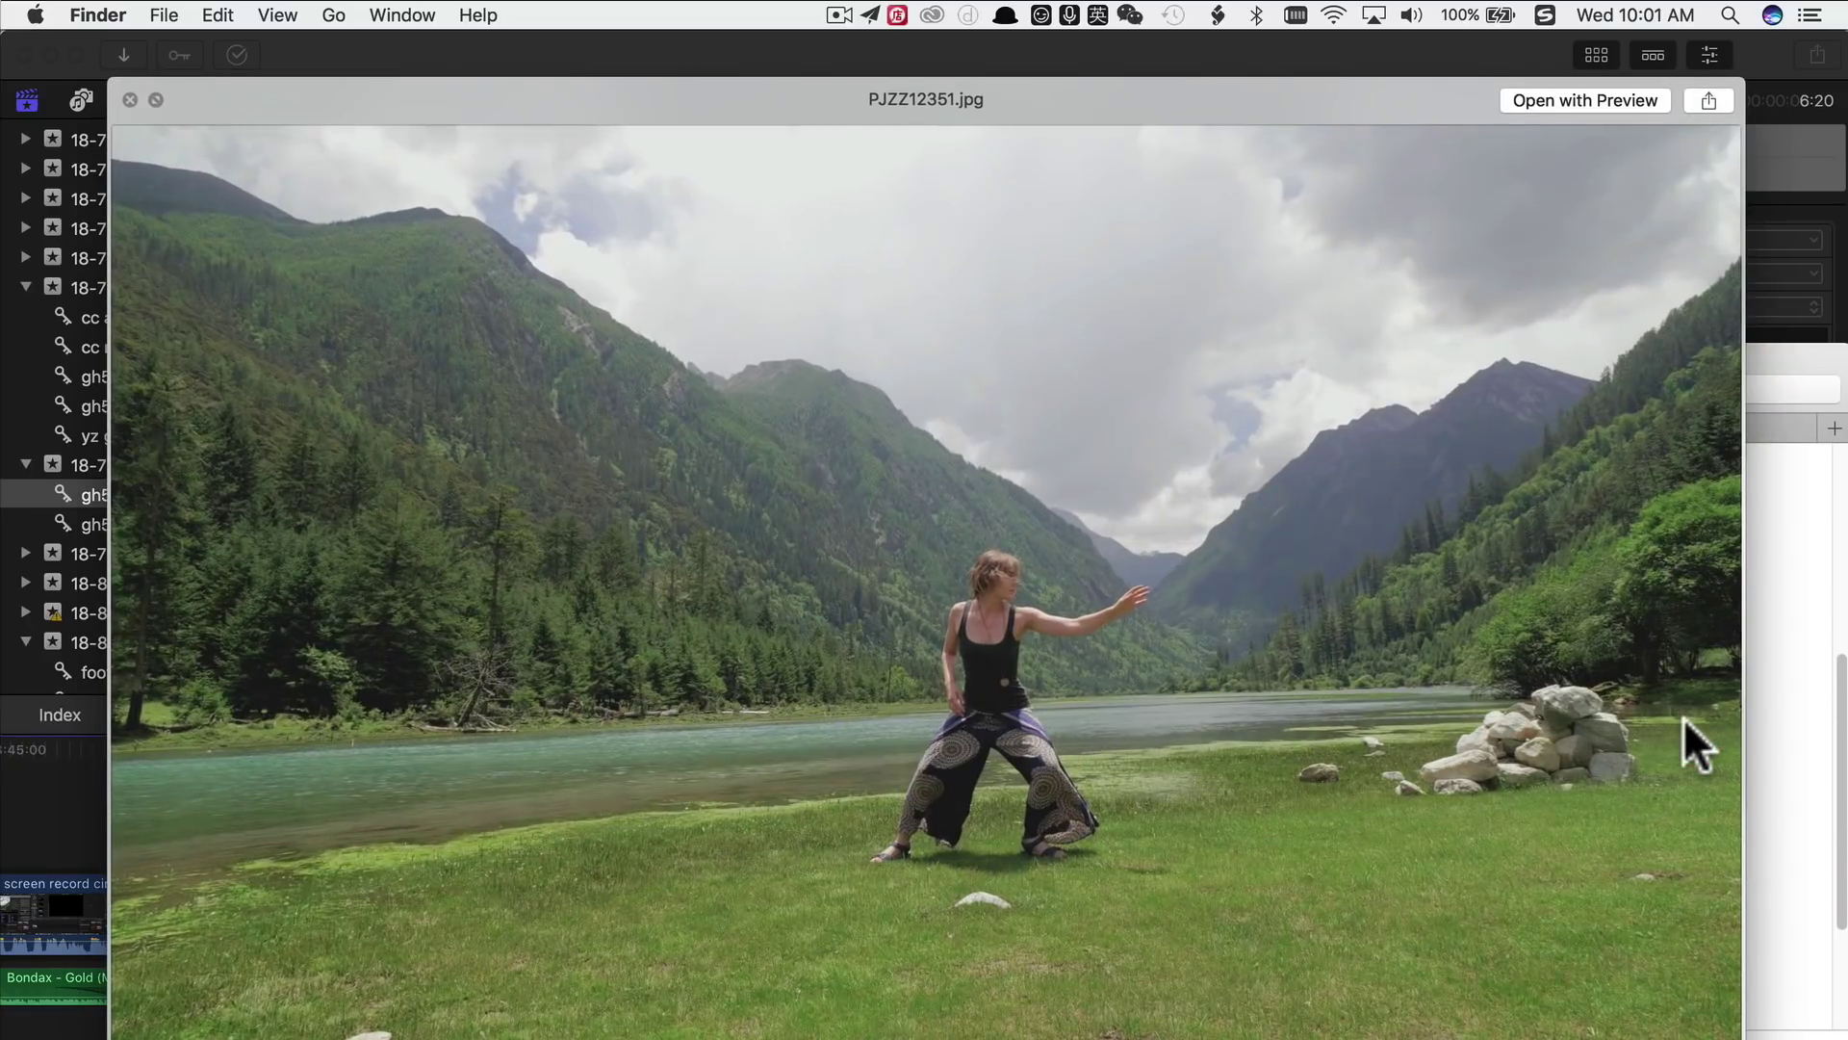
Step through neighbouring photos including PJZZ1079121.jpg, then switch to Photoshop
key("Left")
key("Left")
key("Left")
key("space")
key("Down")
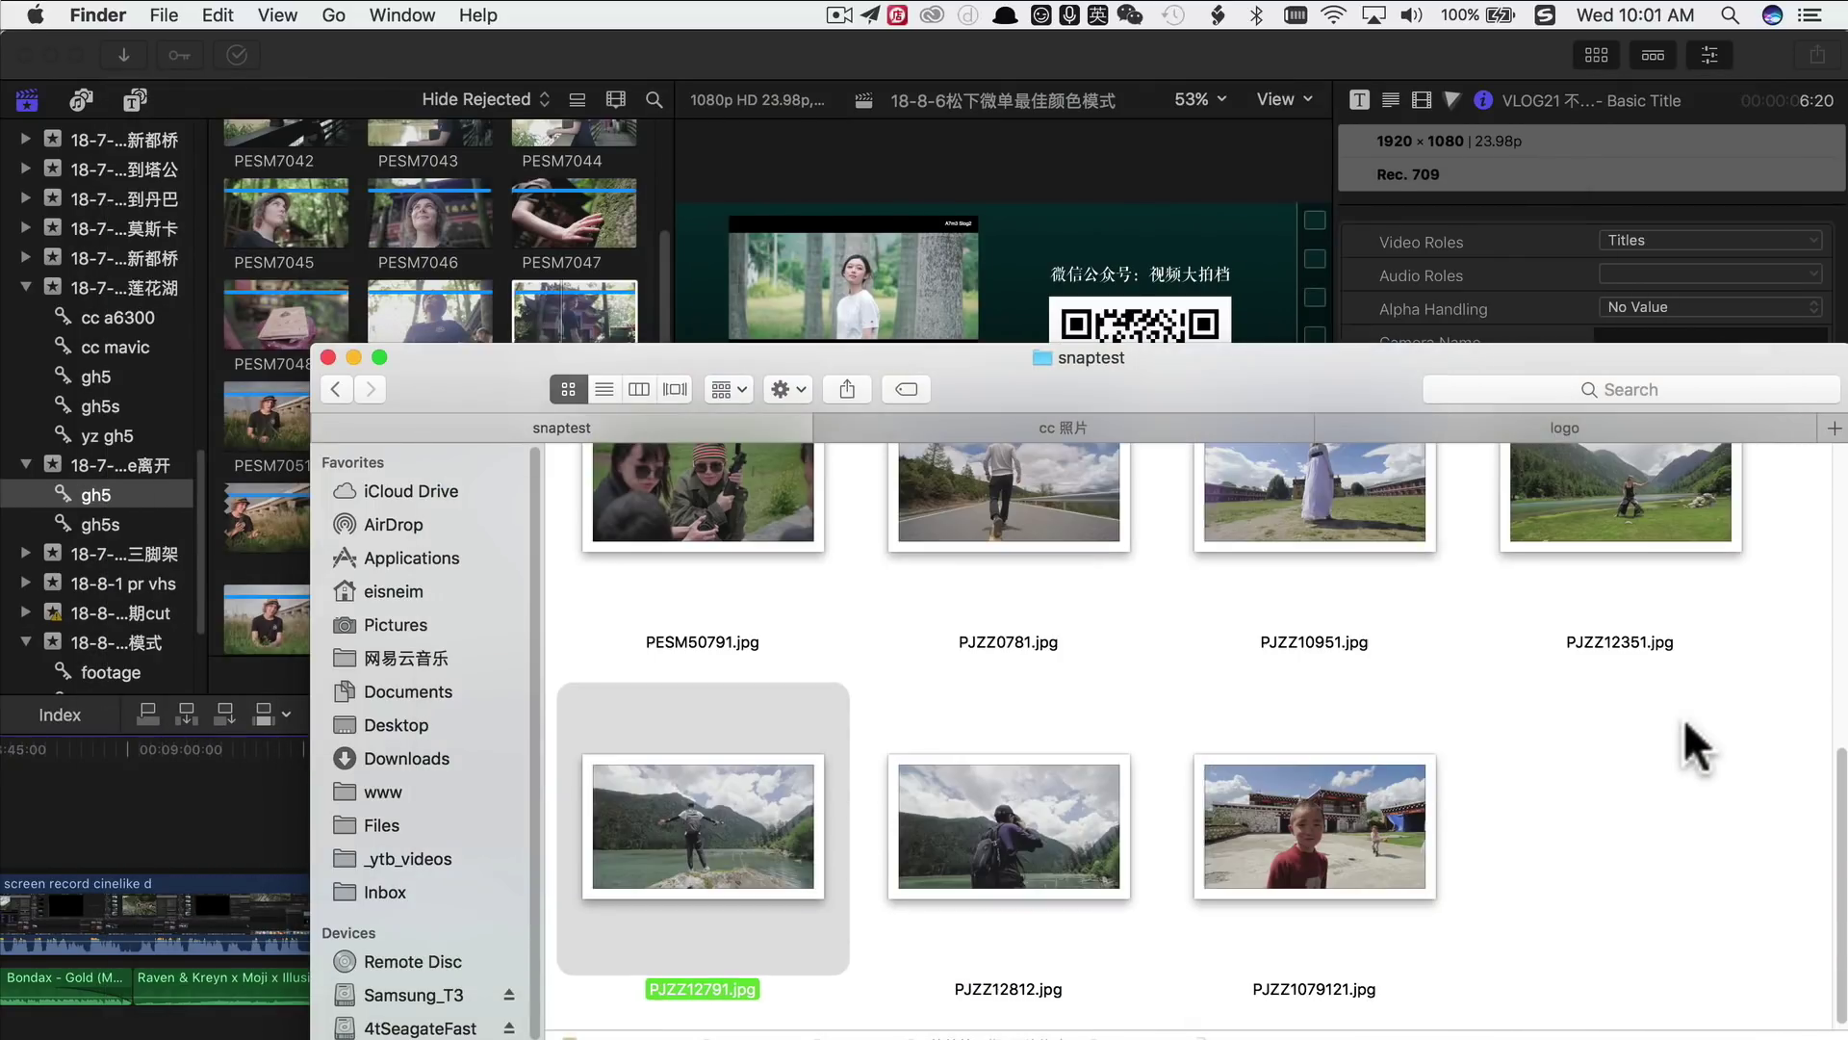
key("Right")
key("Right")
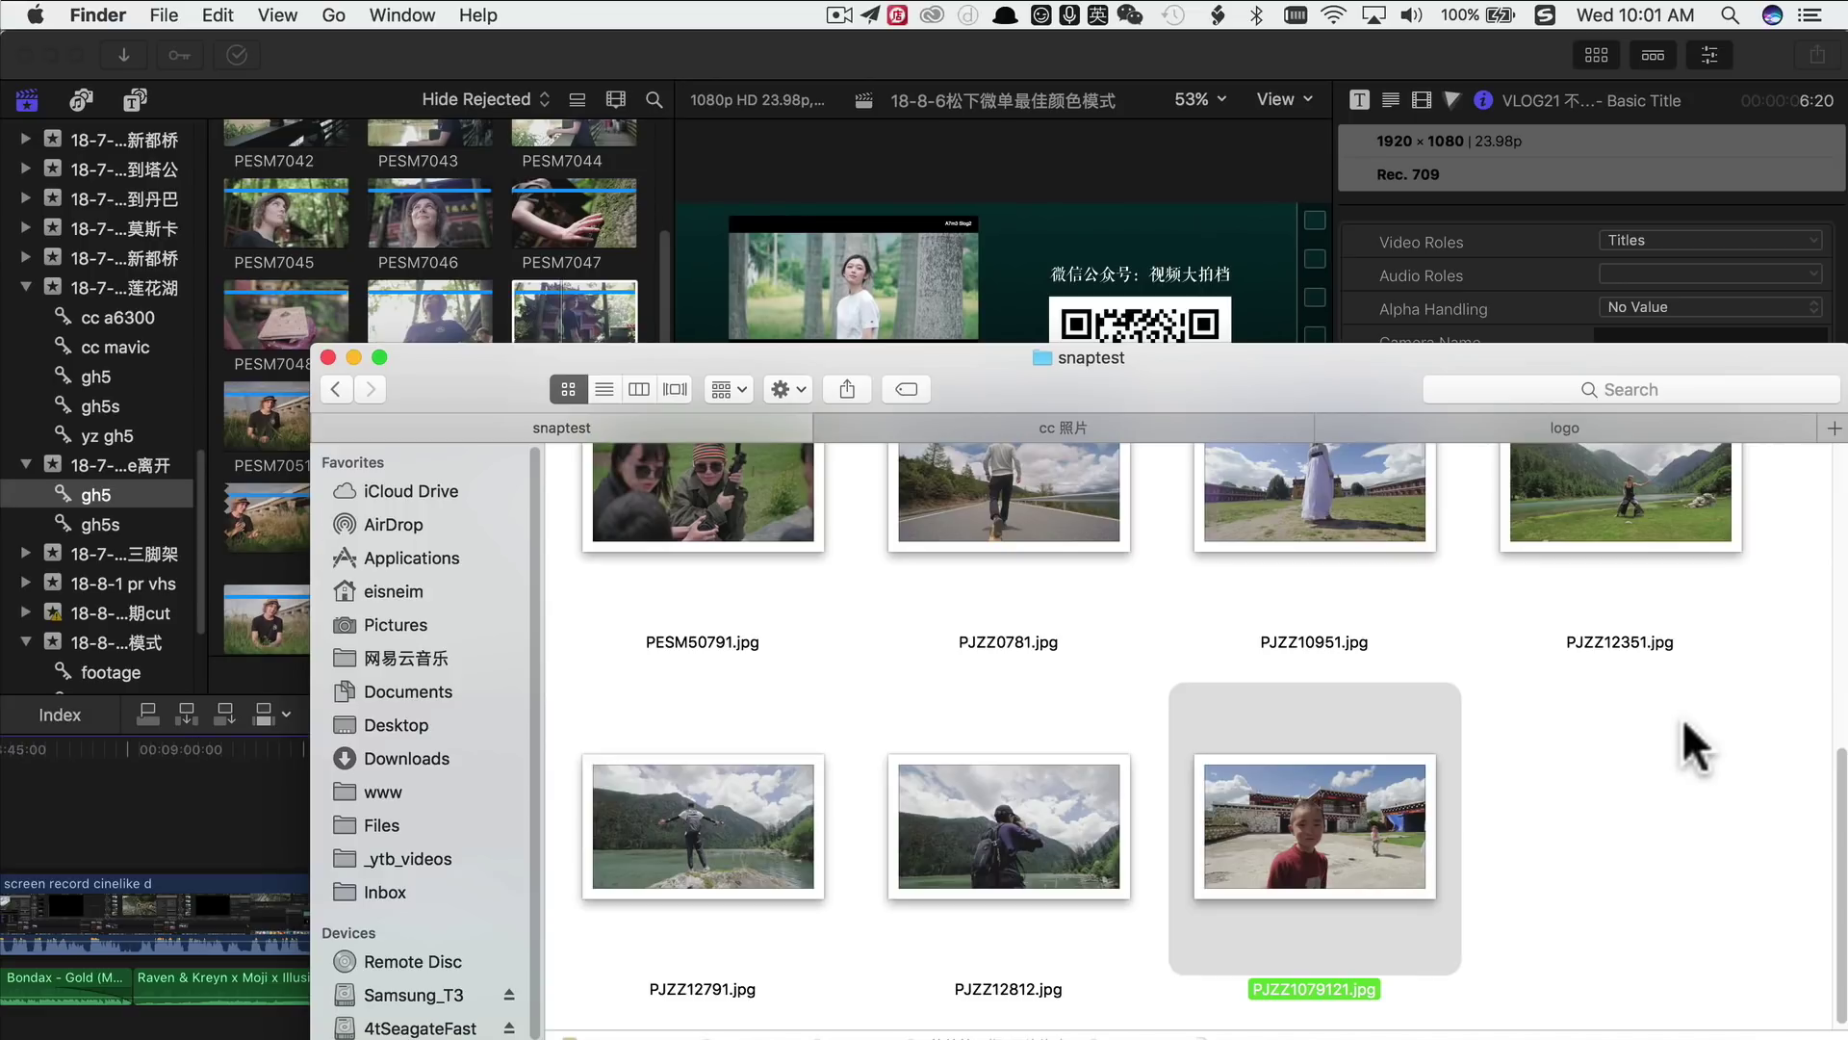
key("space")
key("space")
left_click(672, 1003)
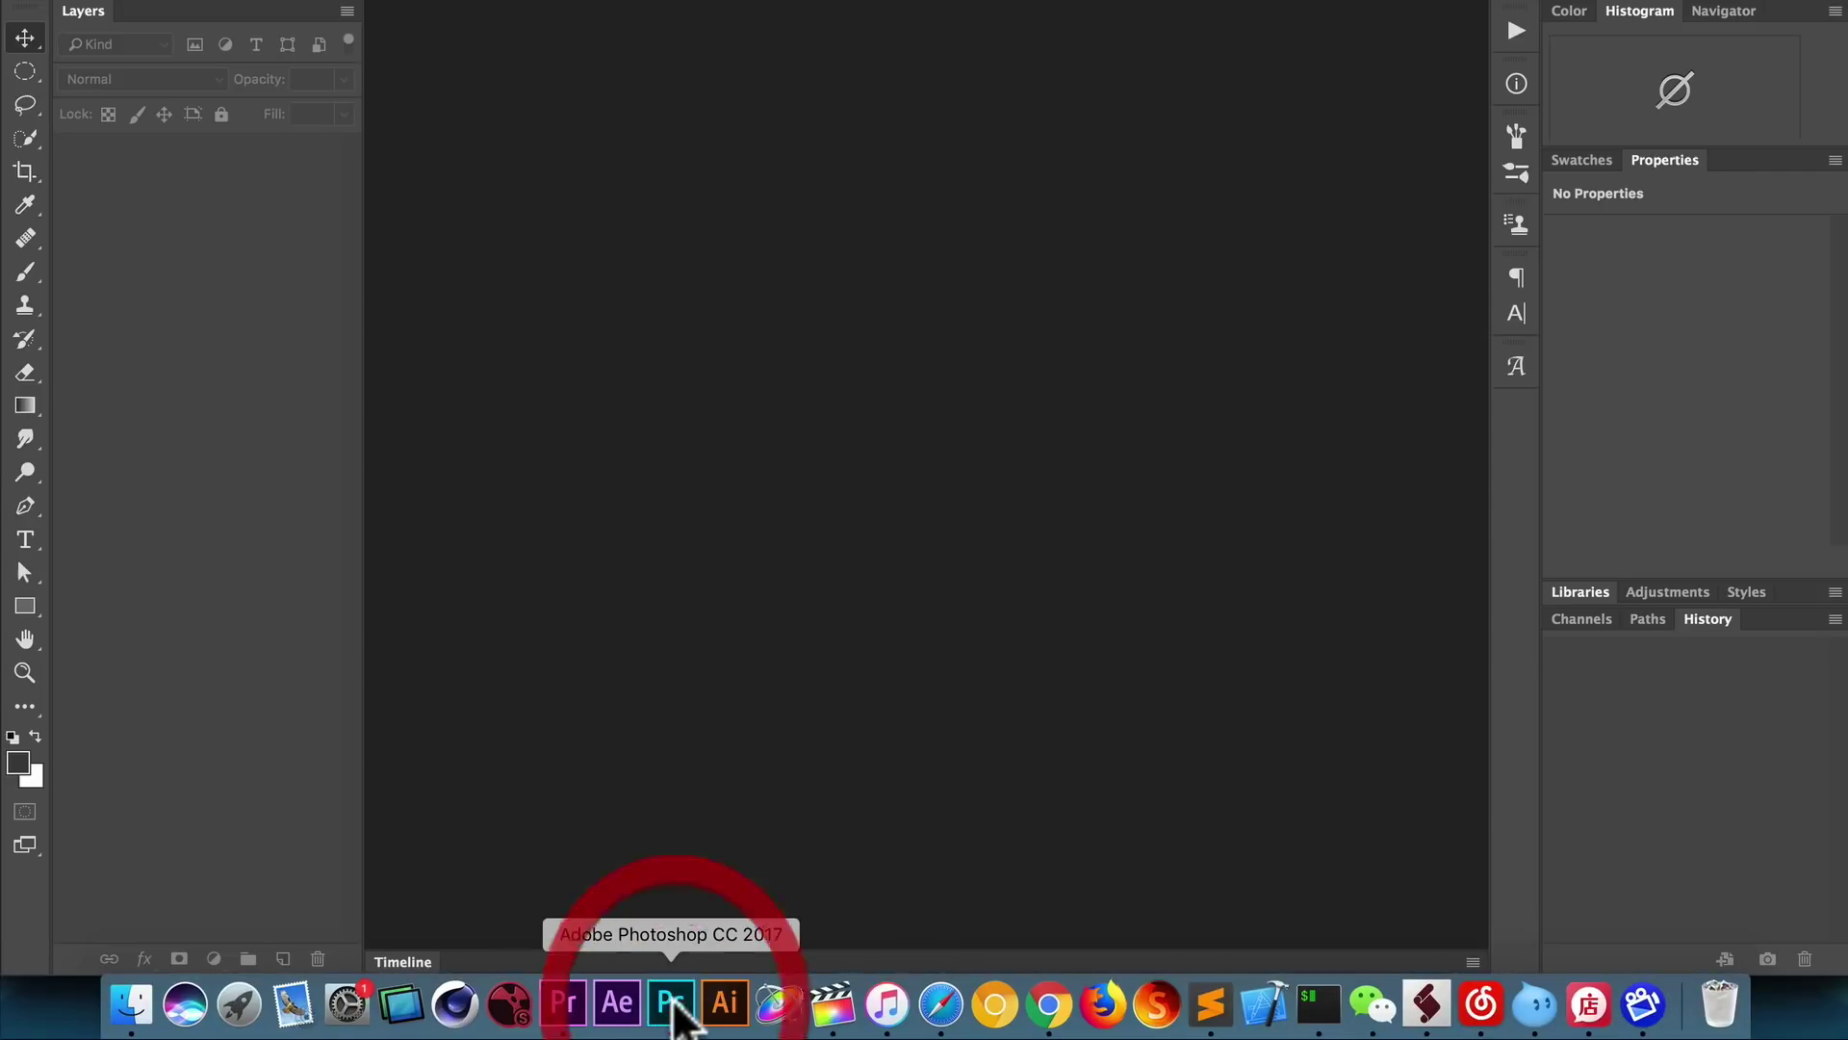
Drag a snaptest photo, PESM5126.jpg, from Finder into Photoshop
key("super+Tab")
left_click(1003, 709)
scroll(913, 727, "up", 2)
scroll(912, 727, "up", 3)
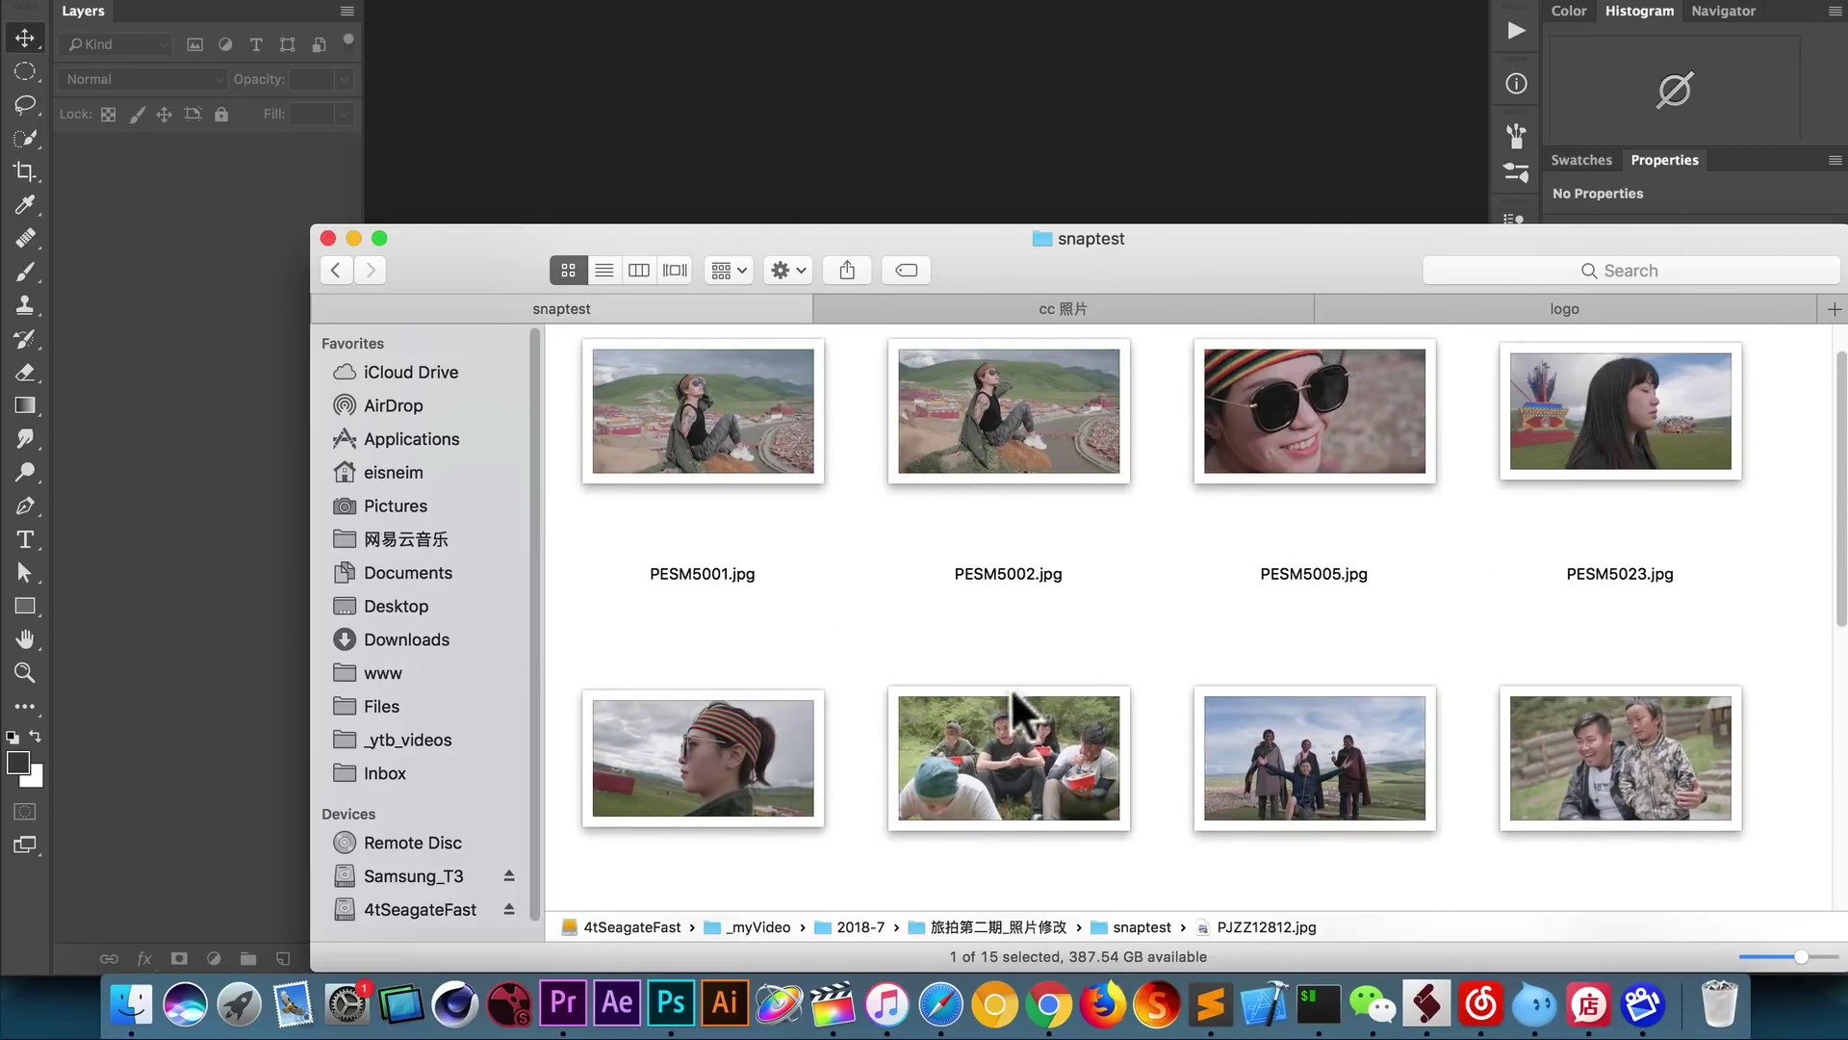
mouse_move(1005, 717)
left_mouse_down()
mouse_move(991, 145)
mouse_move(928, 154)
left_mouse_up()
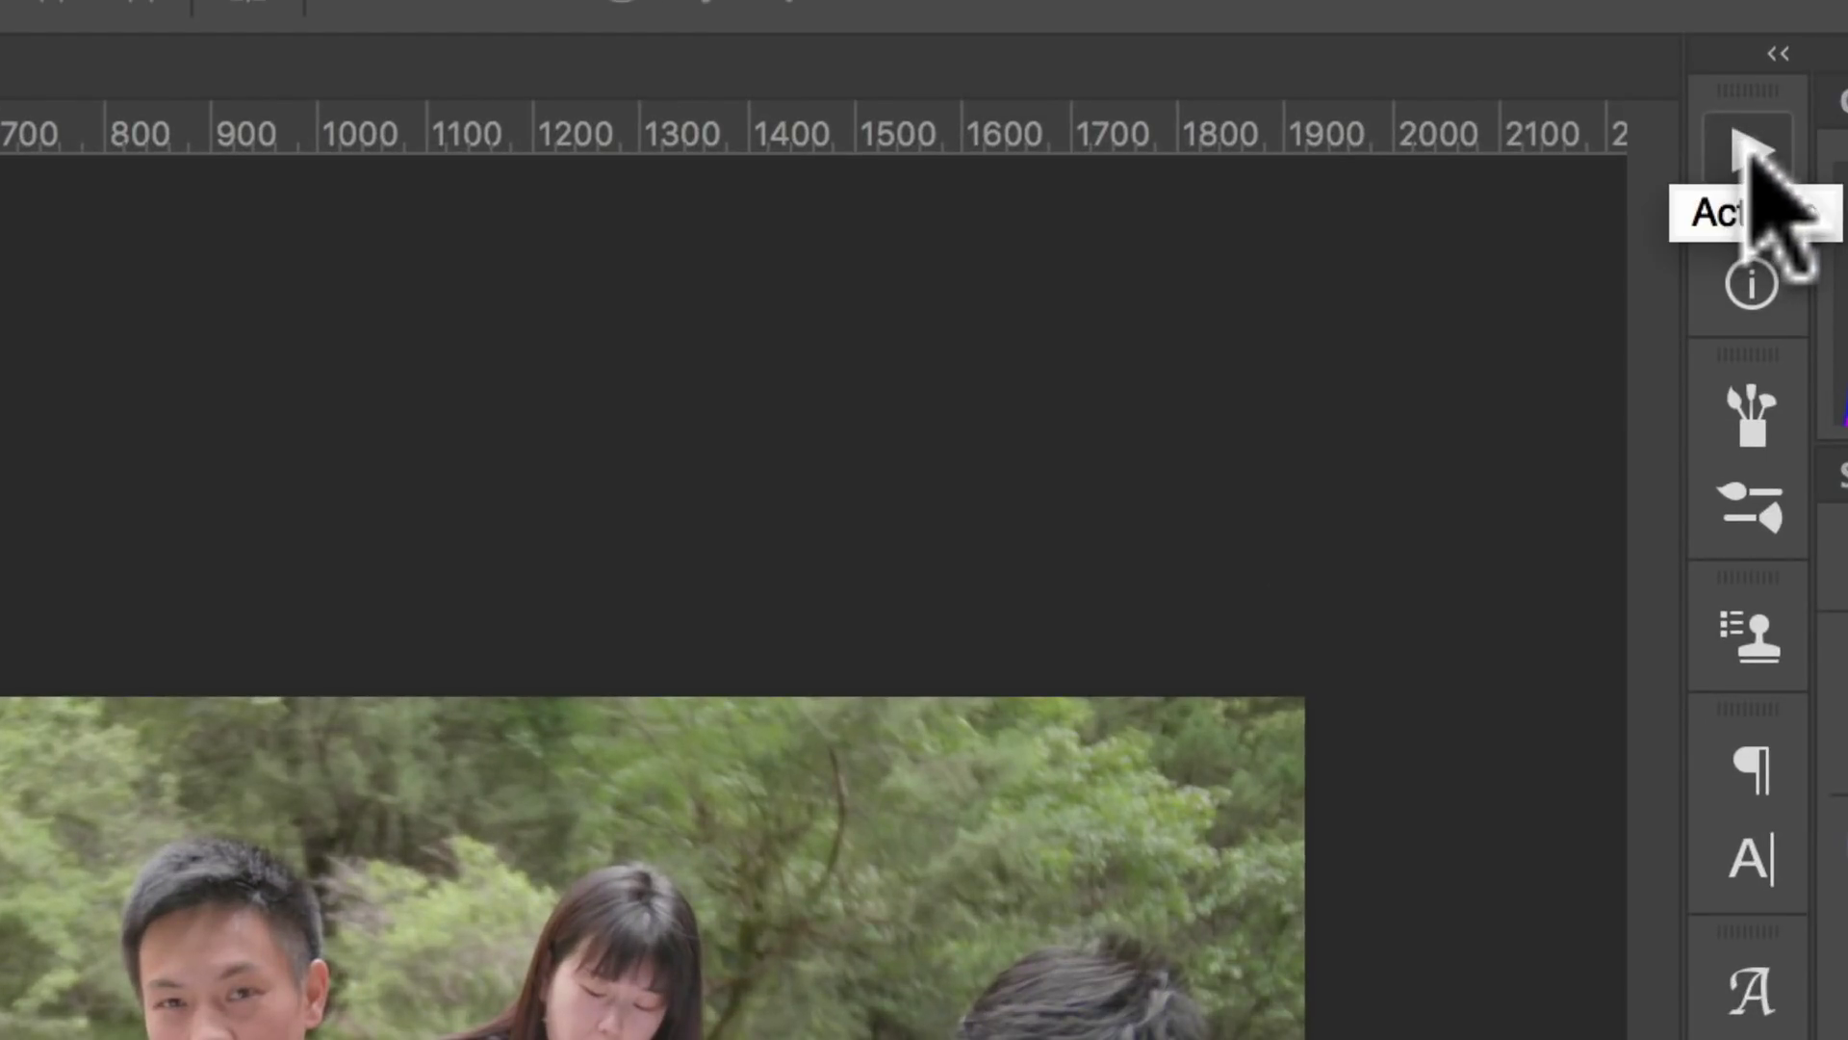
Create a new action set named 'test demo' in the Actions panel
left_click(1750, 146)
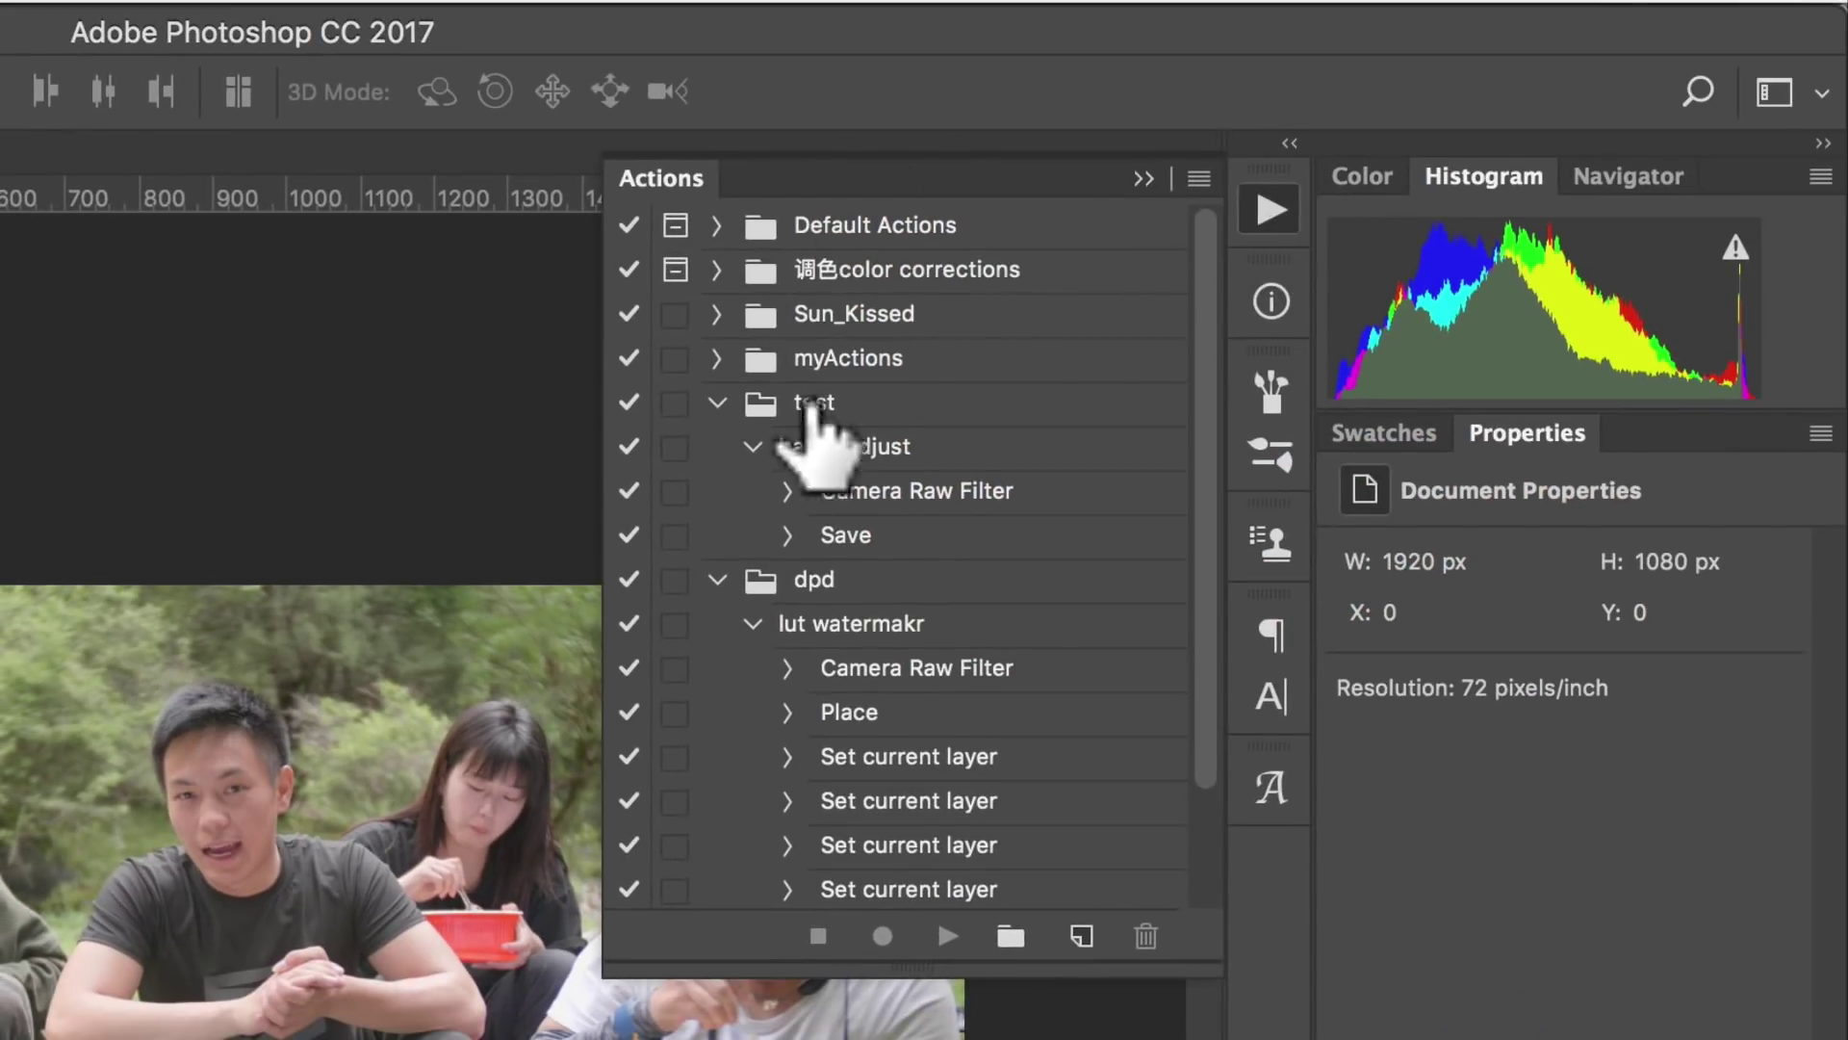
left_click(717, 578)
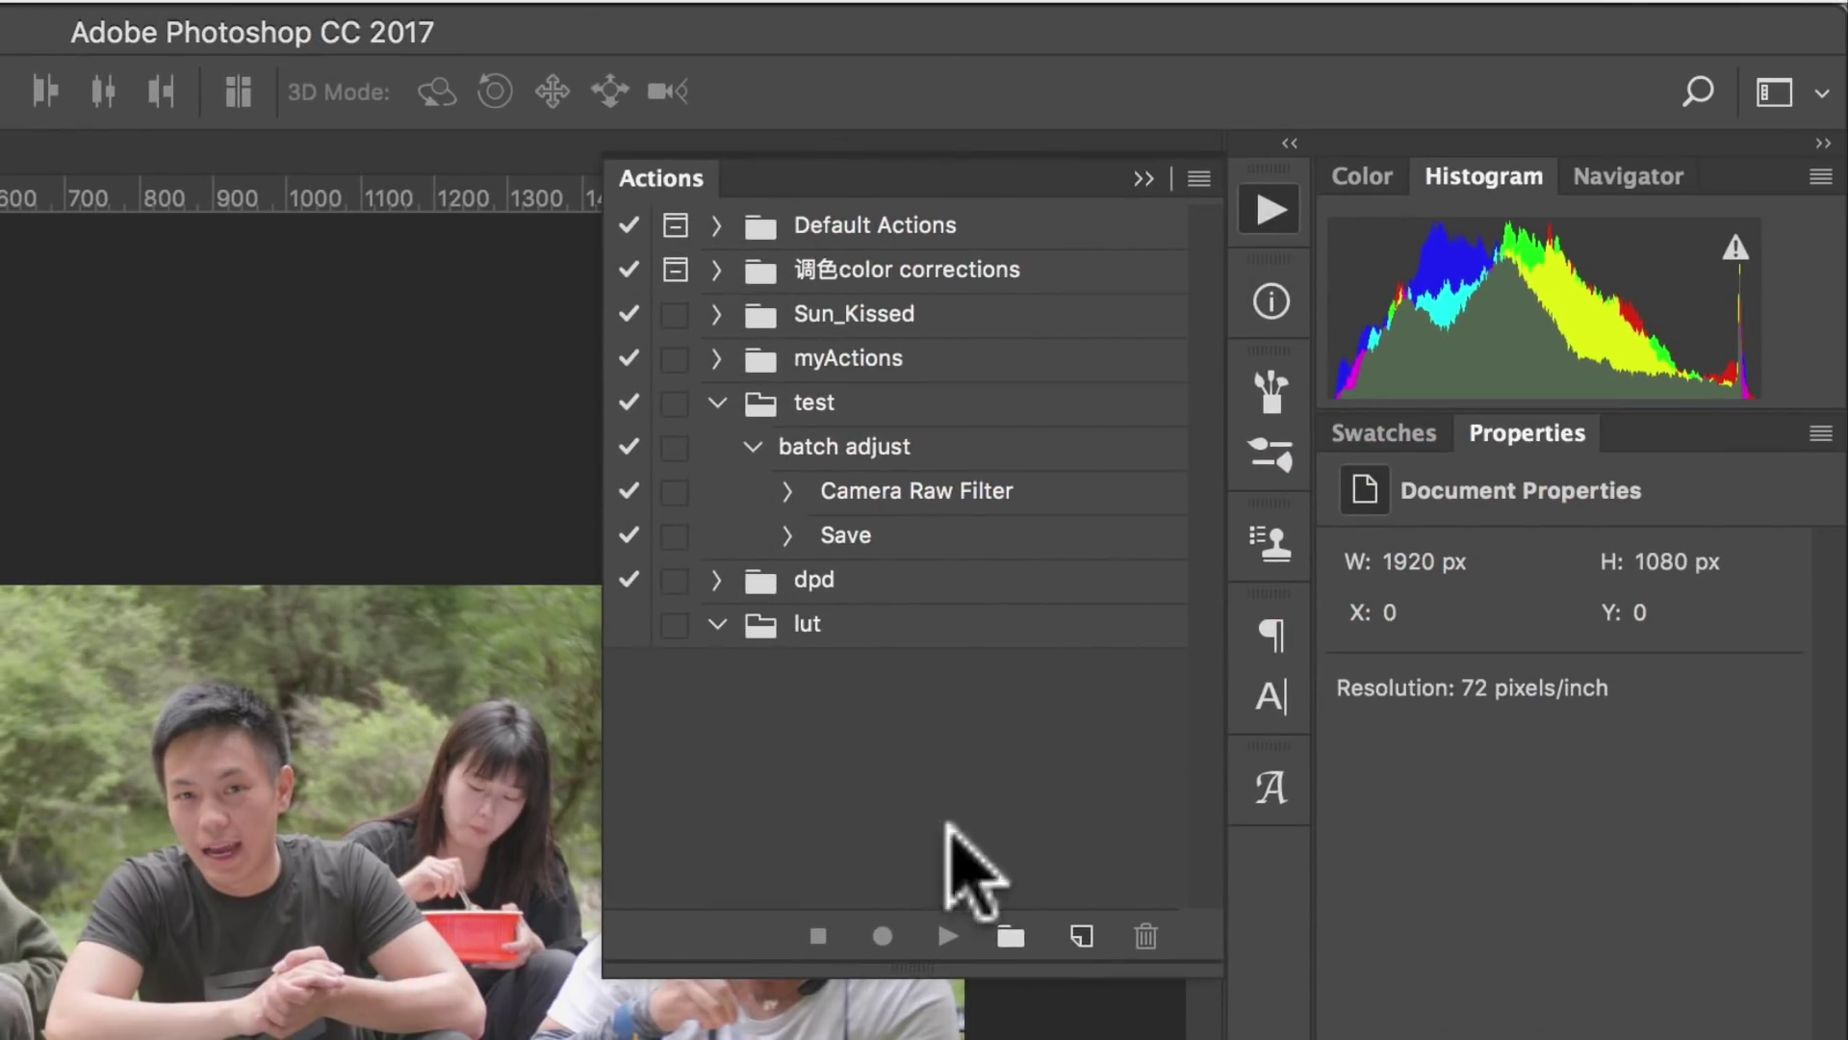
left_click(1010, 936)
type("test demo")
key("Return")
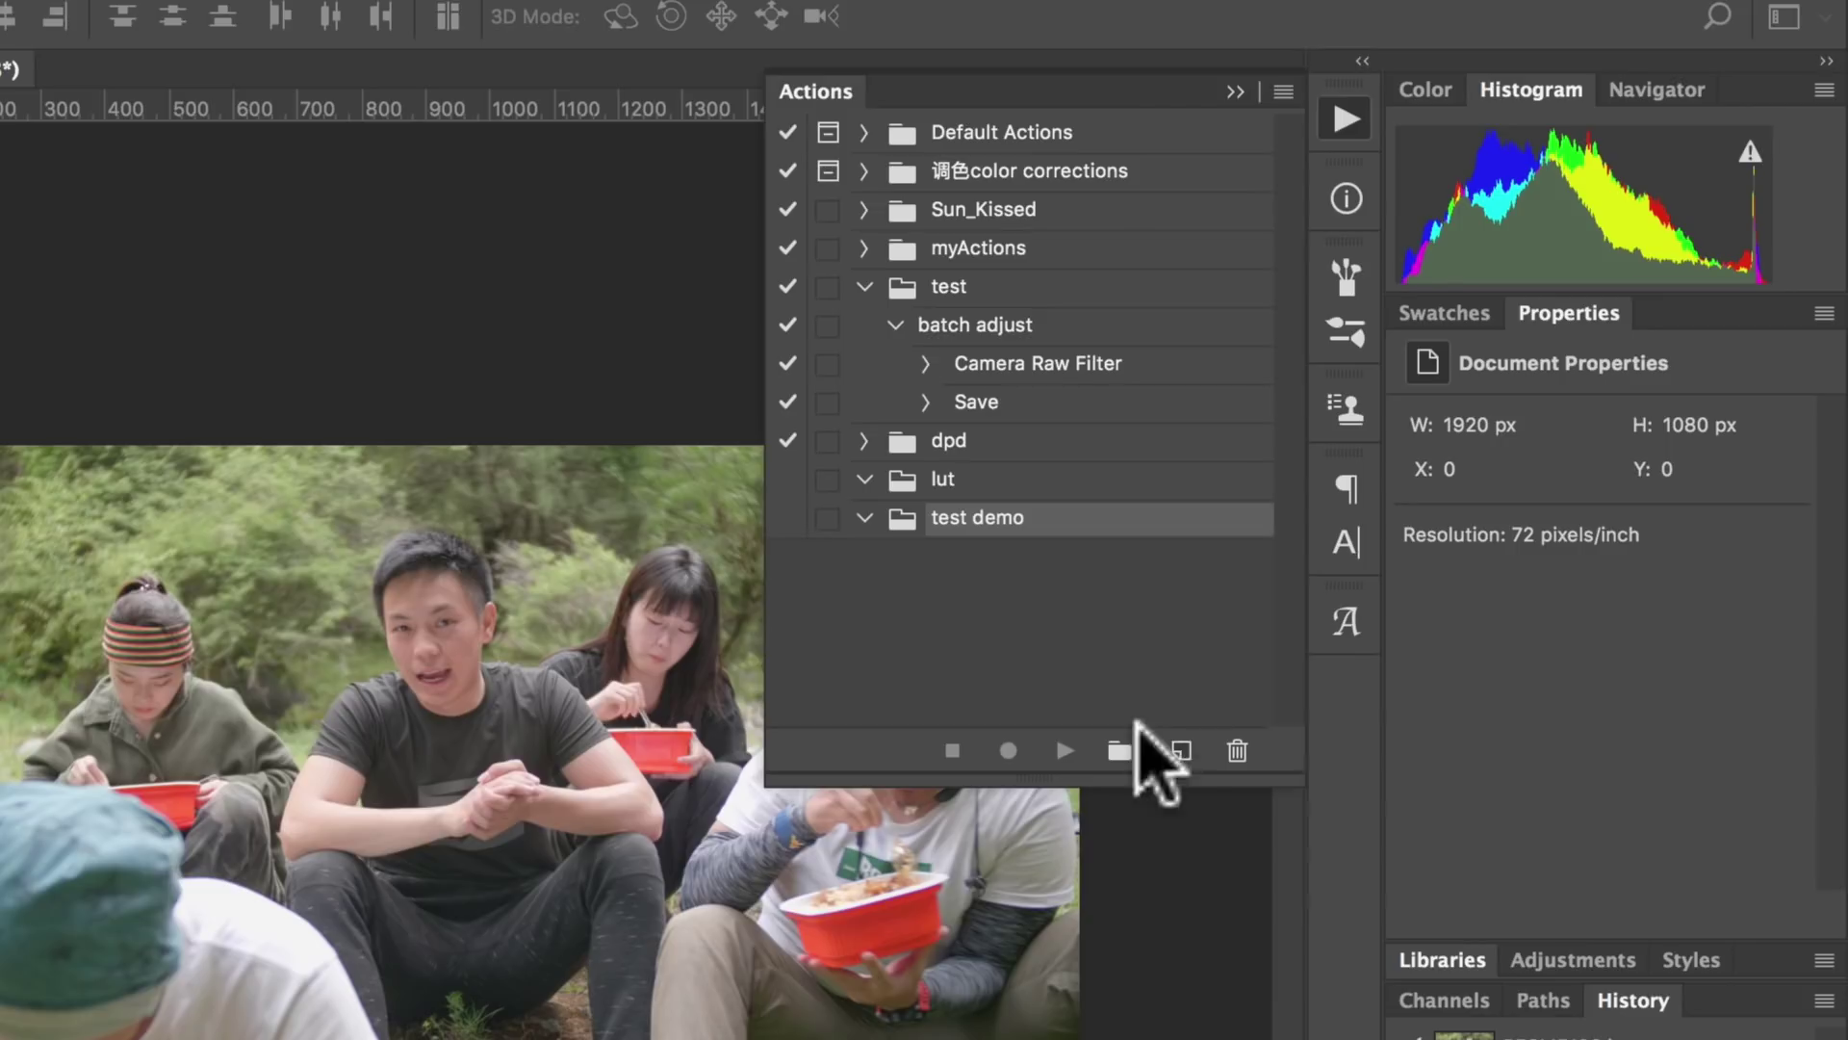
Add a new action '批量调色和水印' to test demo and start recording
left_click(1181, 751)
left_click(482, 761)
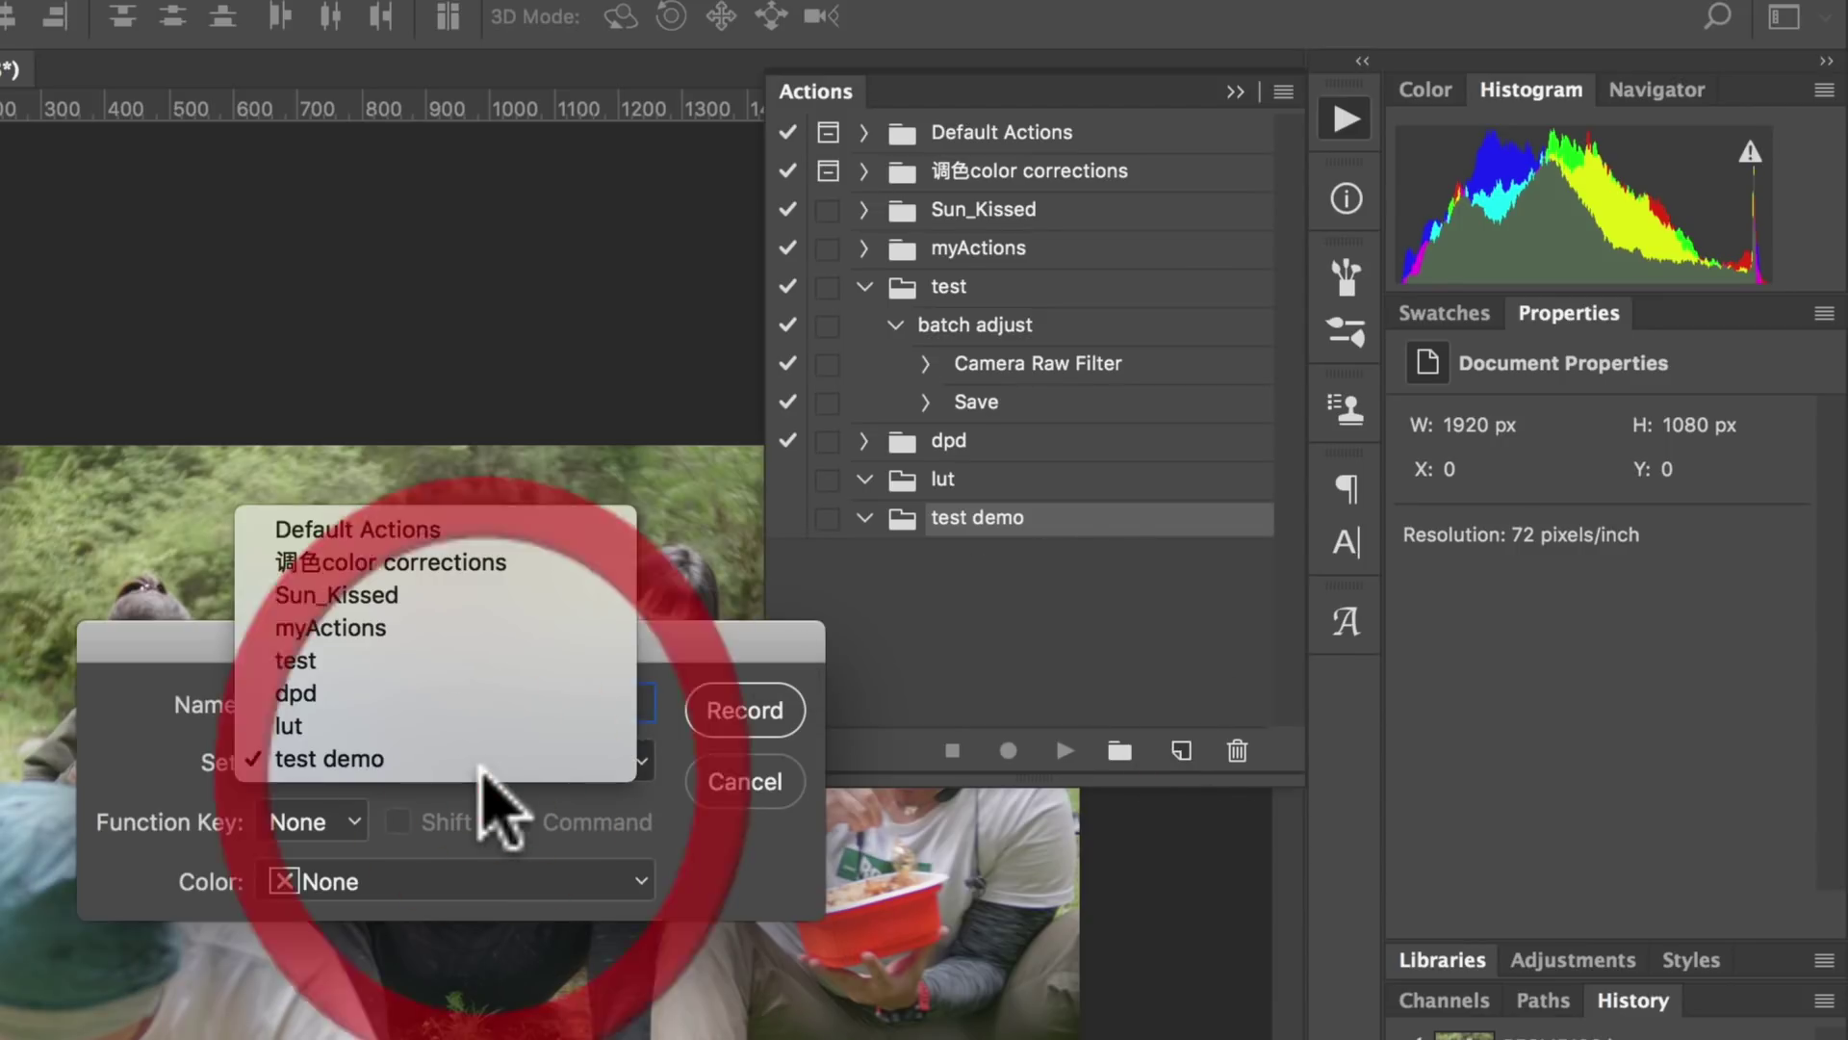
type("批量调色和水印")
key("Return")
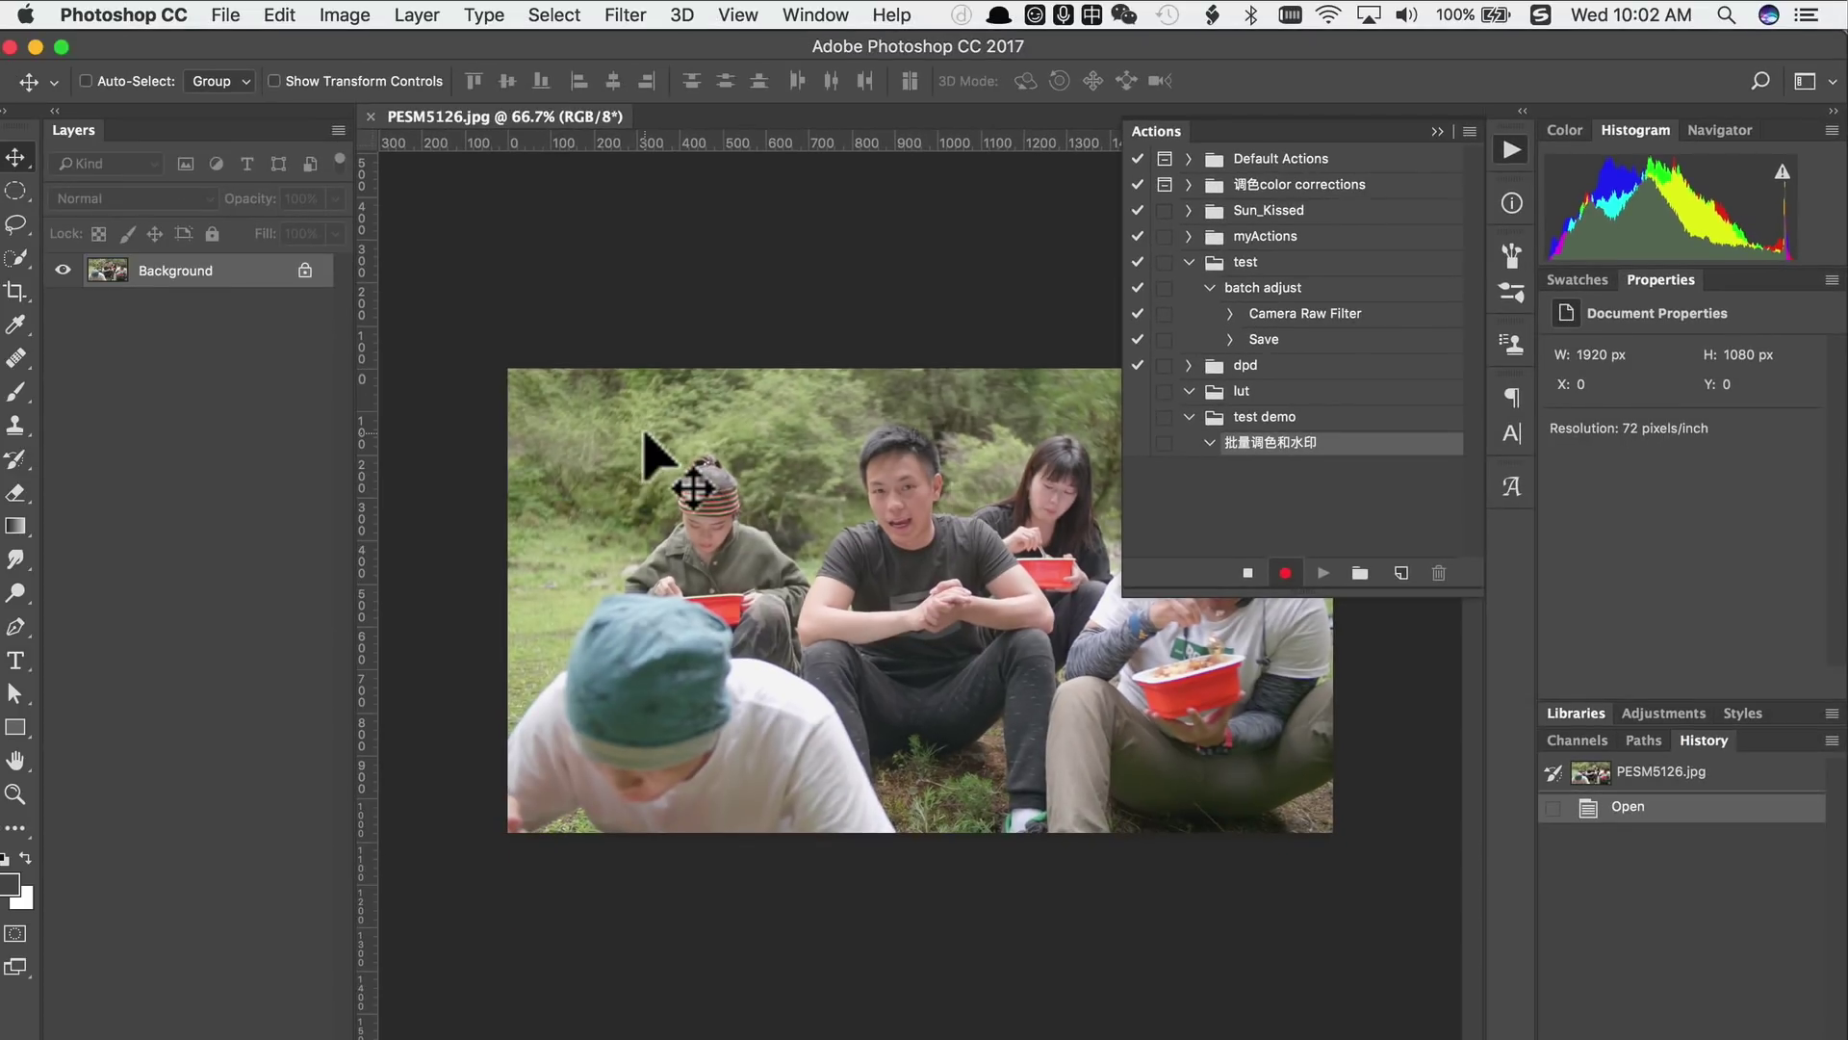
Open Camera Raw on PESM5126.jpg and Option-click New Preset in Presets to create a profile
left_click(621, 15)
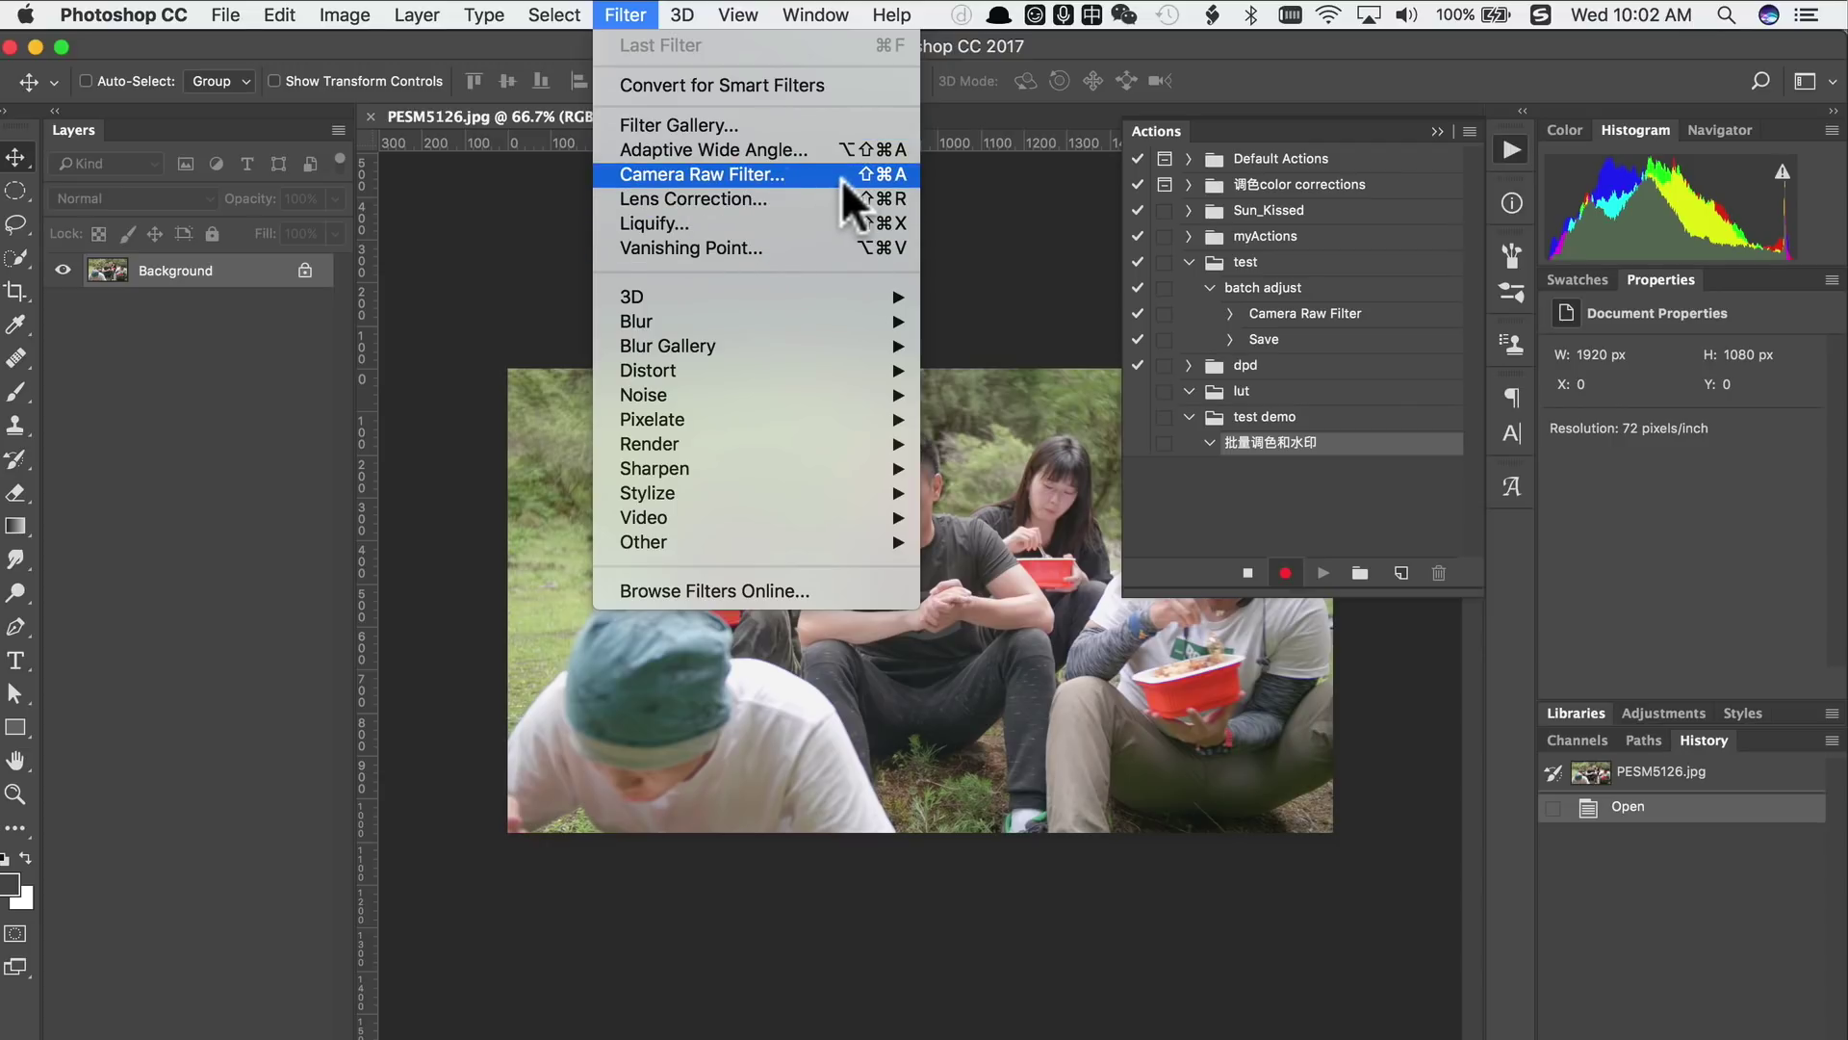
left_click(573, 731)
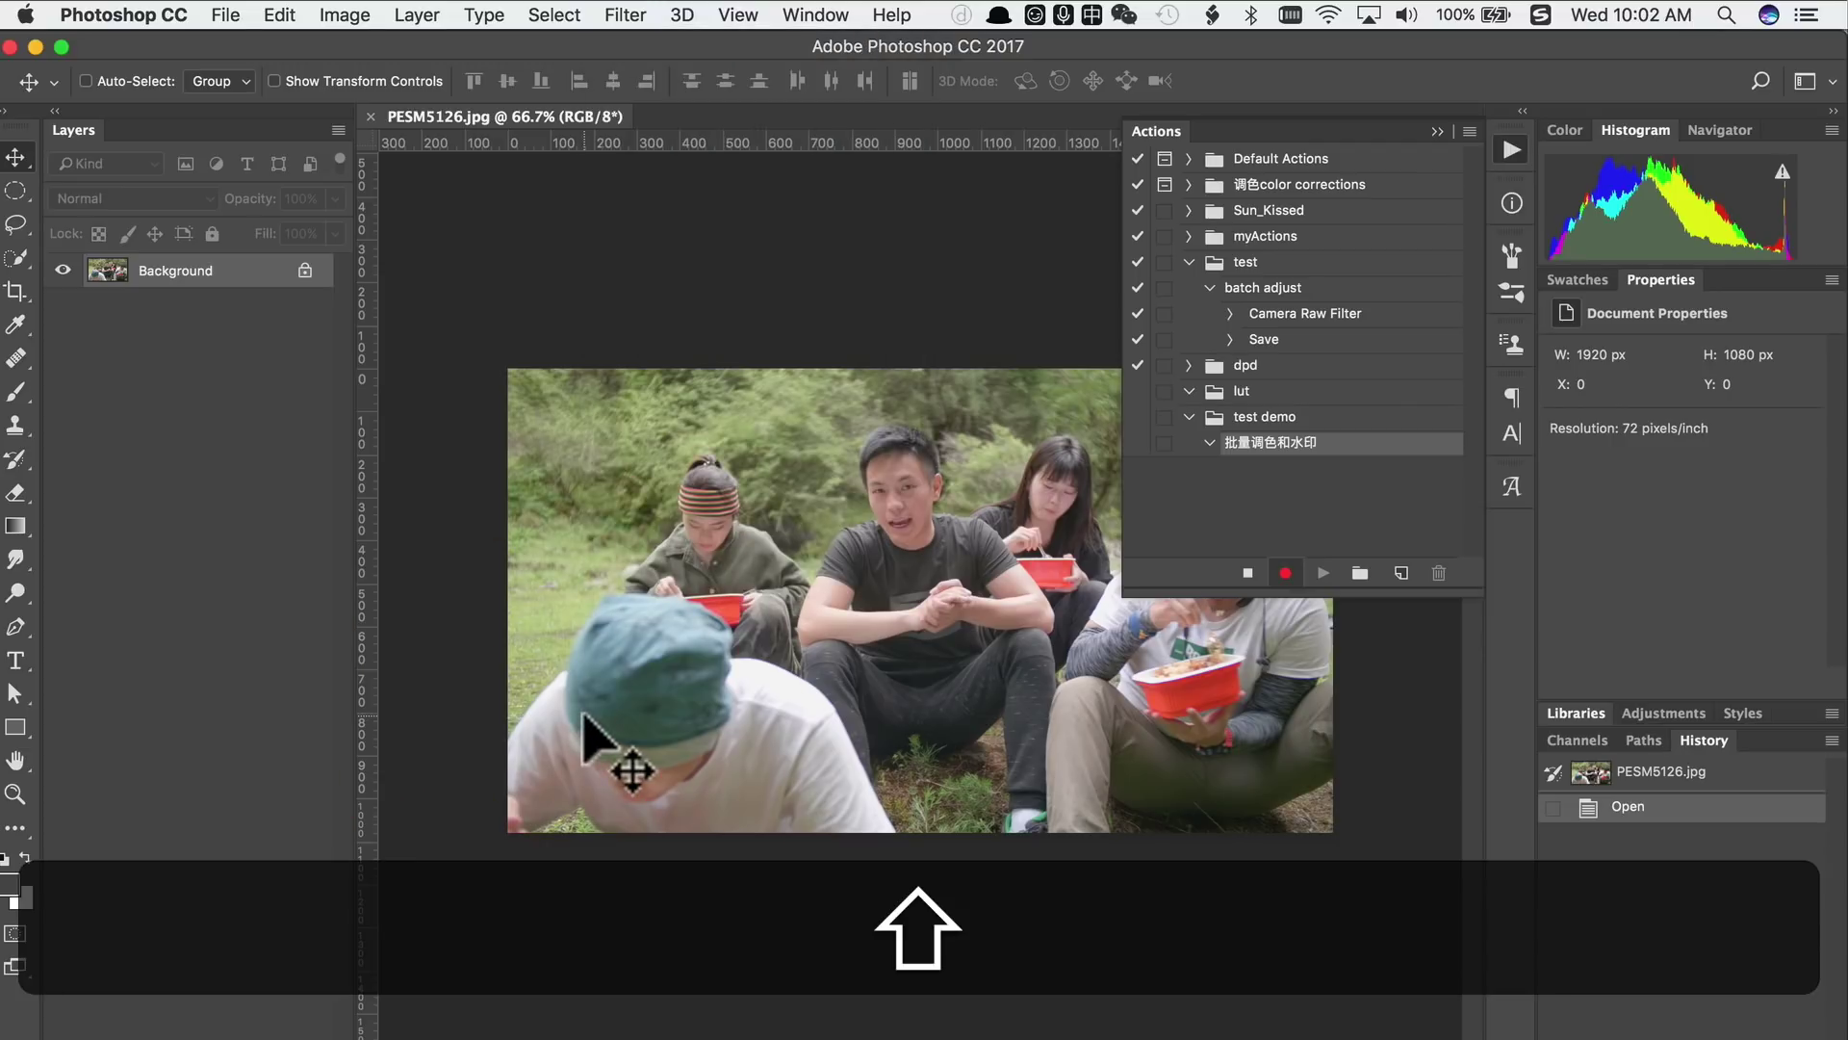
key("shift+super+a")
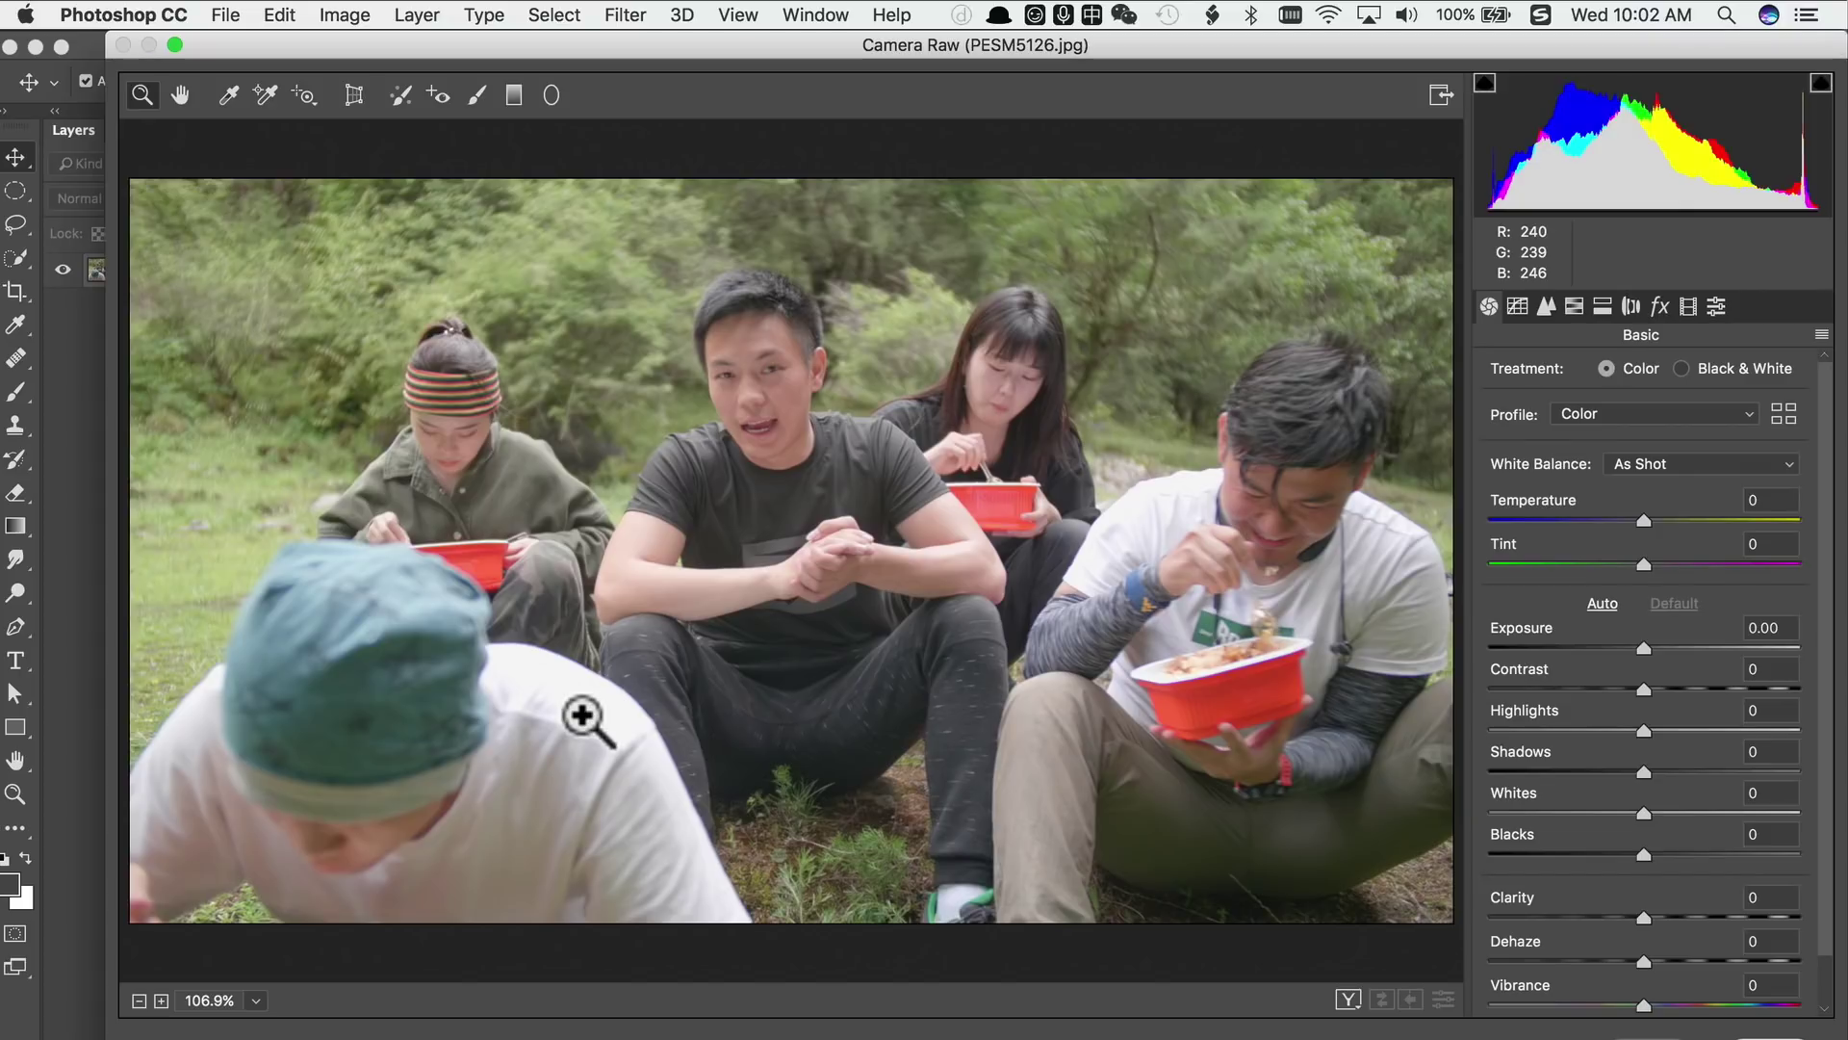
left_click_drag(996, 48, 961, 49)
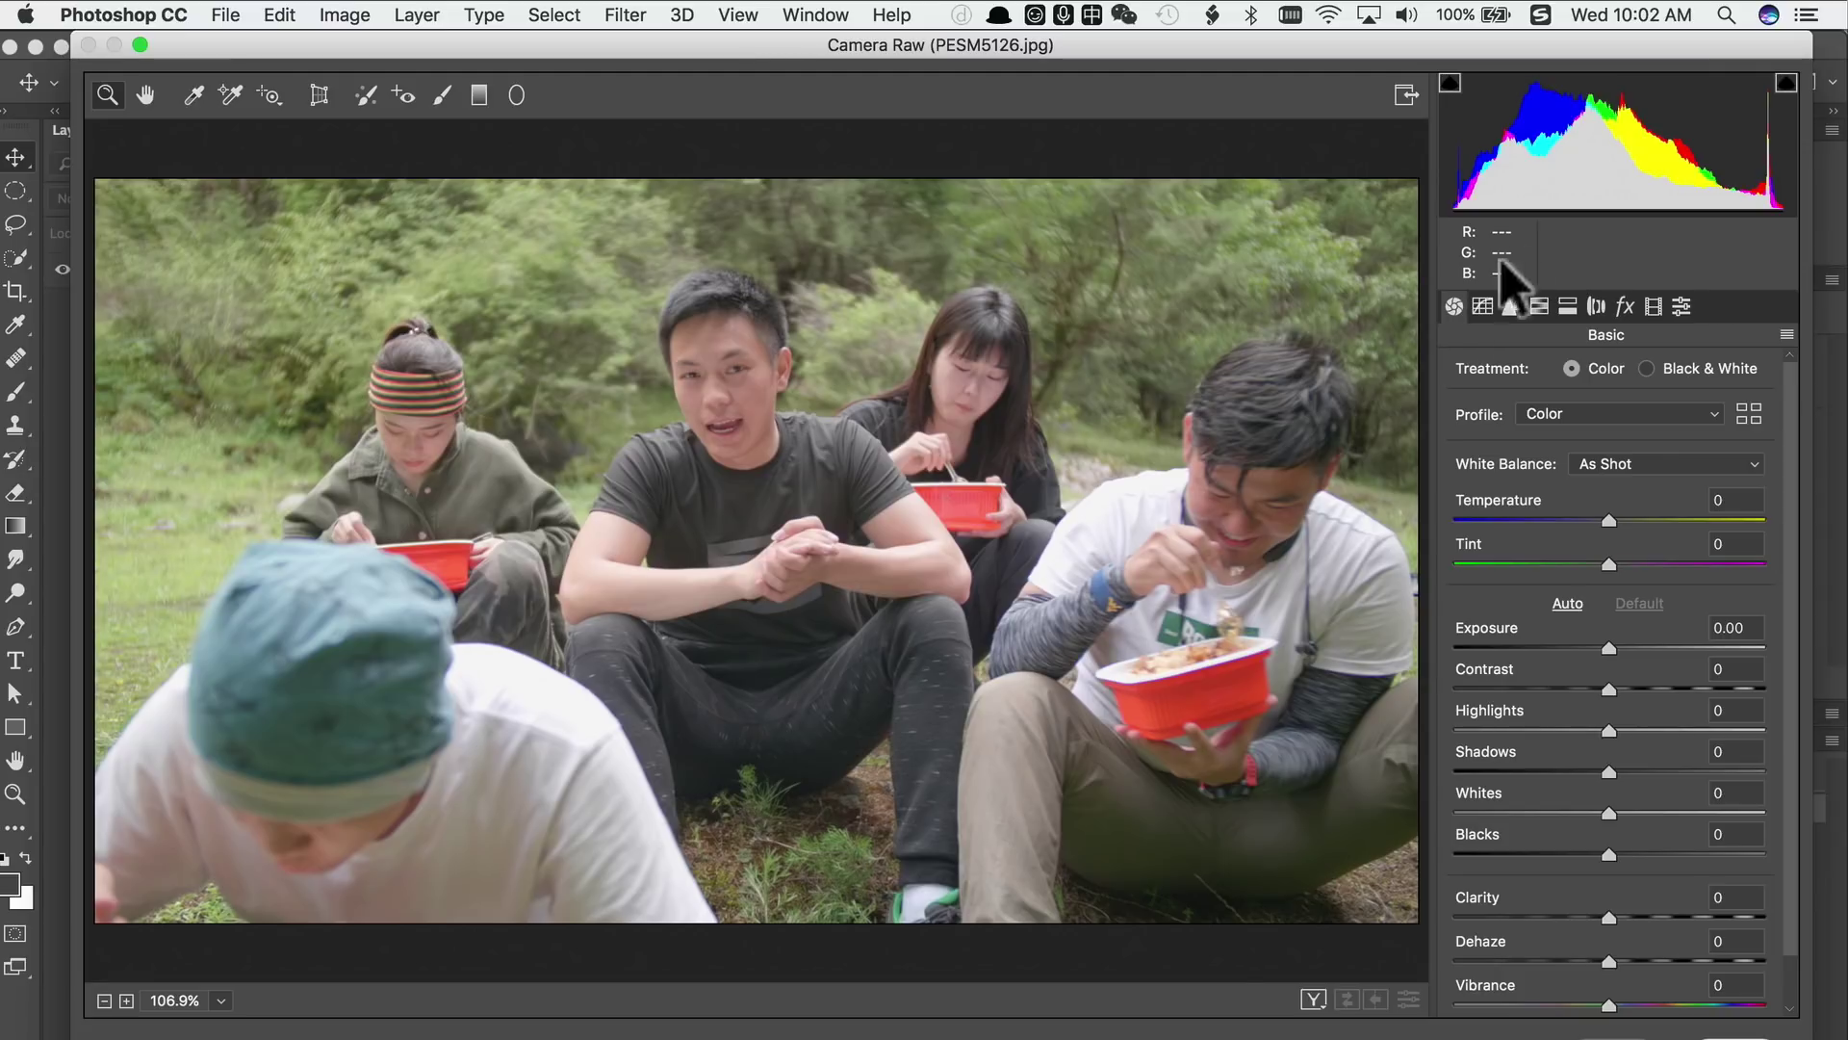
left_click_drag(1241, 48, 1234, 48)
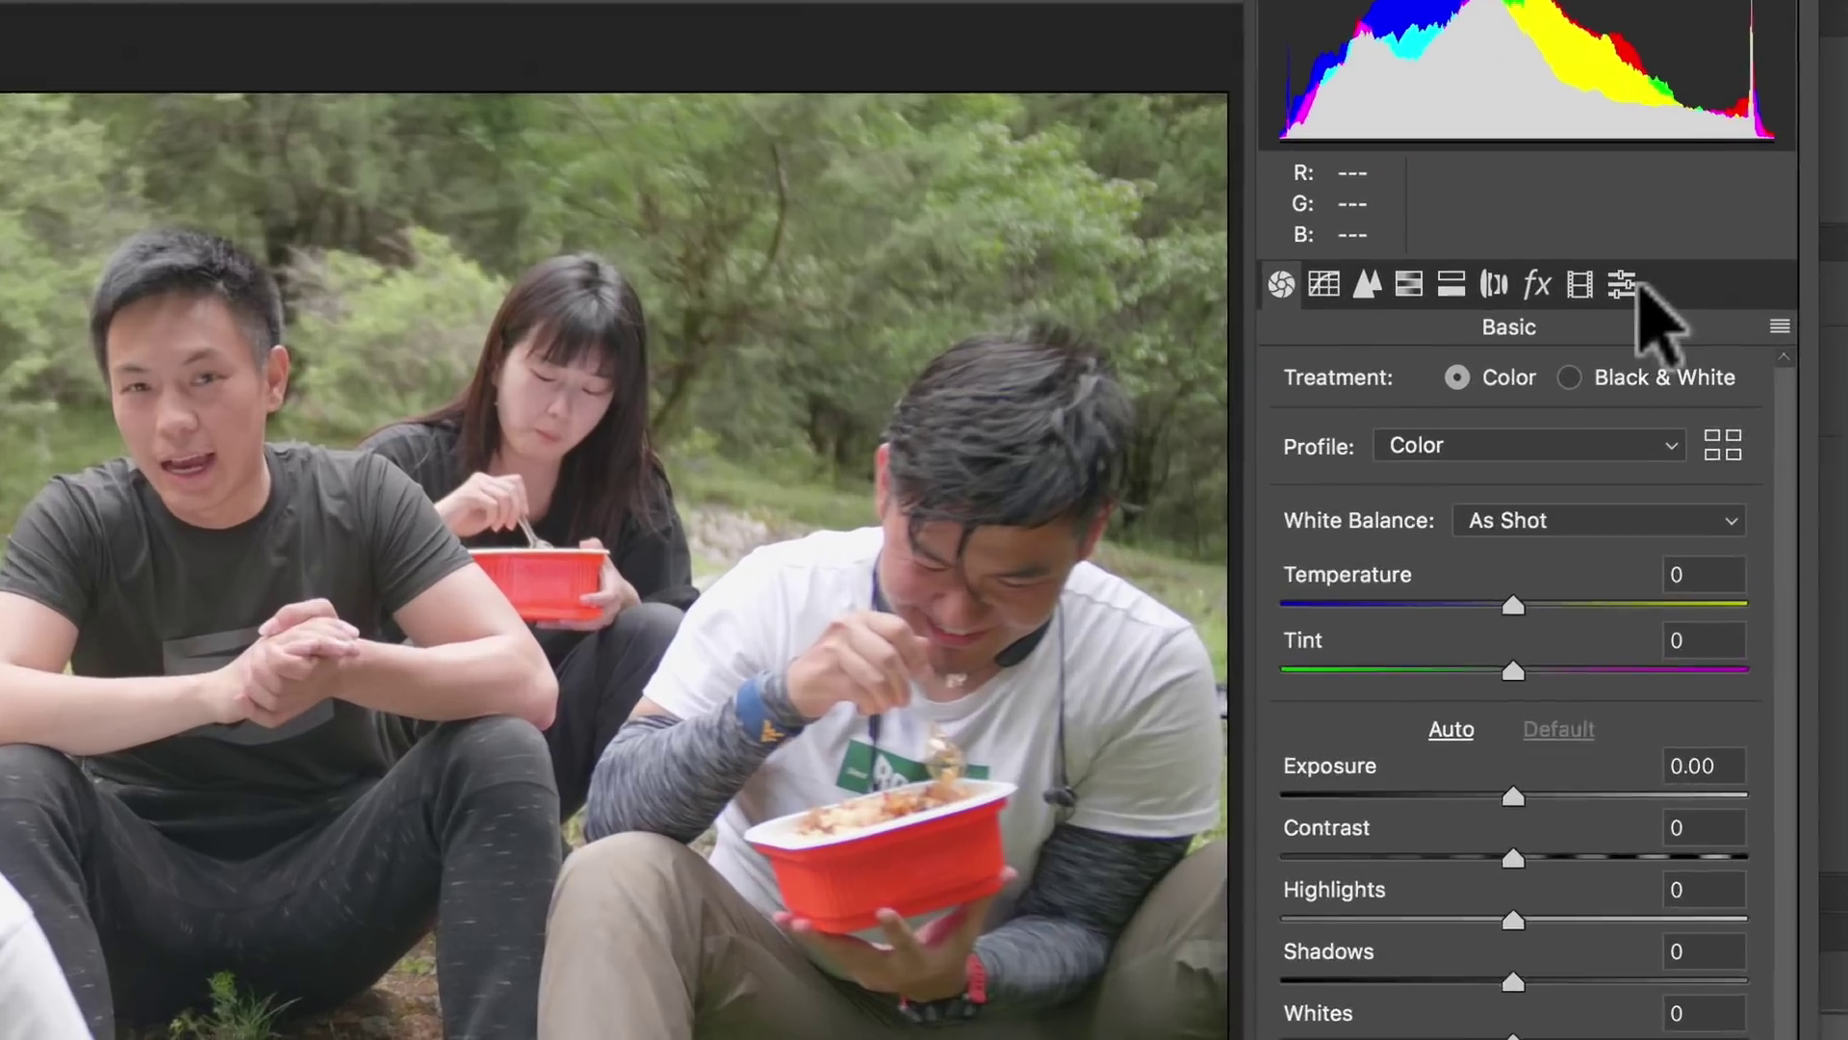
left_click(1674, 306)
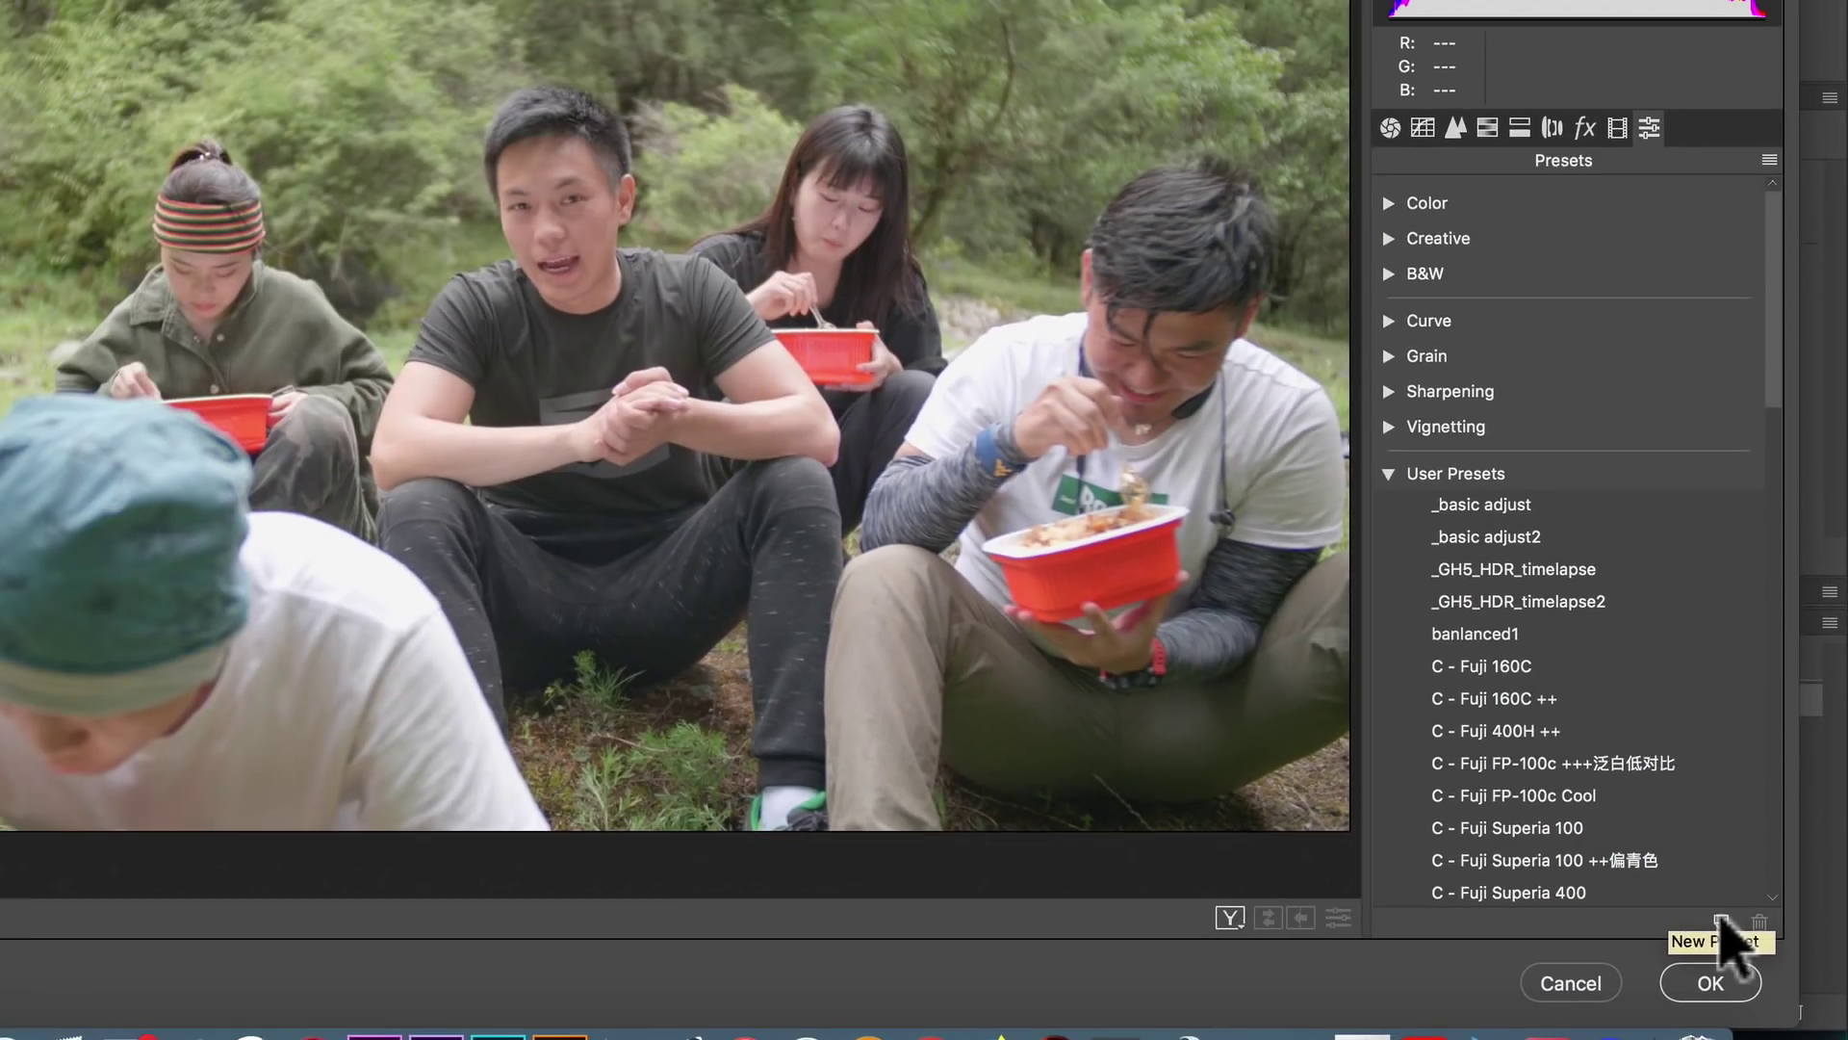
key("alt")
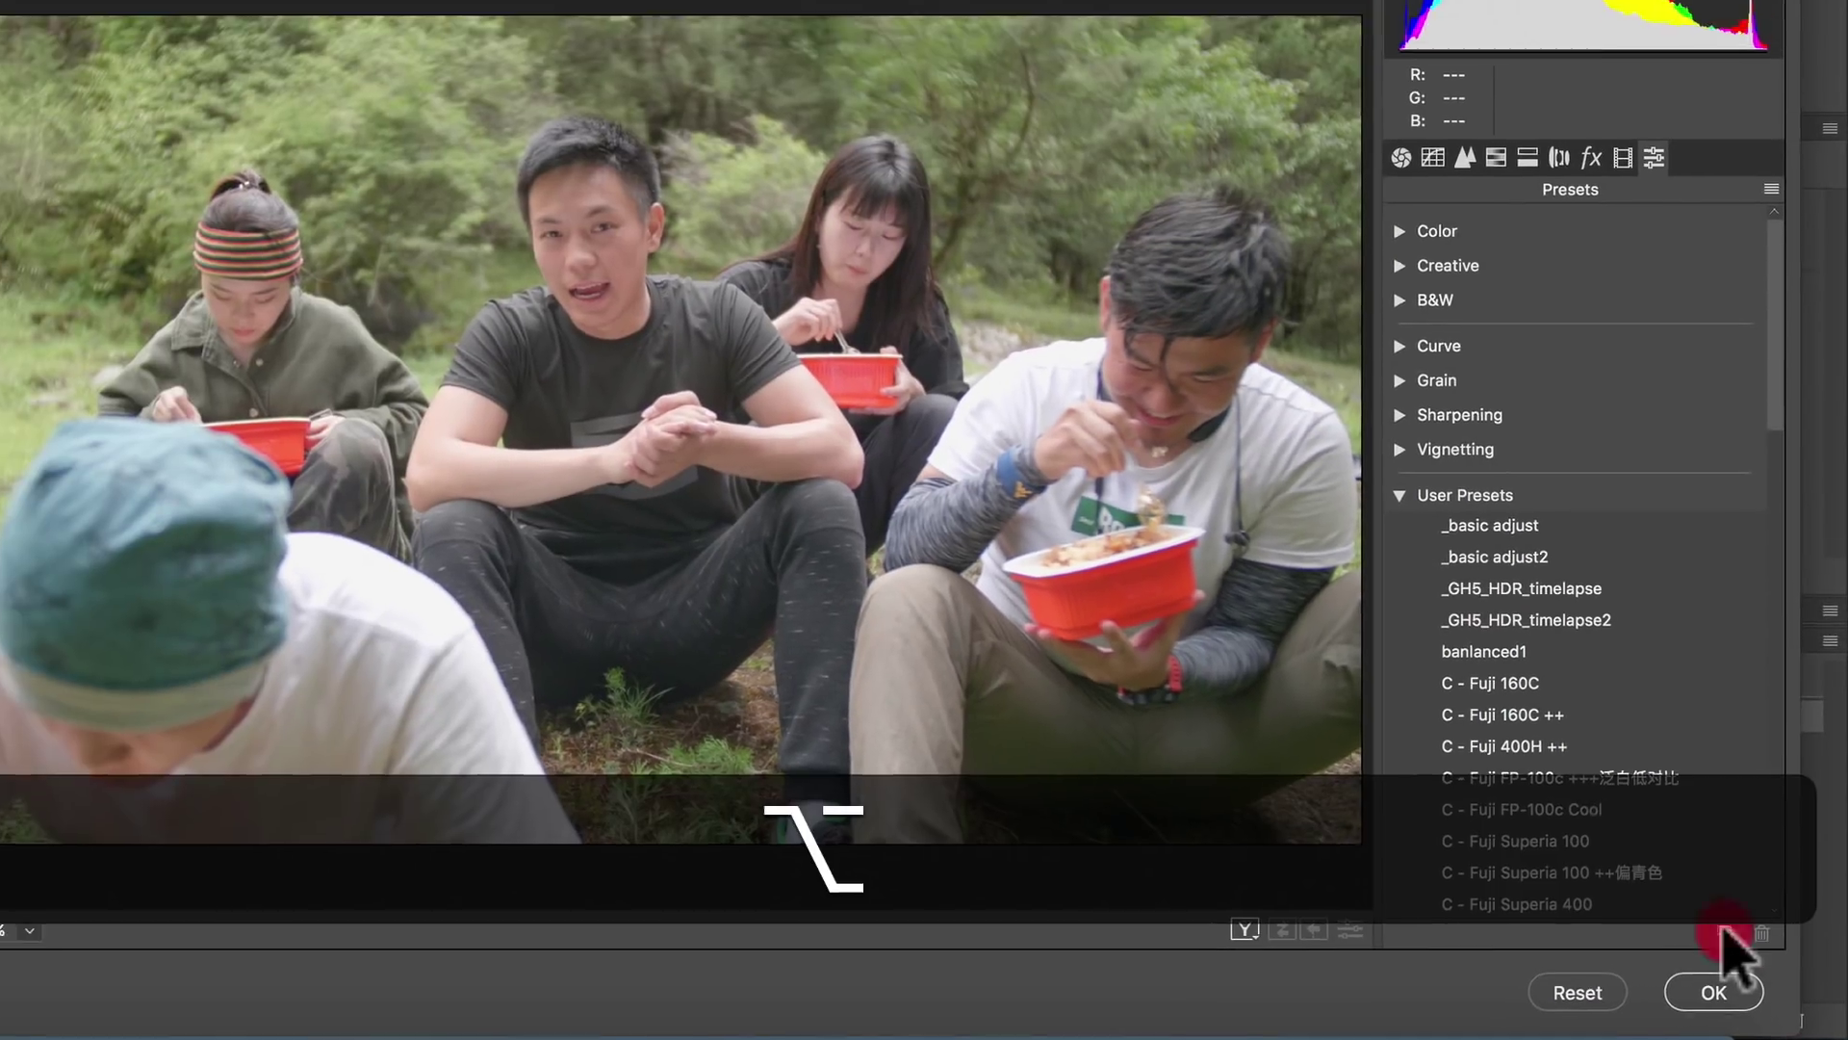
left_click(1722, 922, "alt")
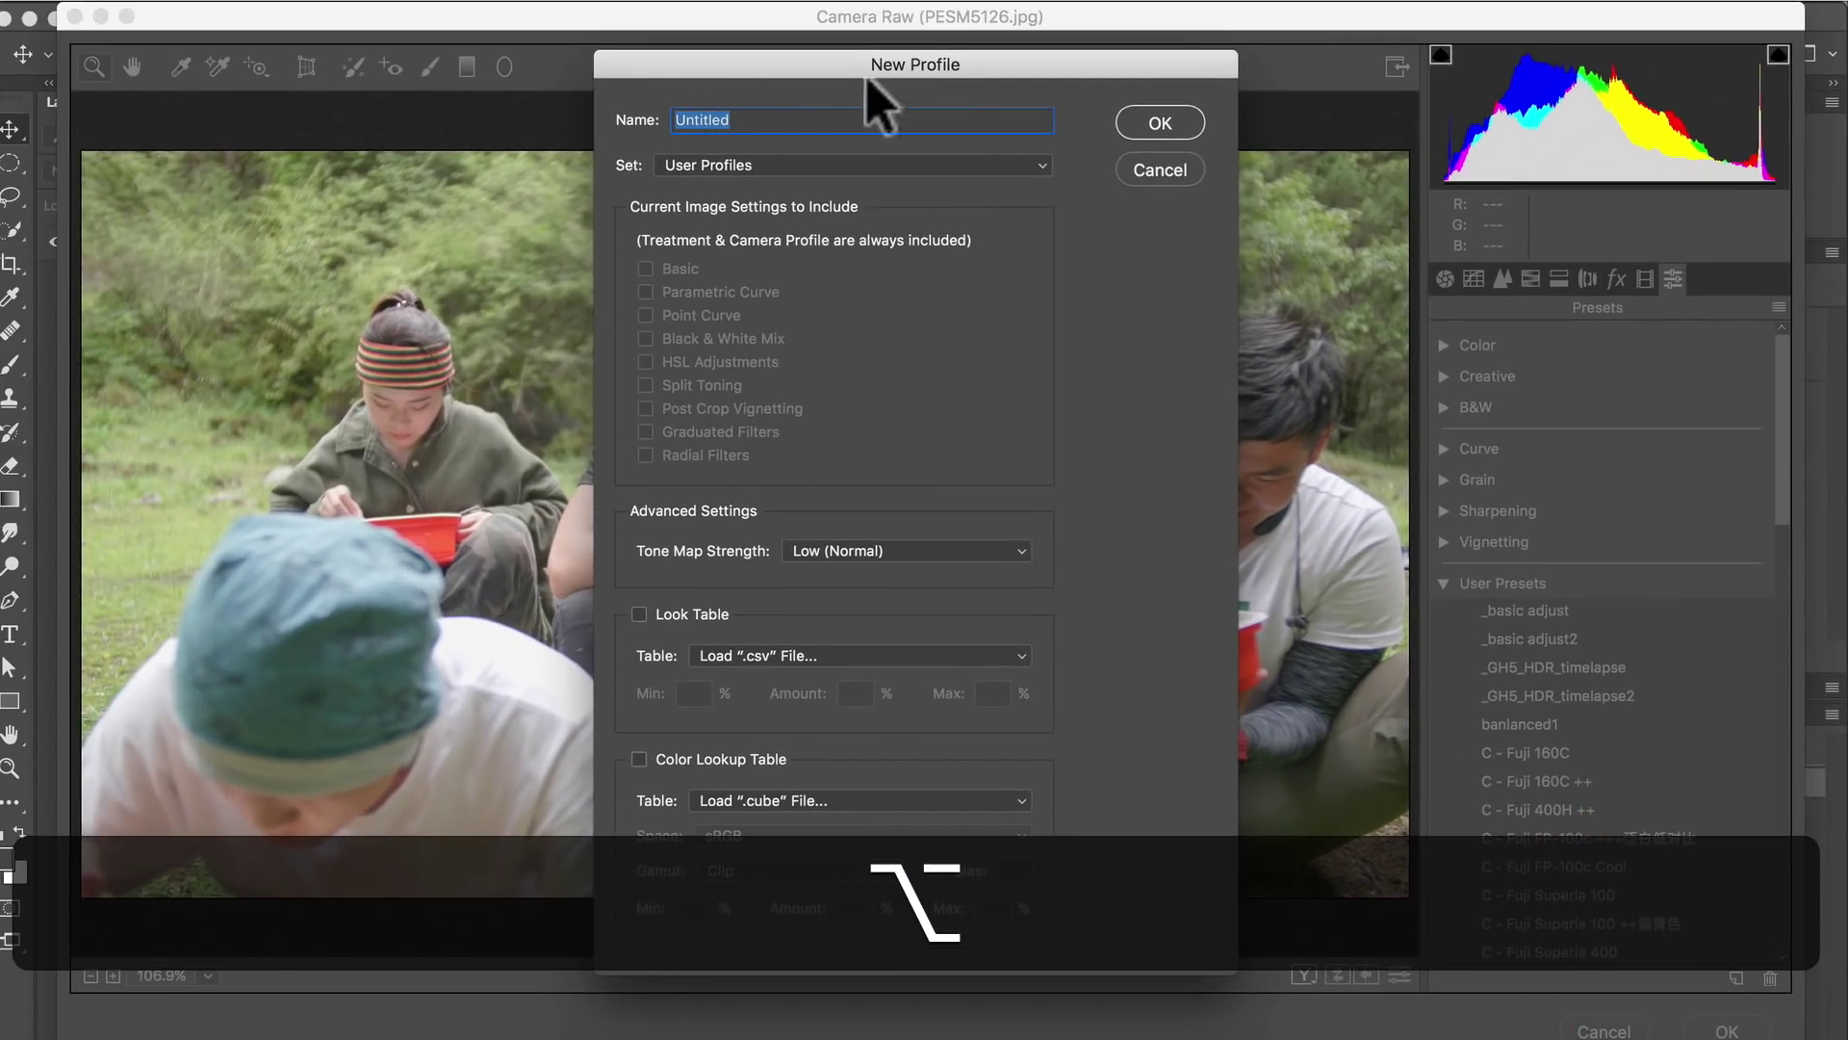
Put the new profile in a new profile set named 'dpd'
left_click(784, 165)
left_click(763, 231)
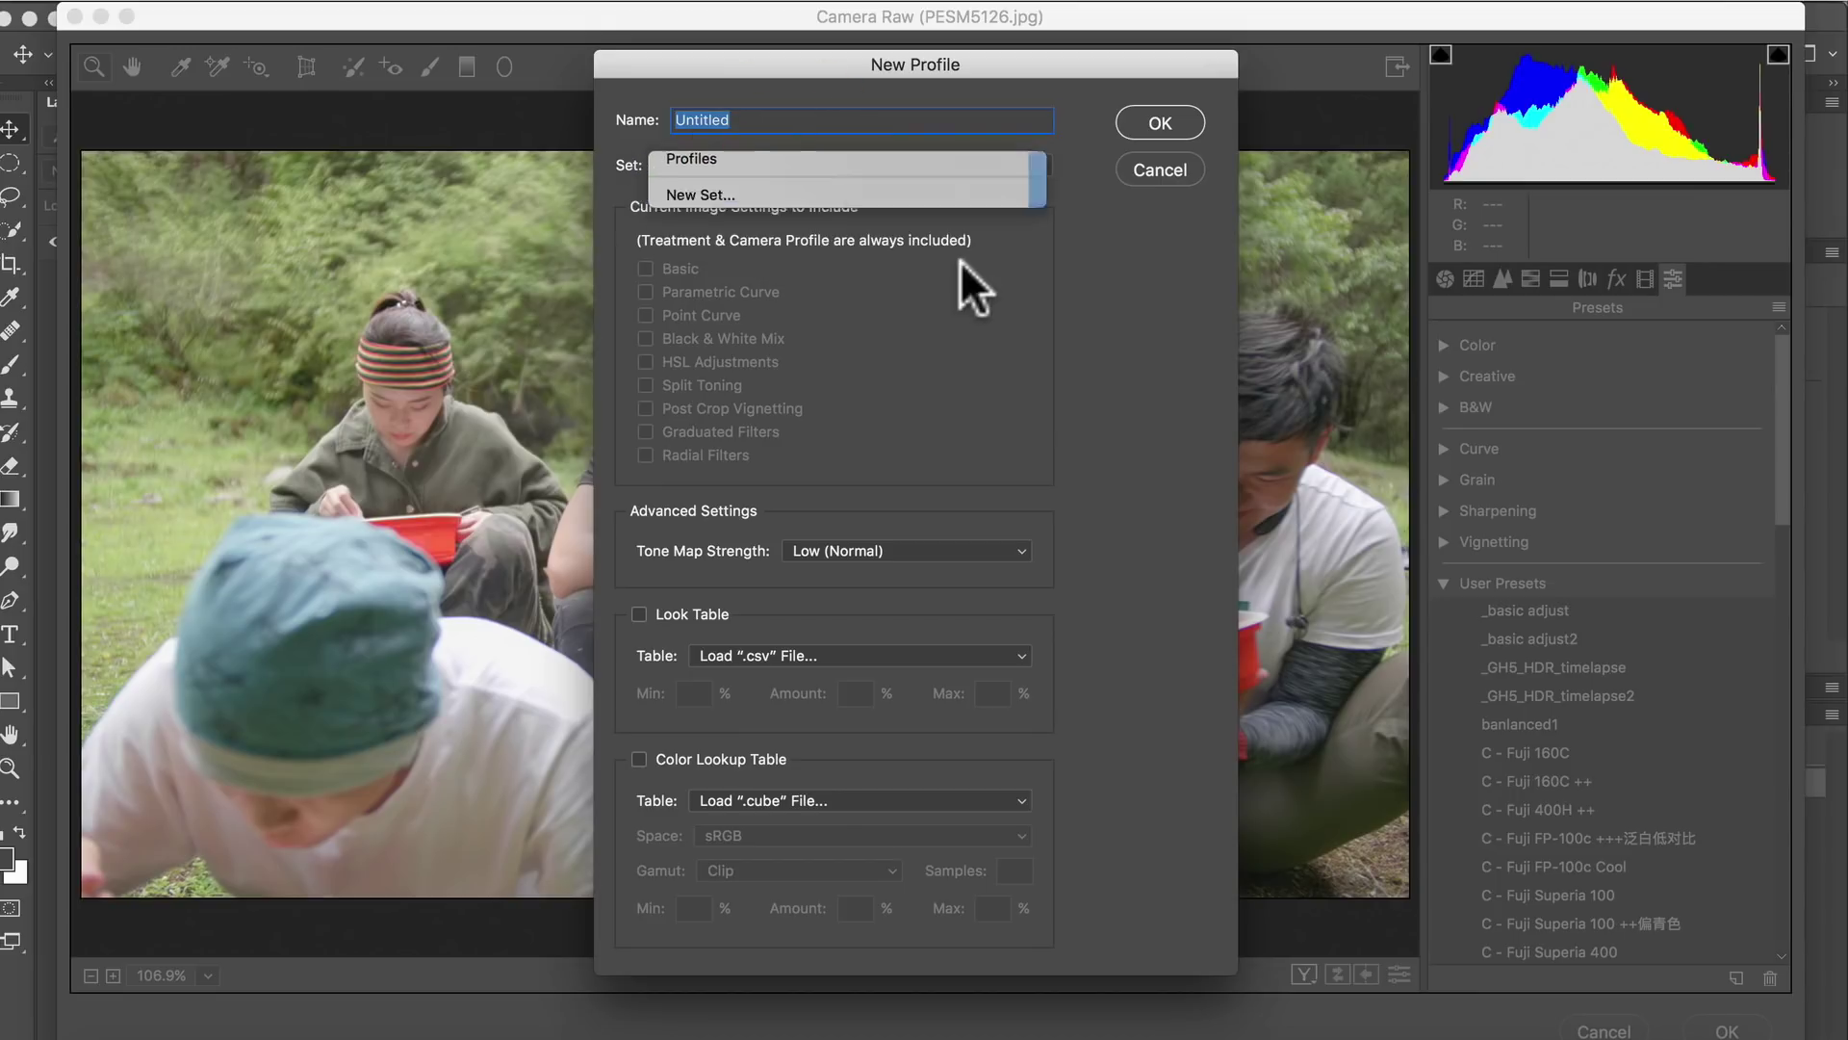
type("dpd")
key("shift")
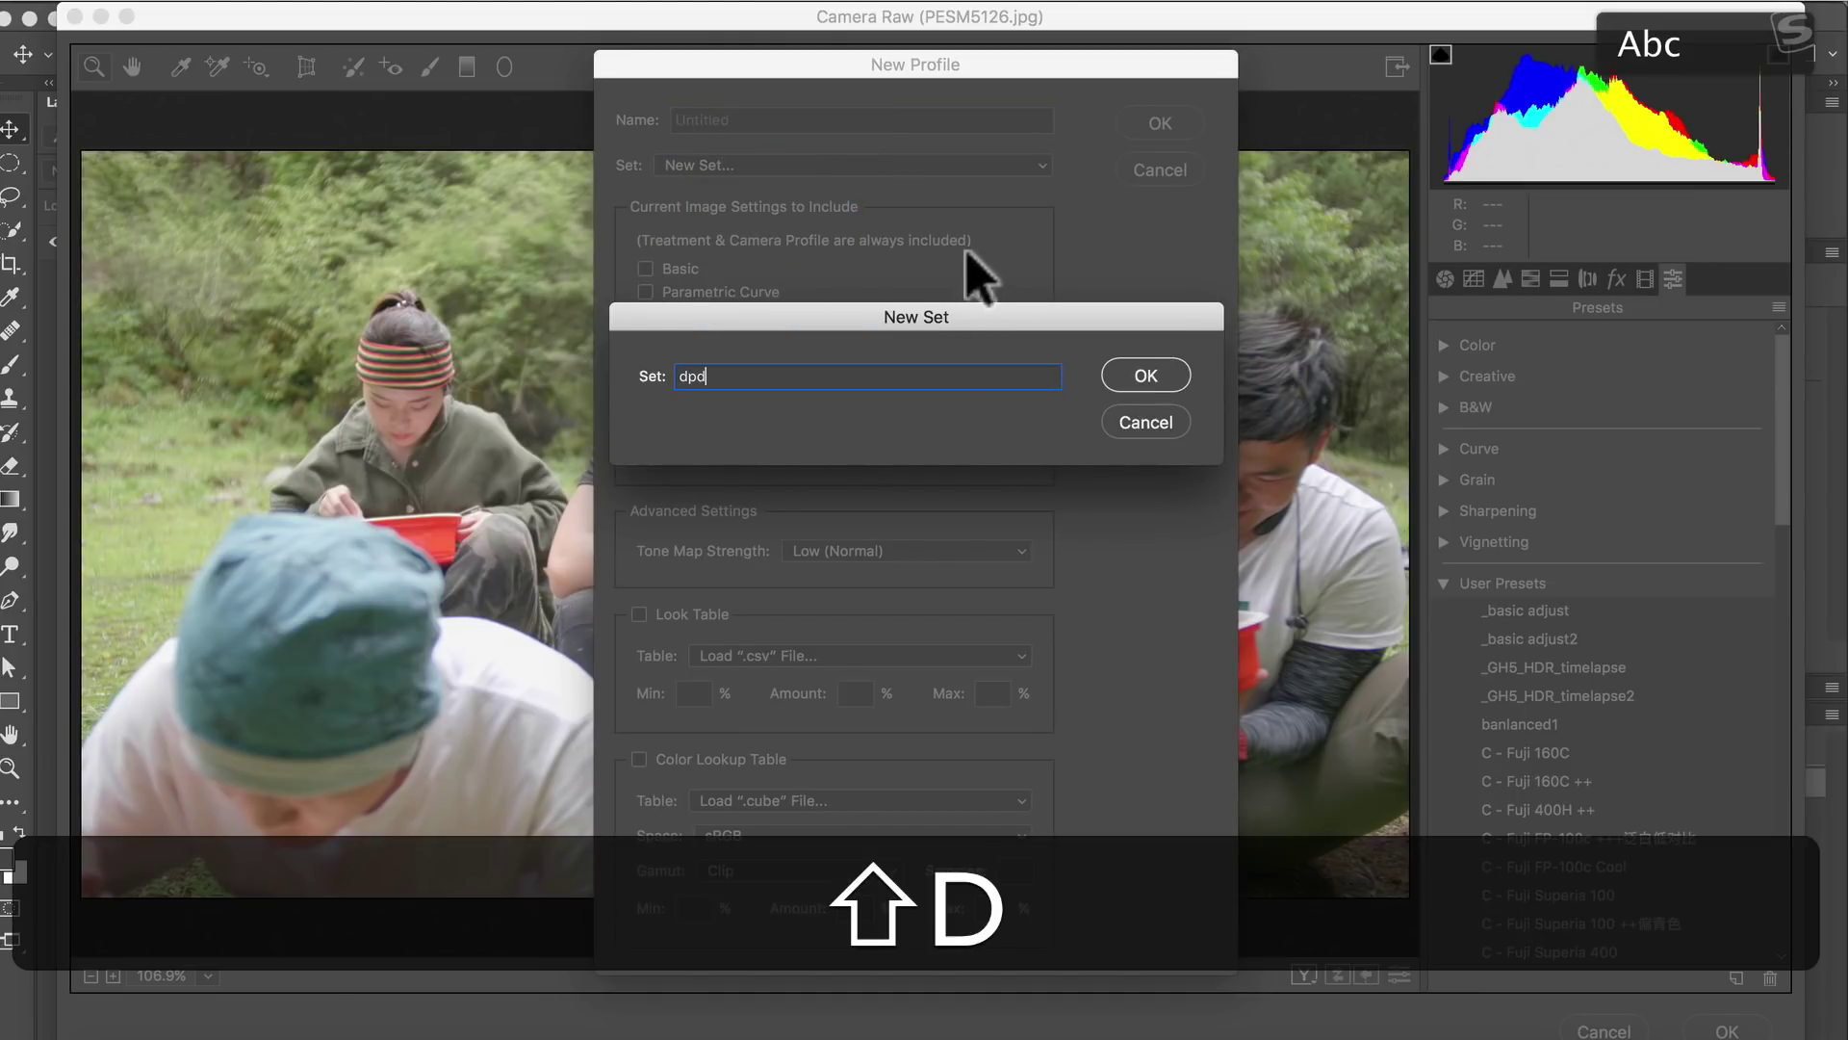
key("Return")
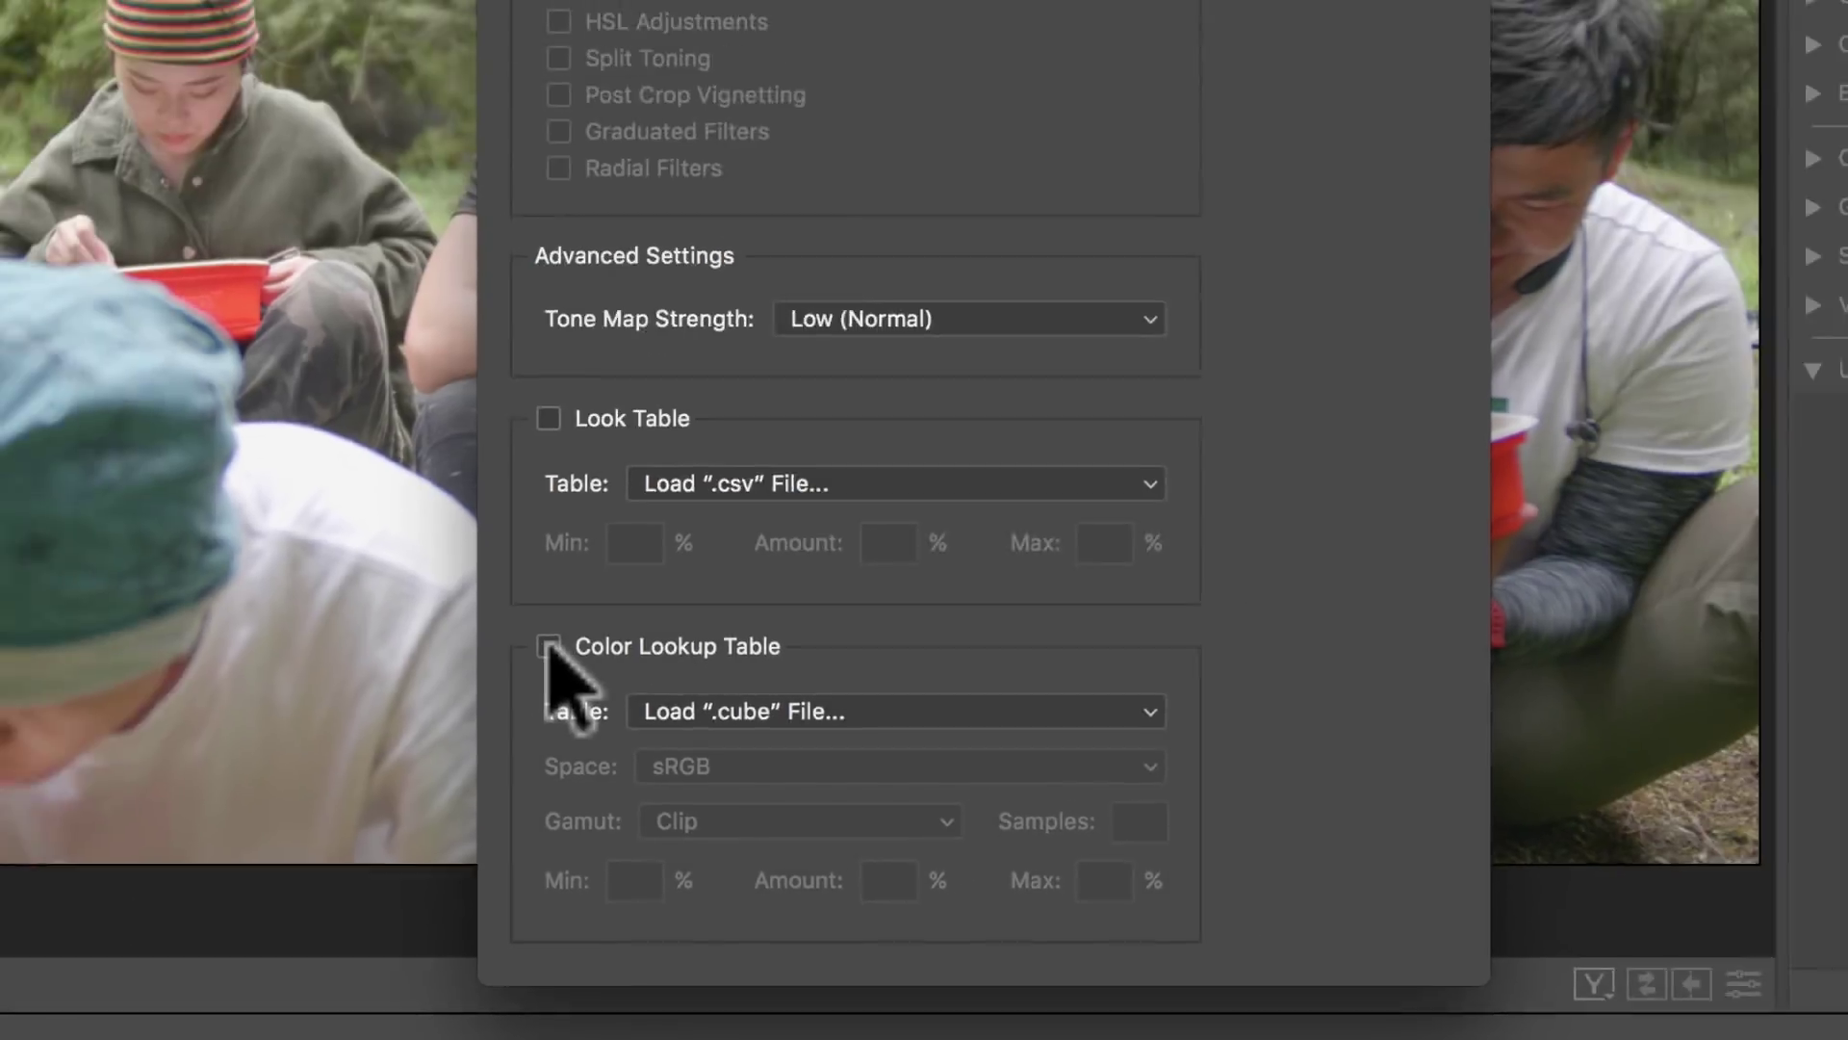
Enable Color Lookup Table and load dpd_x_夏日黄昏.cube from the 2_style luts folder
left_click(465, 525)
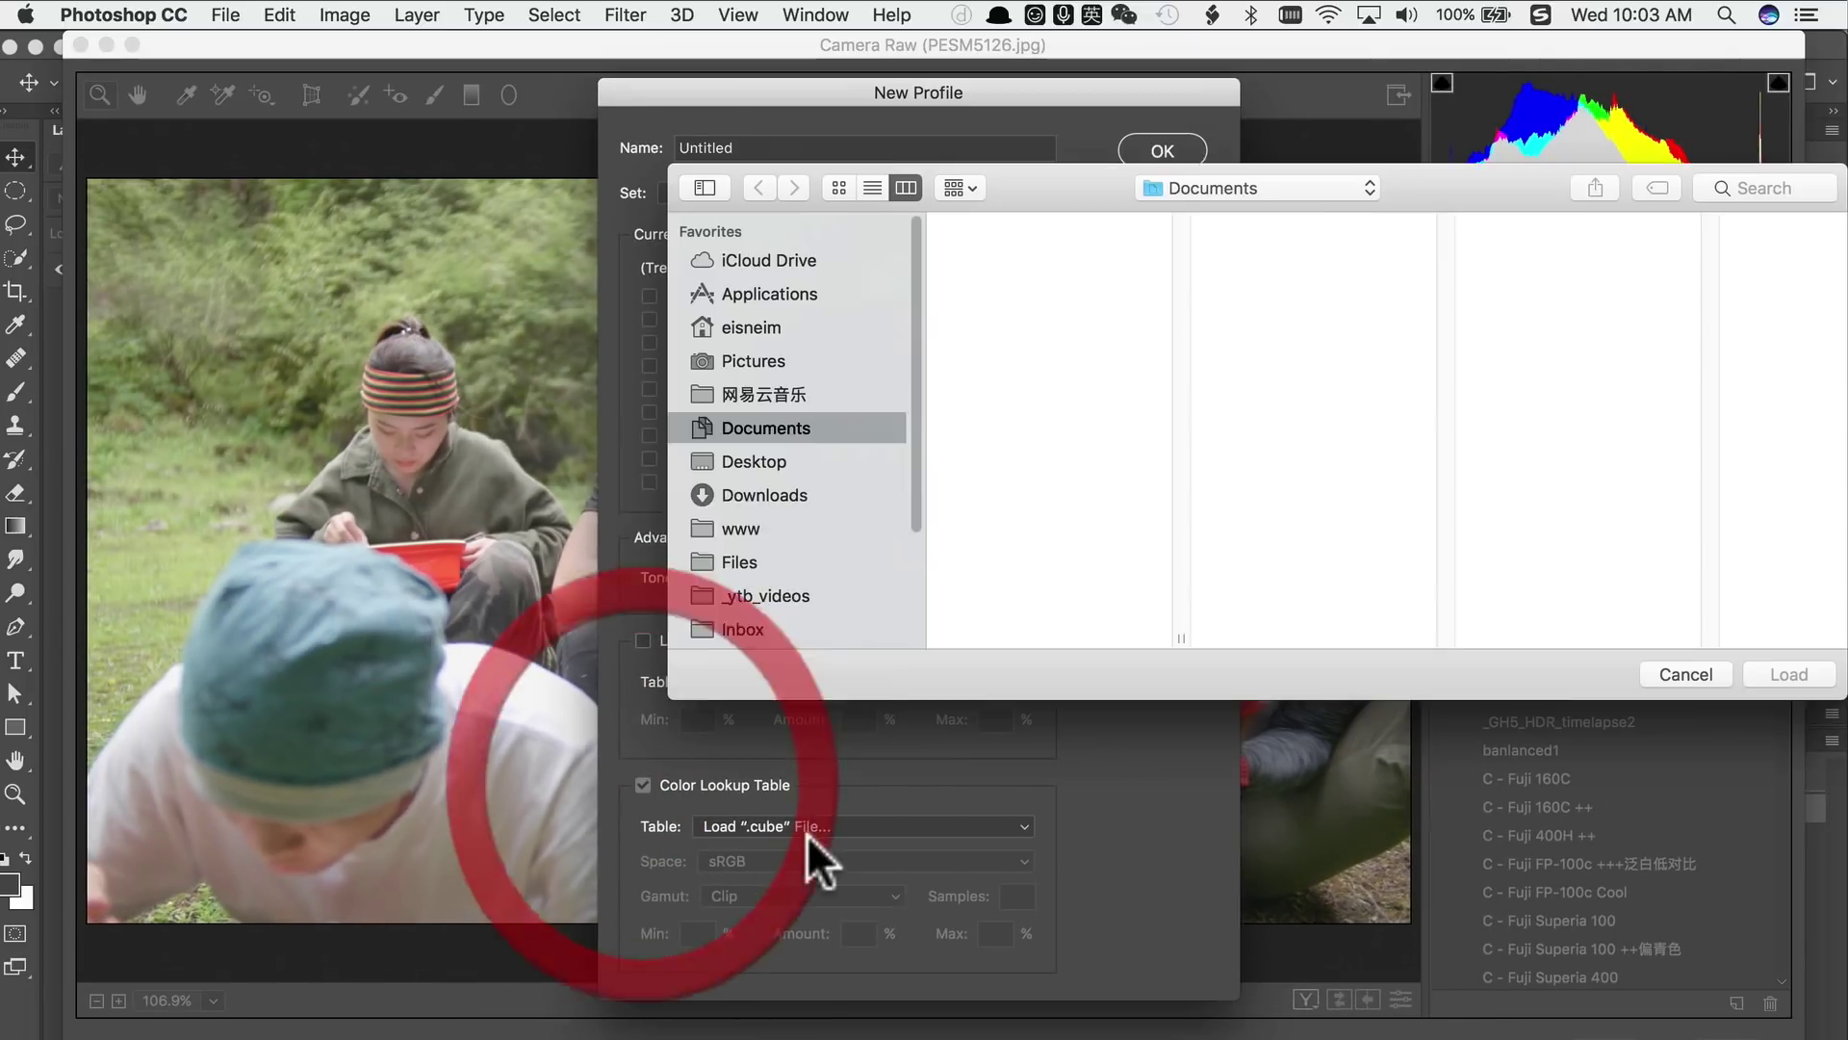
left_click_drag(1455, 200, 1099, 189)
scroll(436, 546, "down", 3)
left_click(431, 552)
scroll(693, 524, "down", 3)
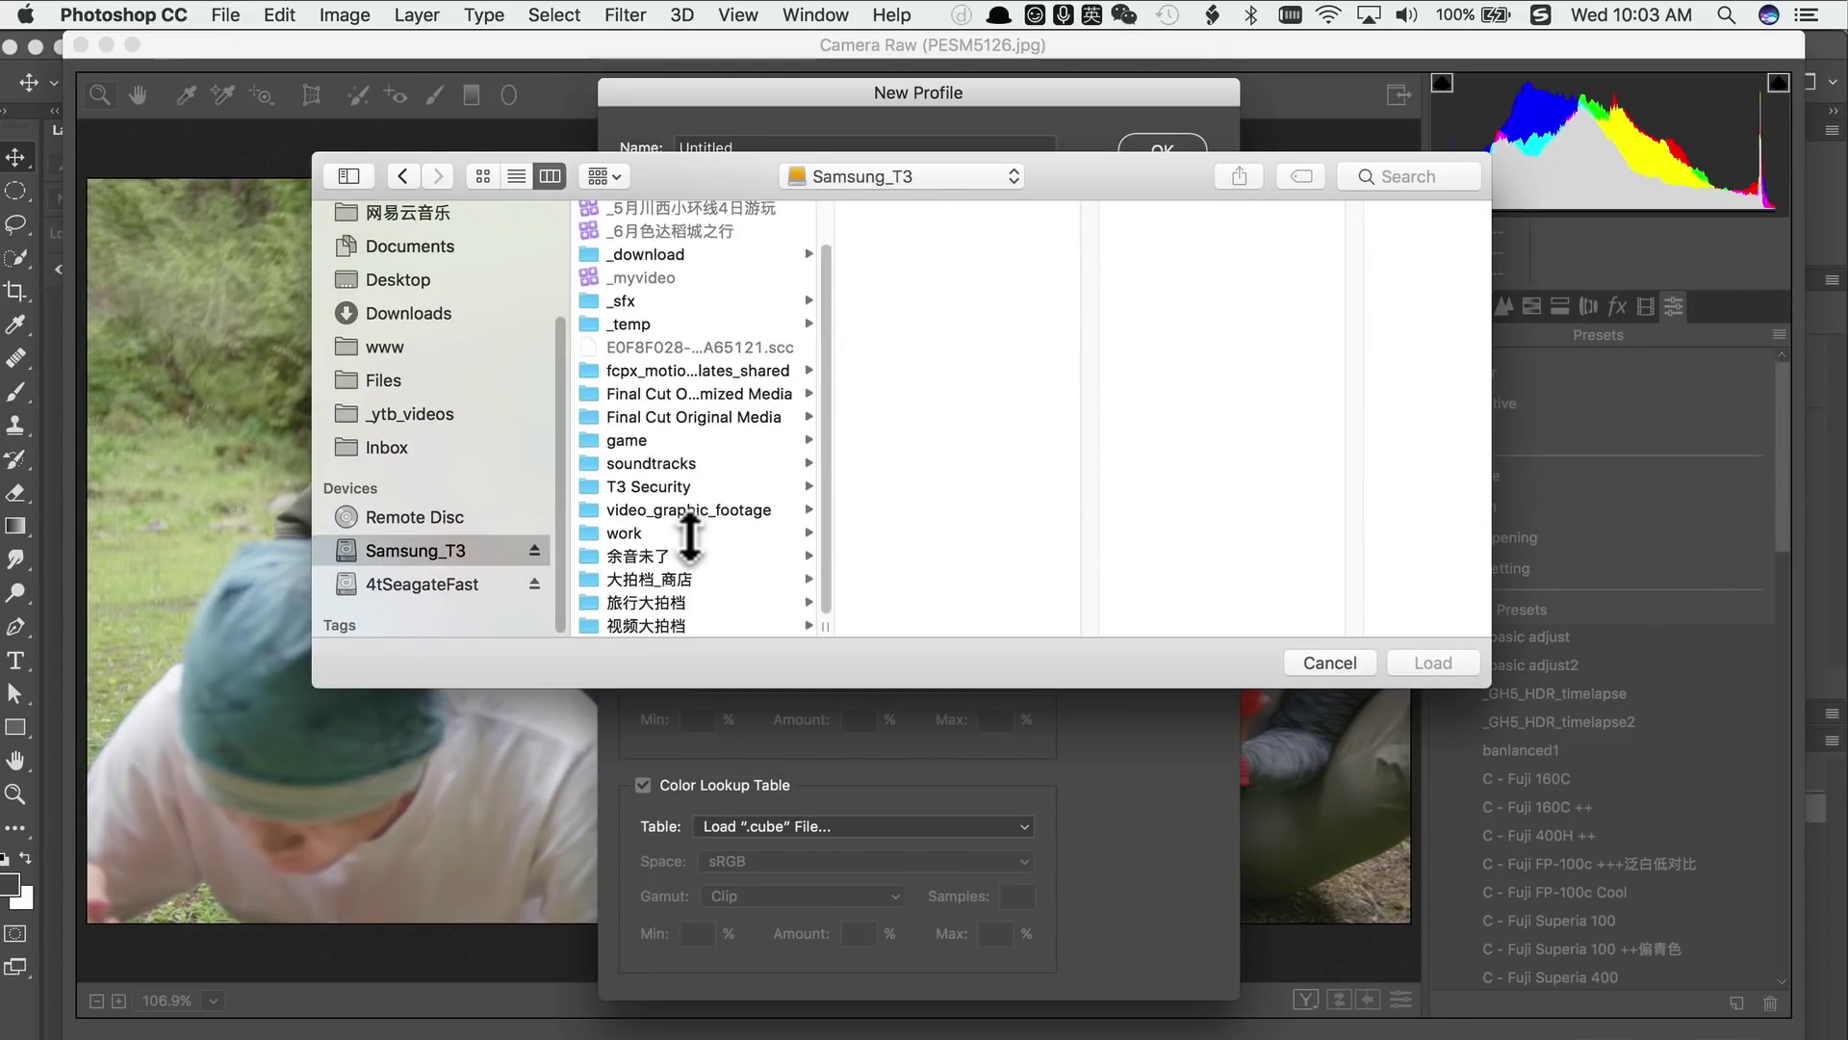
left_click(1373, 239)
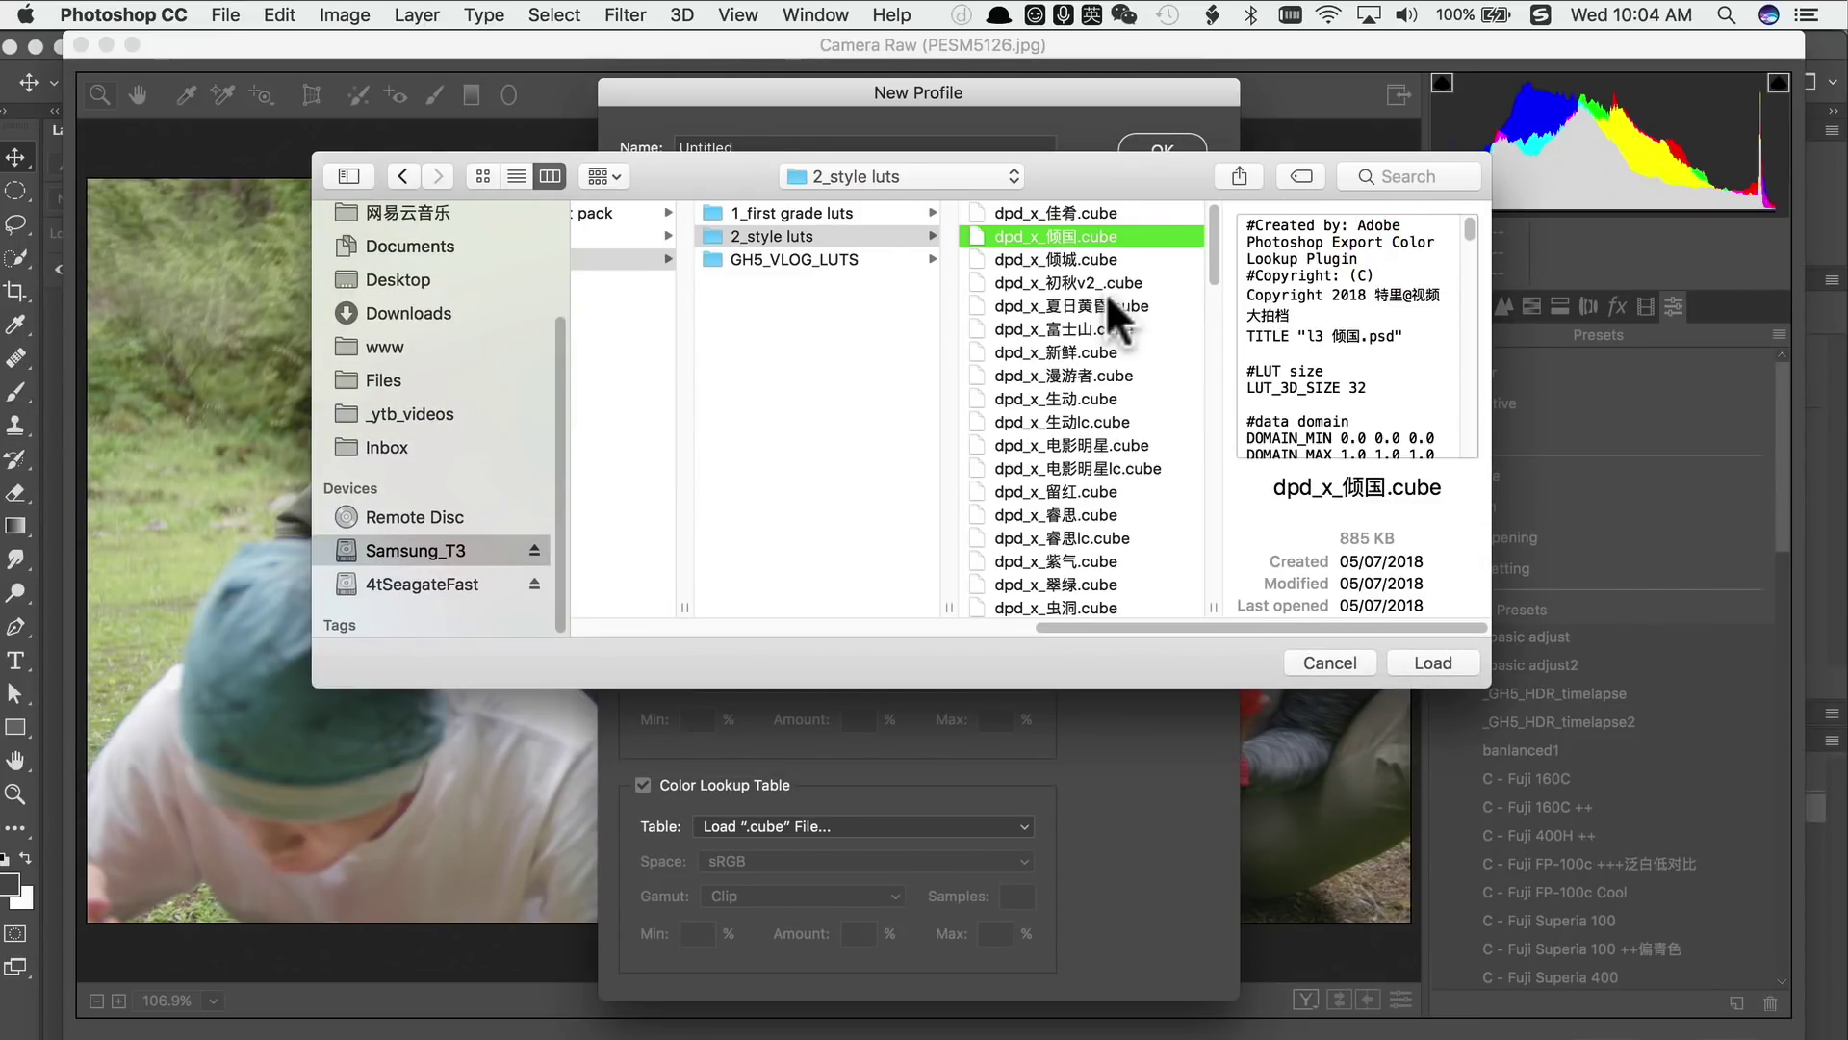
left_click(1107, 304)
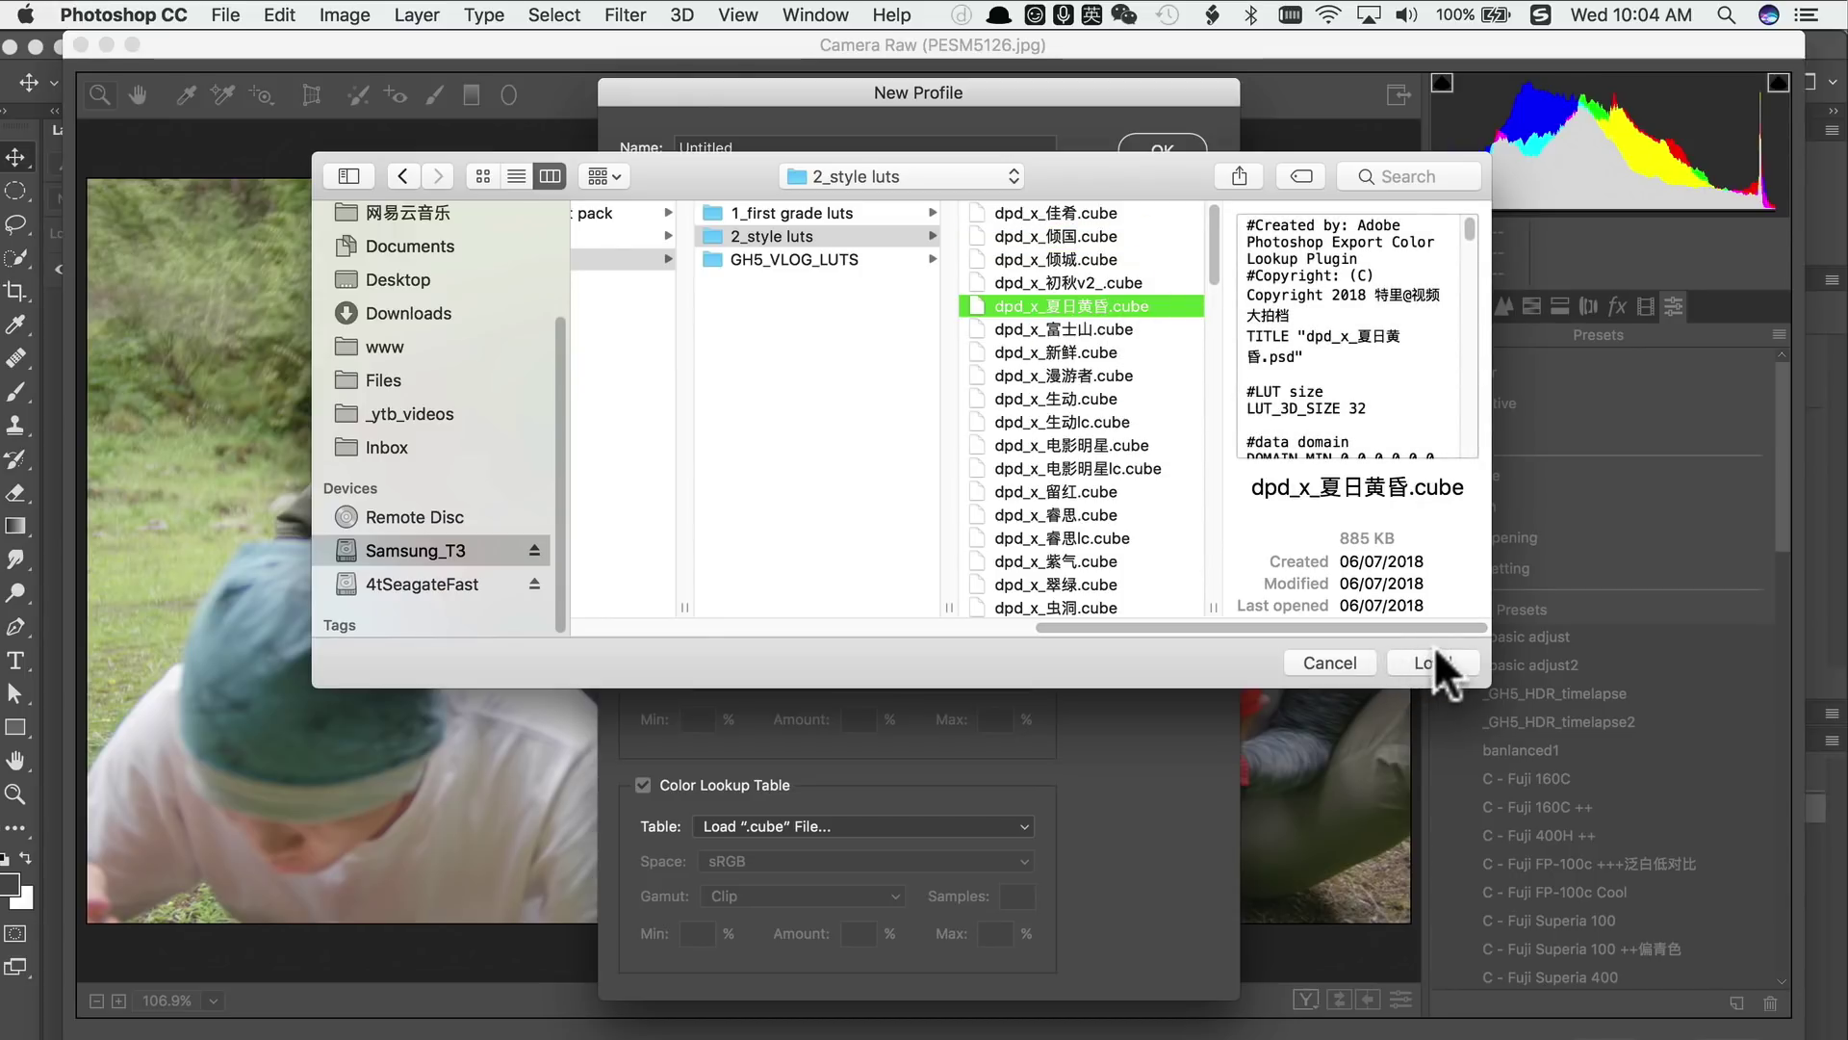
left_click(1430, 662)
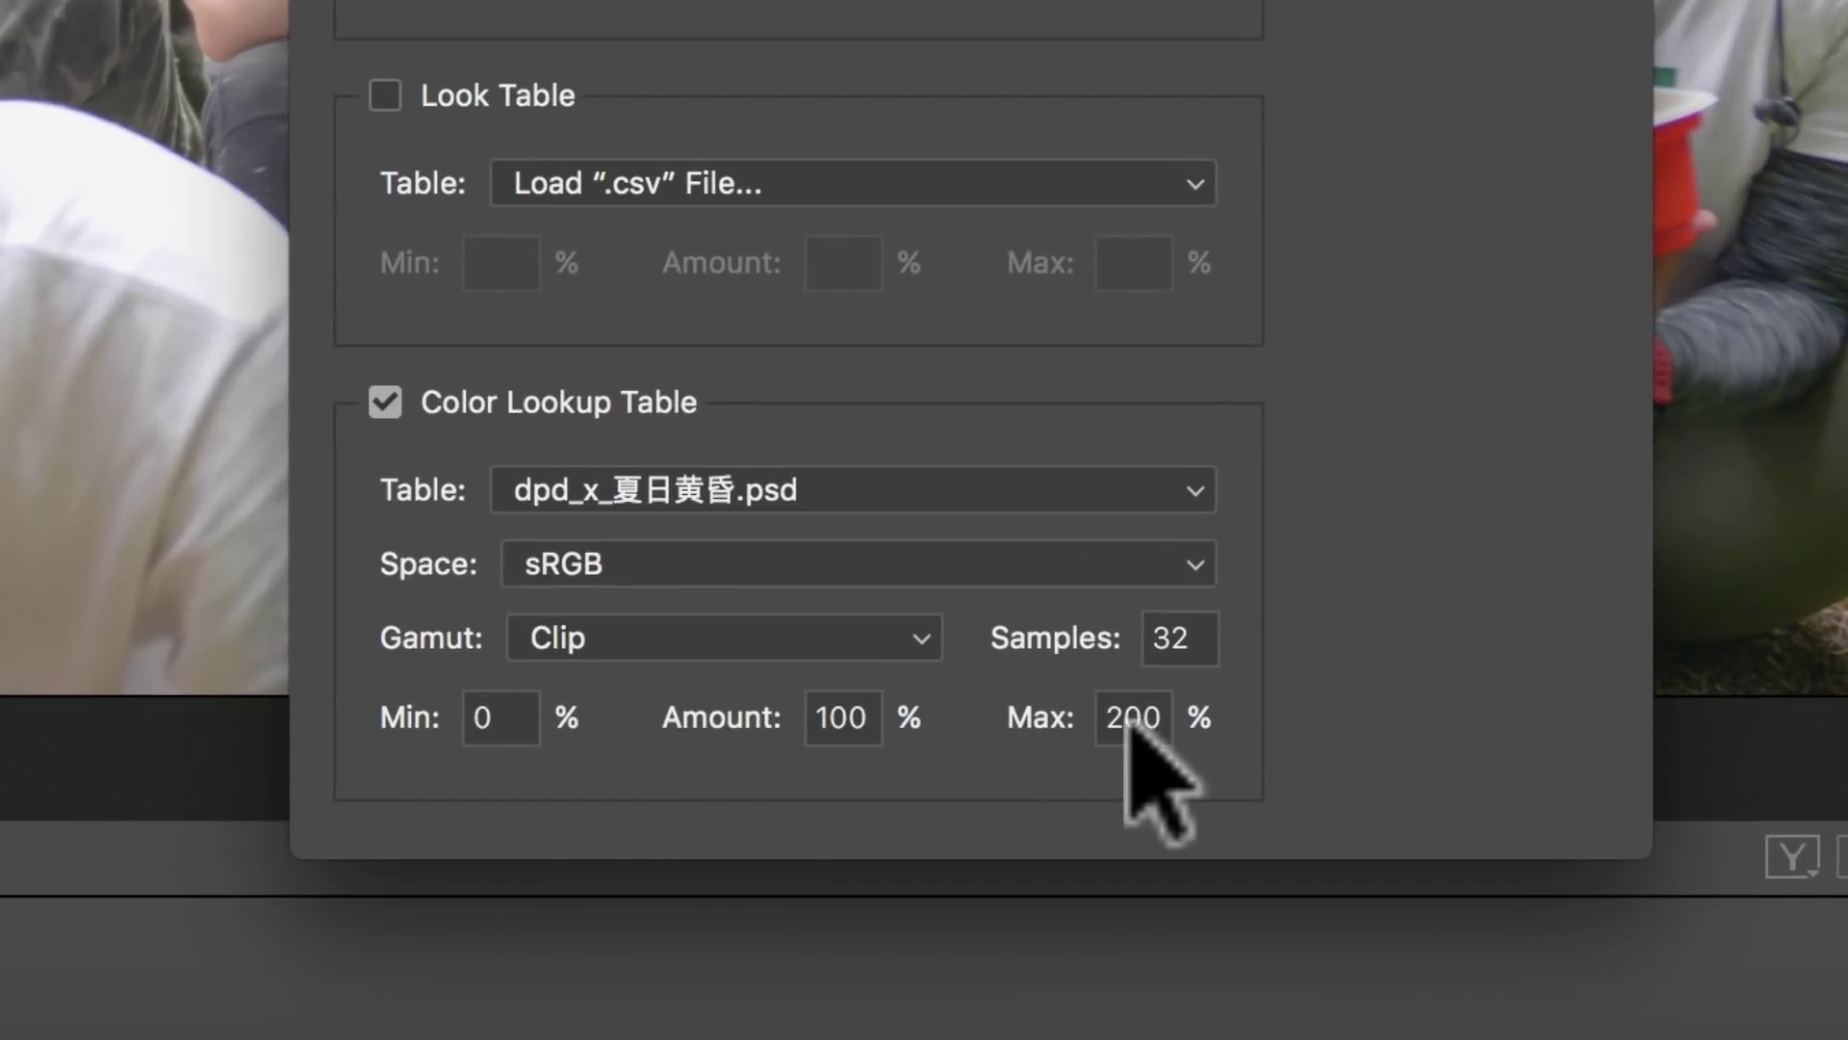
Name the profile dpd_x with maximum strength at 100%
left_click(983, 933)
type("100")
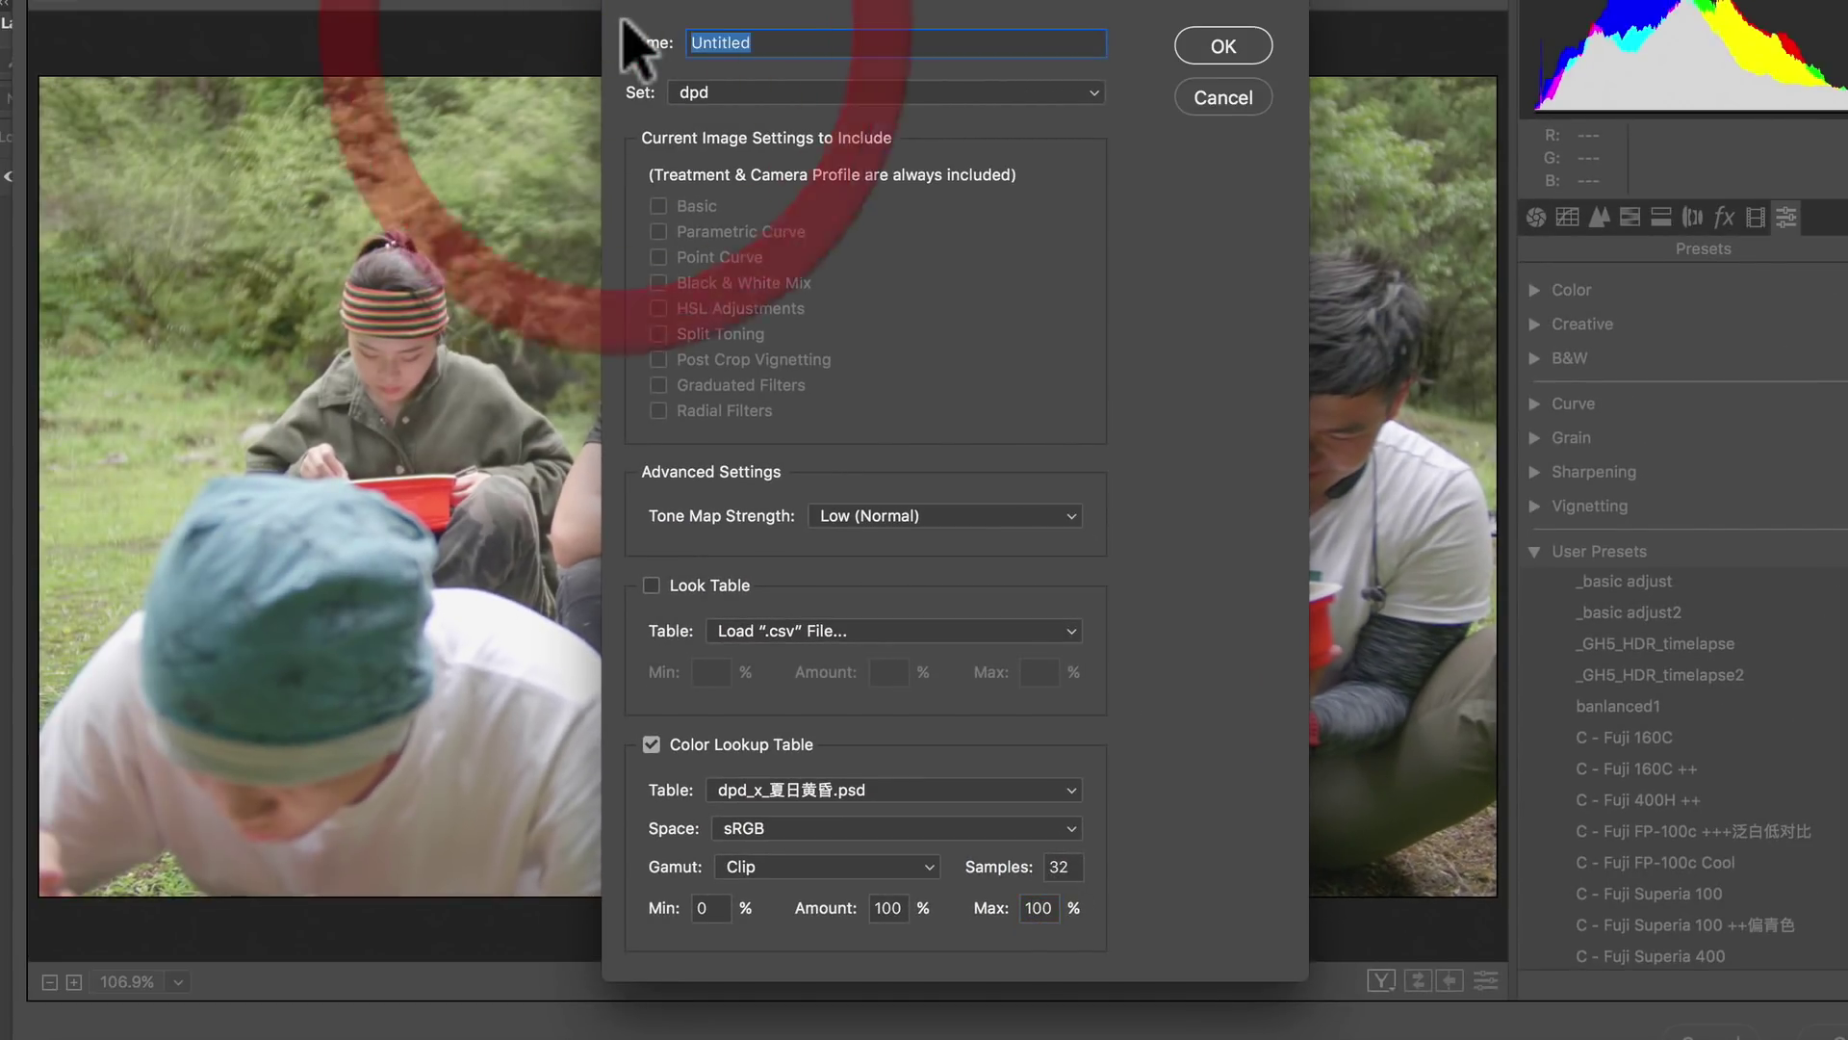
type("dpd_x")
left_click(1535, 218)
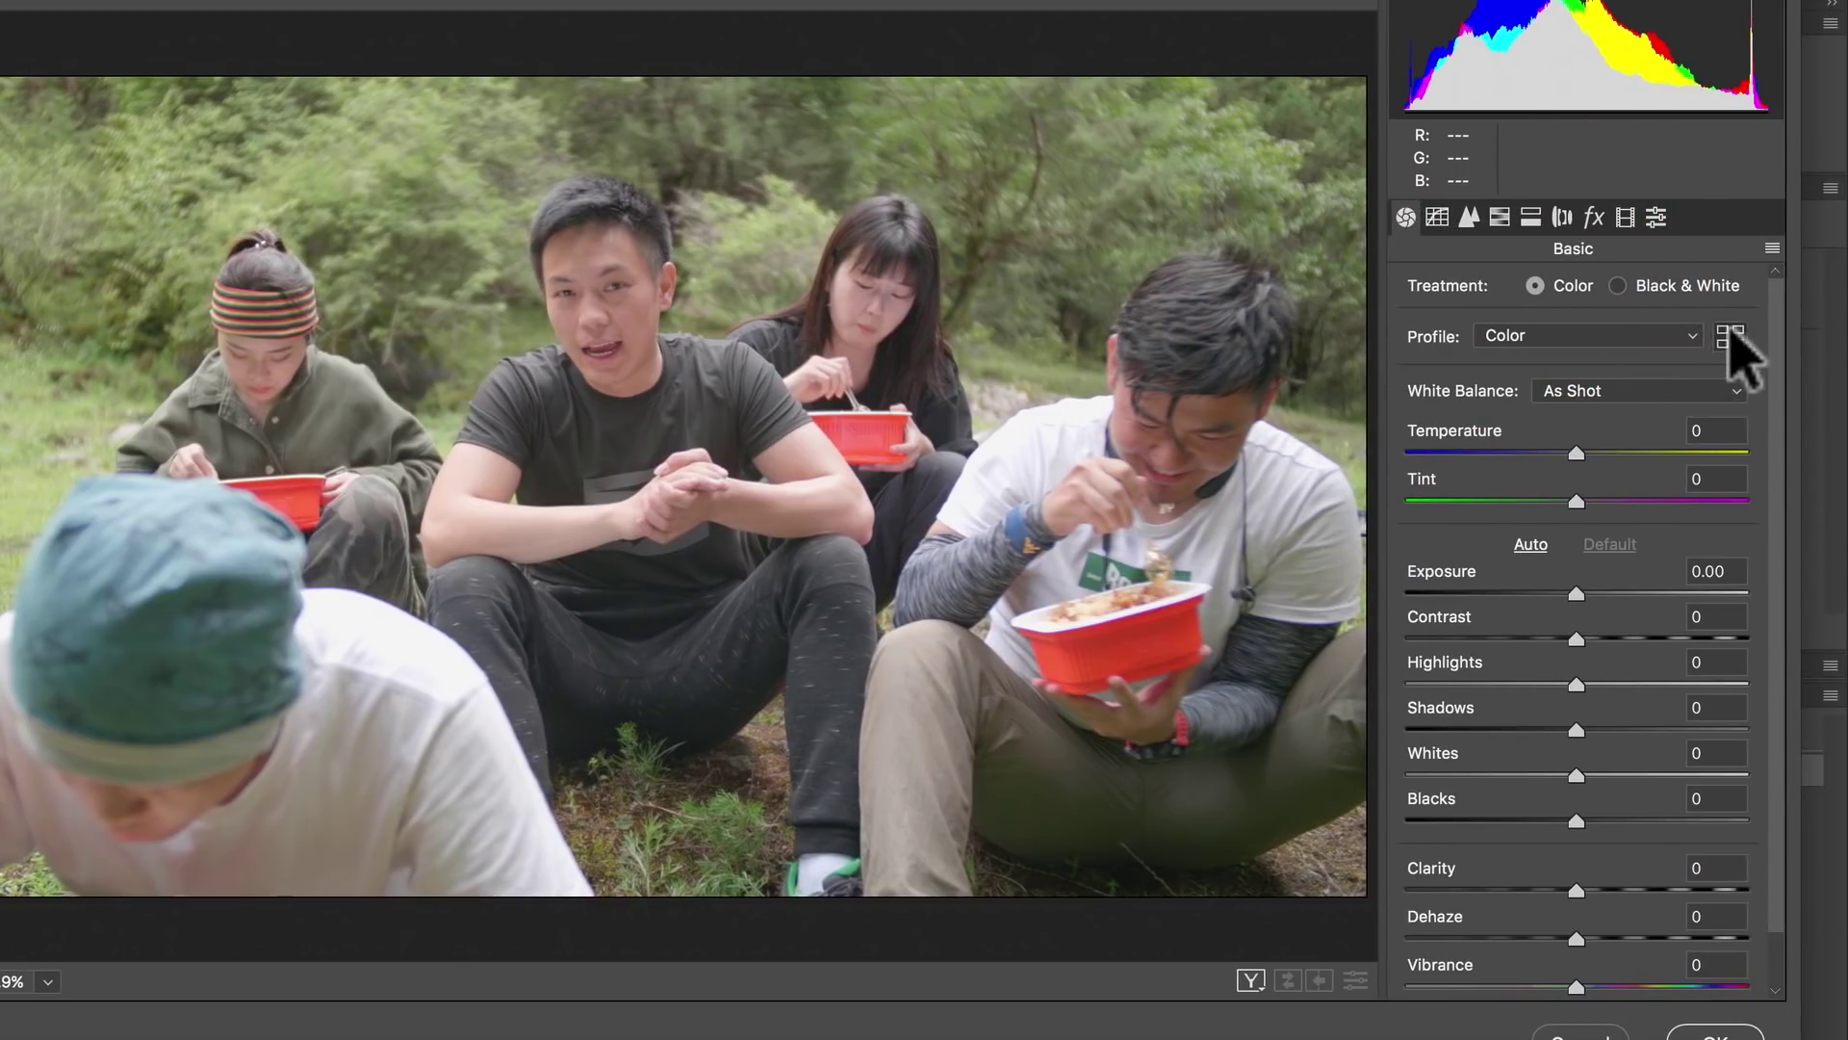
Apply the dpd_橙粉青兰 profile from the dpd profile group
left_click(1730, 336)
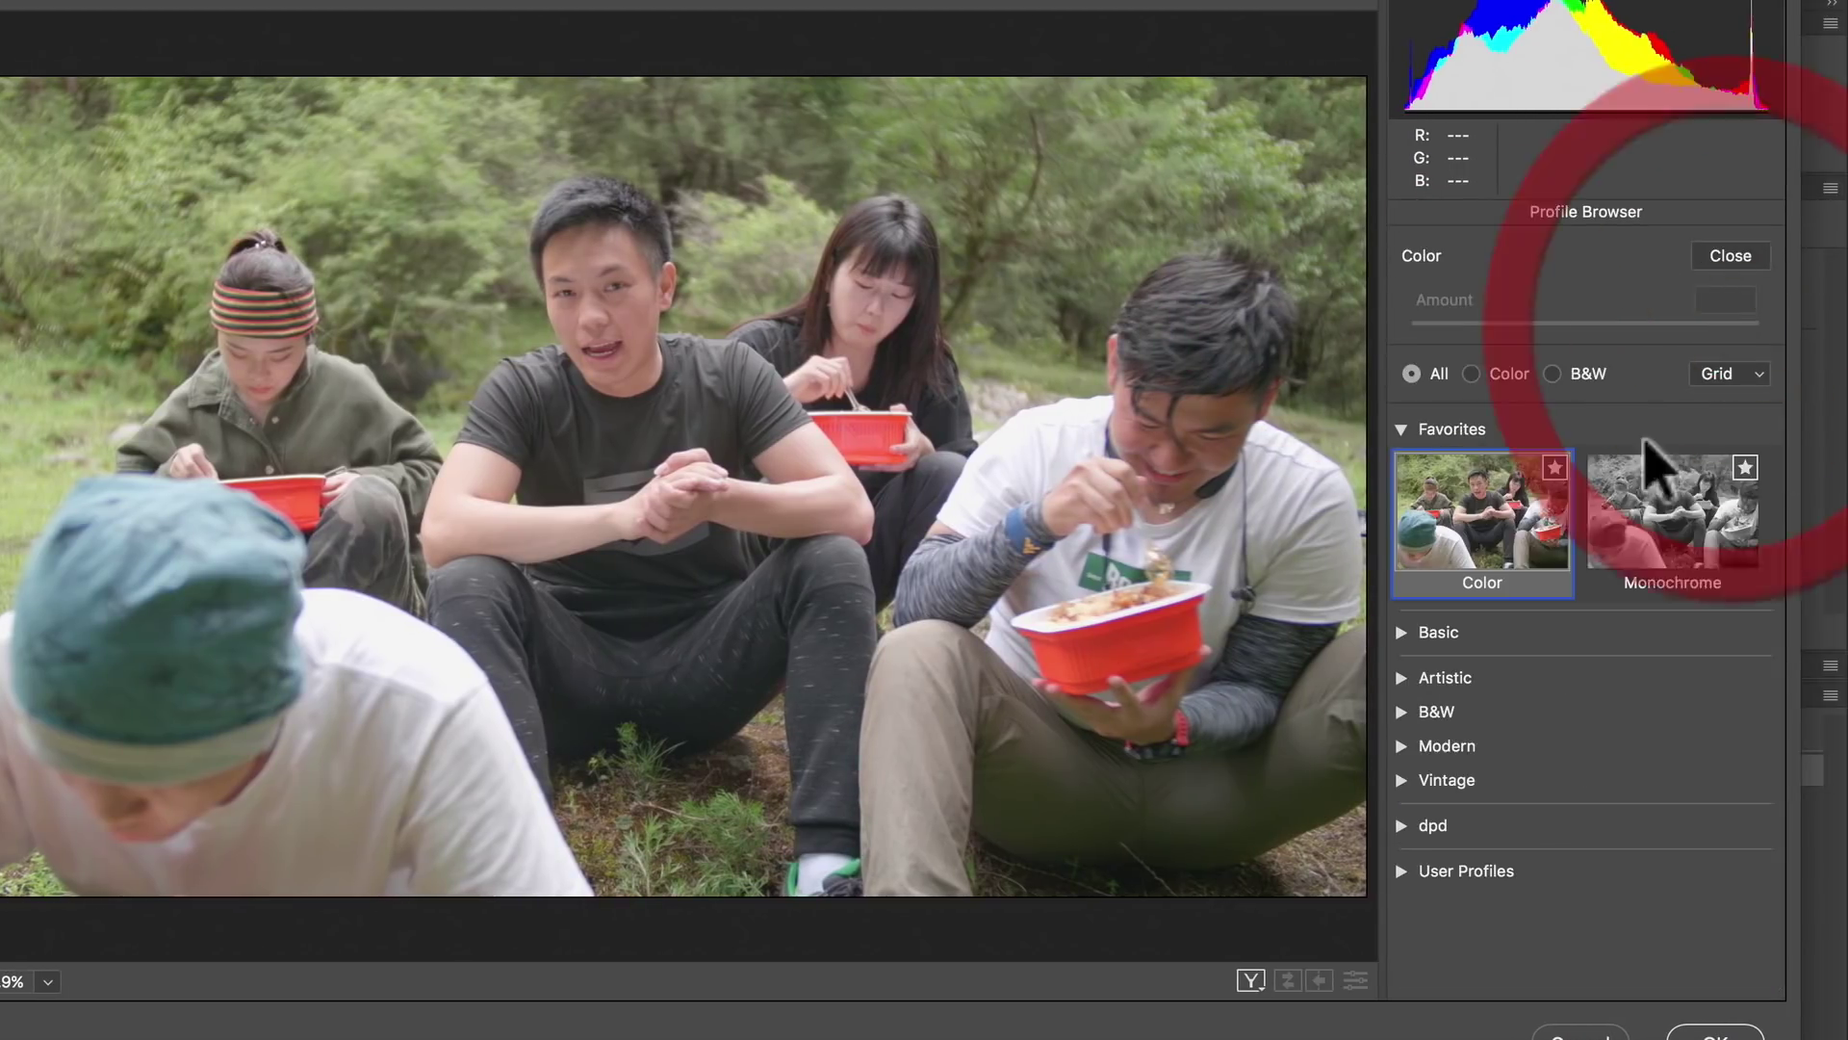
left_click(1403, 826)
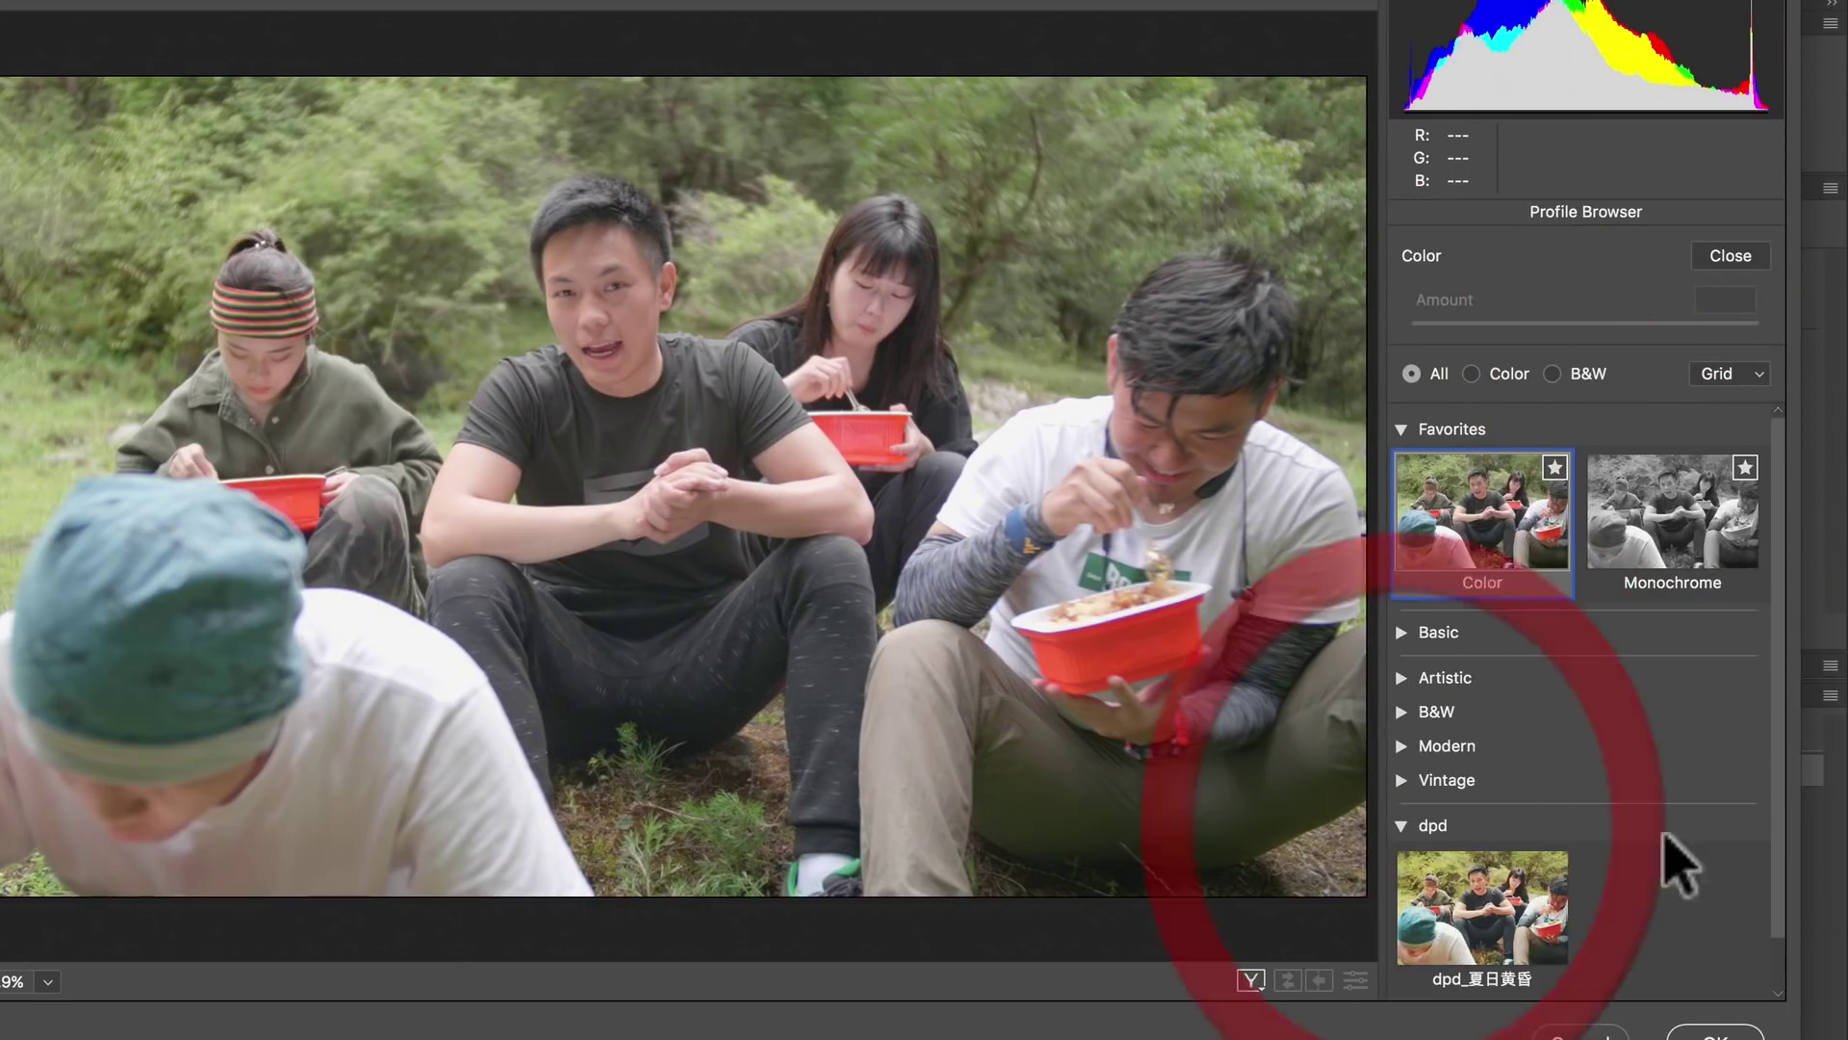
left_click(1502, 939)
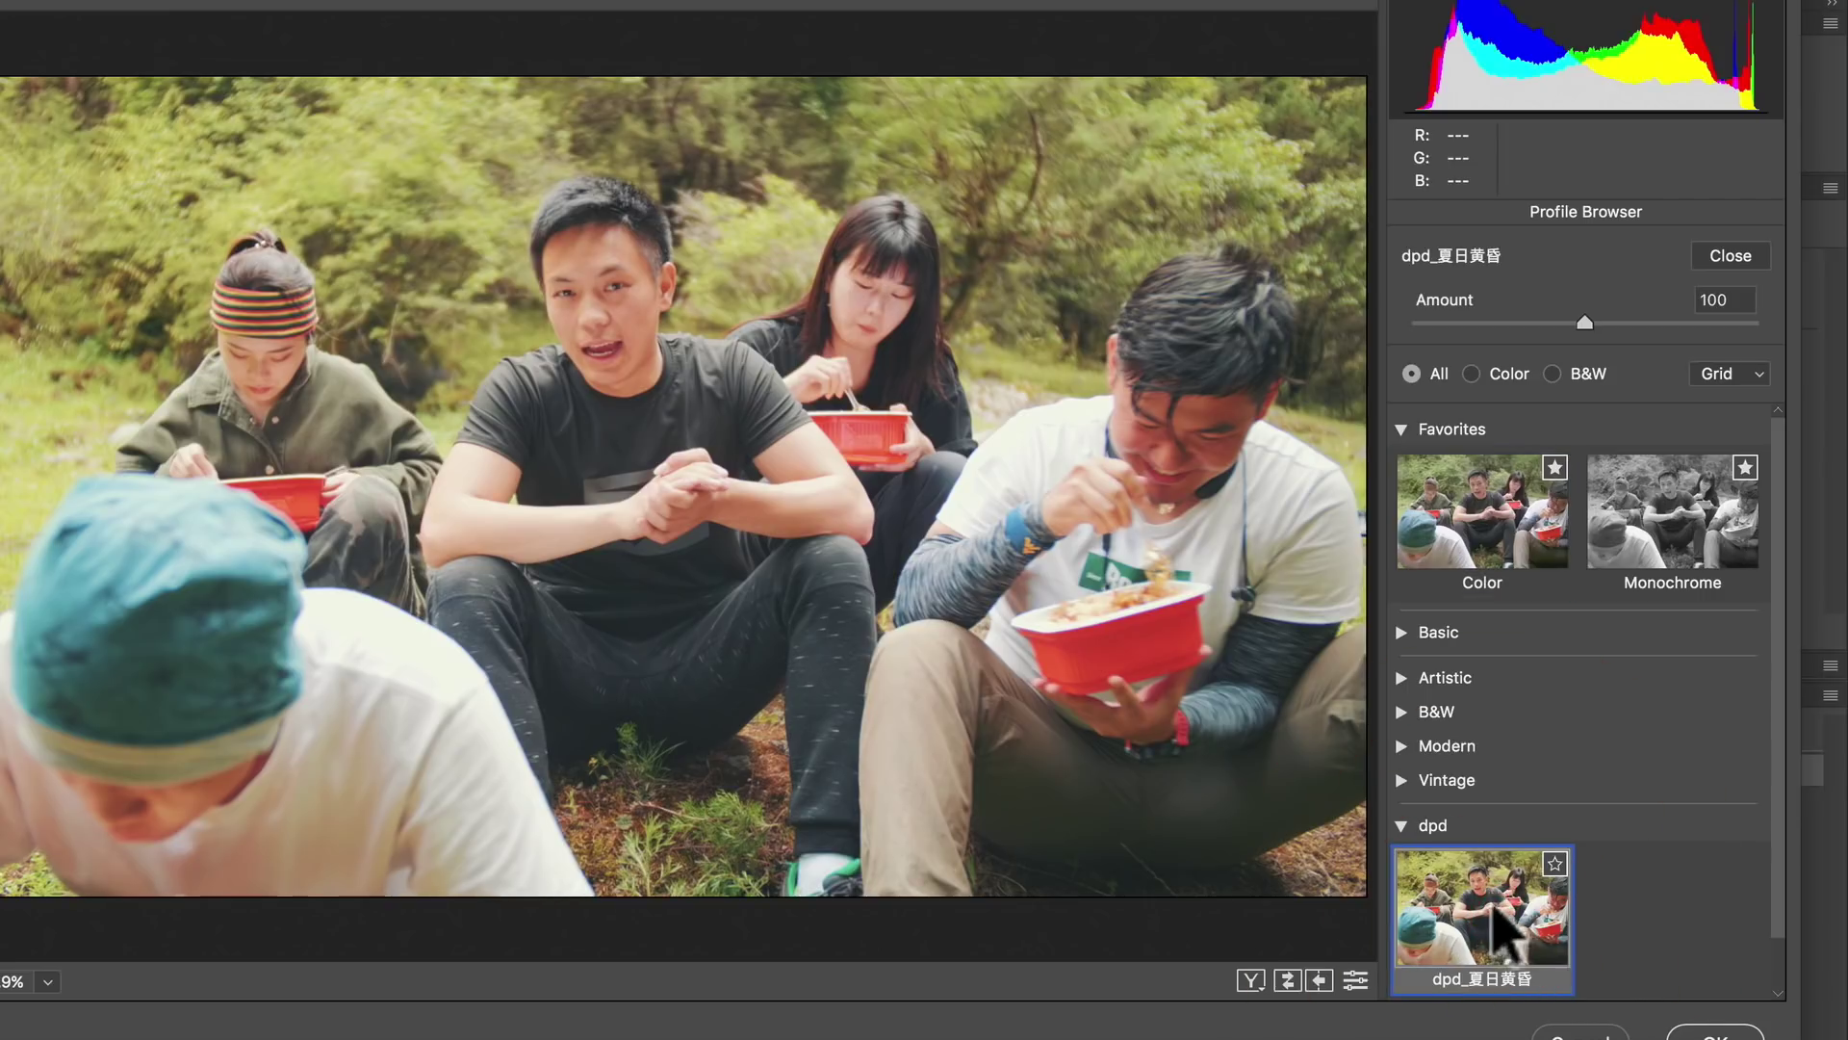
scroll(1506, 943, "down", 4)
left_click(1519, 924)
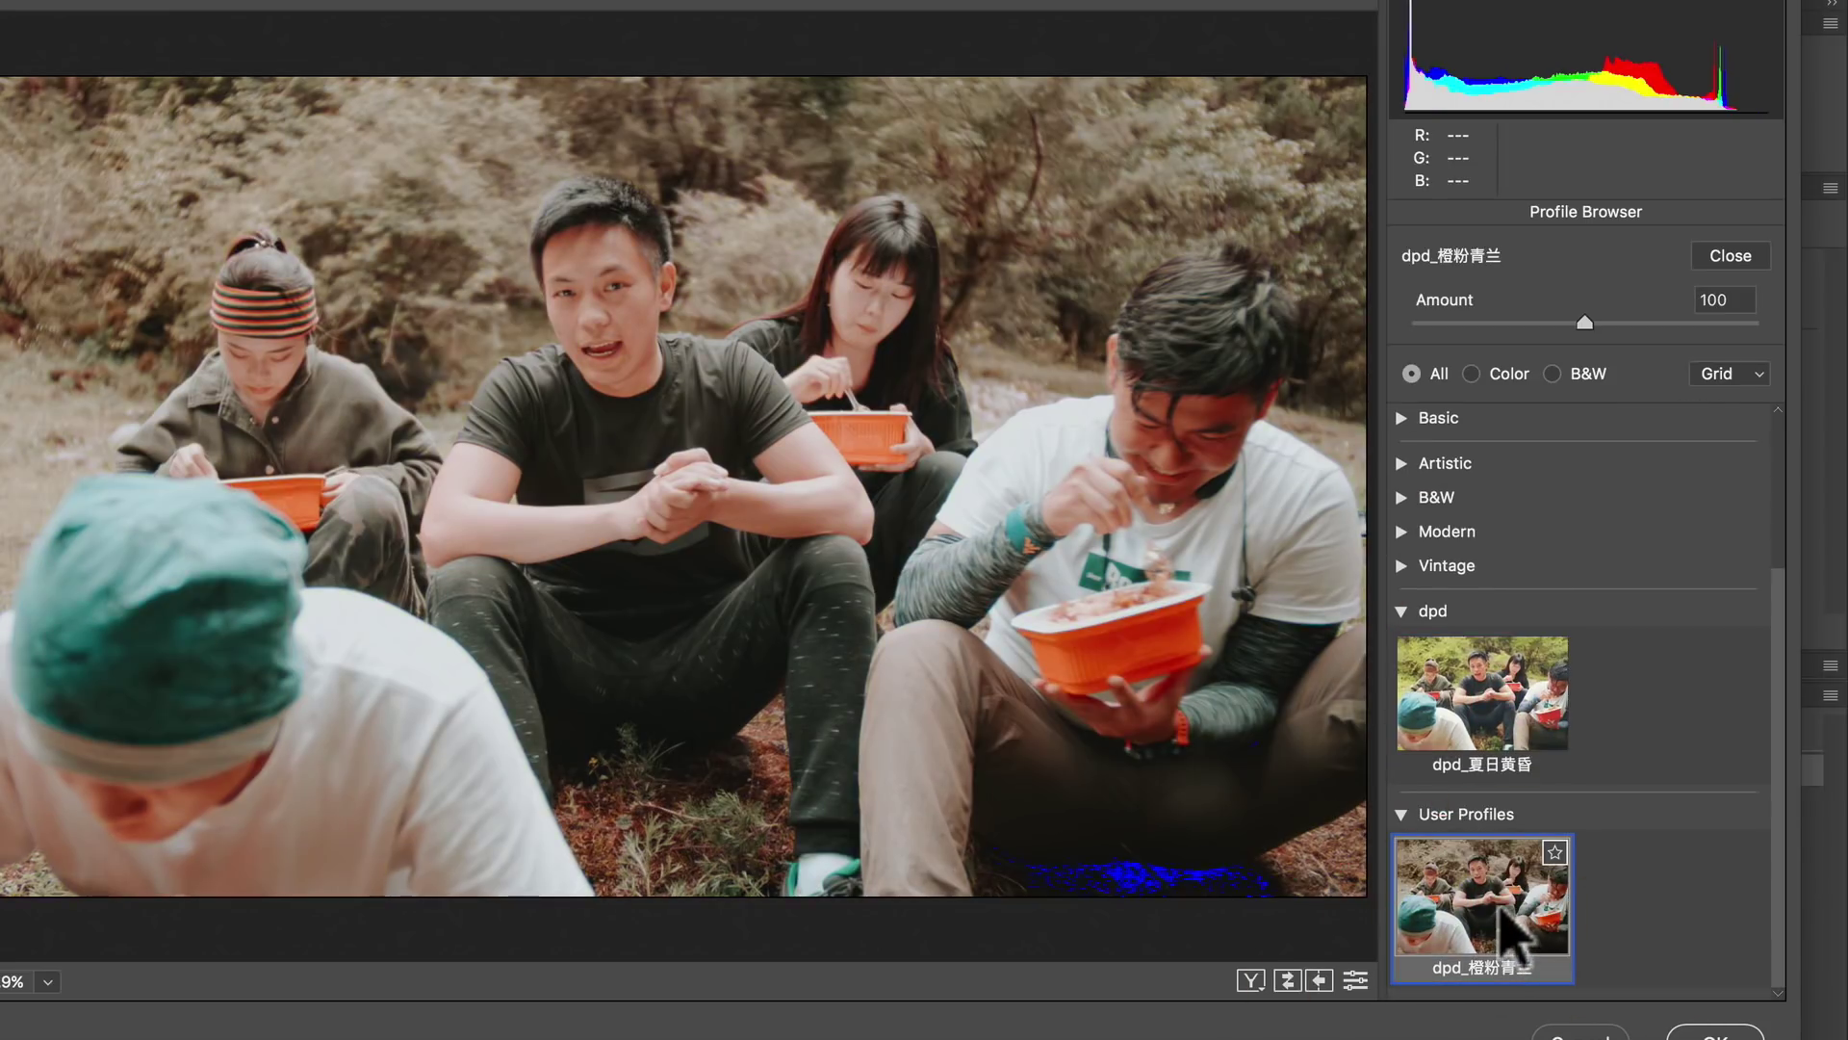
left_click(1731, 255)
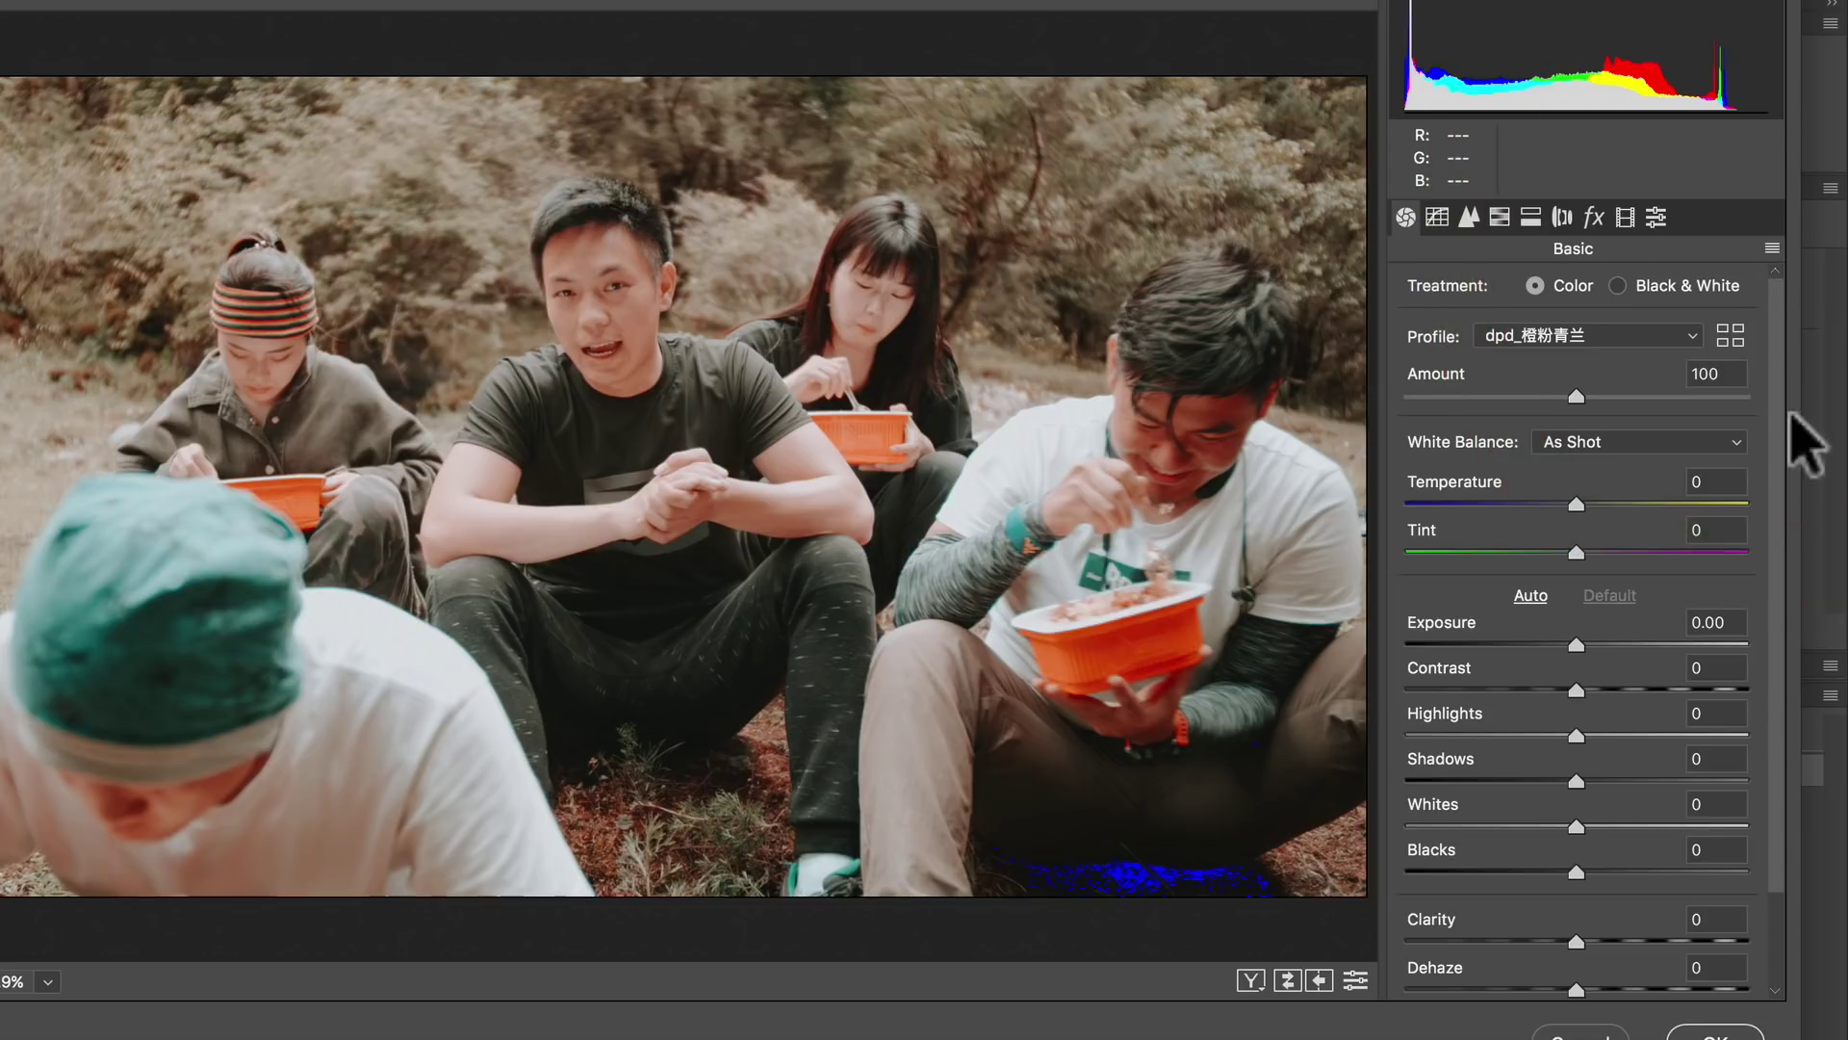
Cool the white balance slightly, raise Shadows, and add luminance noise reduction
left_click_drag(1574, 501, 1558, 504)
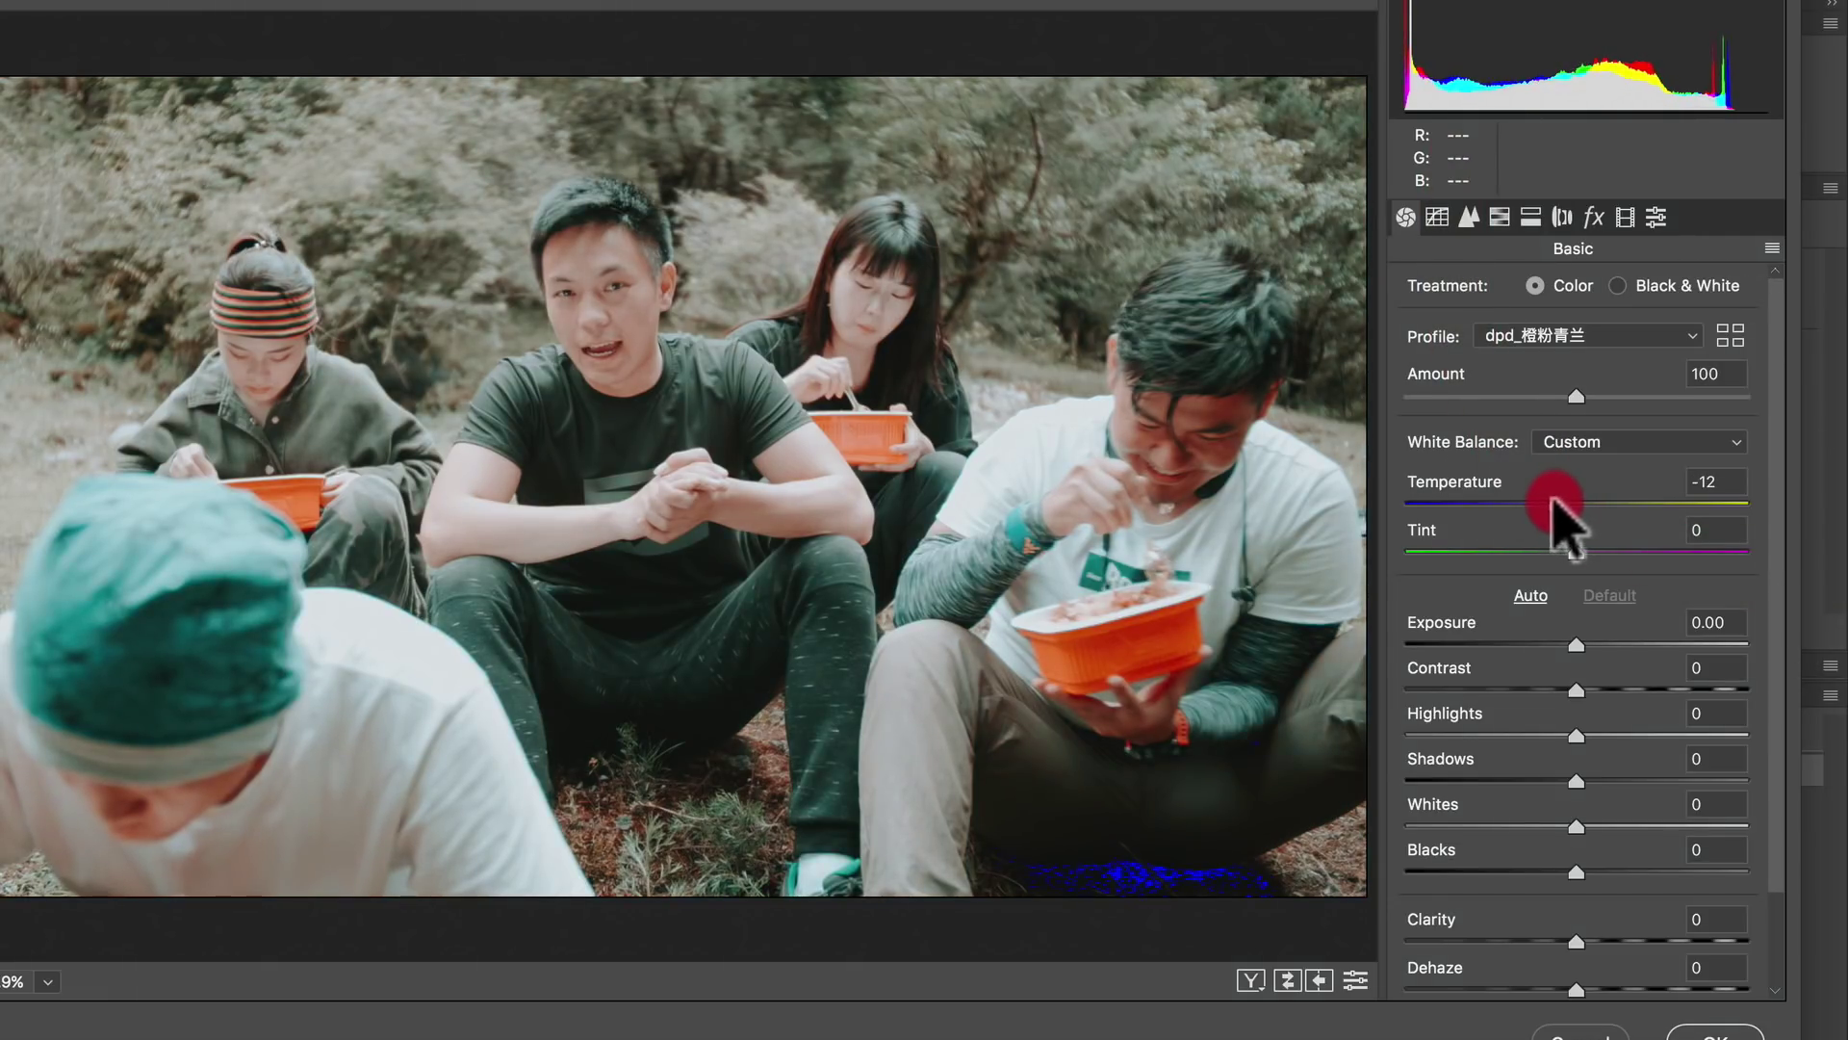
left_click_drag(1642, 780, 1705, 778)
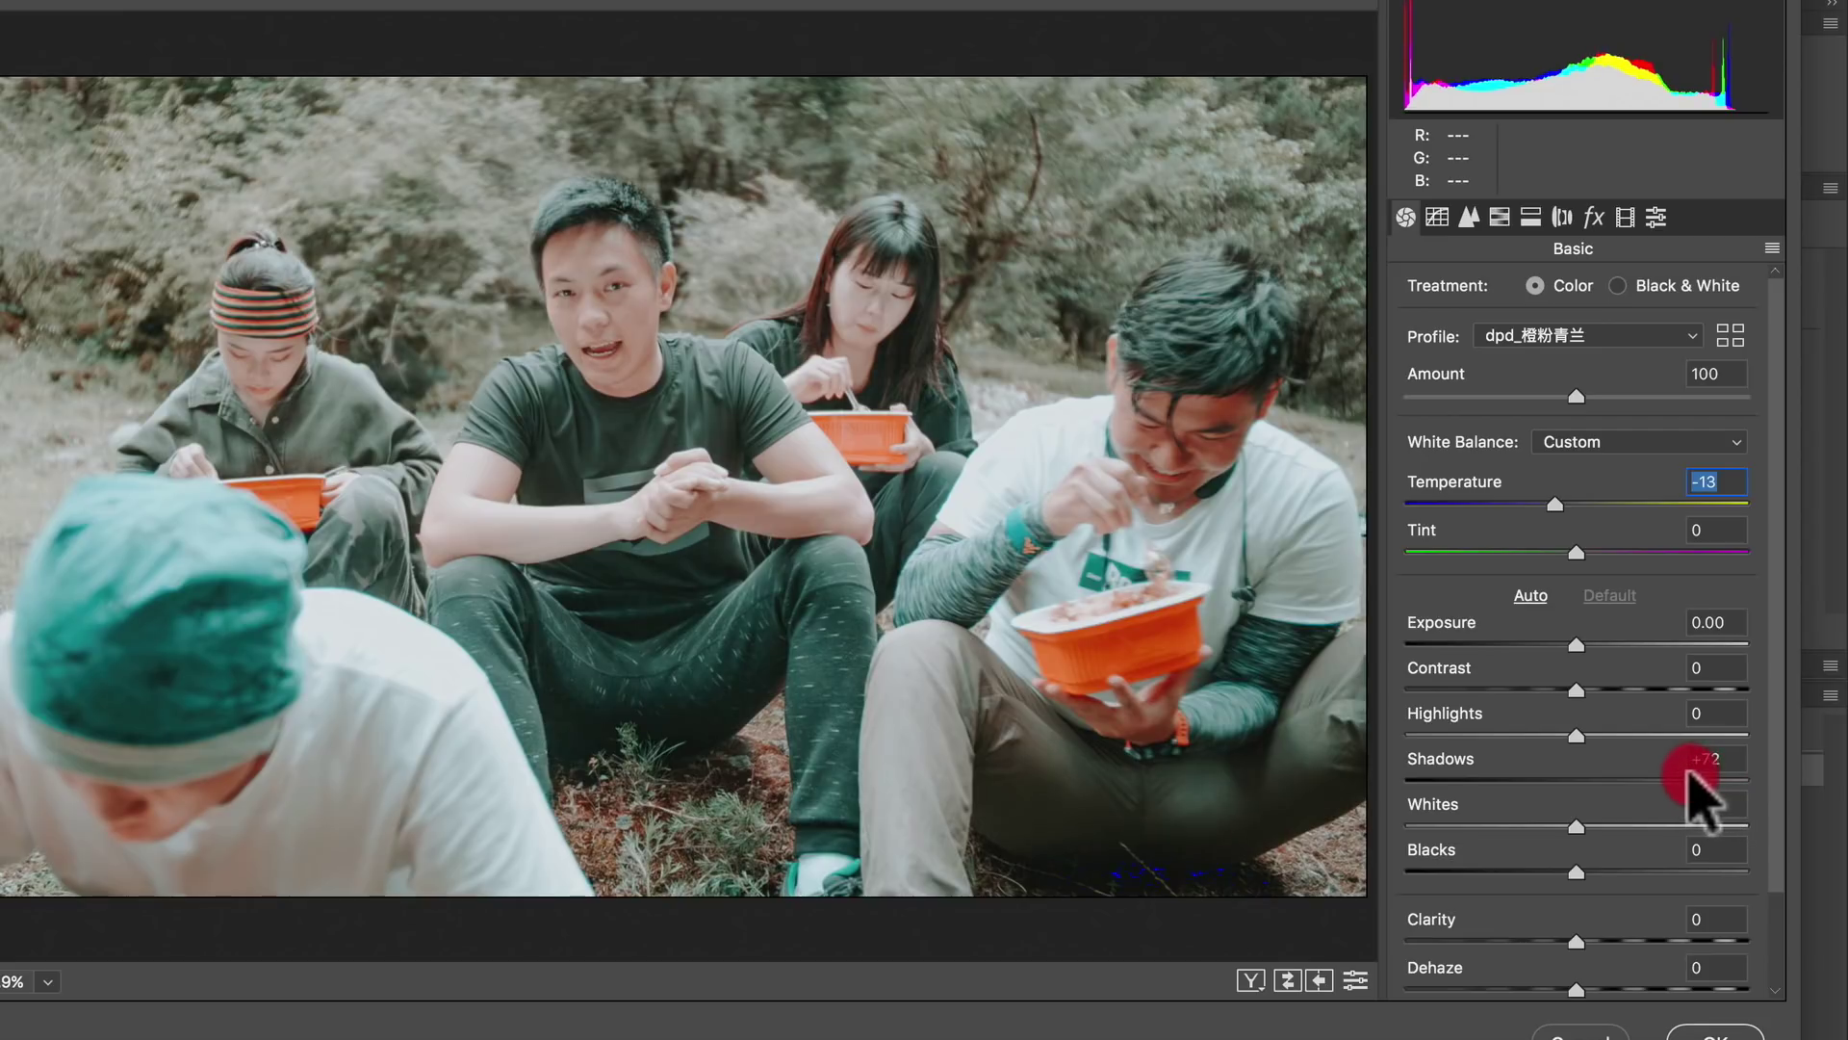
left_click(1468, 217)
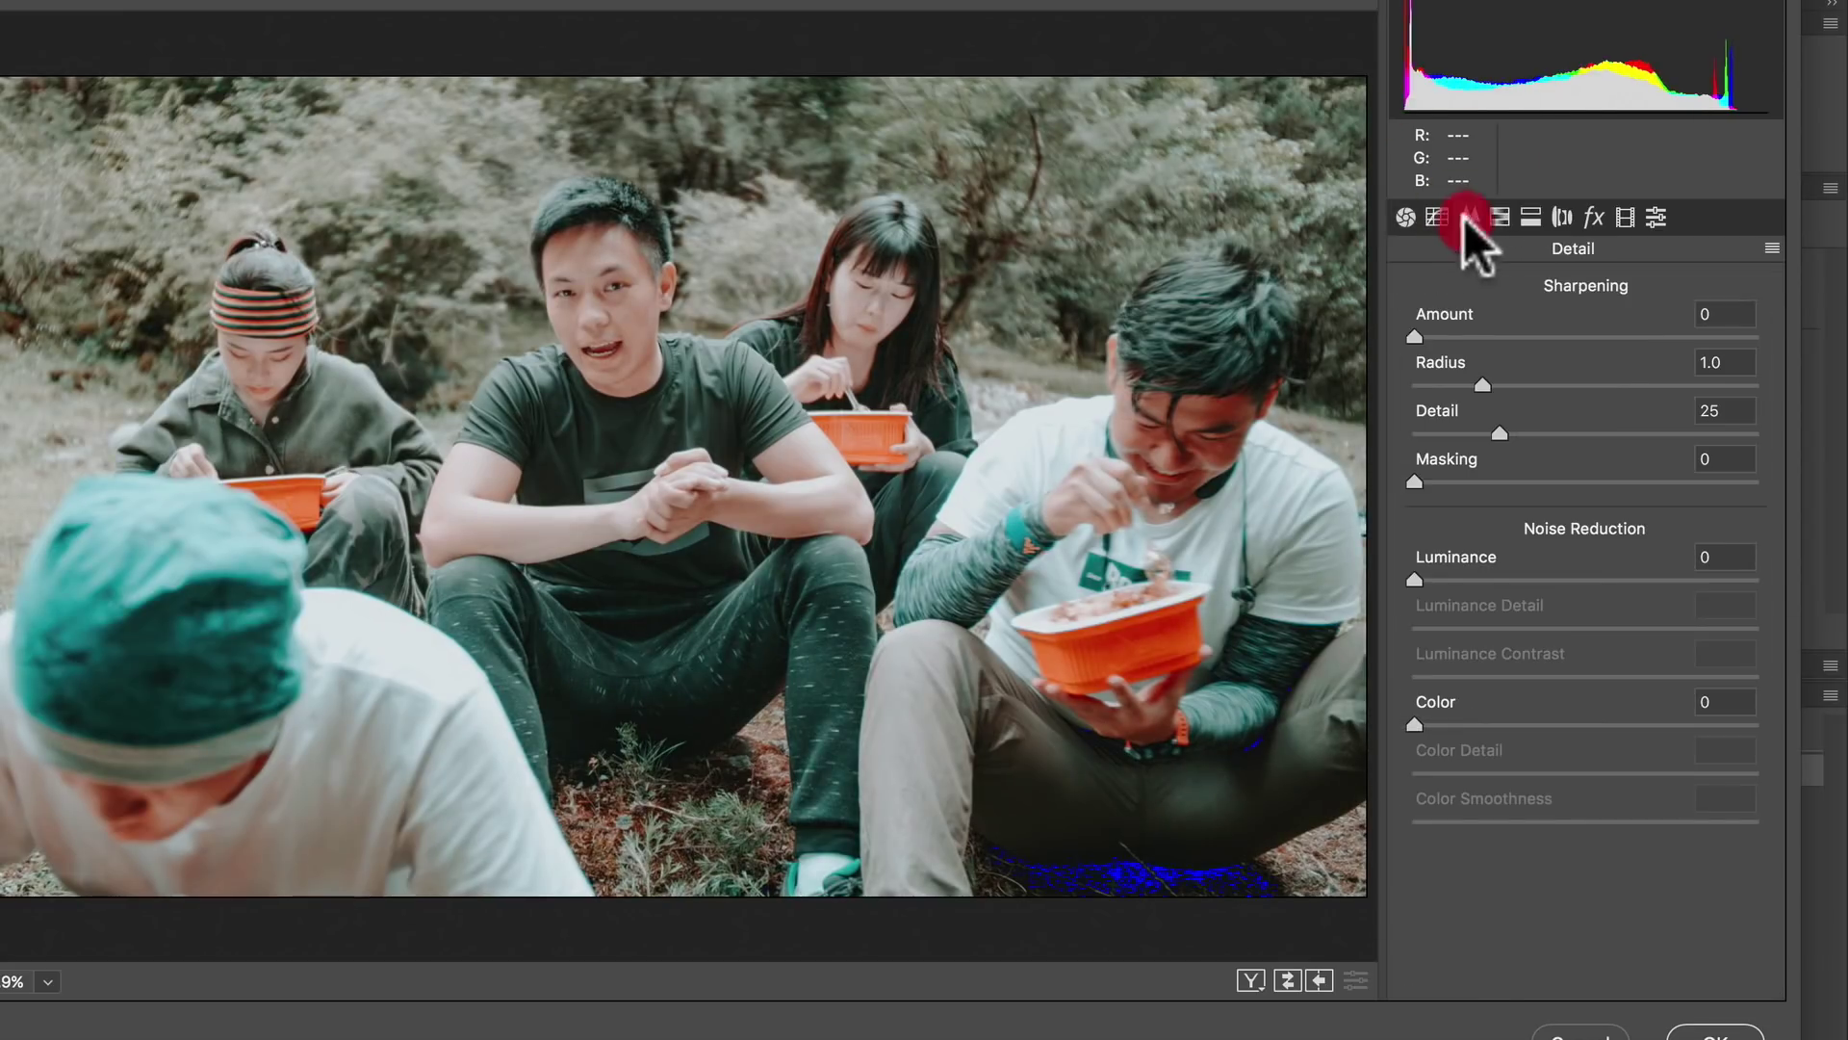
left_click(1439, 580)
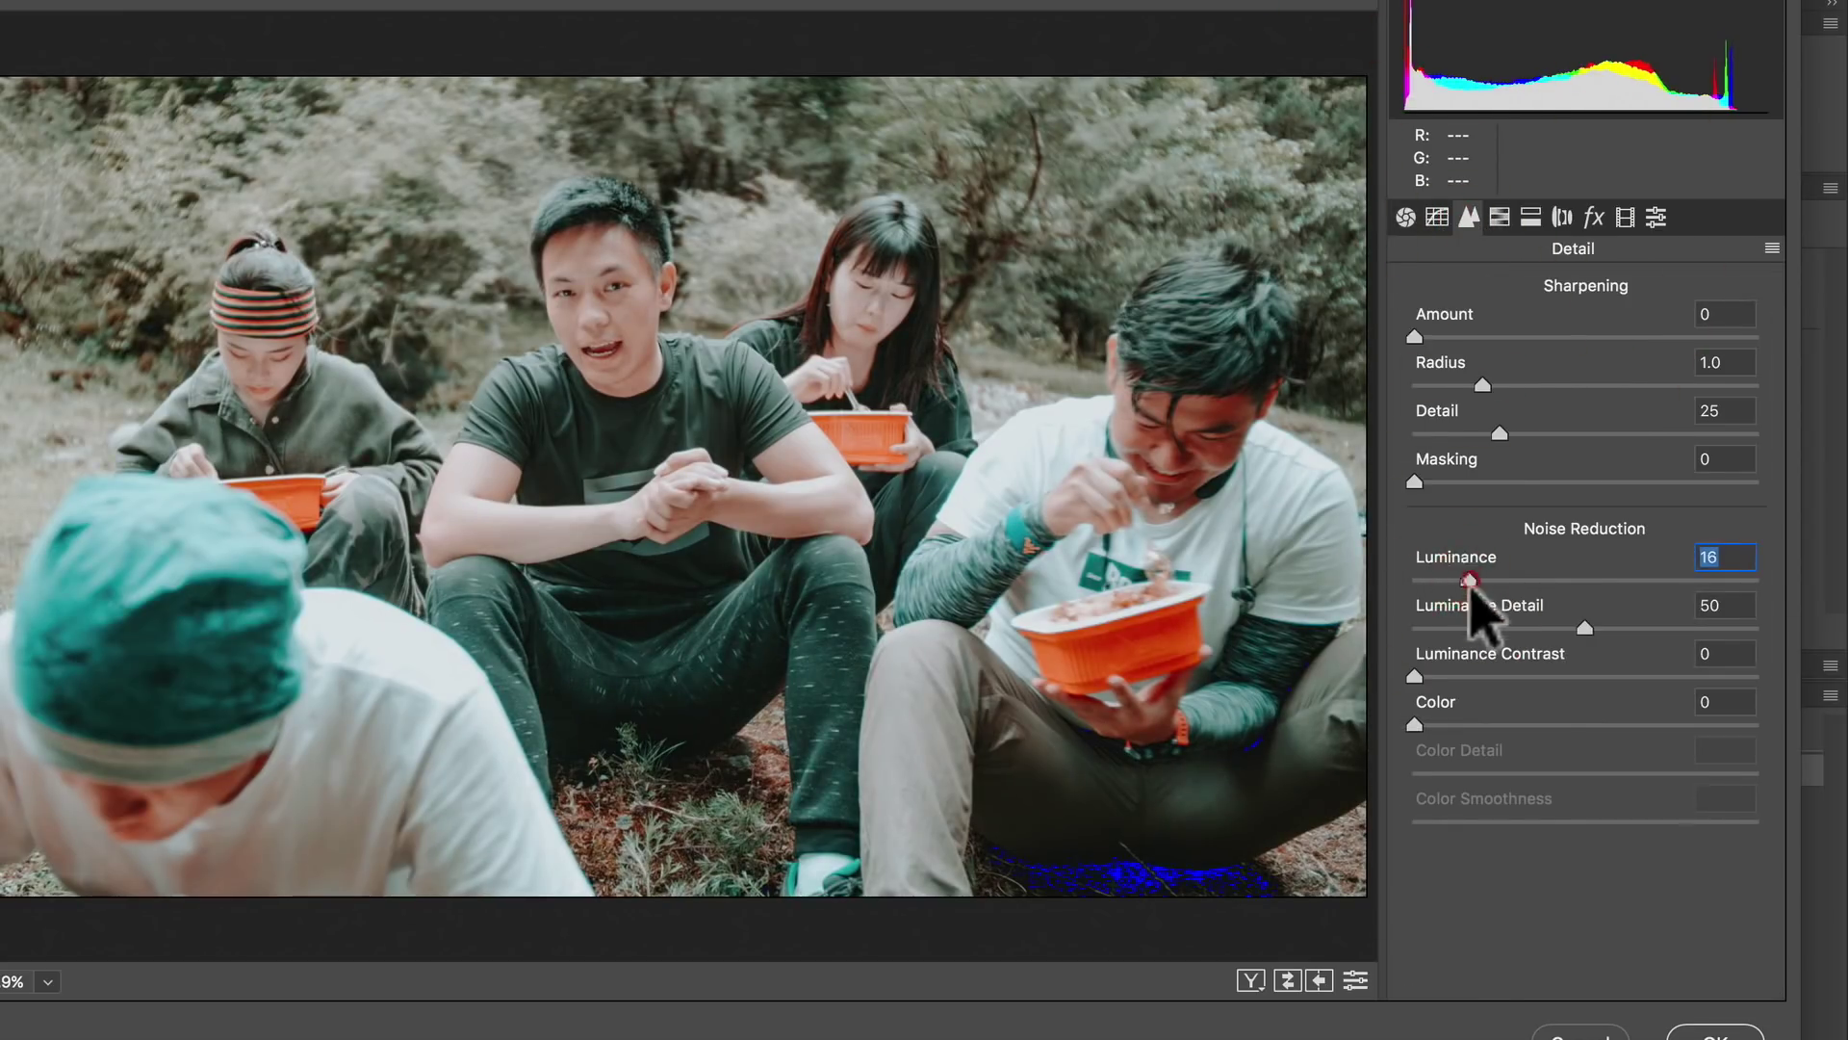
Set HSL saturation Greens +48, Aquas -14, Blues -41 and apply the Camera Raw grade
left_click_drag(1564, 616, 1540, 627)
left_click(1561, 577)
left_click_drag(1623, 536, 1654, 505)
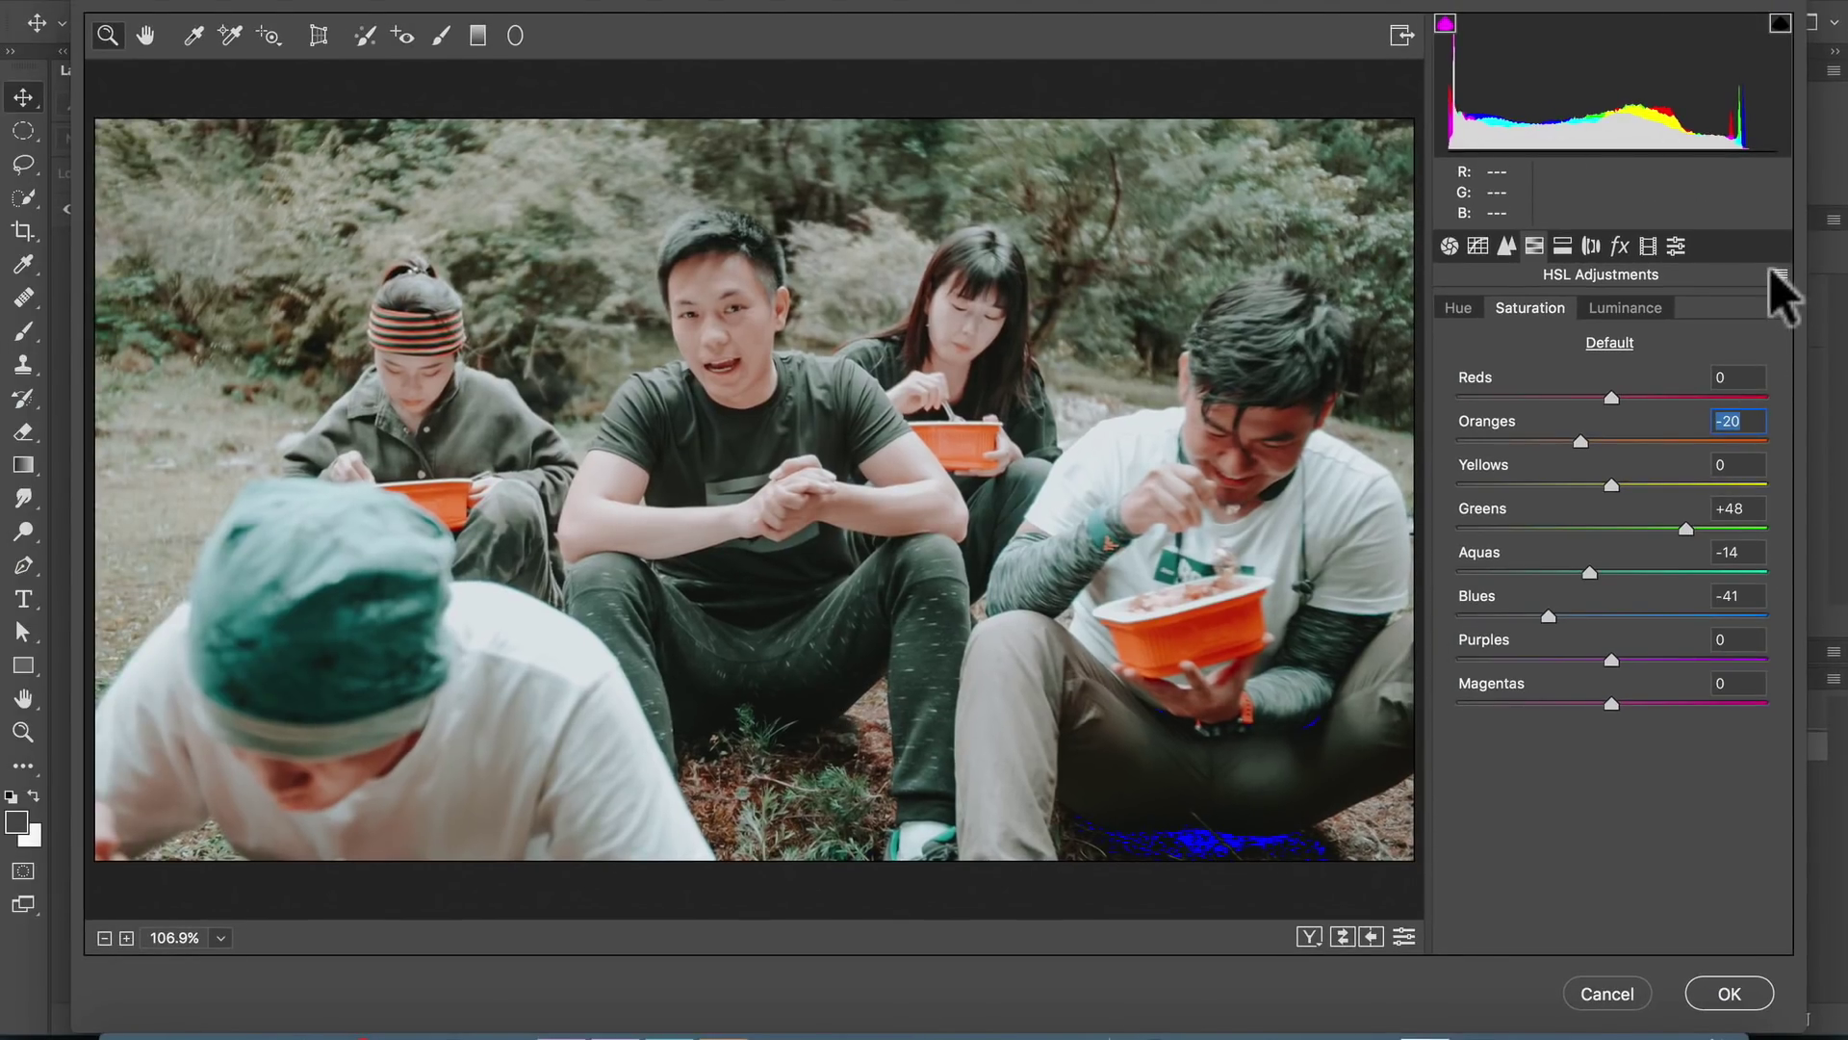
left_click(1676, 245)
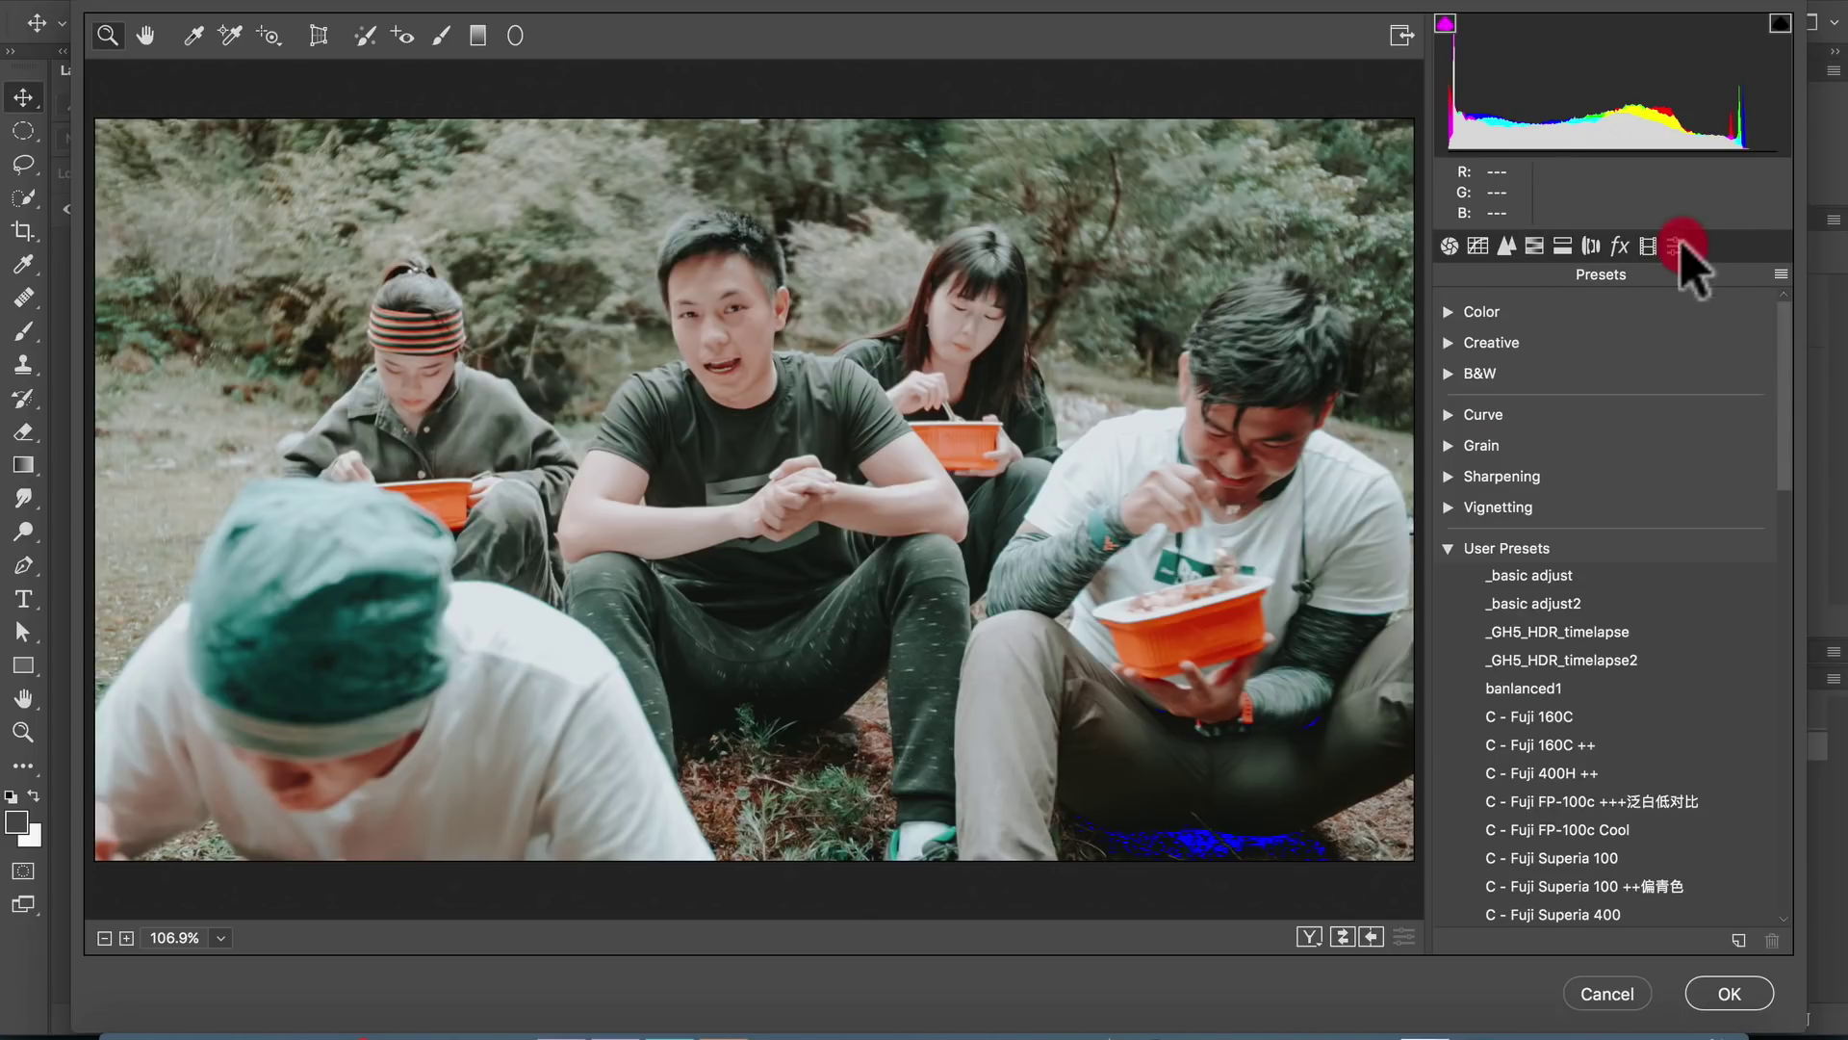
scroll(1694, 674, "down", 3)
scroll(1791, 453, "down", 3)
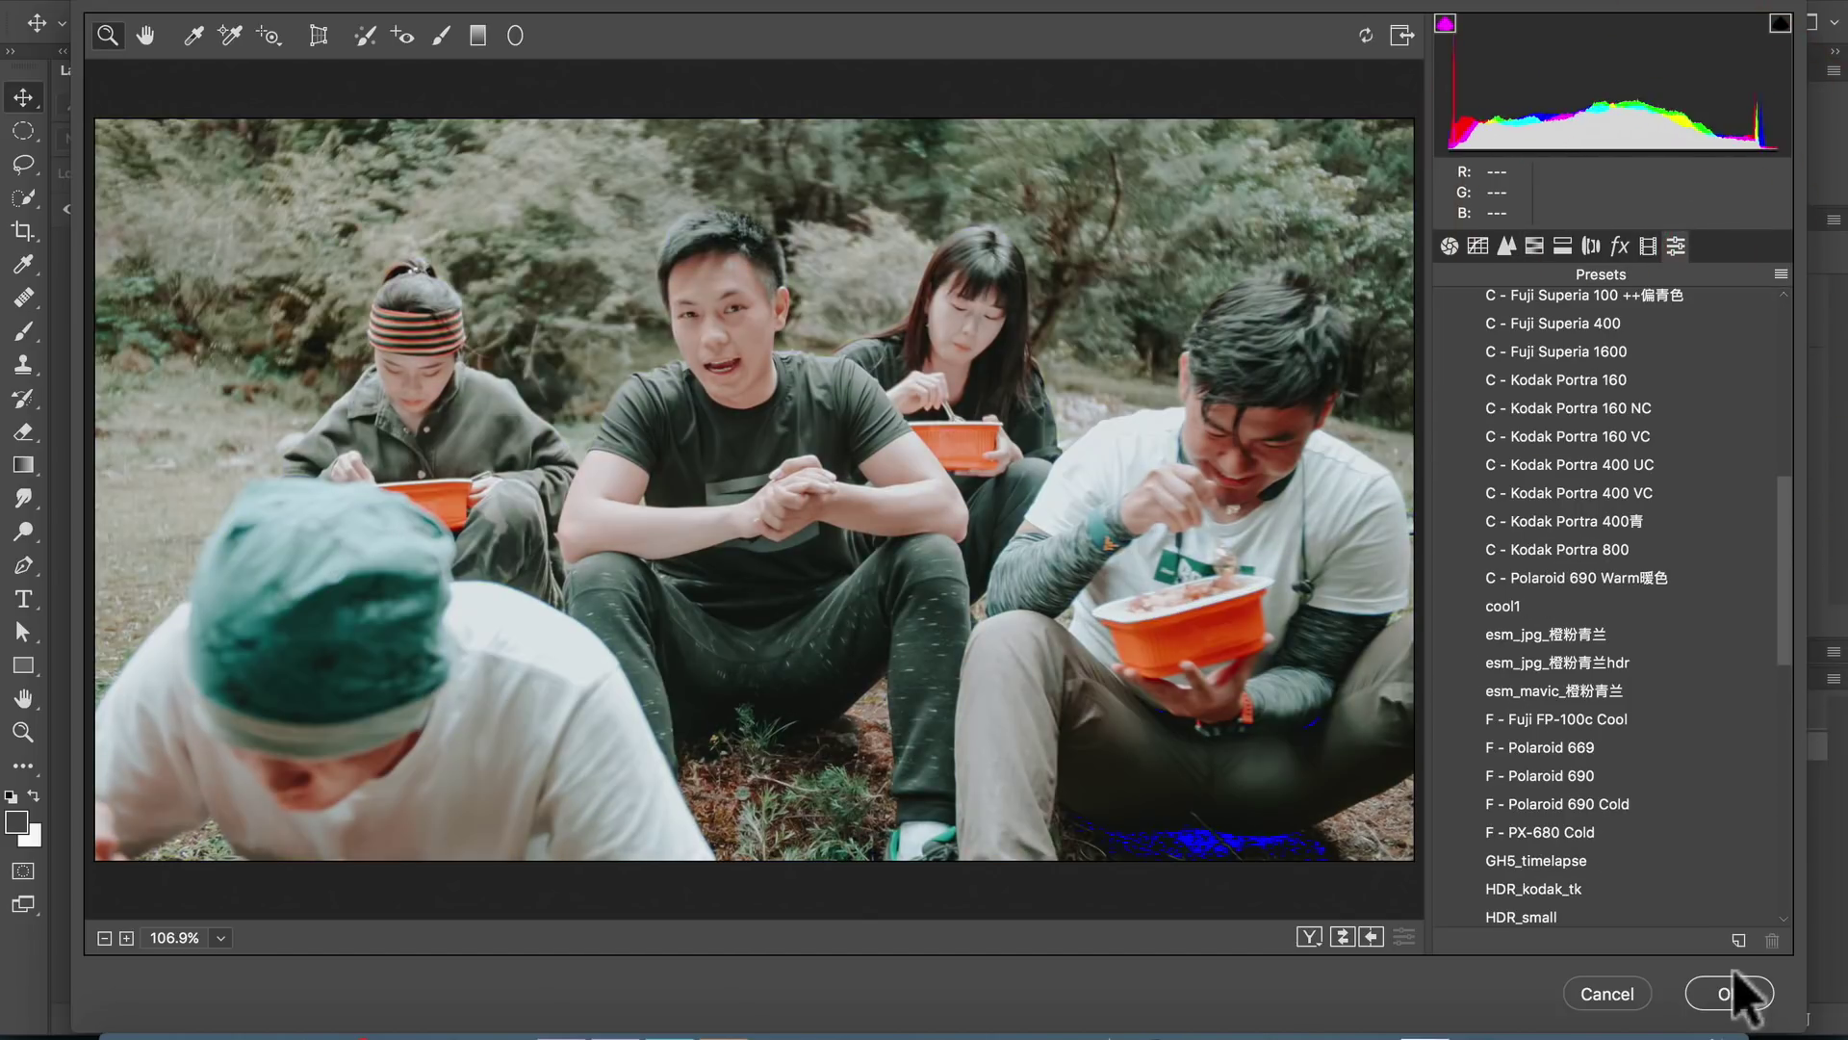
left_click(1730, 993)
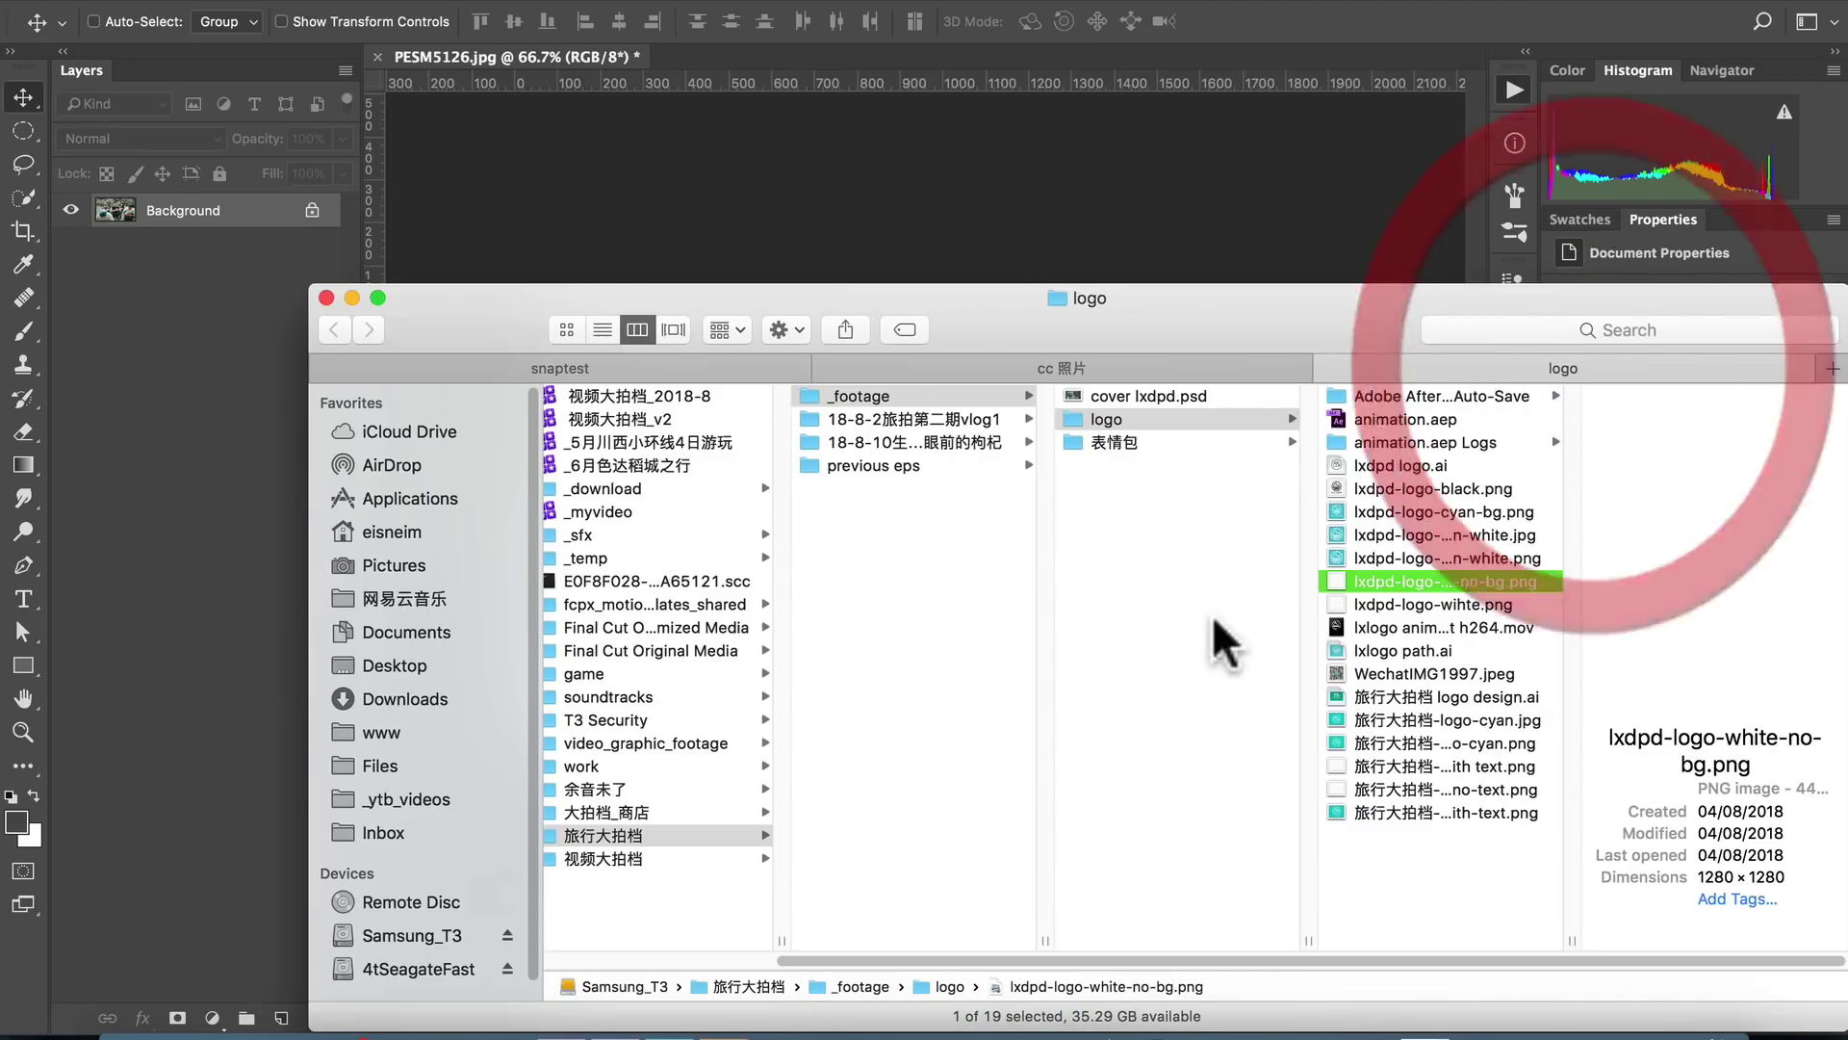
Place the logo, nudge it up, set its opacity to 54% and merge it down
left_click(975, 229)
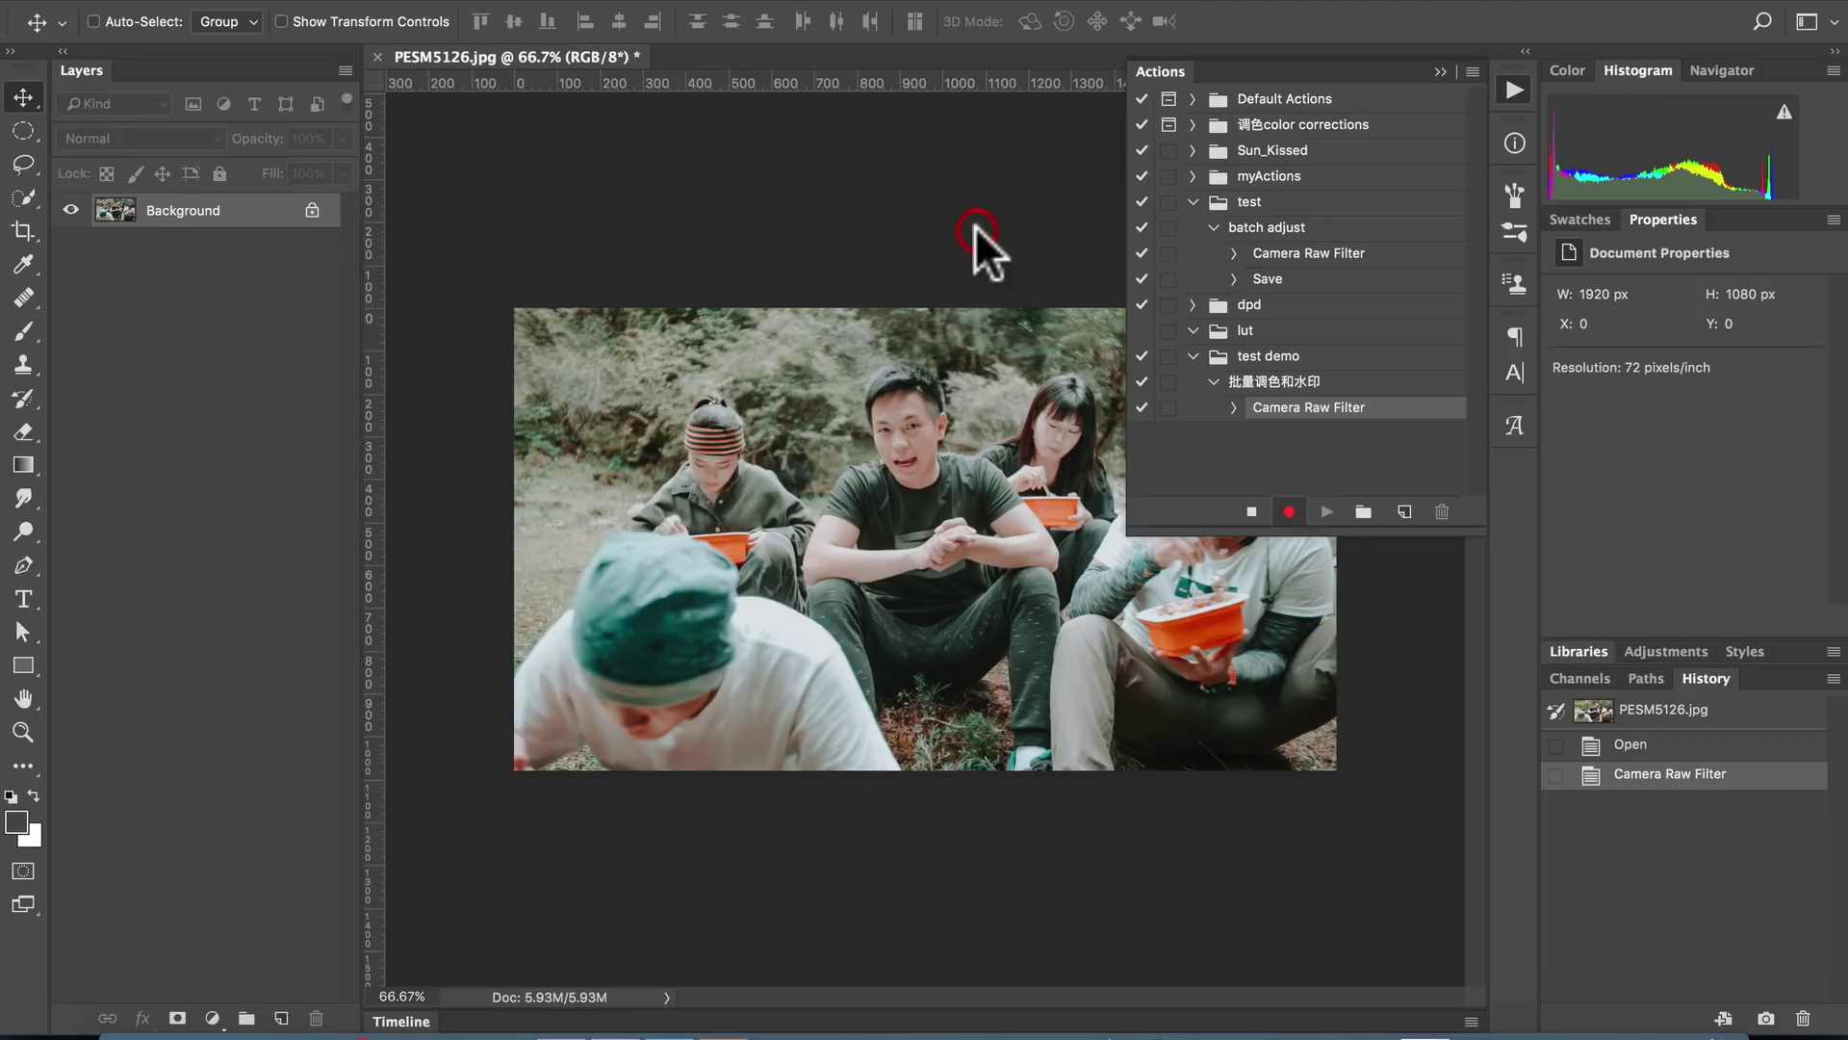
key("Return")
key("shift+Up")
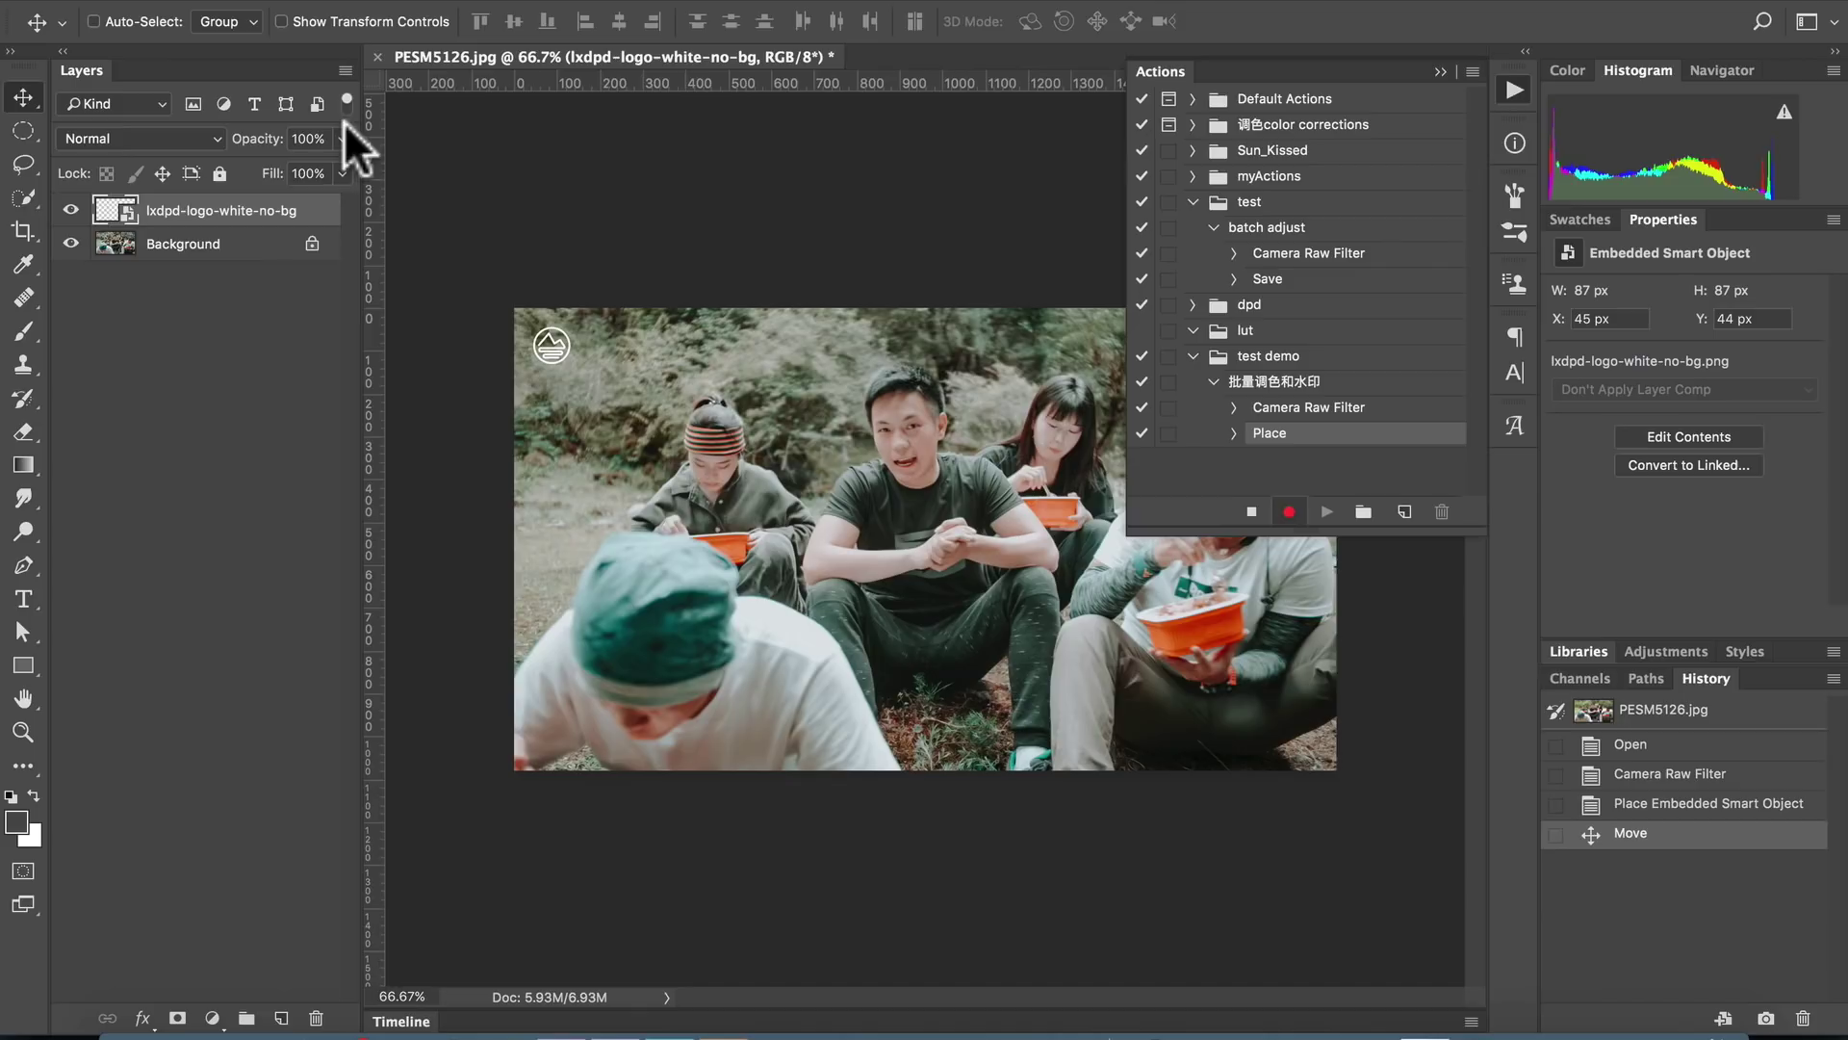
left_click_drag(308, 173, 286, 169)
right_click(223, 211)
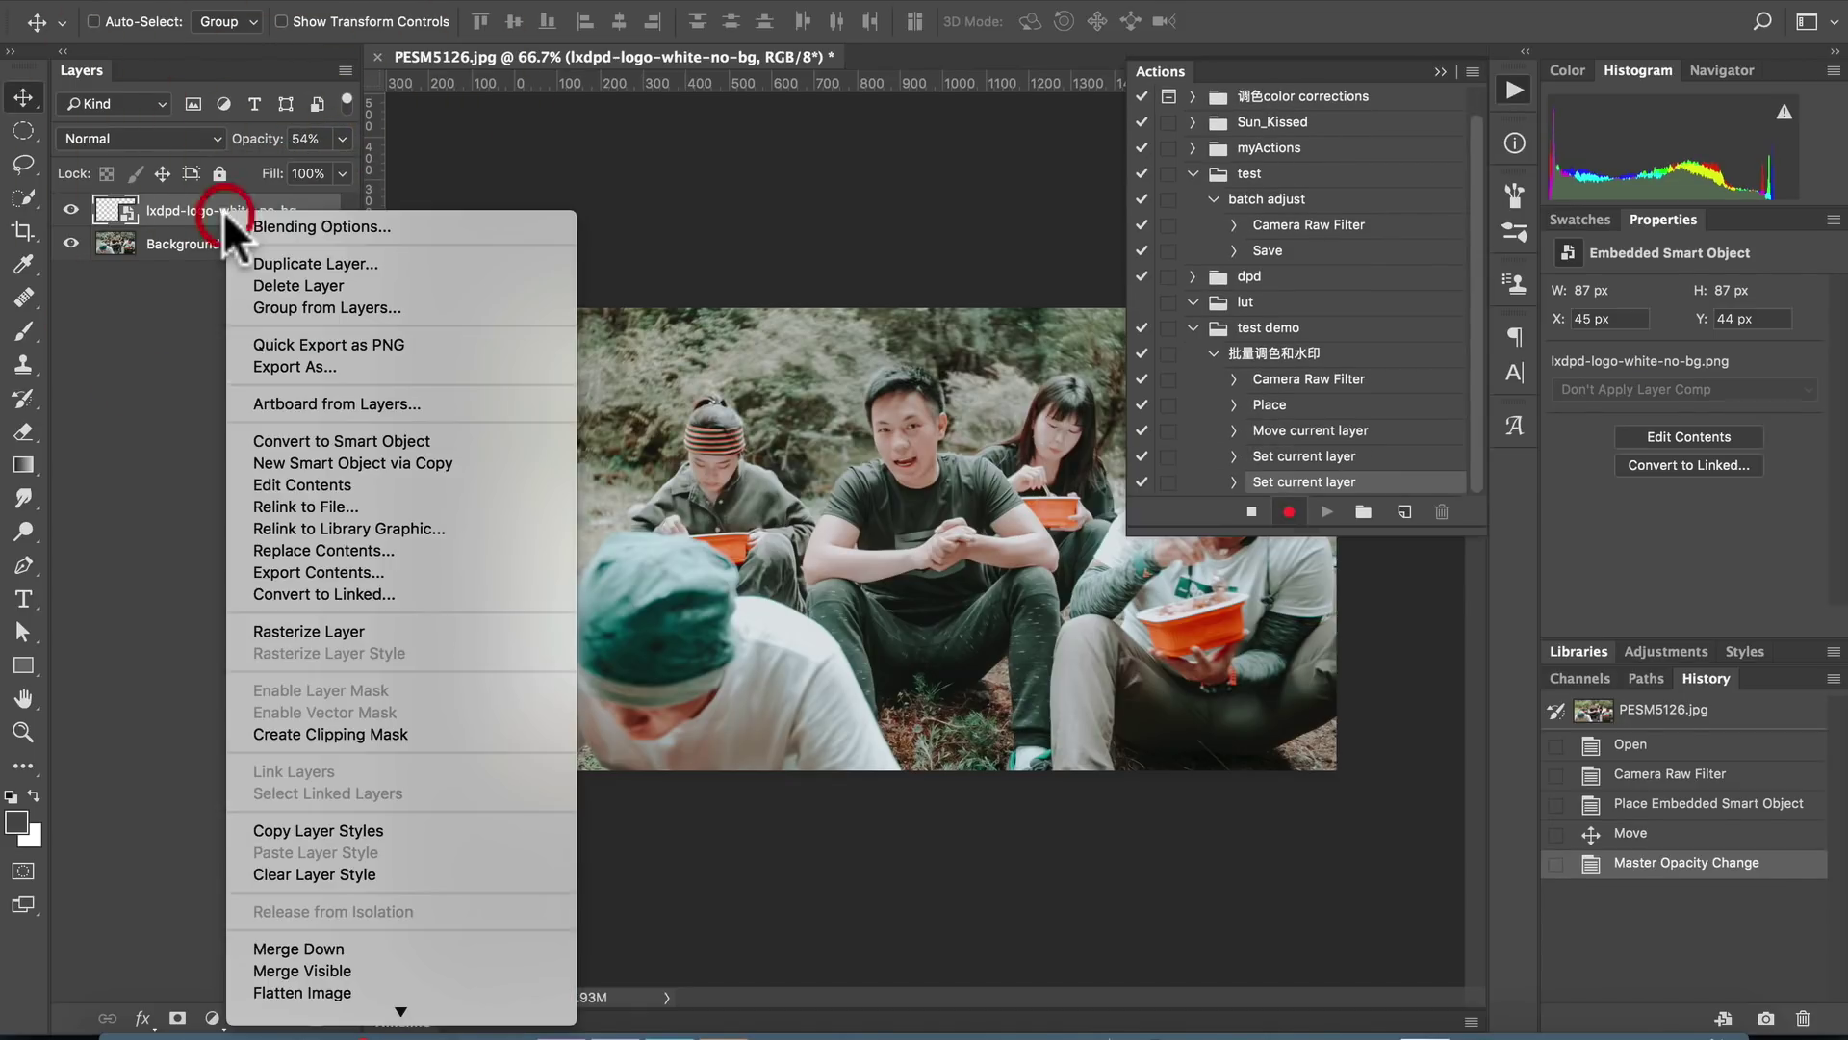
left_click(354, 948)
Stop the action recording and close the photo without saving
left_click_drag(217, 213, 1265, 520)
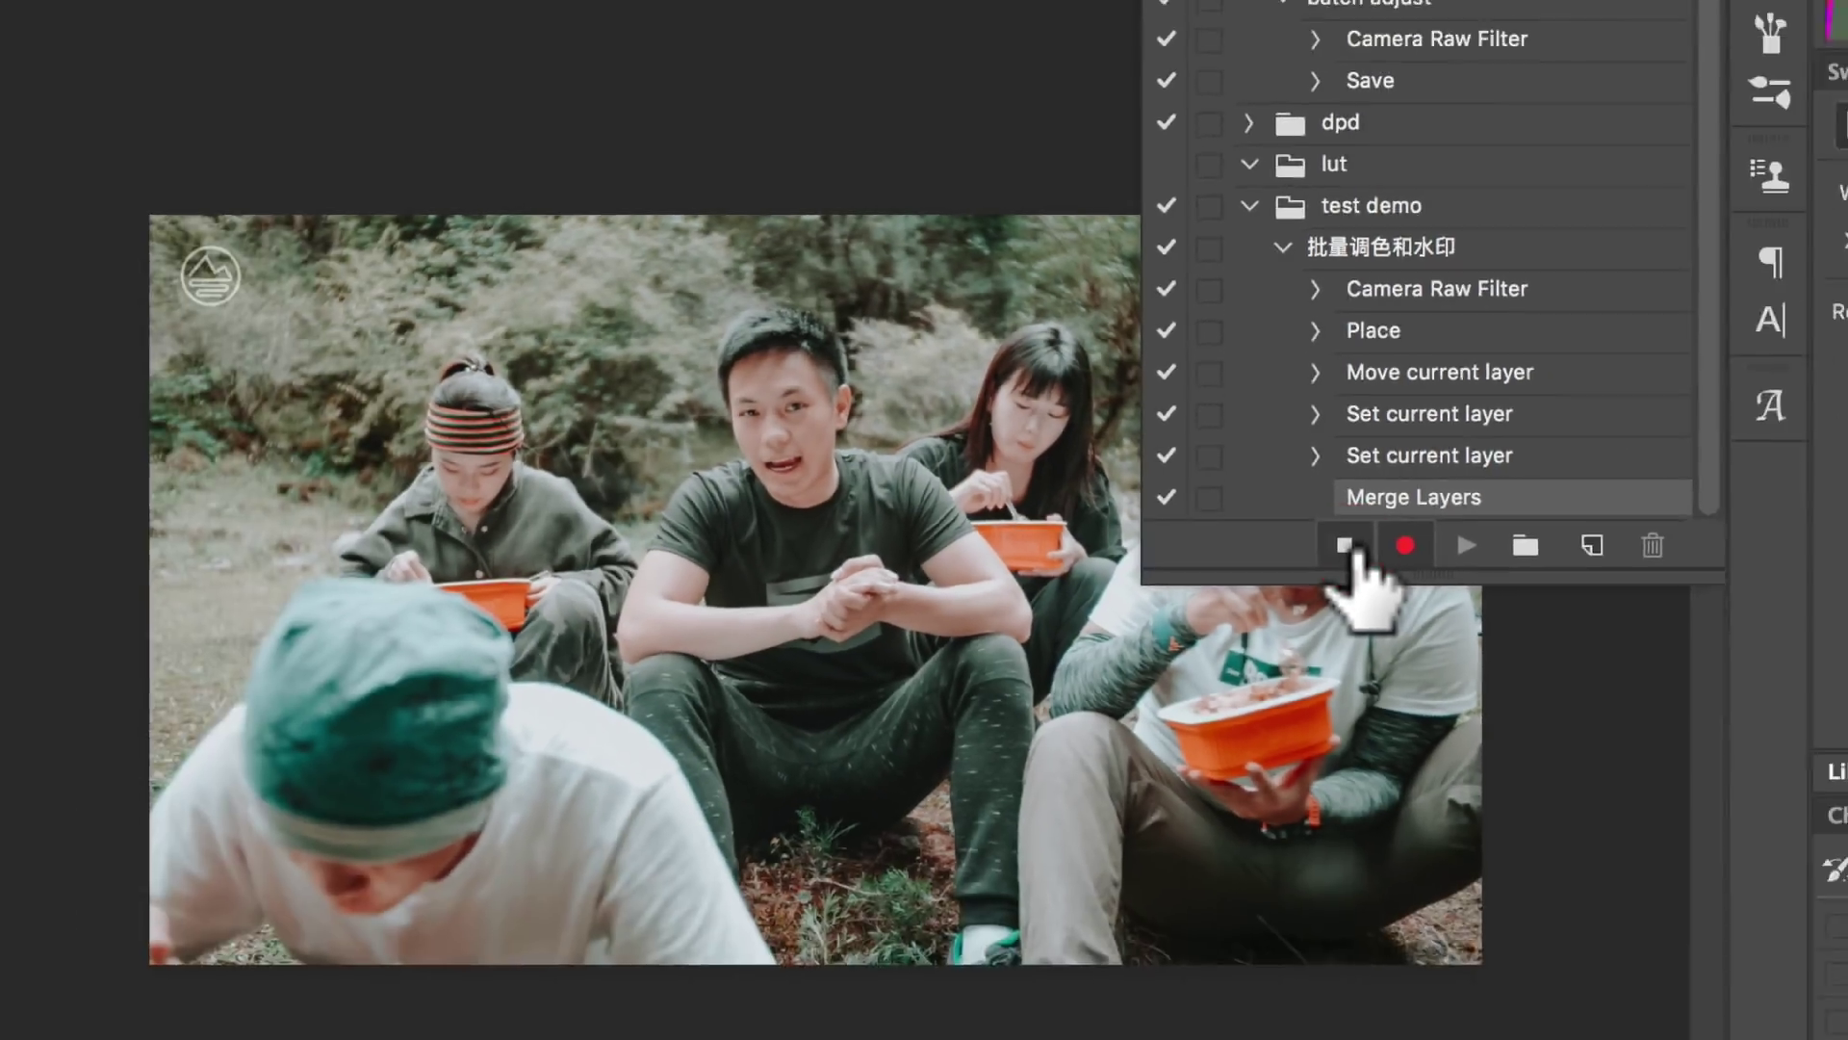
left_click(1252, 512)
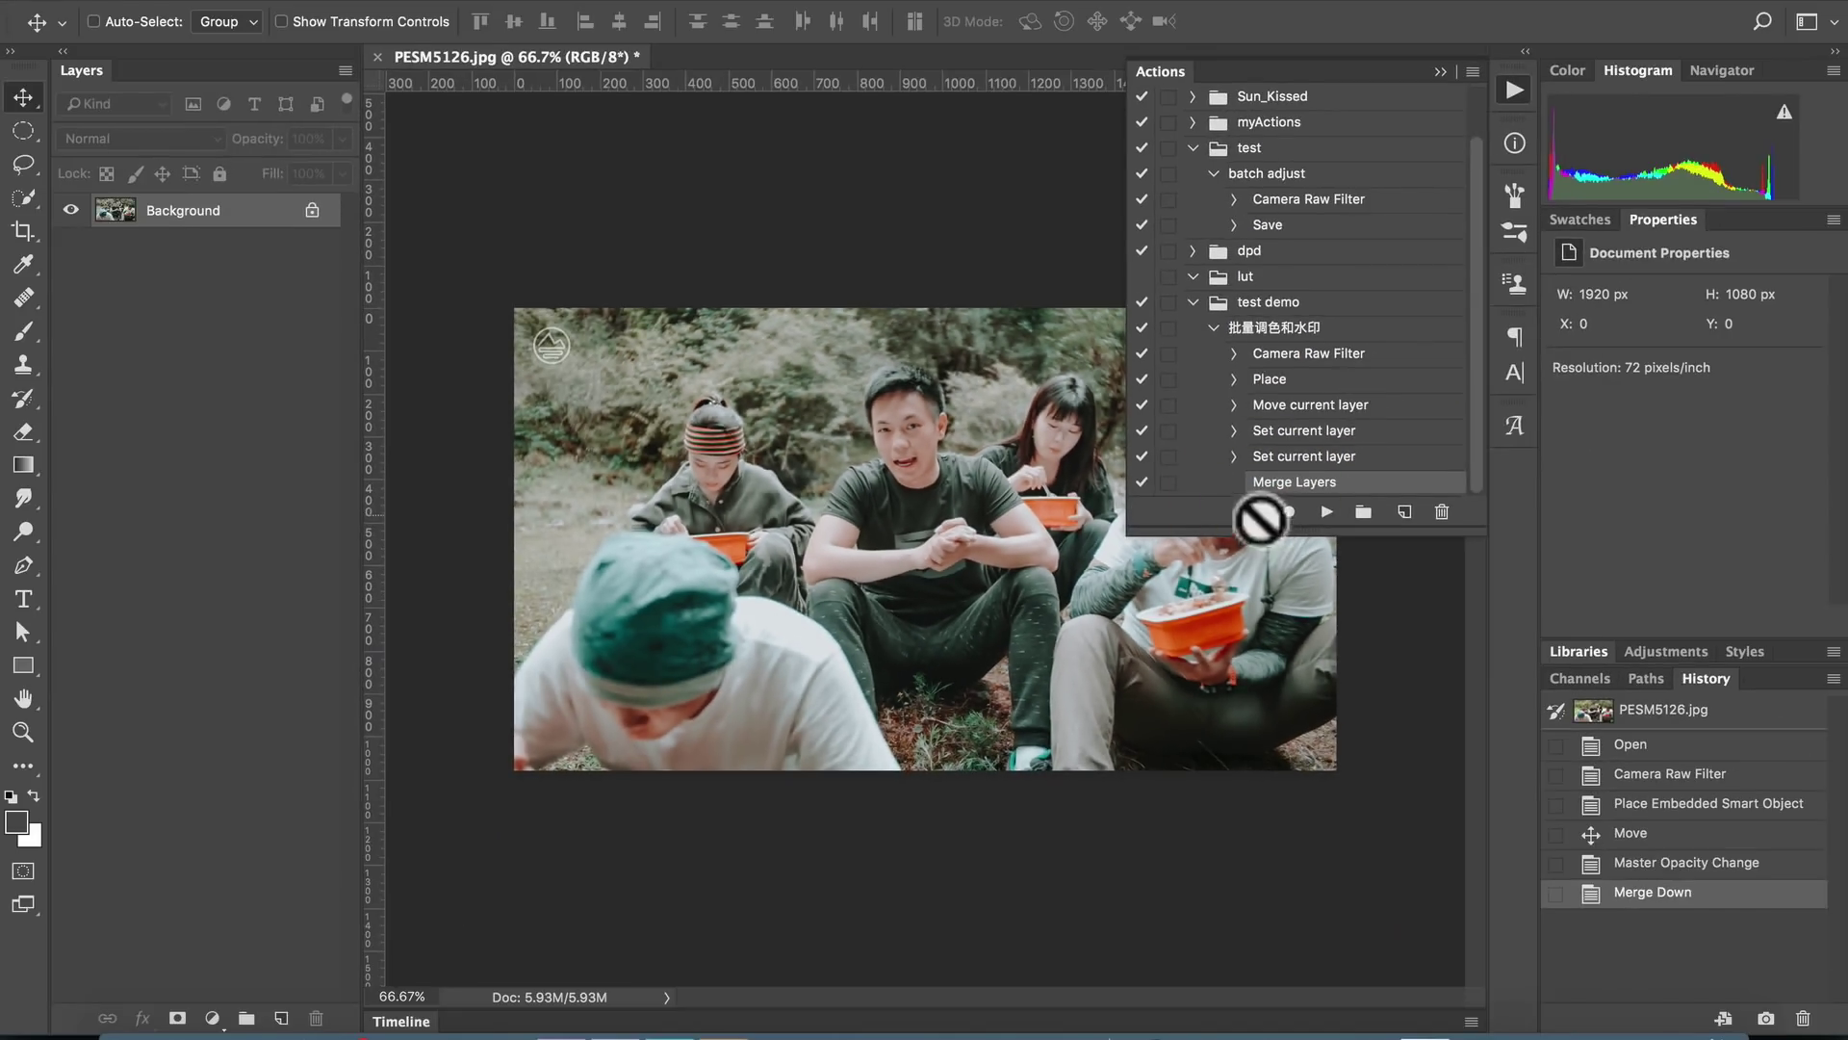
left_click(379, 56)
left_click(839, 345)
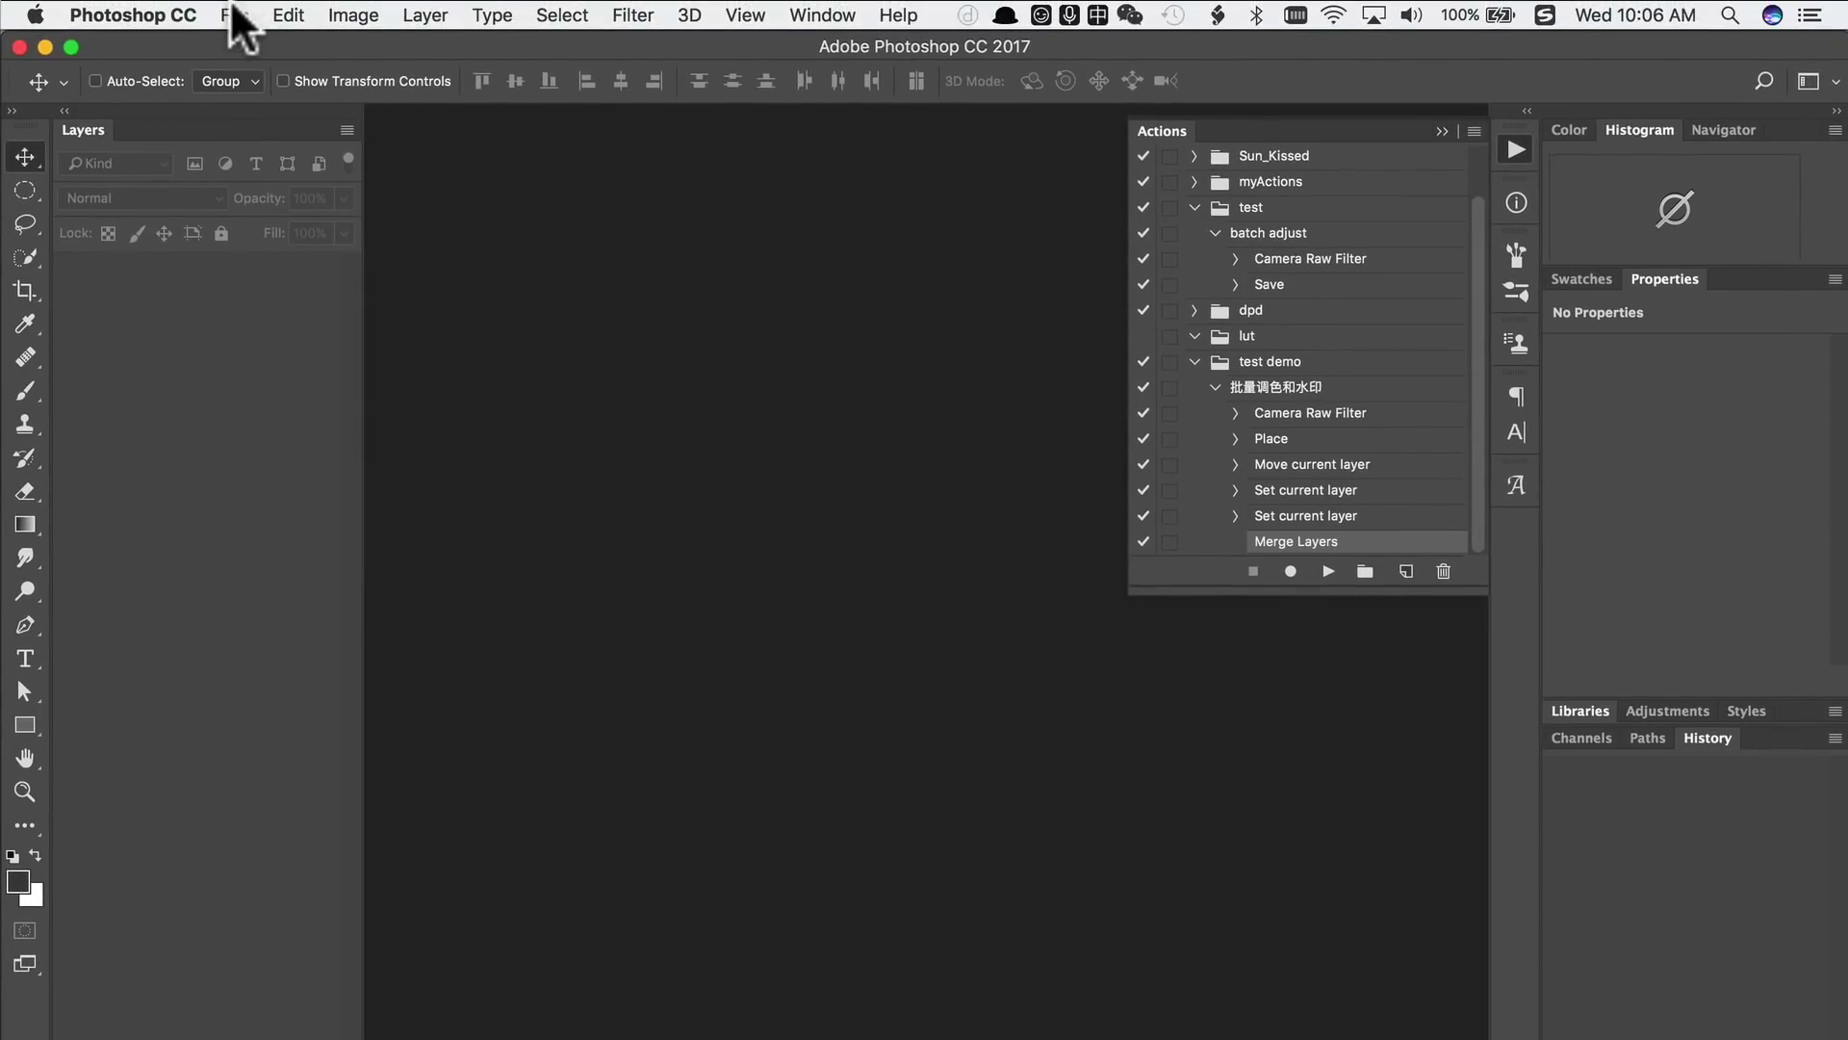
Open Image Processor with snaptest as source and snap rendertest as destination folder
left_click(237, 11)
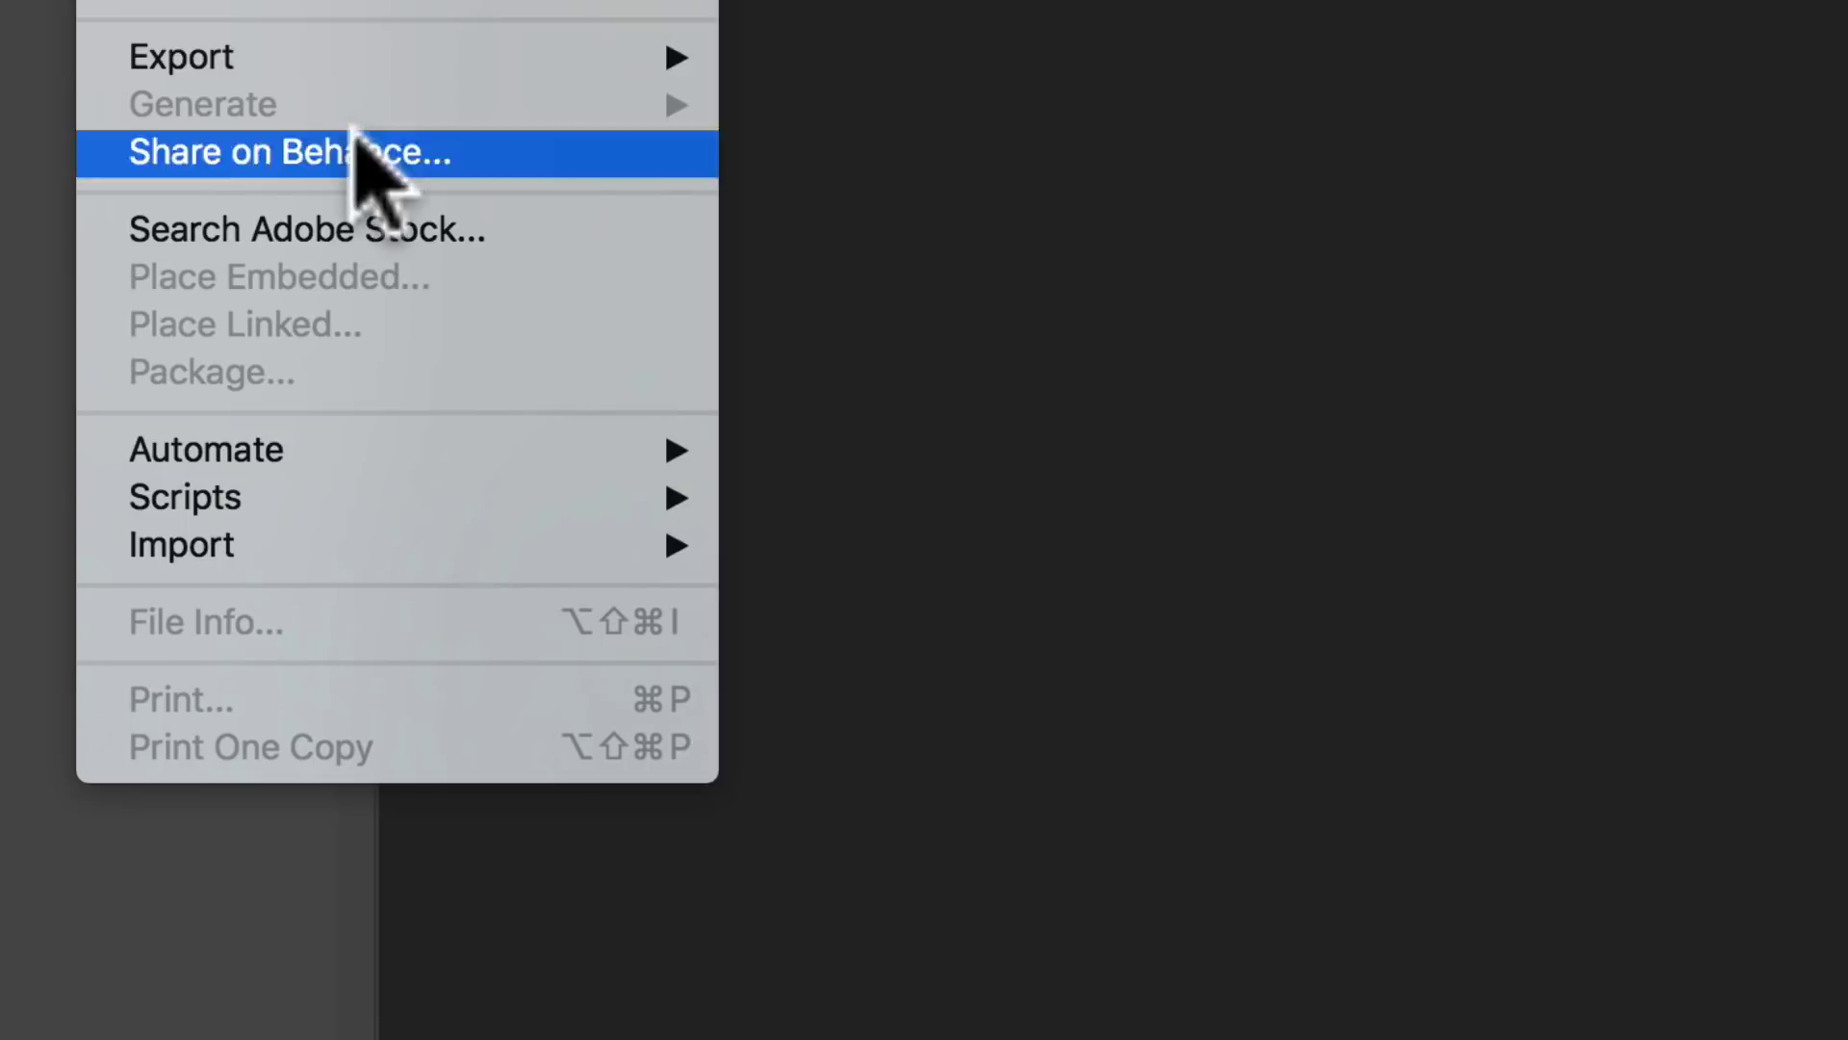
mouse_move(184, 497)
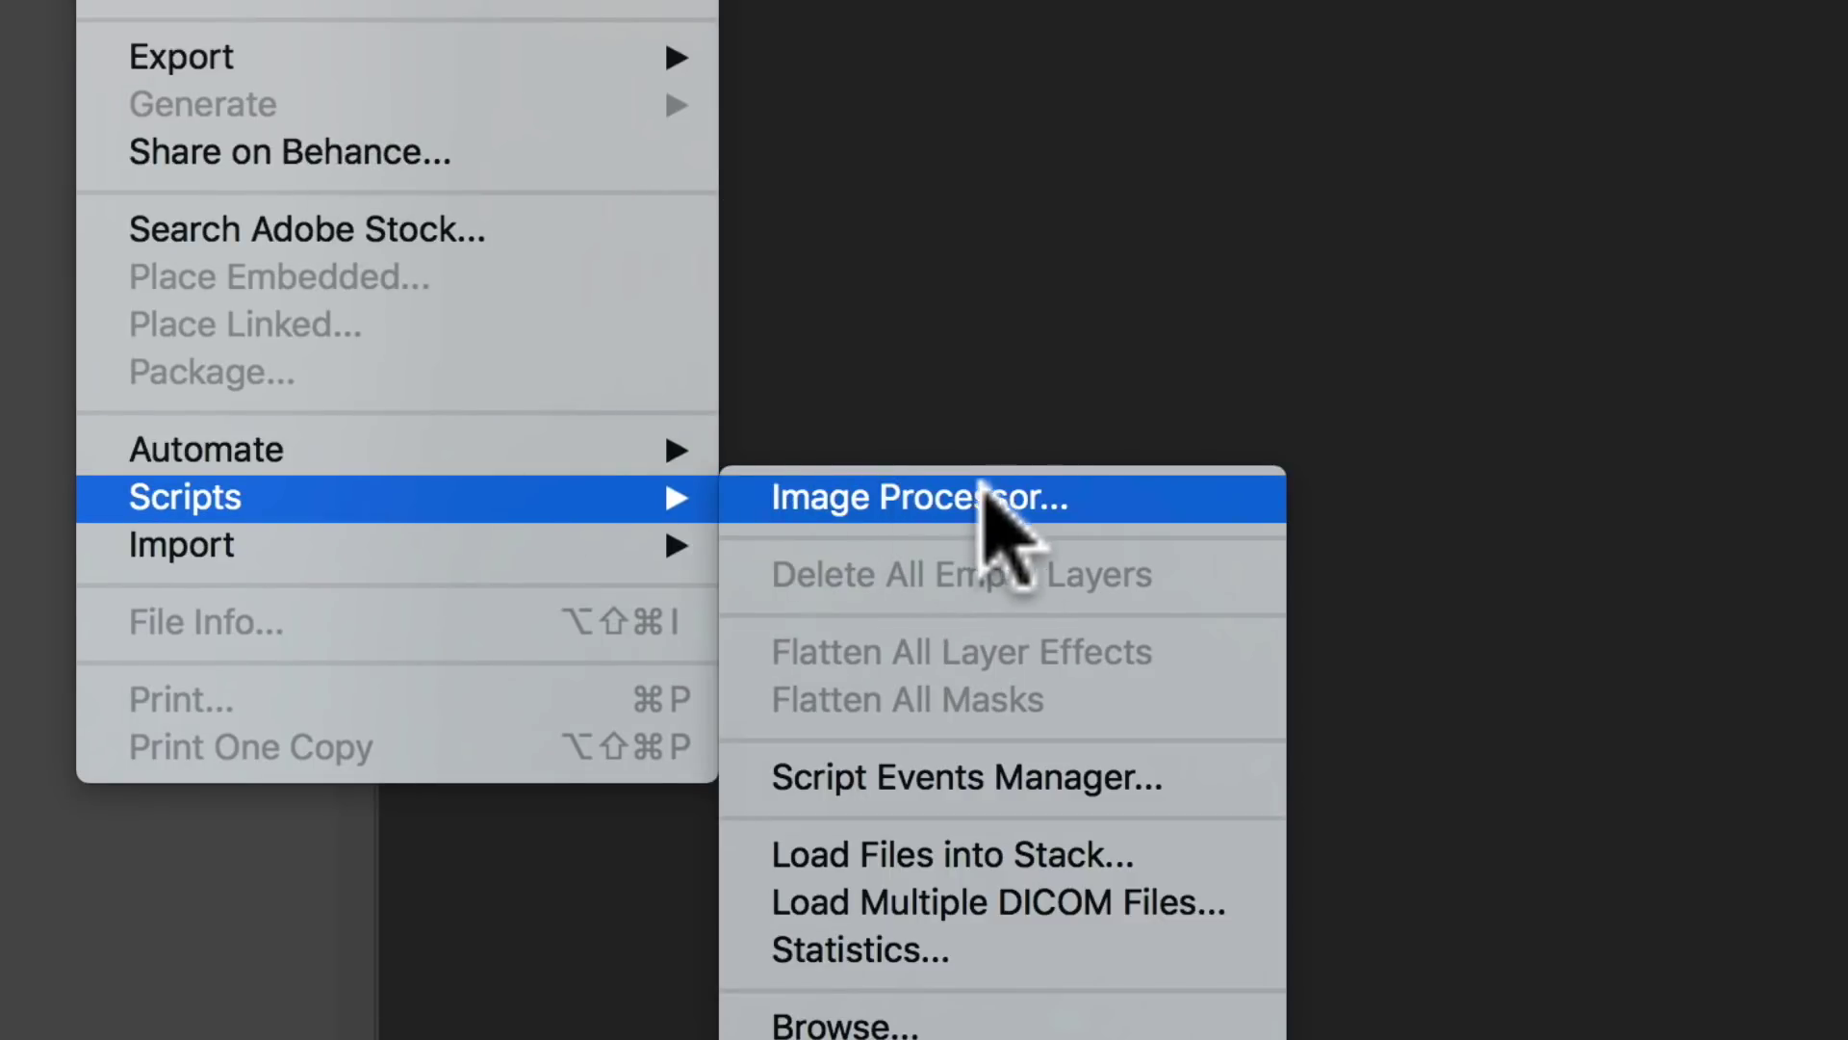
left_click(933, 496)
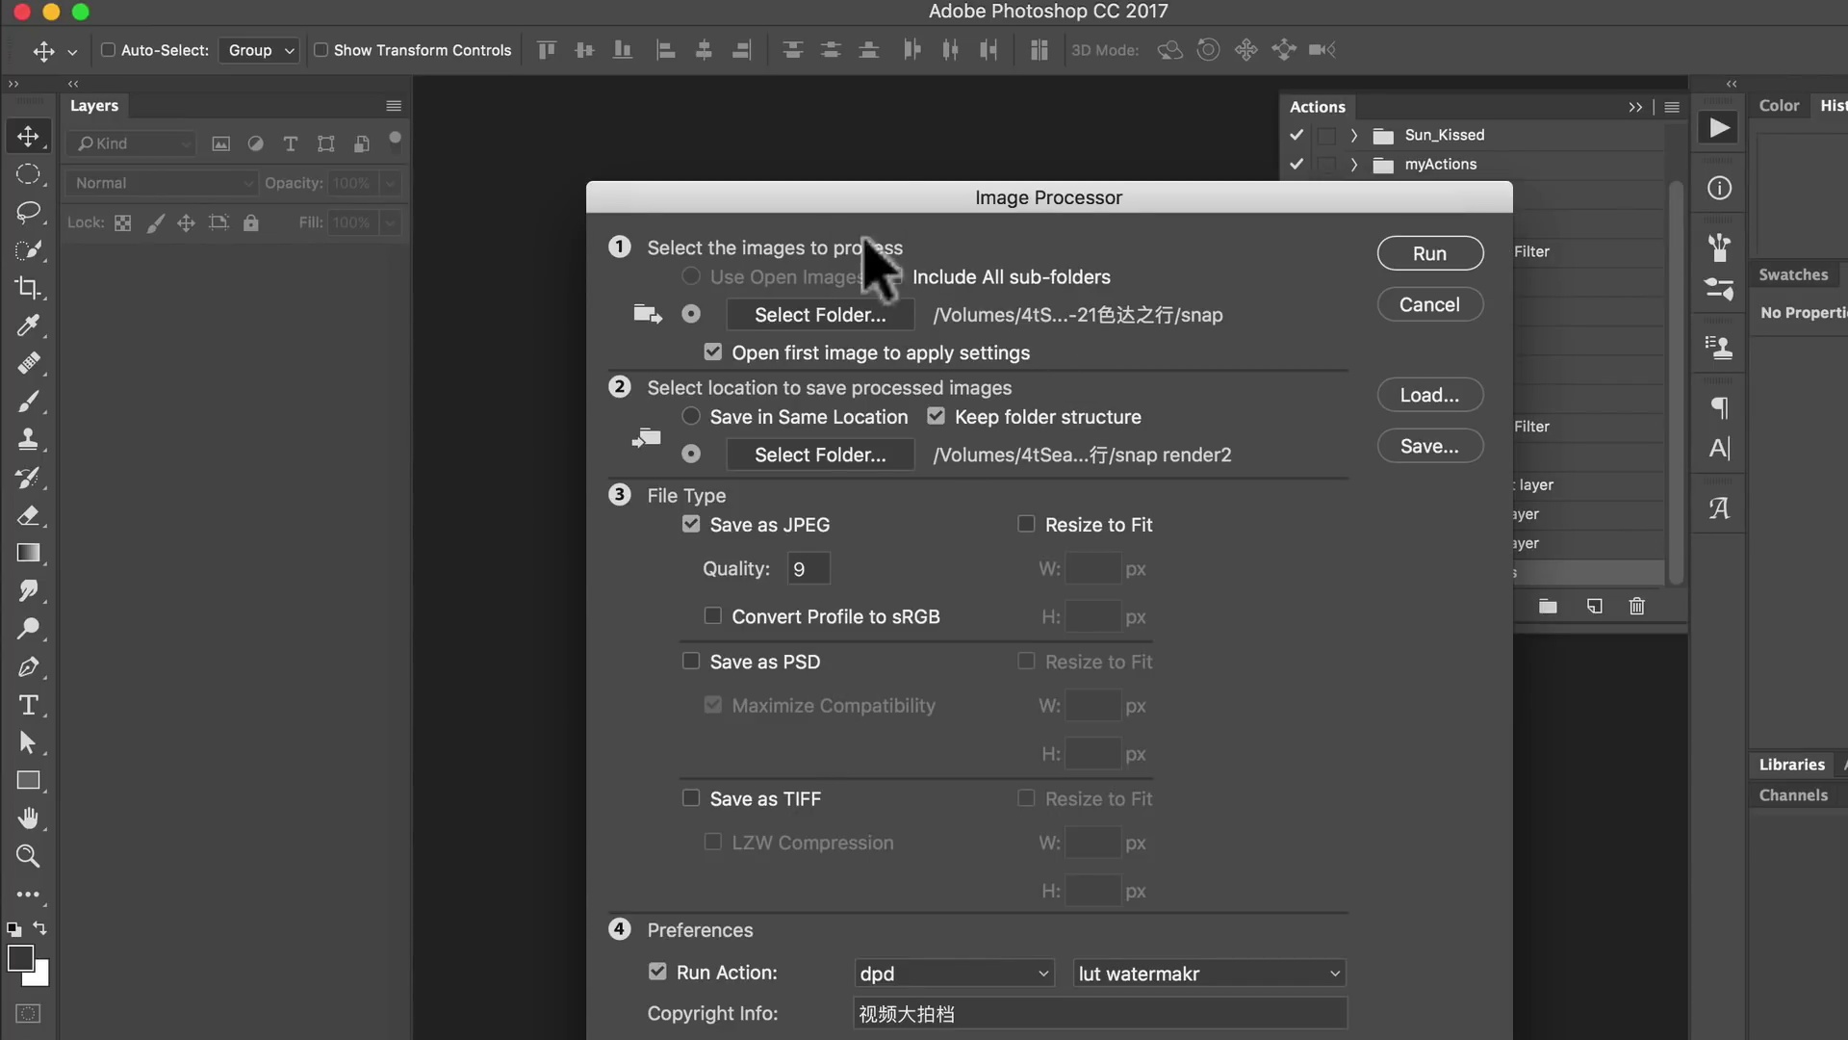
left_click(820, 315)
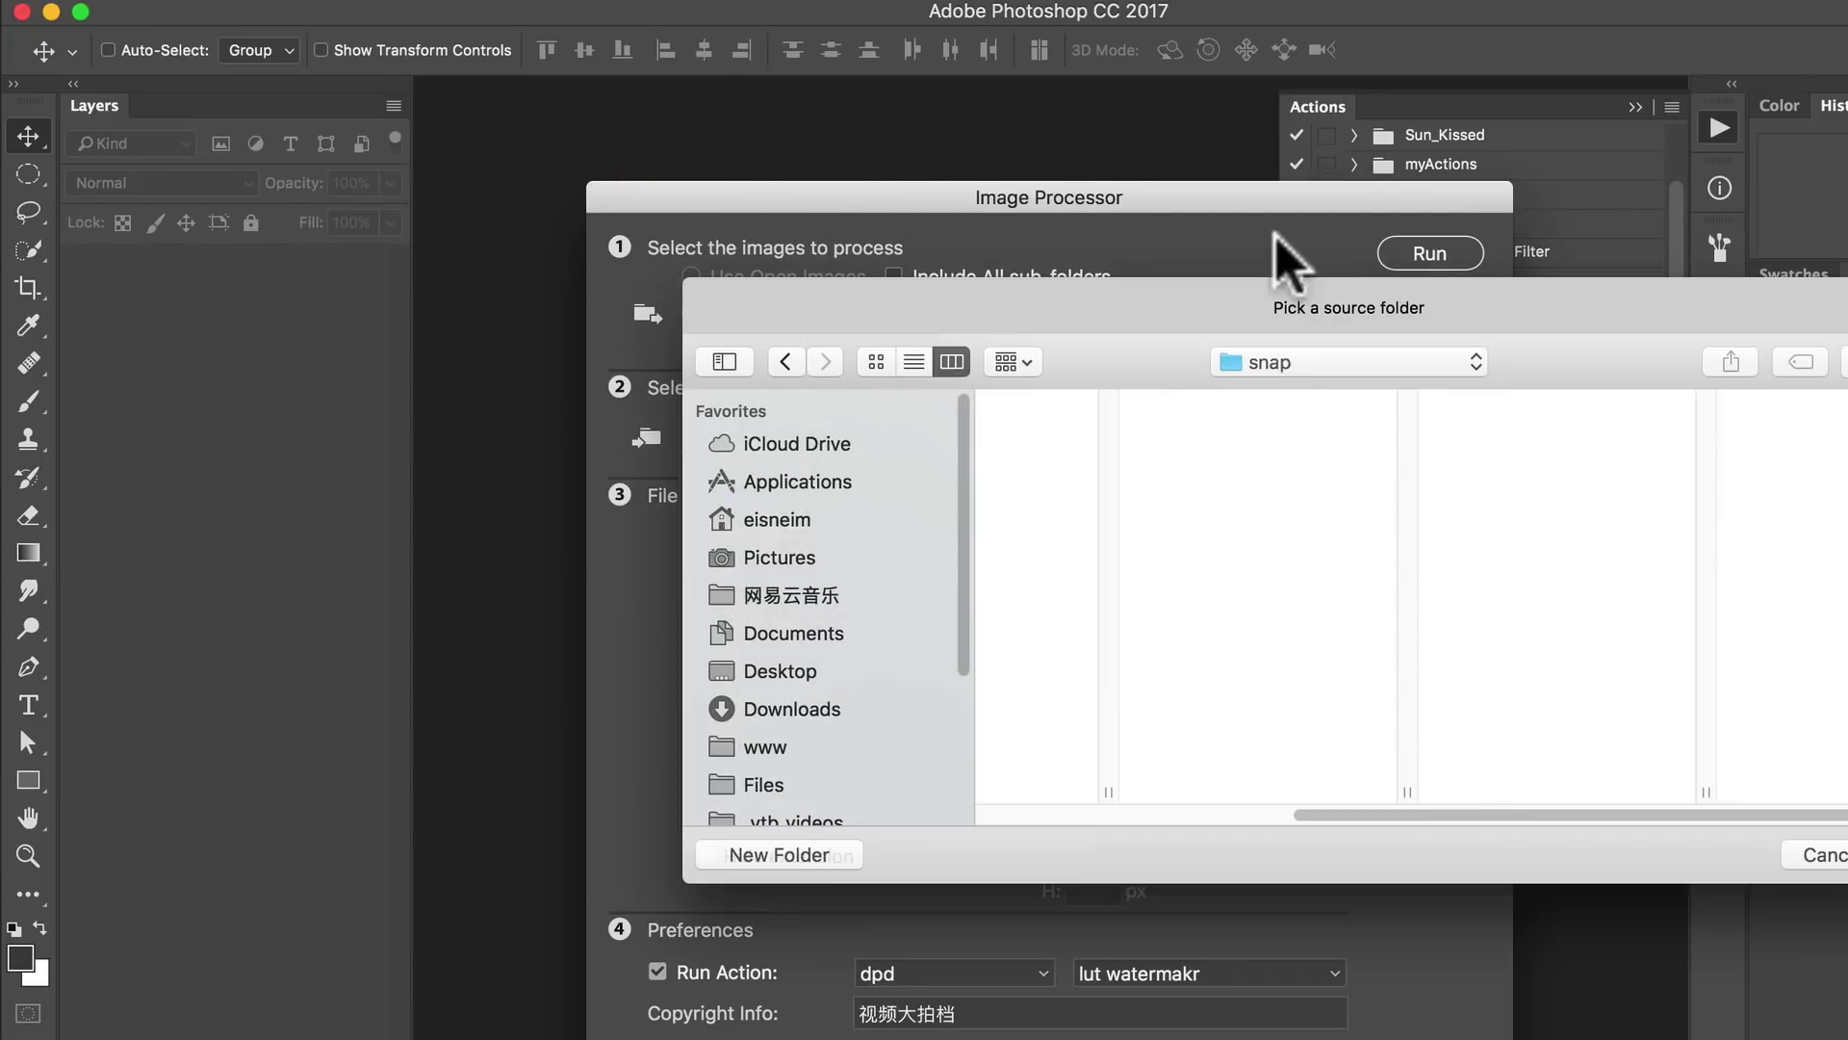
key("Return")
left_click(847, 458)
key("Return")
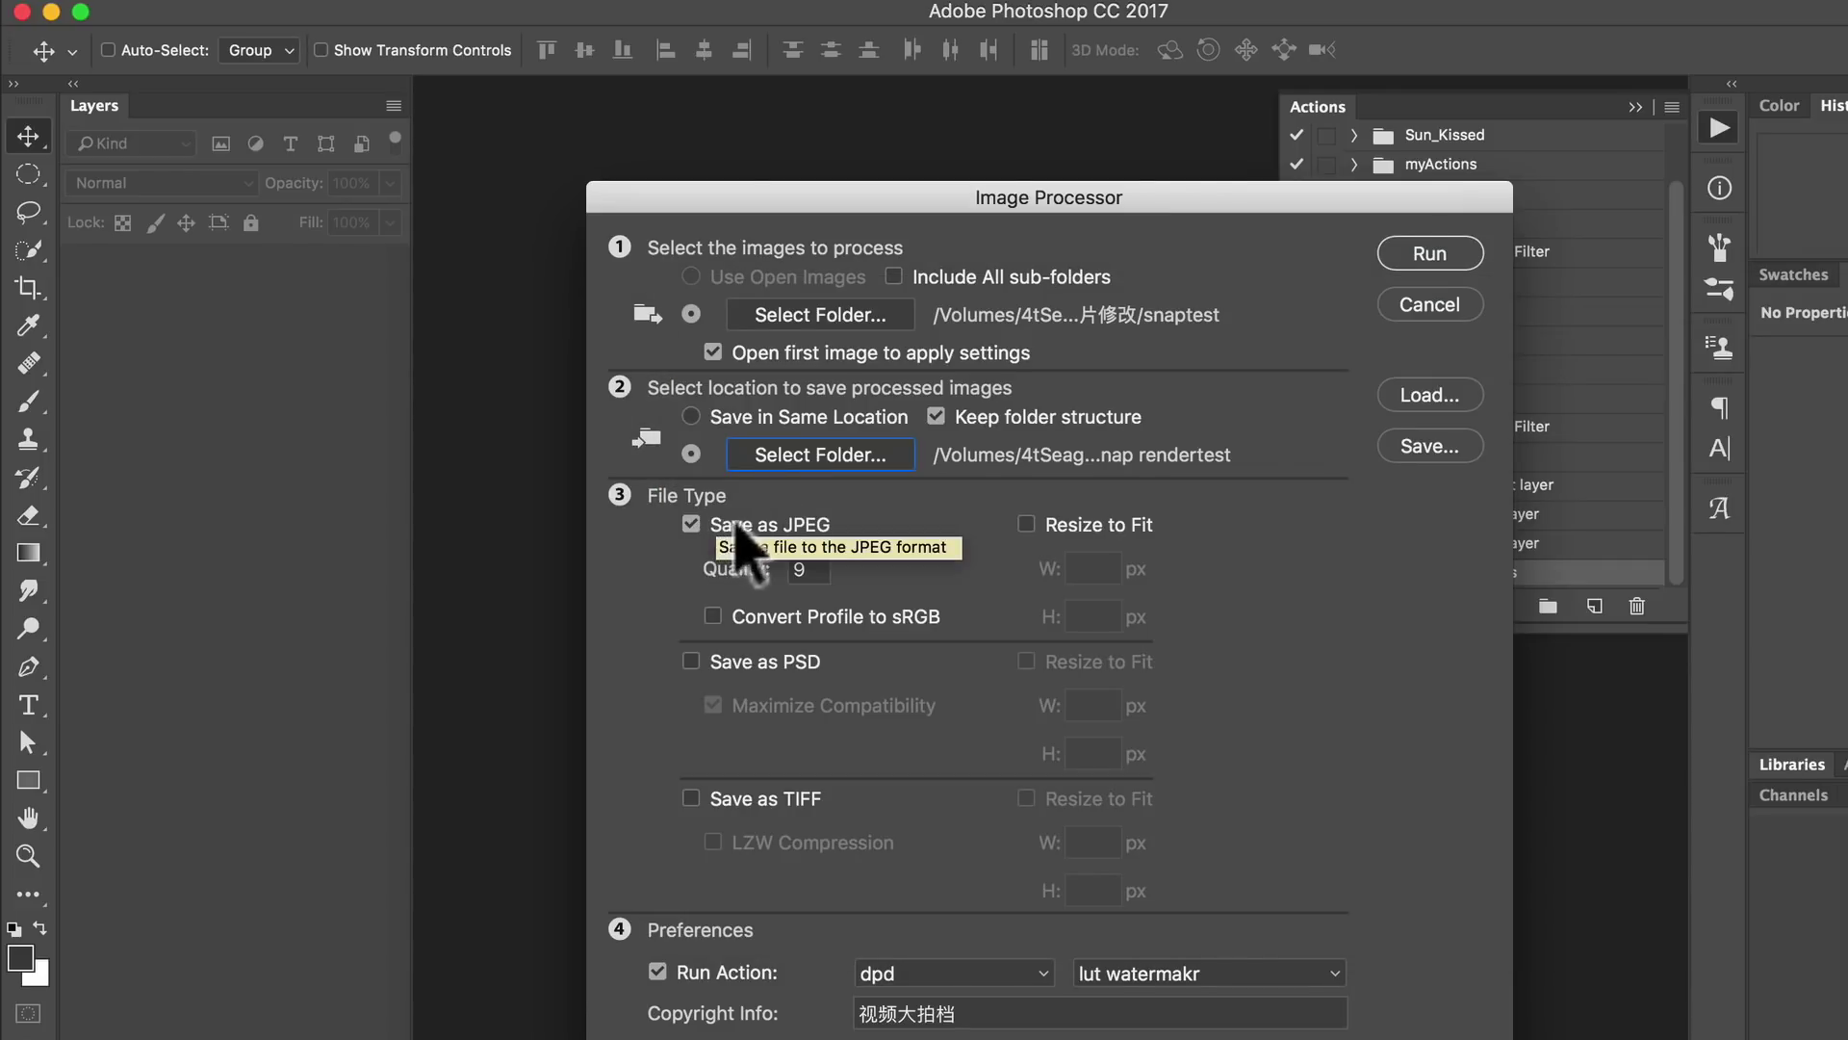
Keep JPEG quality 9, set Run Action to test demo / 批量调色和水印, and run the batch
left_click(813, 570)
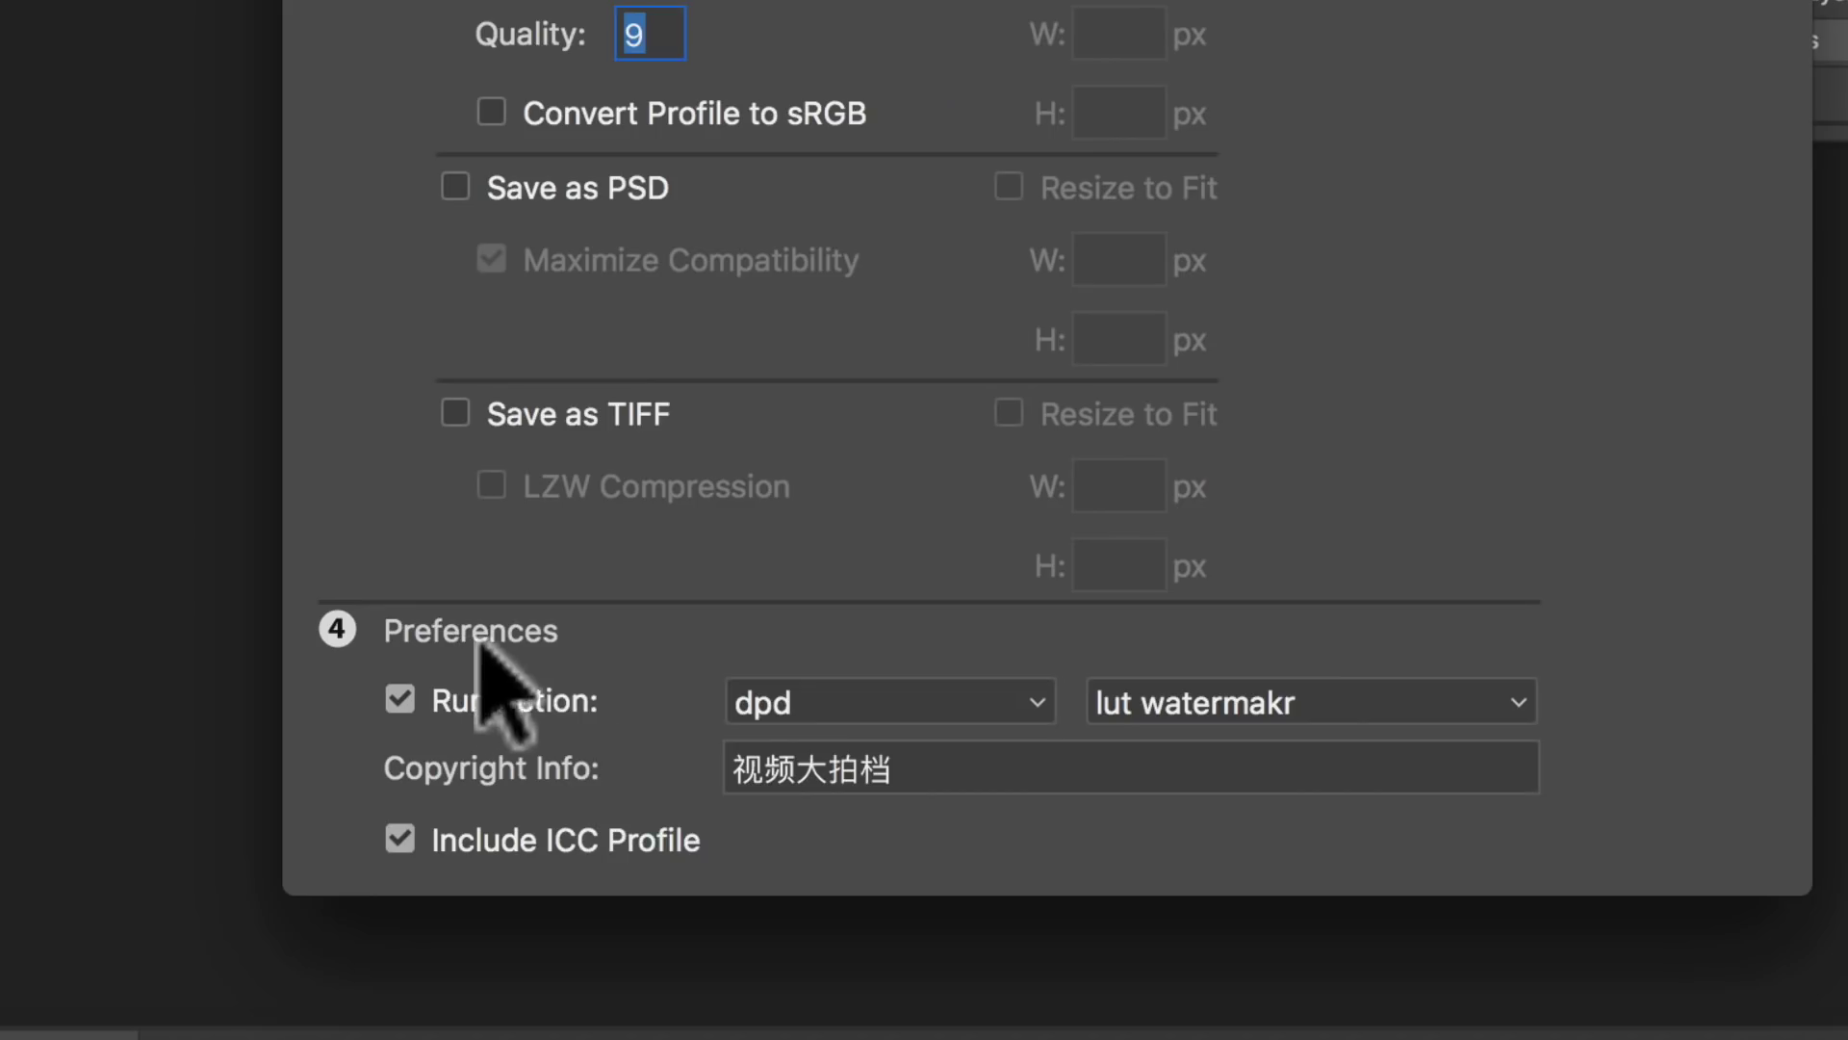
left_click(854, 701)
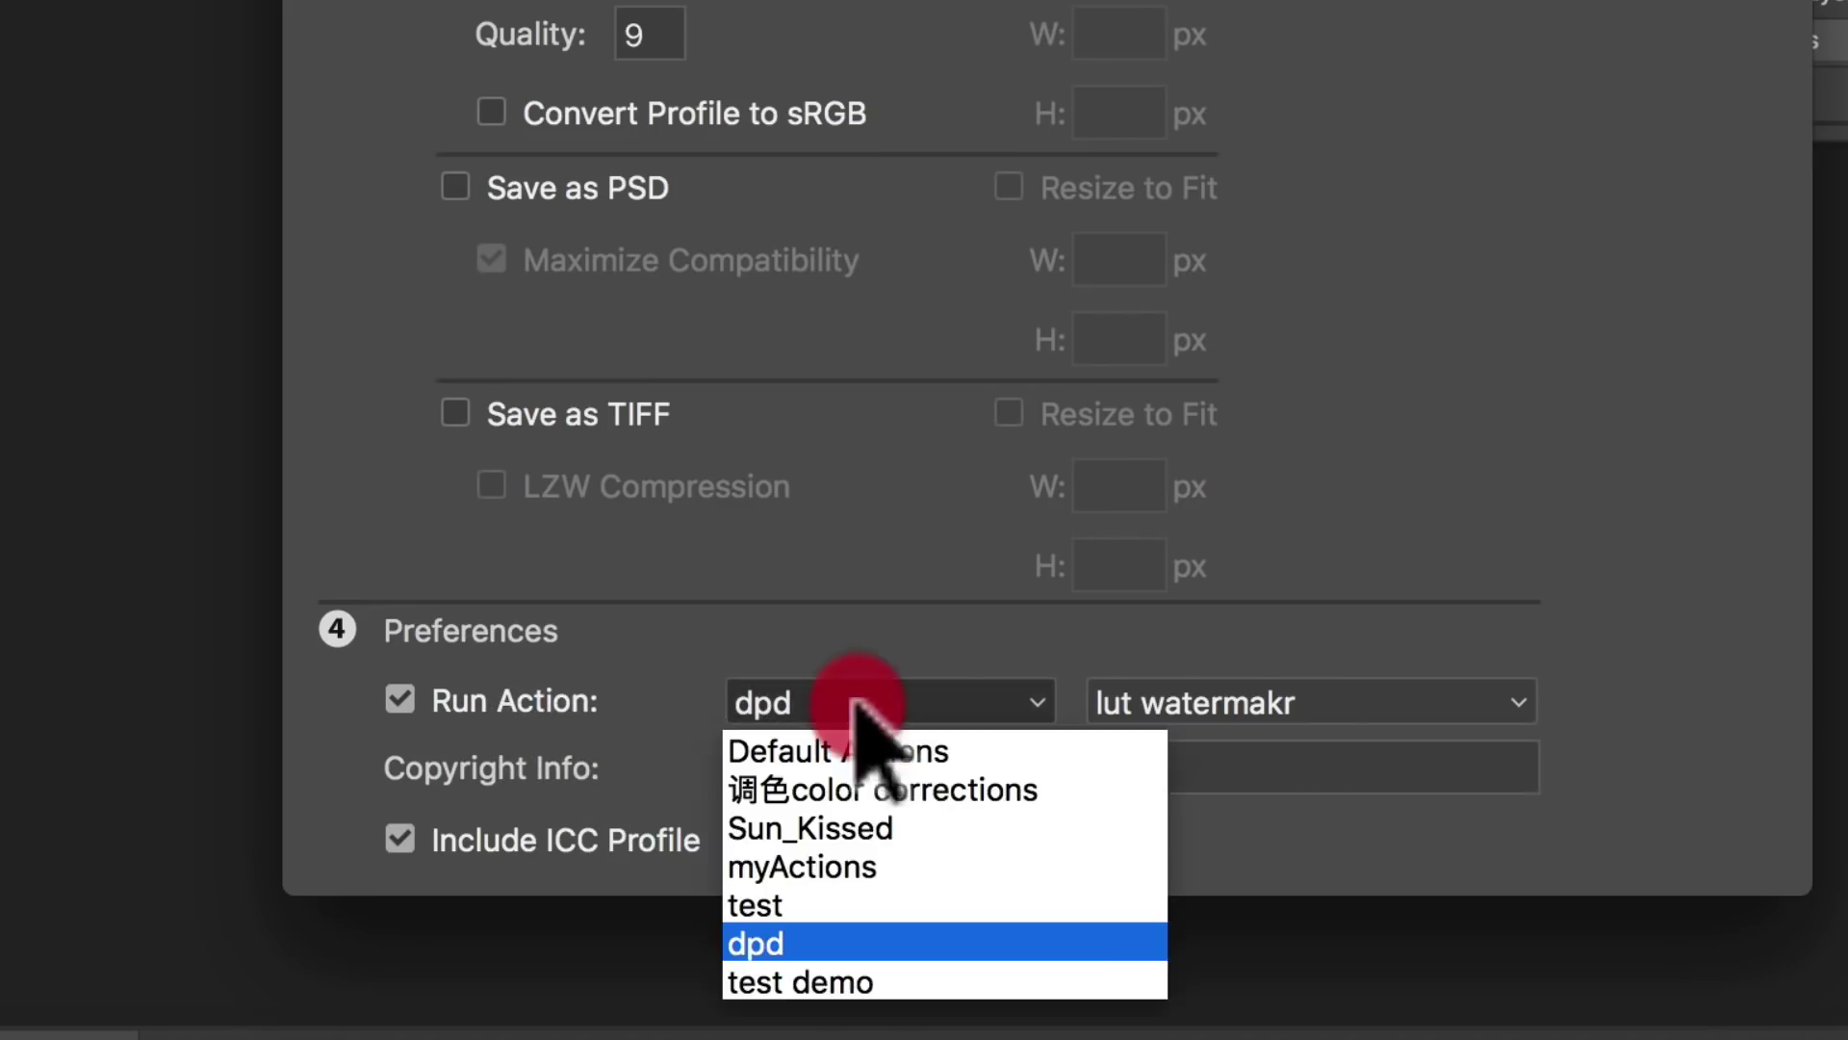
left_click(895, 981)
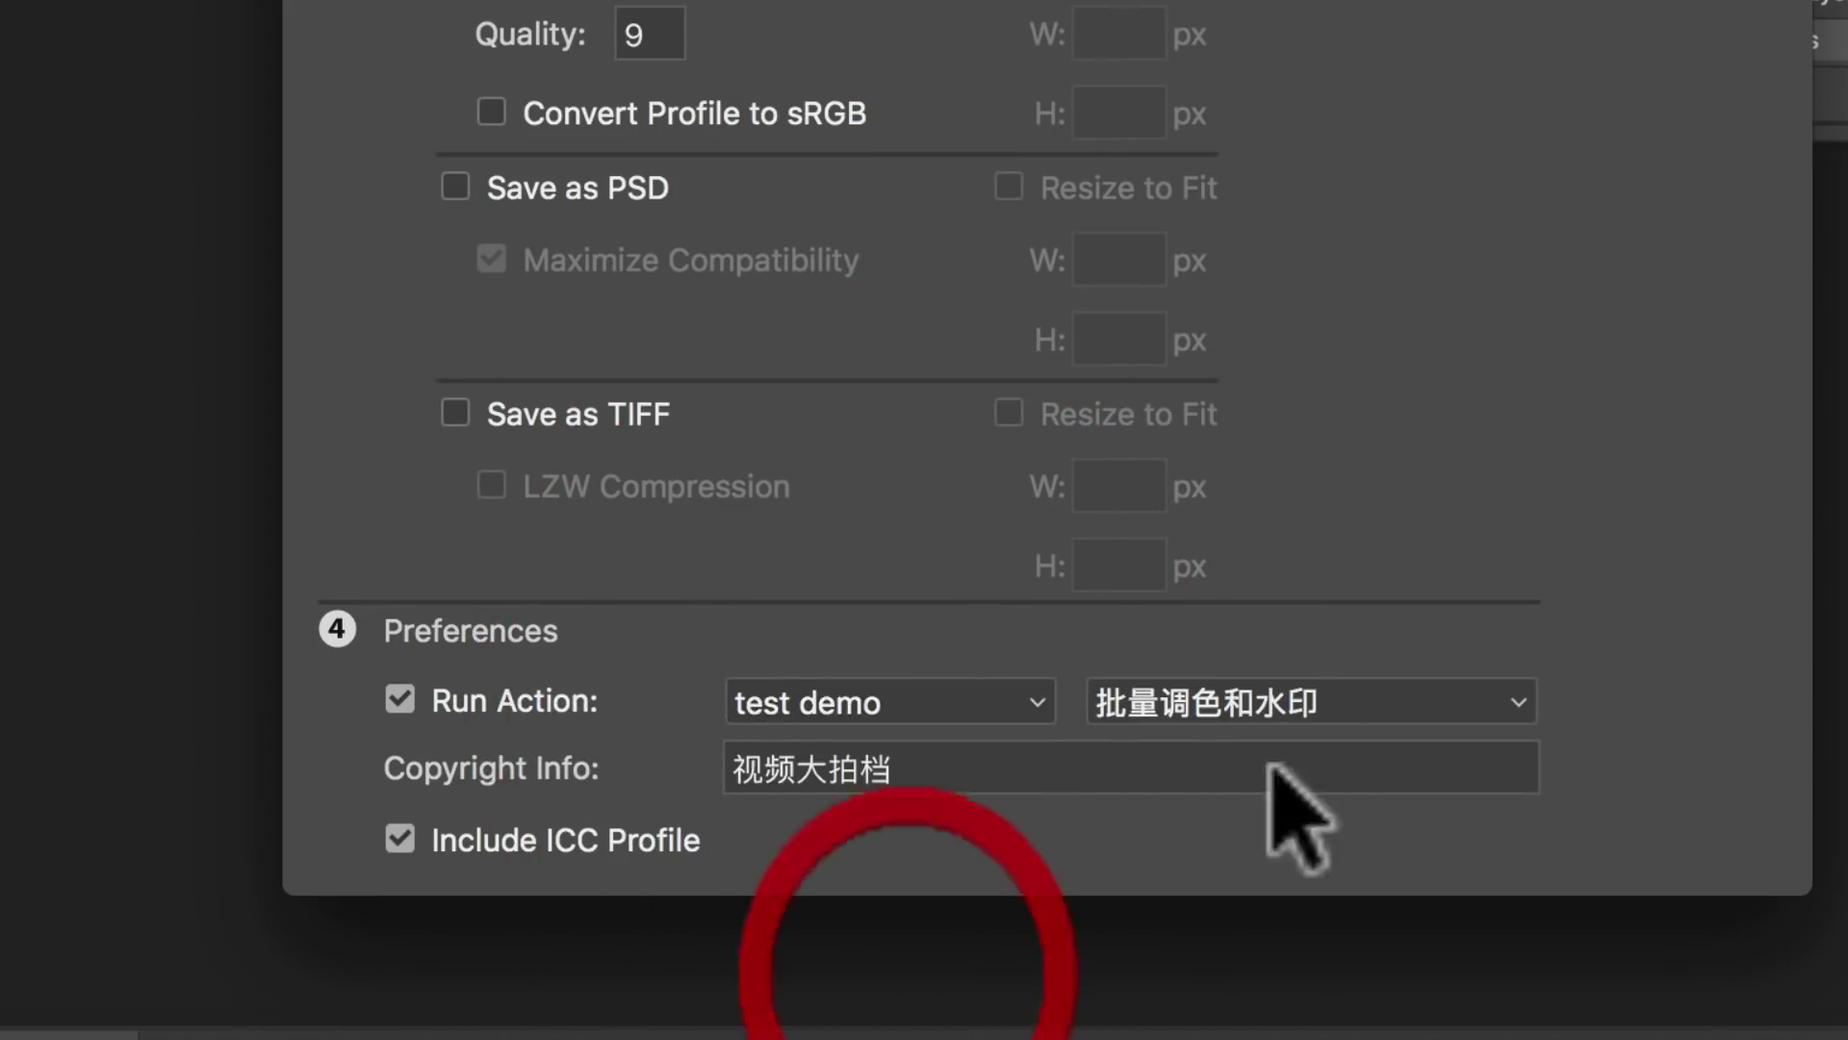
left_click(1299, 703)
left_click(1309, 747)
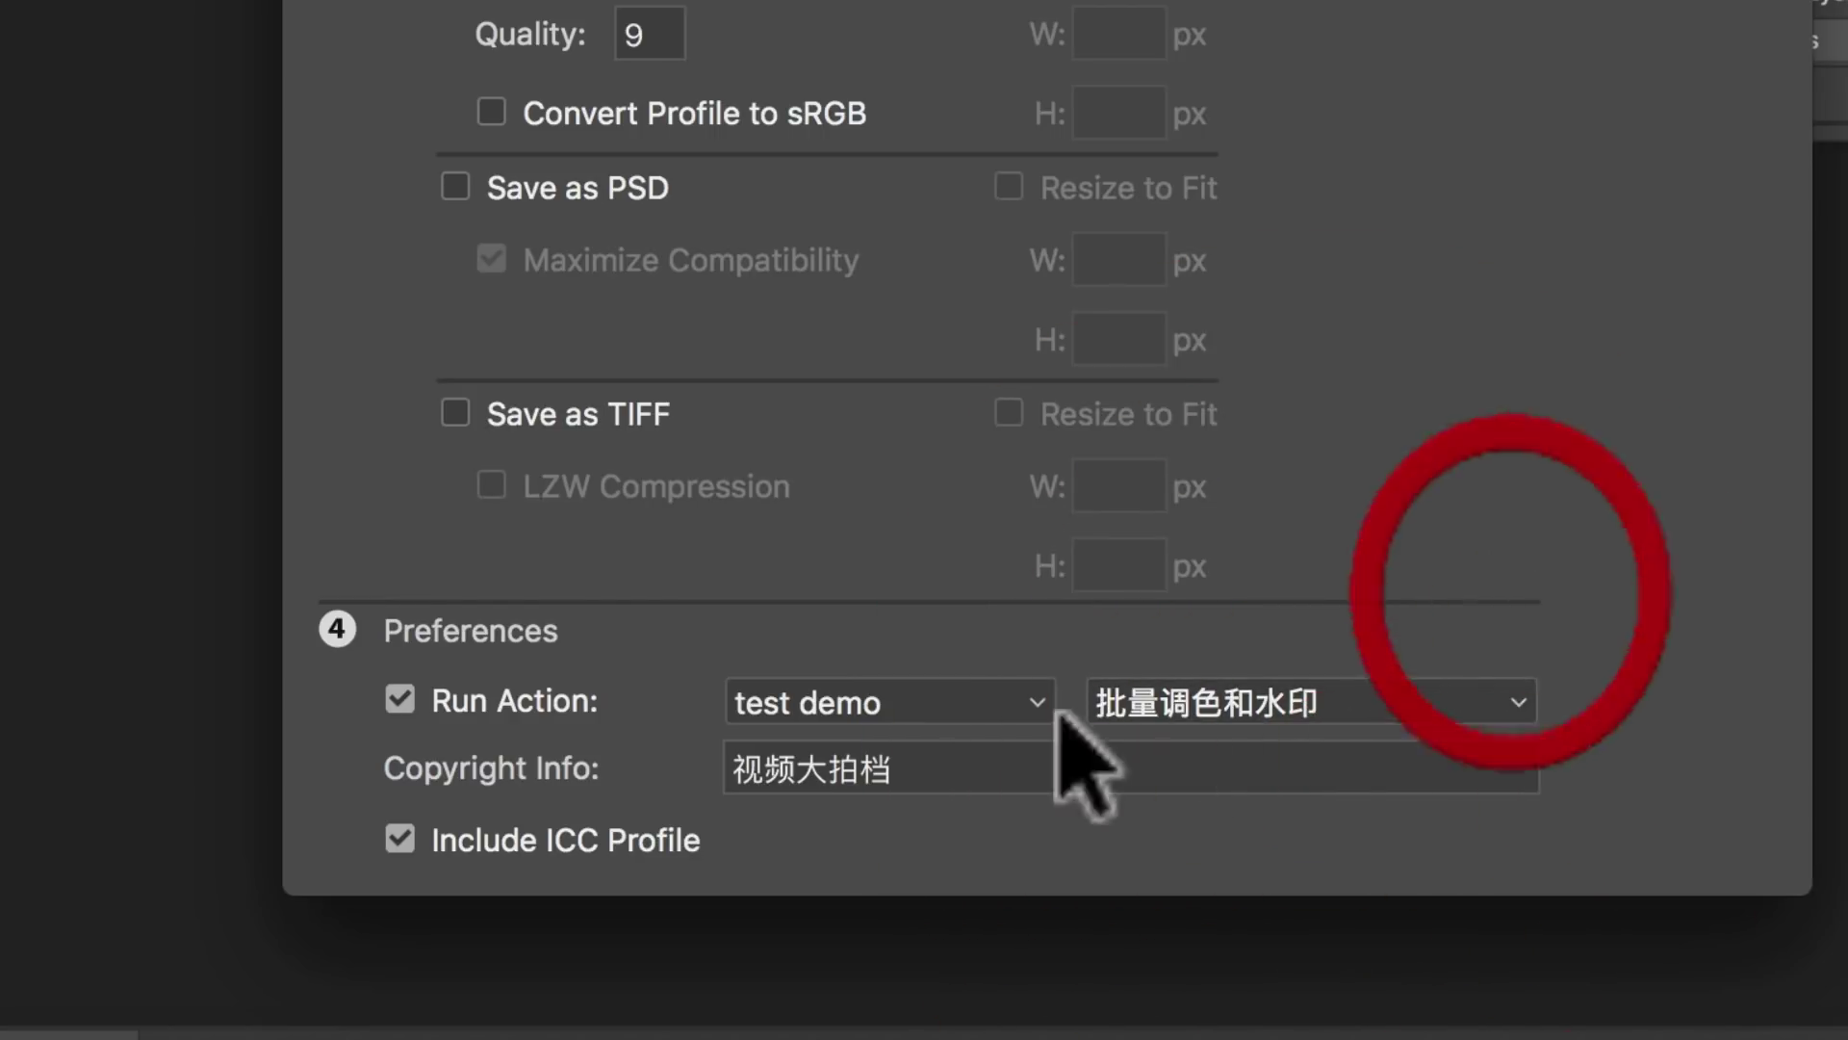
key("Tab")
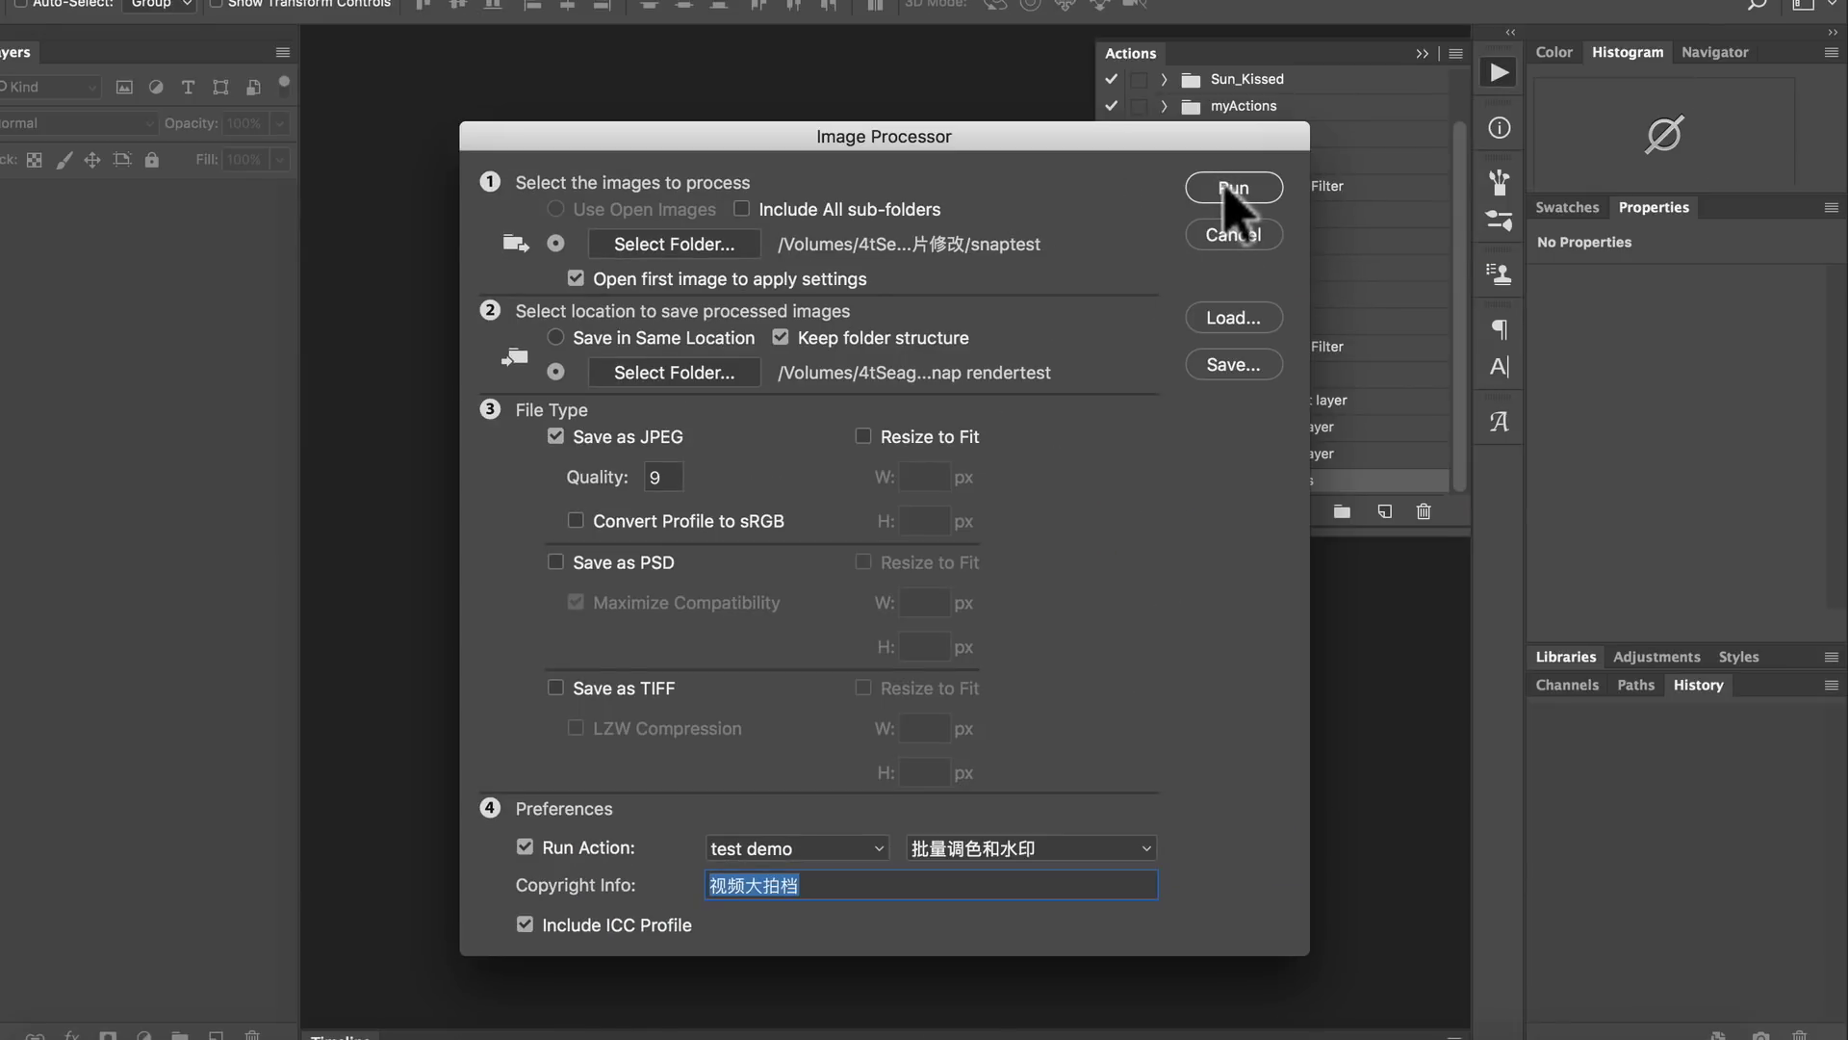
left_click(1222, 187)
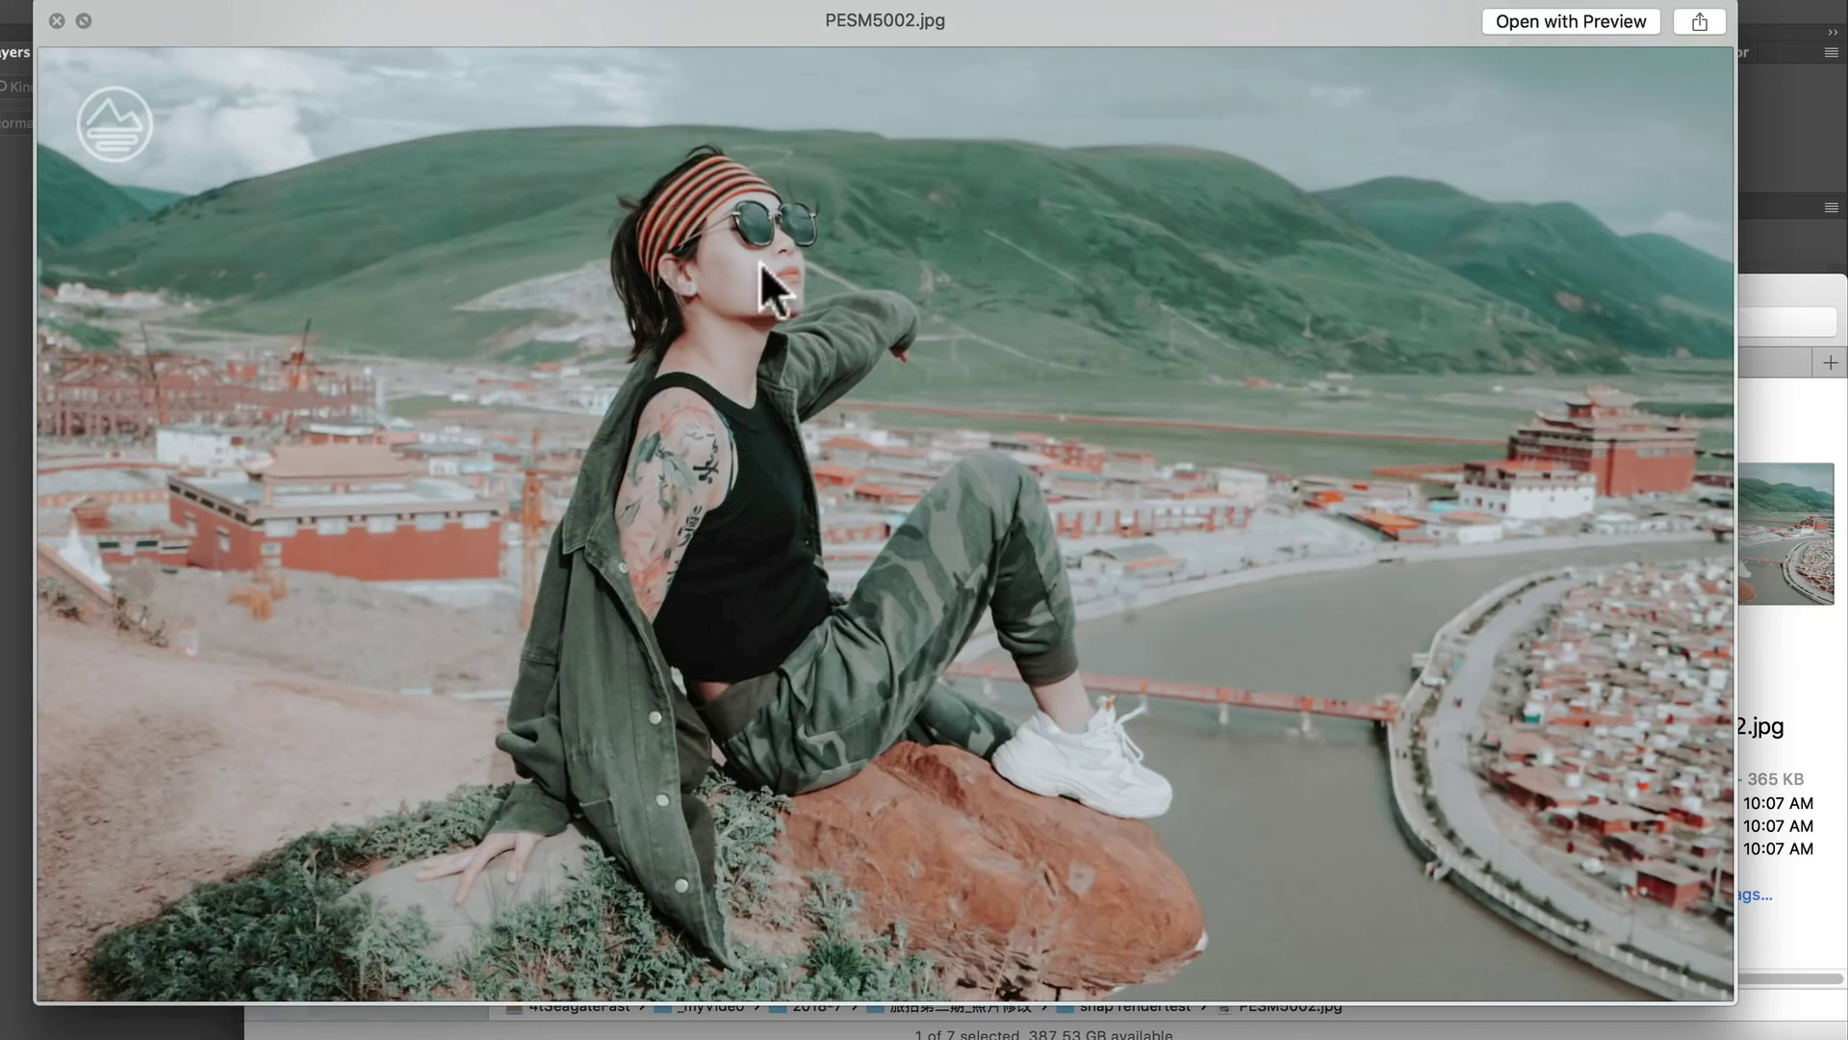
Step through the snap rendertest JPEGs in Quick Look, checking each grade and logo watermark
key("Down")
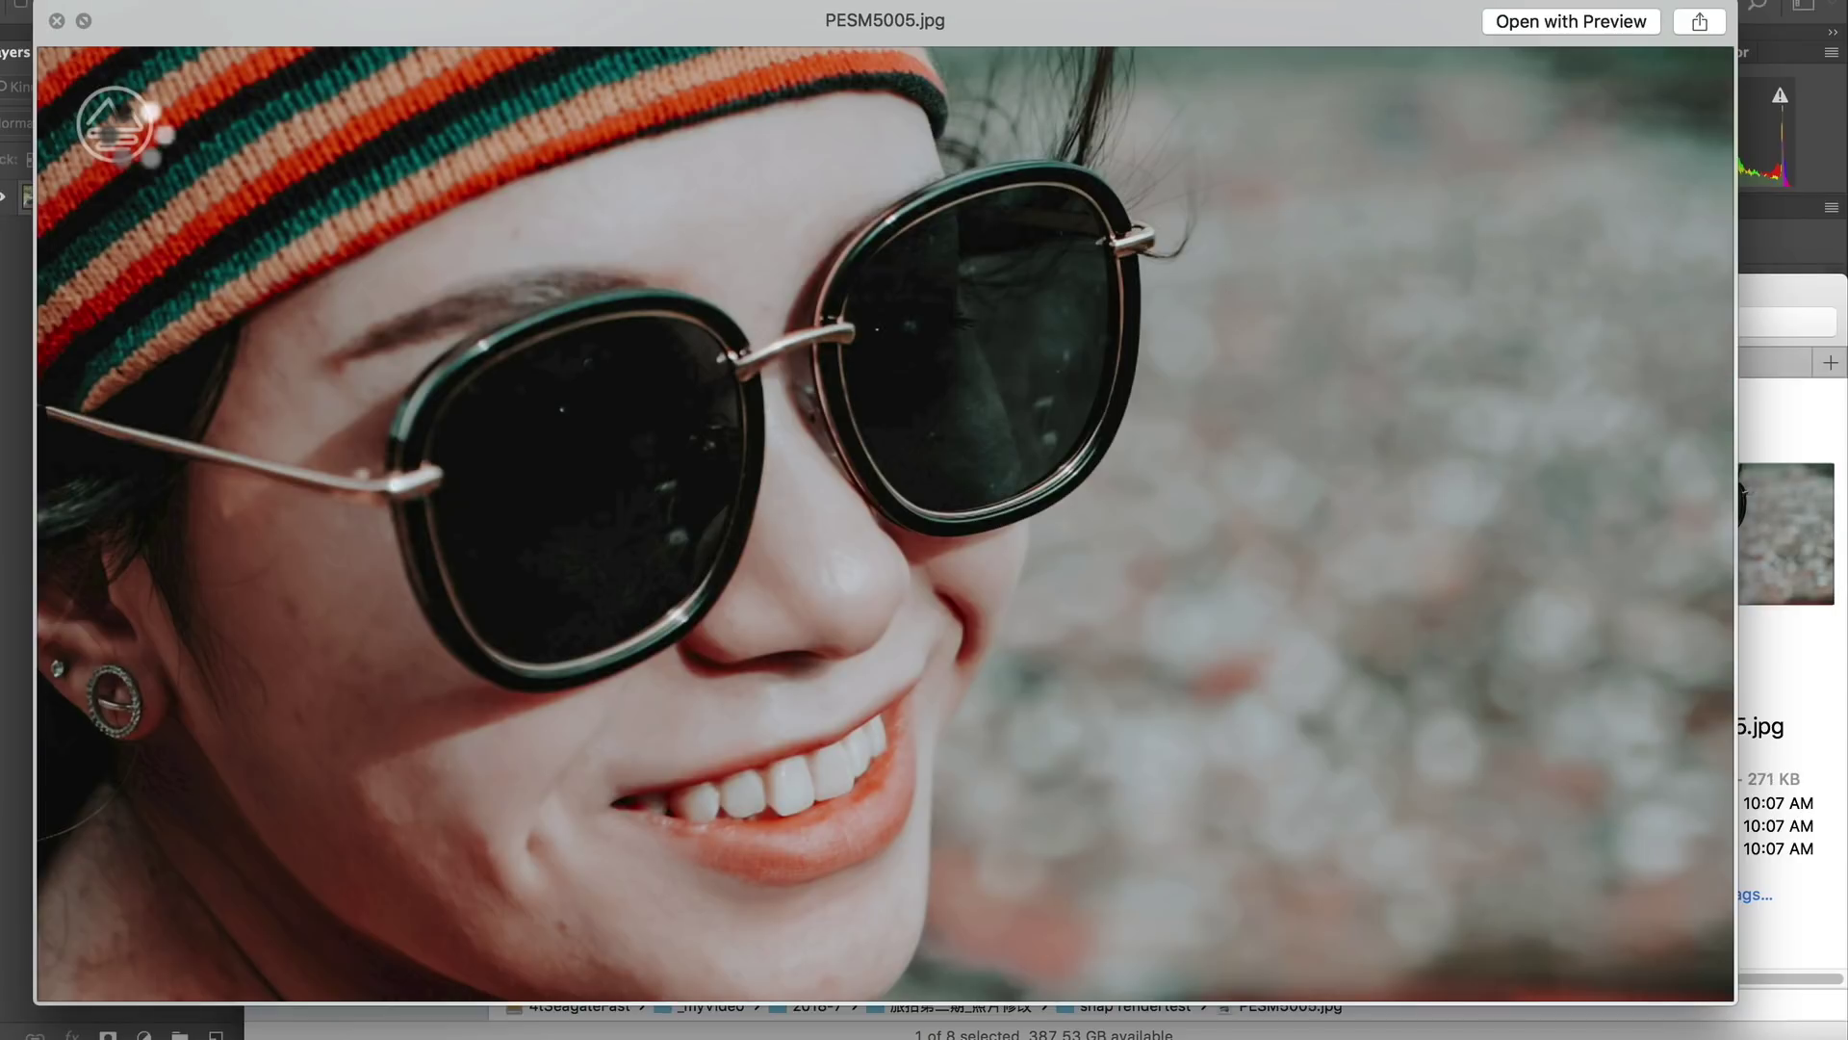
key("Down")
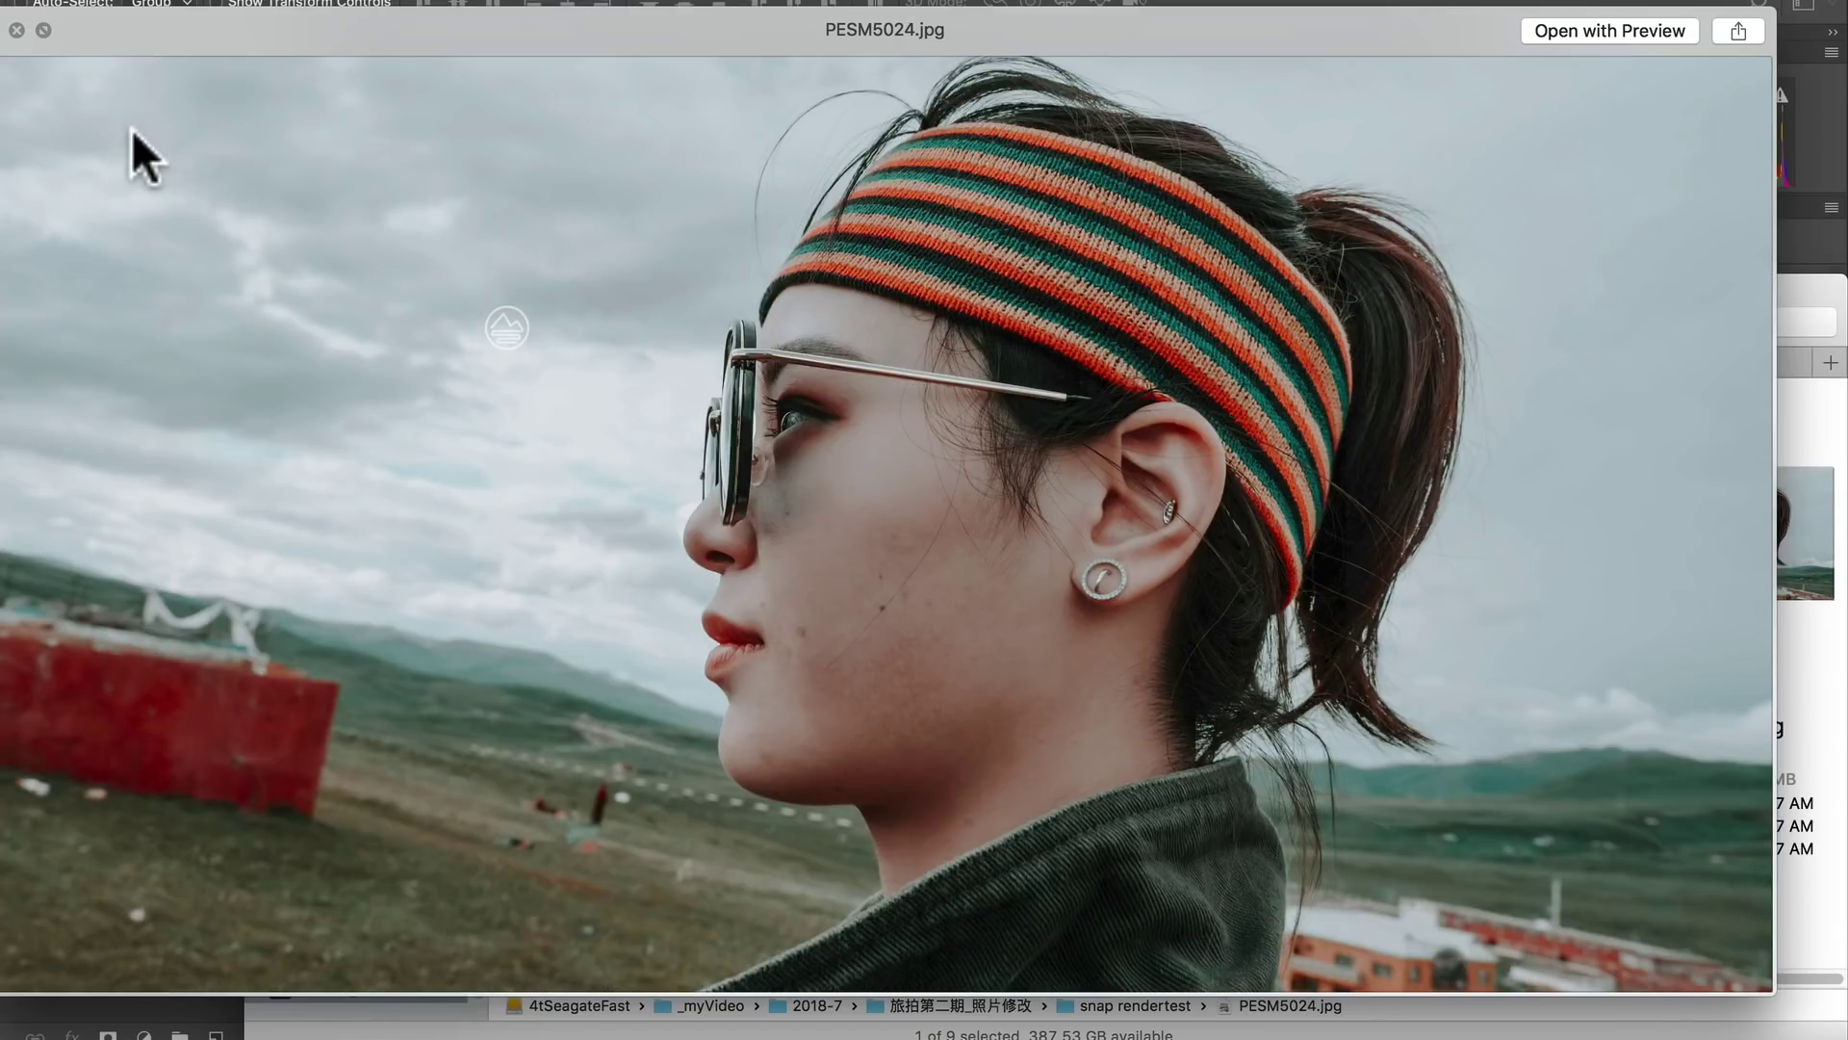
key("Down")
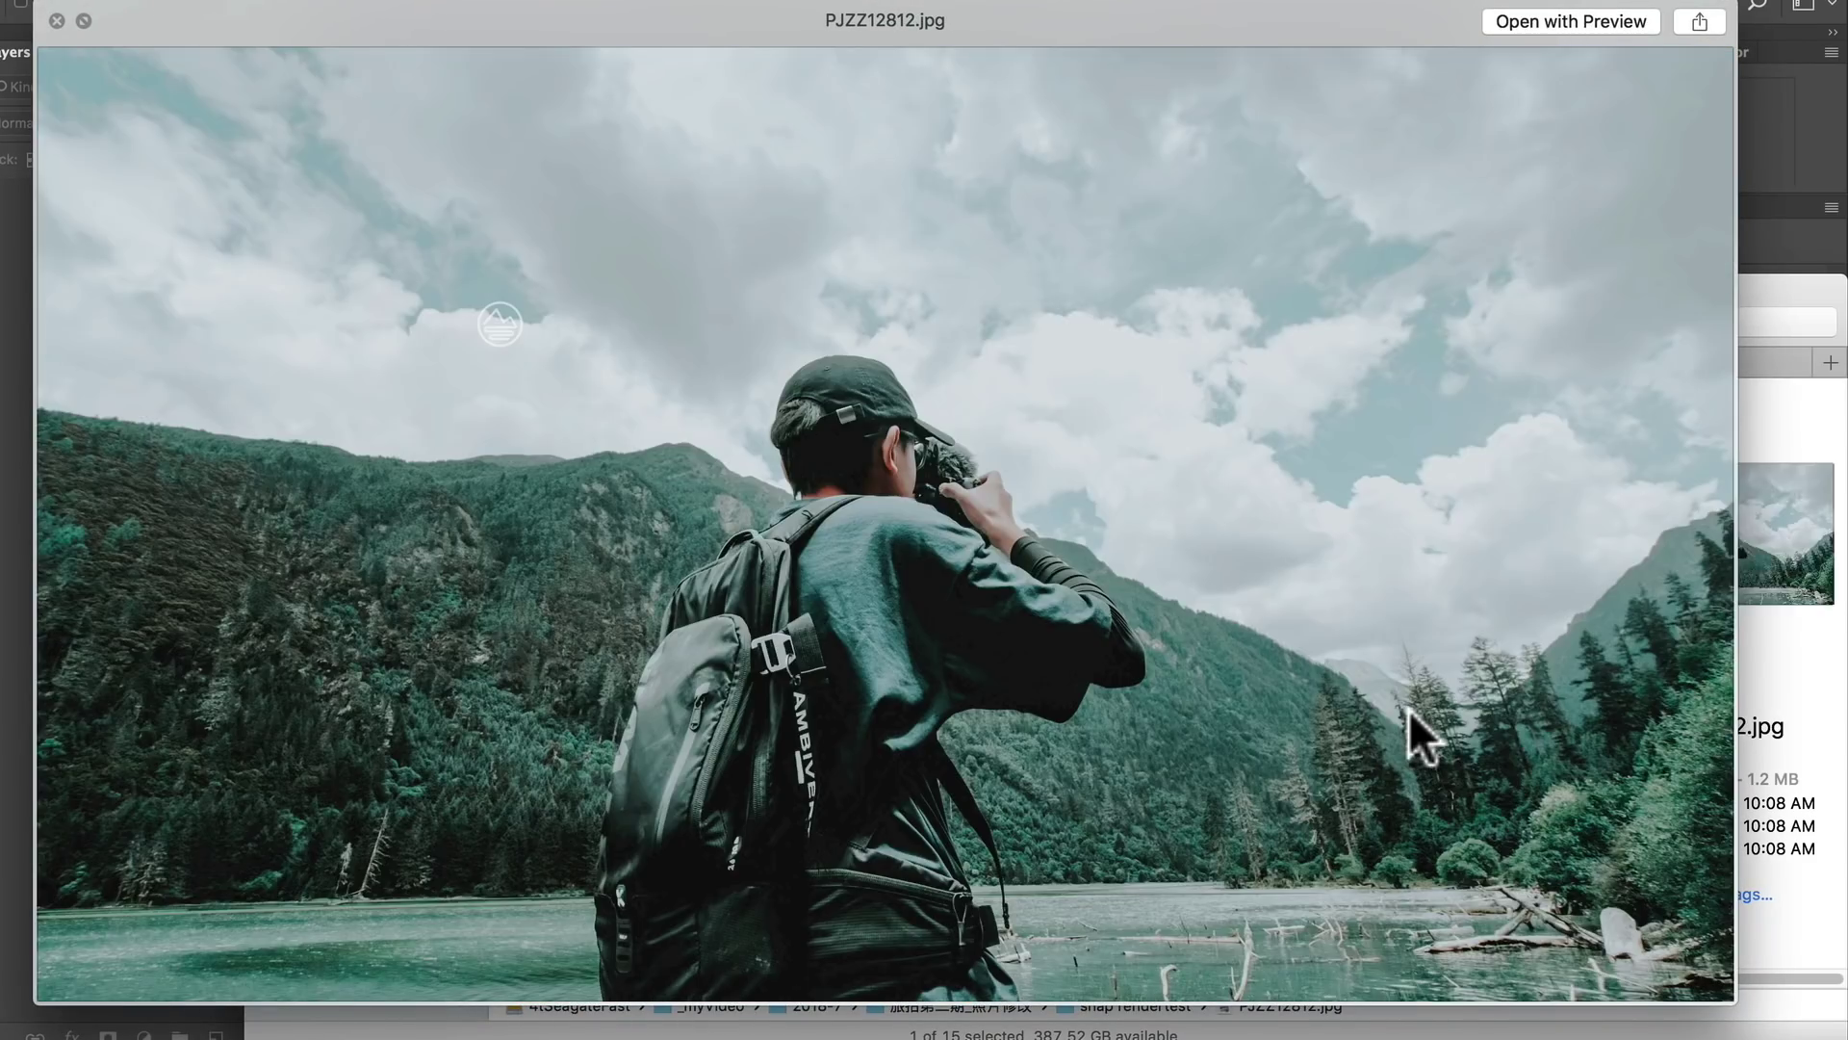
key("Down")
key("Down")
key("Down")
key("Down")
key("Down")
key("Down")
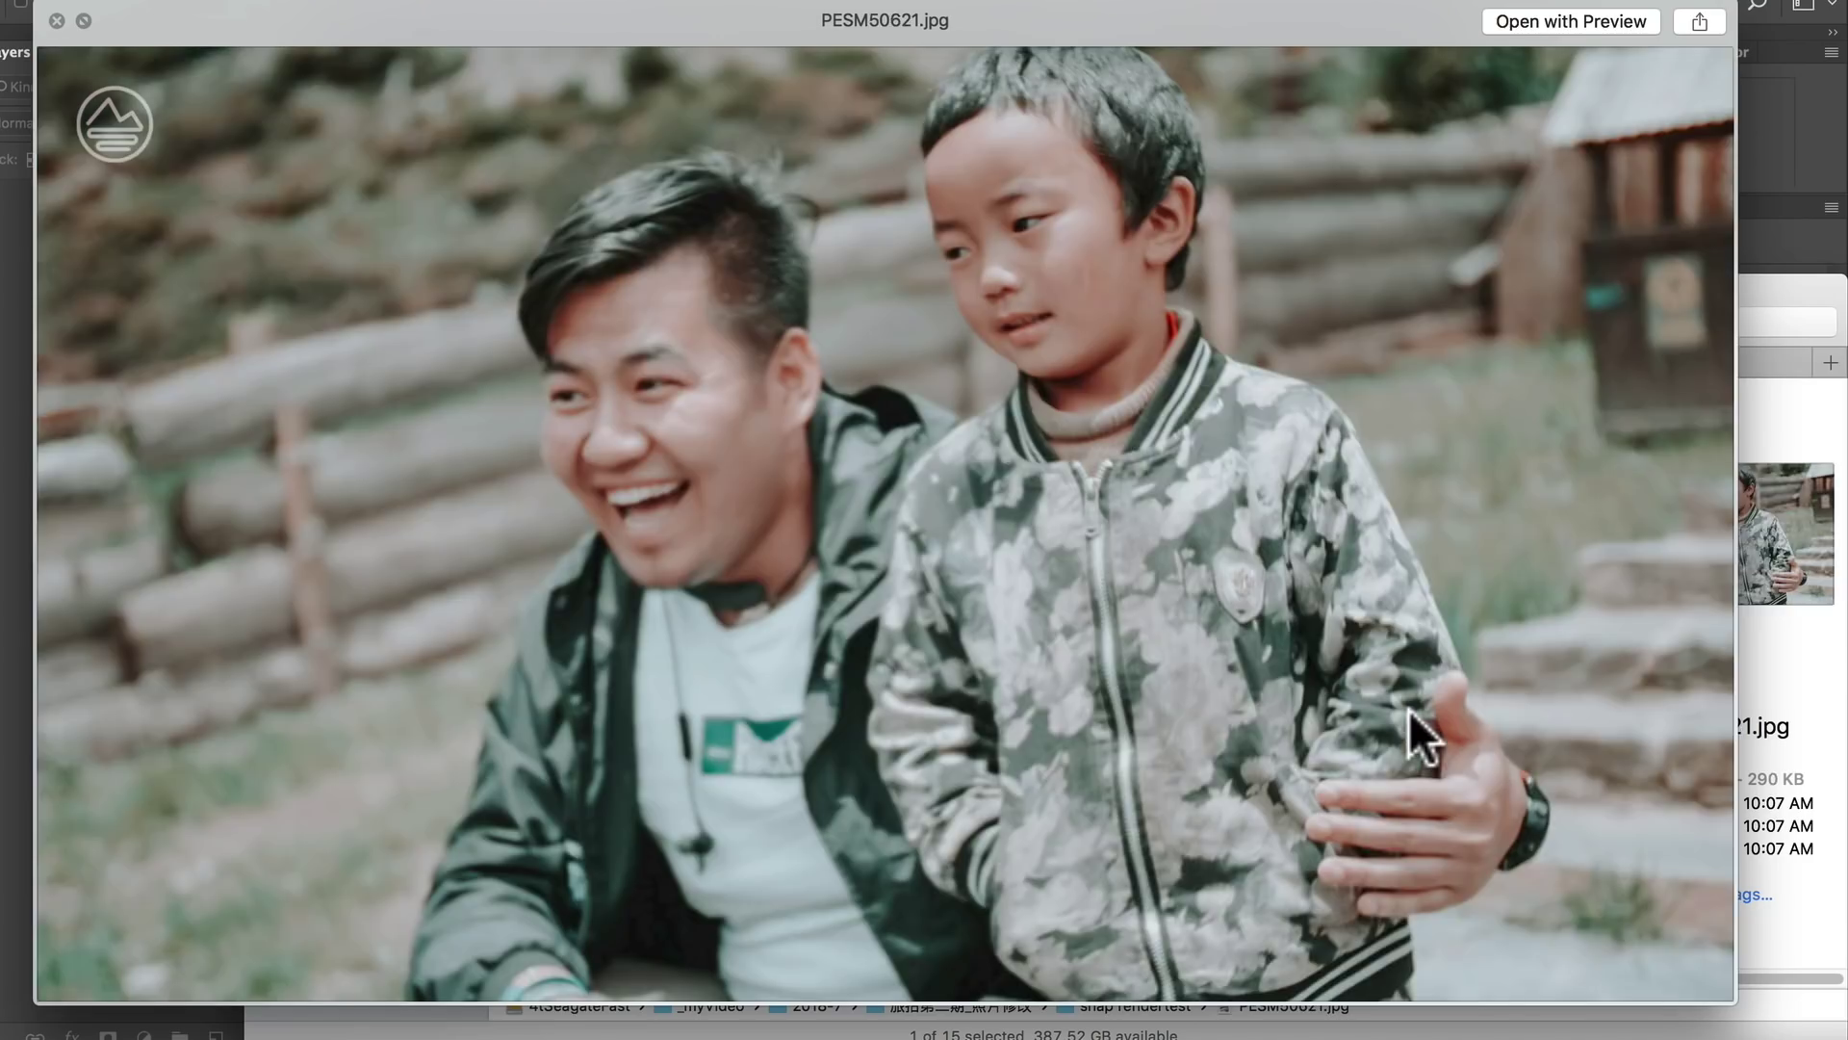